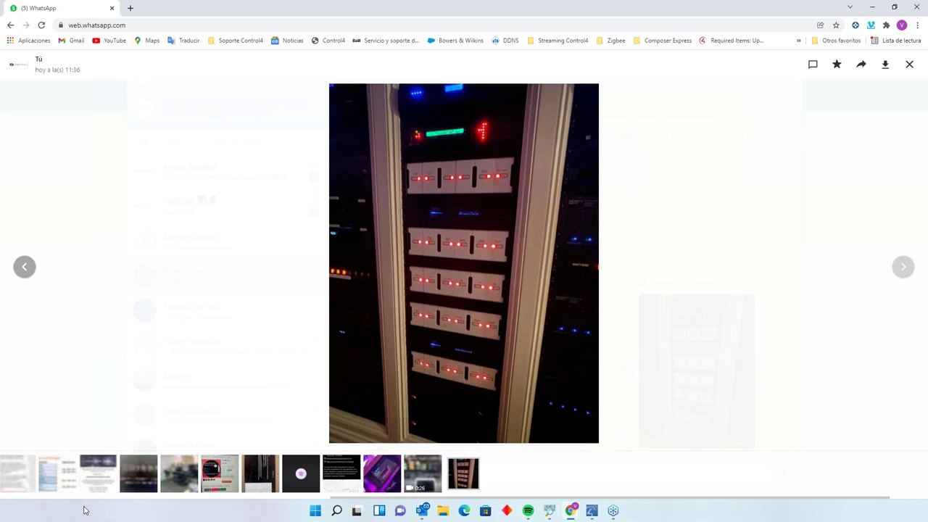
Switch to Composer Pro, widen the System Design tree, and delete the Sonos One room with all its sub-items.
left_click(592, 510)
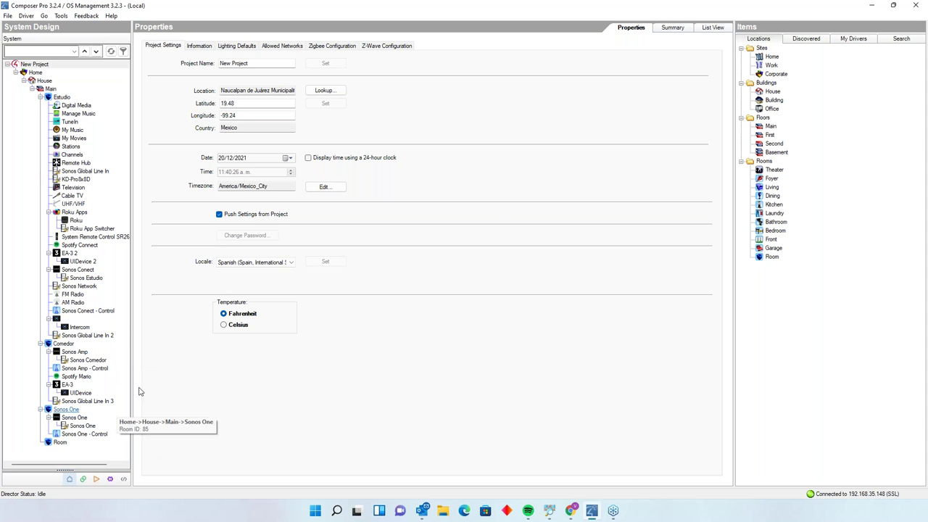
left_click_drag(132, 226, 252, 233)
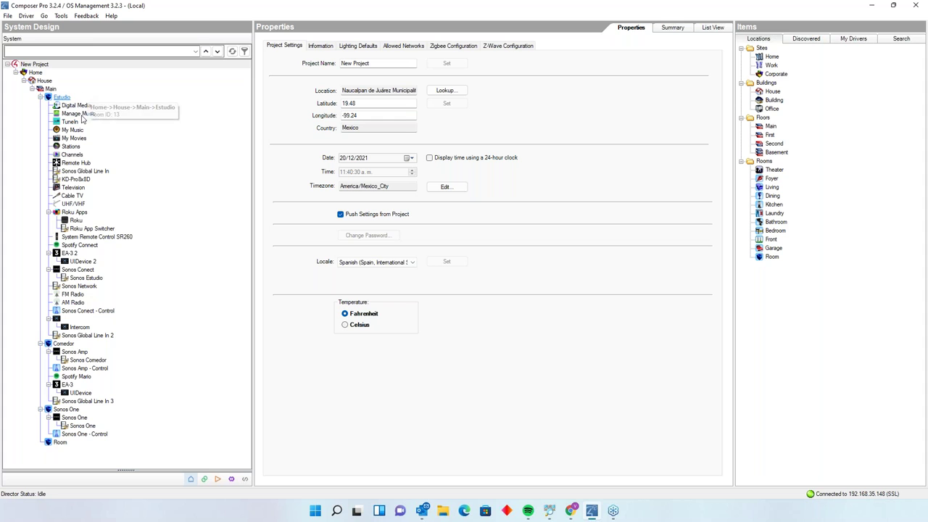
right_click(74, 409)
left_click(98, 492)
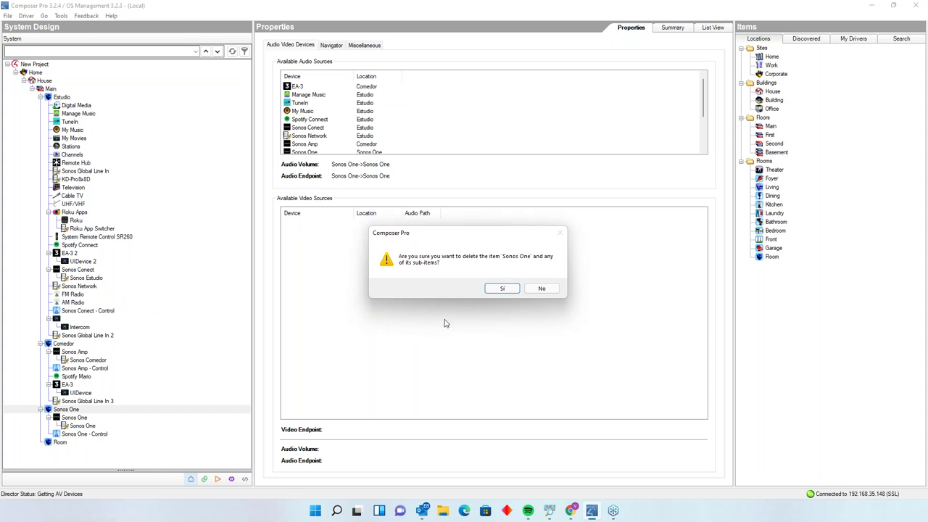
left_click(499, 288)
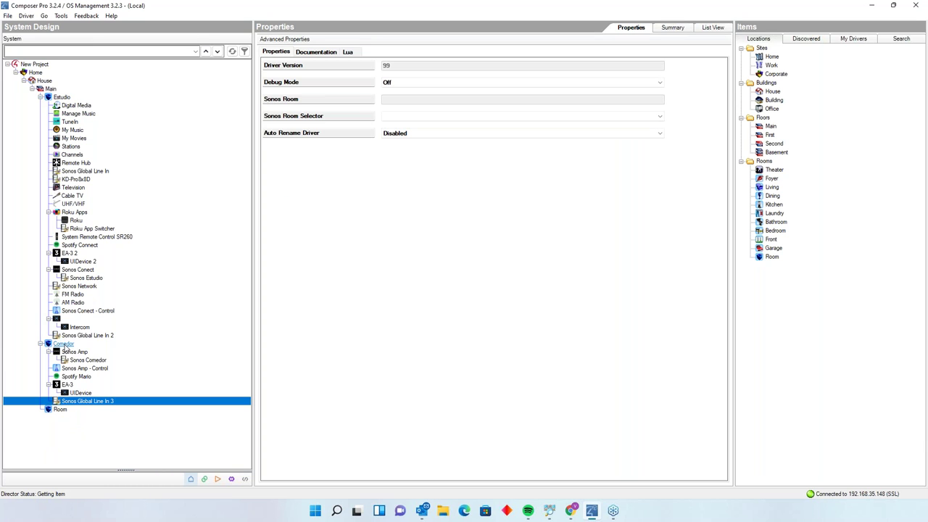
Delete the Comedor room and all of its sub-items from the project.
right_click(64, 343)
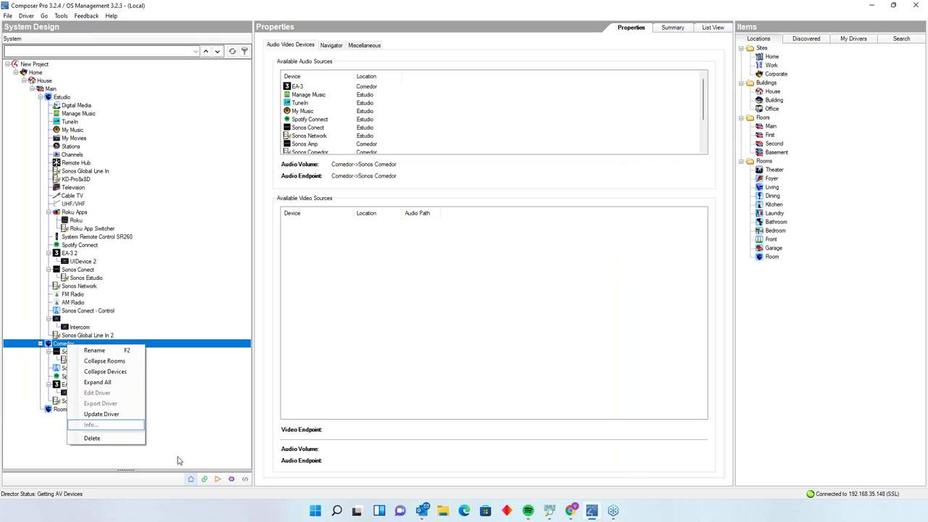
left_click(92, 438)
left_click(500, 289)
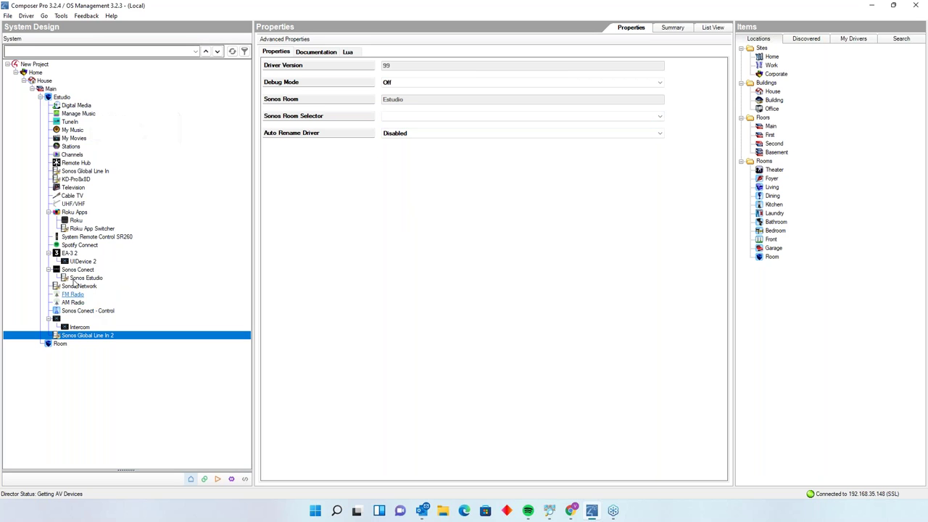
Delete the Sonos Conect device, and UIDevice 2 with its EA-3 2 controller, from the Estudio room.
right_click(63, 271)
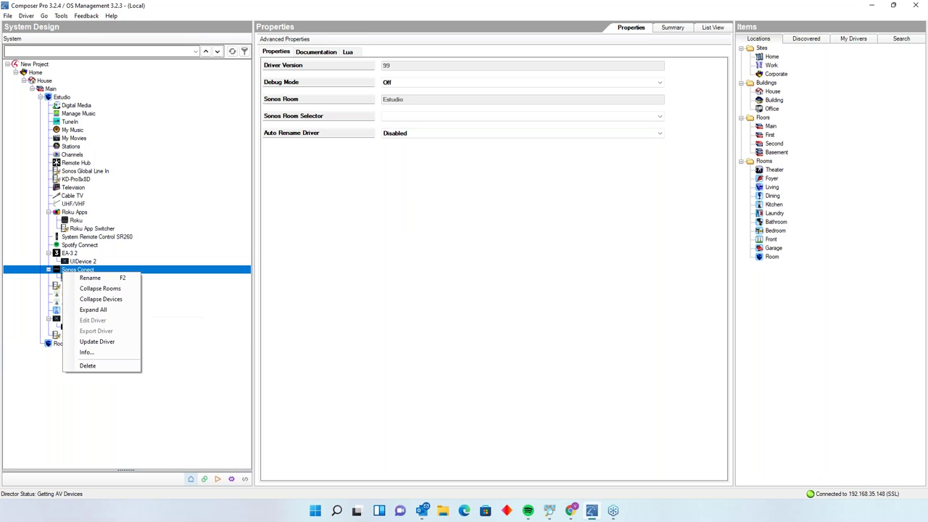
left_click(88, 369)
left_click(495, 288)
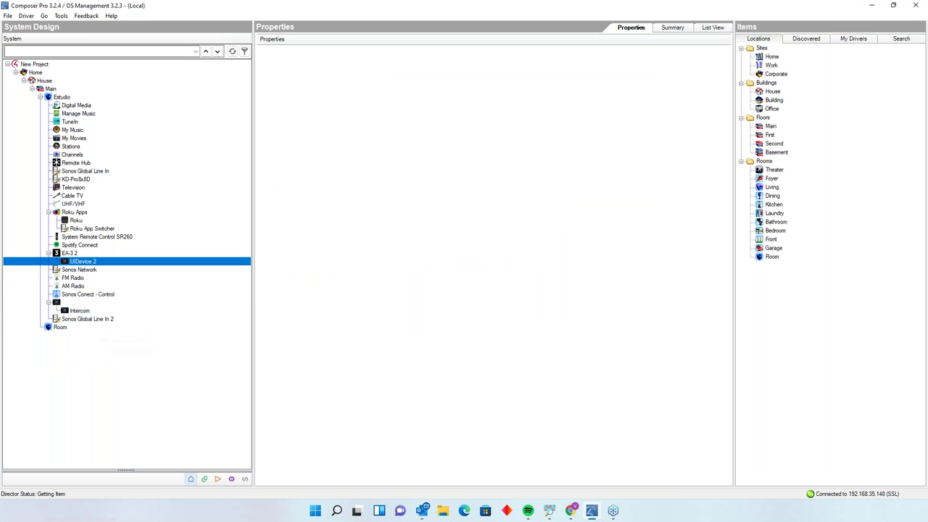
right_click(62, 264)
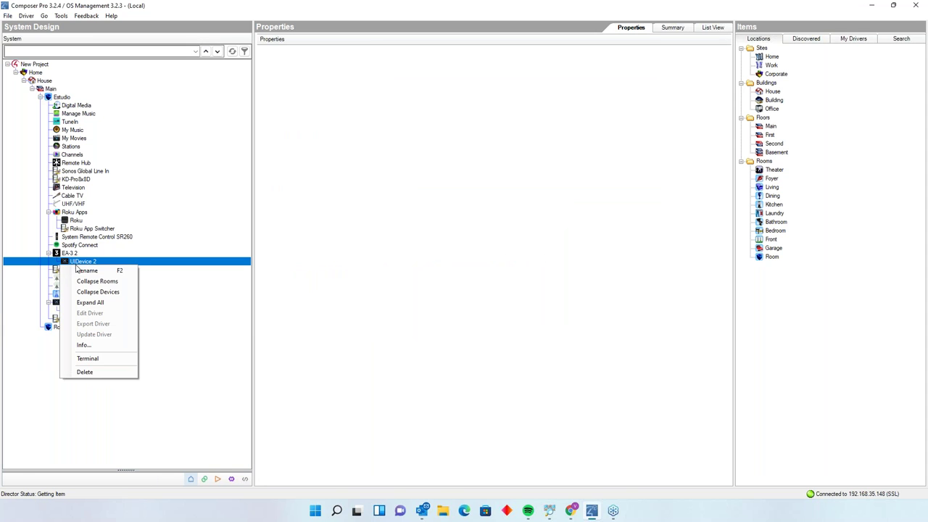
left_click(85, 372)
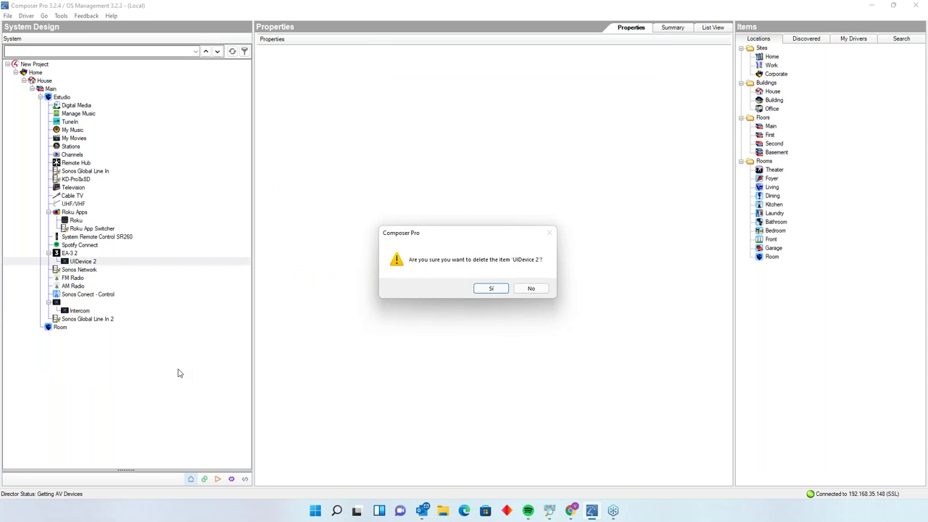
left_click(491, 289)
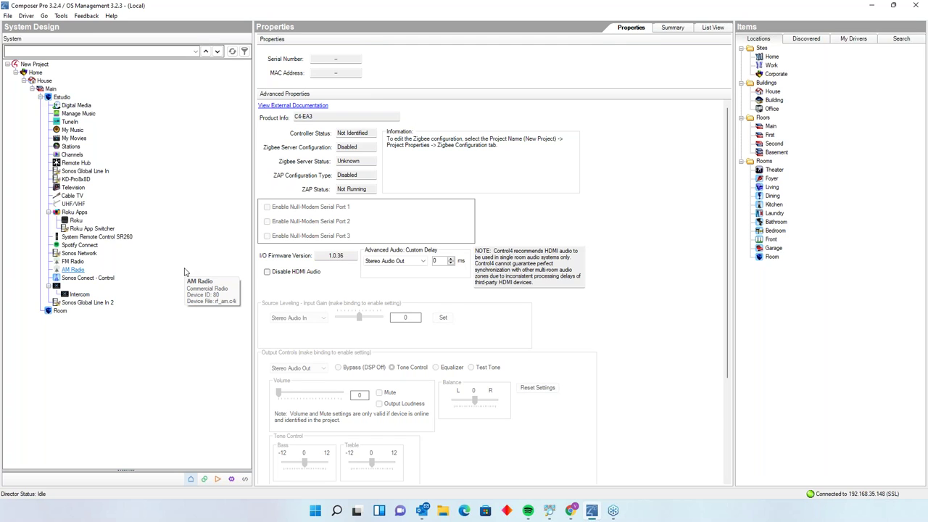
left_click(70, 285)
right_click(71, 286)
left_click(43, 334)
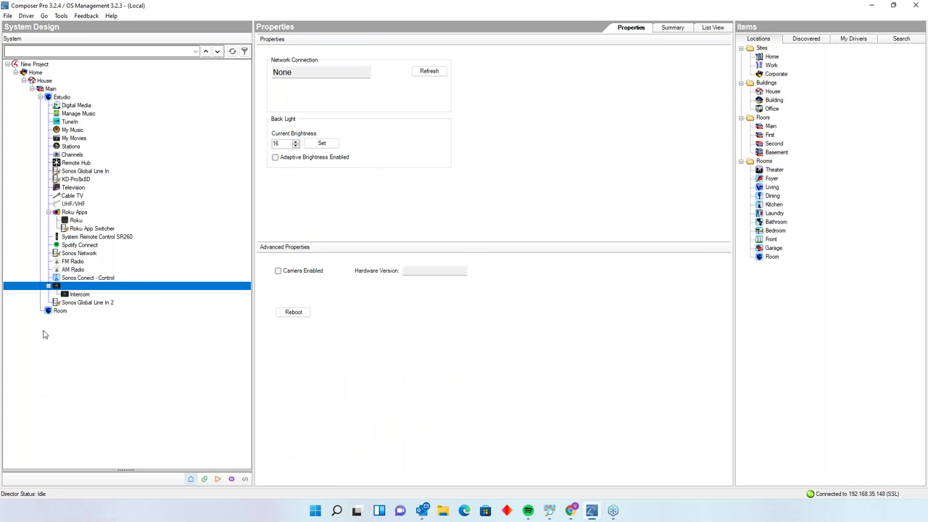
Delete the room named Room at the end of the project tree.
left_click(60, 311)
right_click(59, 311)
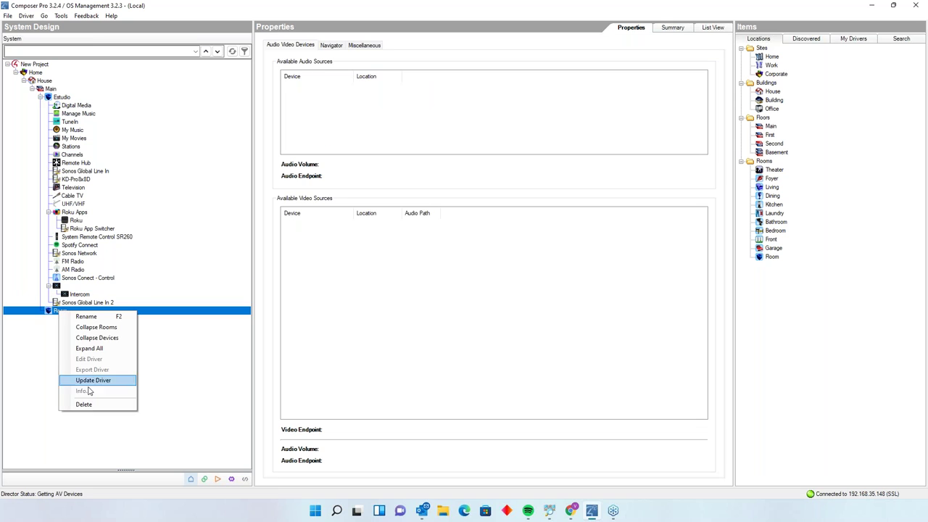
left_click(96, 405)
left_click(498, 288)
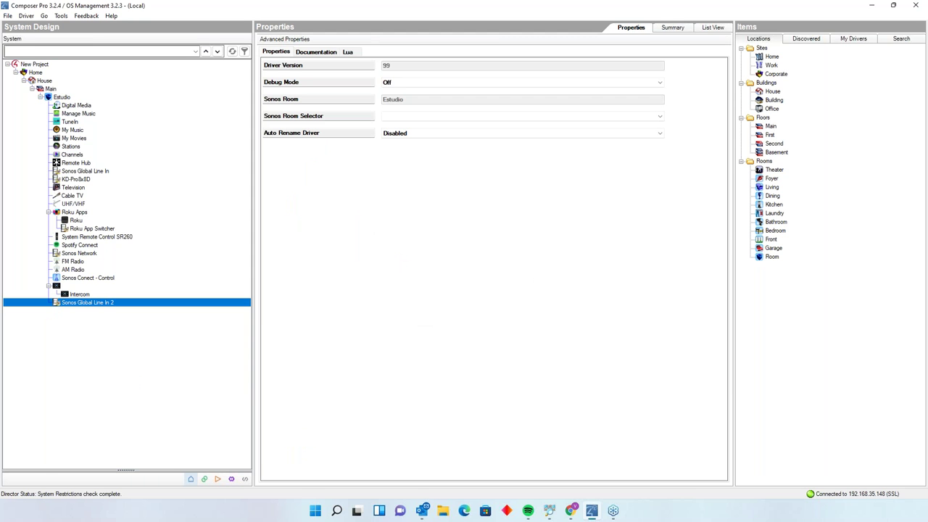
Collapse the unnamed device that contains Intercom and delete the Sonos Network driver from Estudio.
left_click(48, 287)
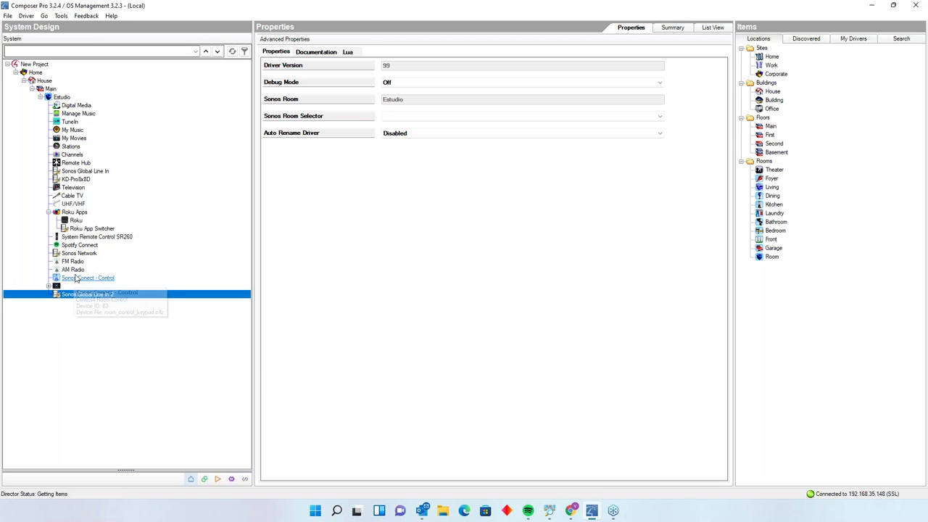
right_click(83, 262)
key("Escape")
right_click(83, 254)
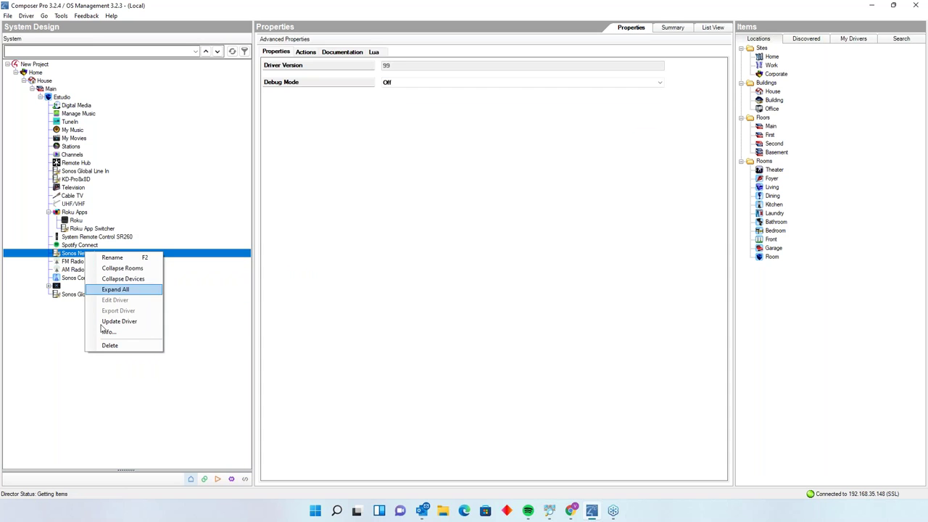
left_click(108, 347)
left_click(497, 288)
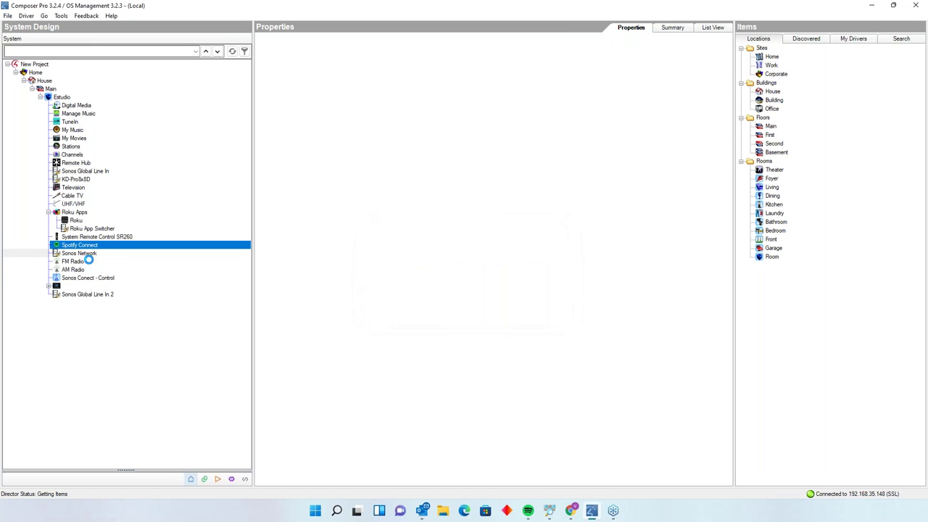
Delete the Spotify Connect driver from the Estudio room.
right_click(84, 246)
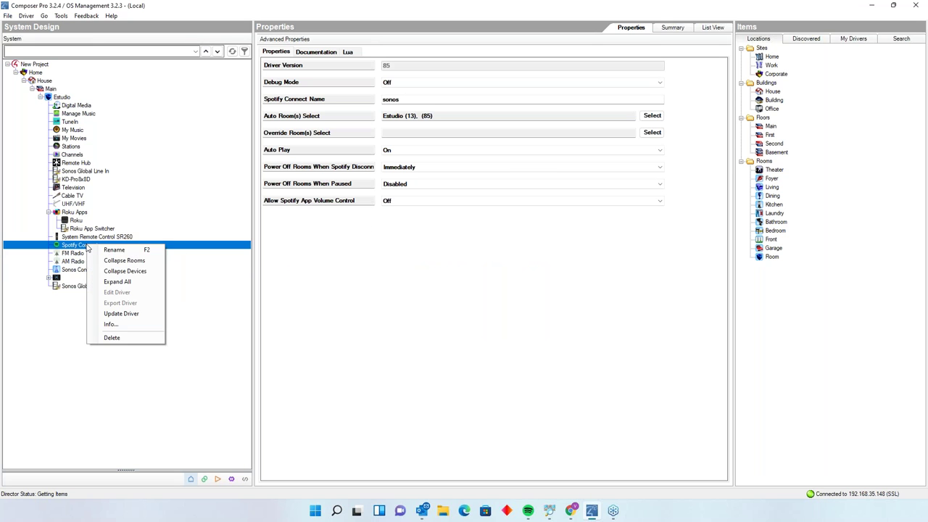
left_click(108, 338)
left_click(497, 288)
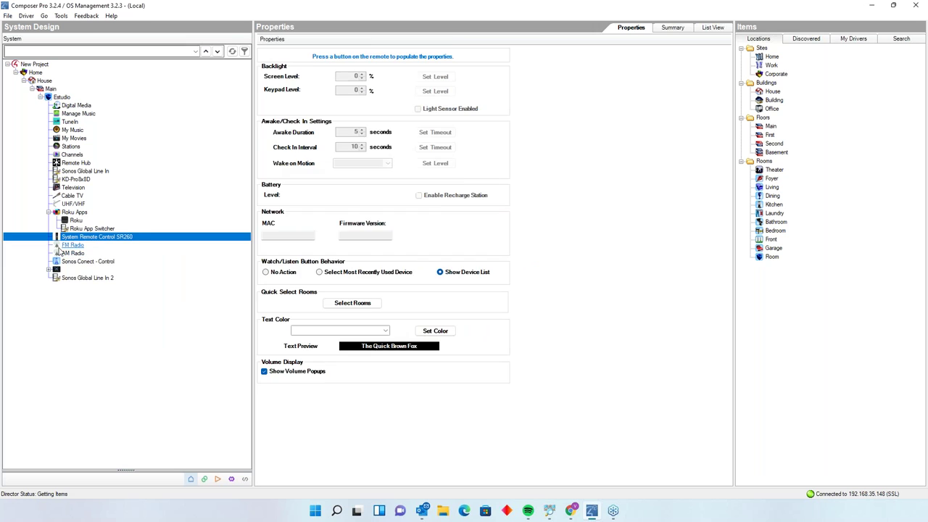
Delete the FM Radio and AM Radio items from the Estudio room.
right_click(62, 247)
left_click(88, 340)
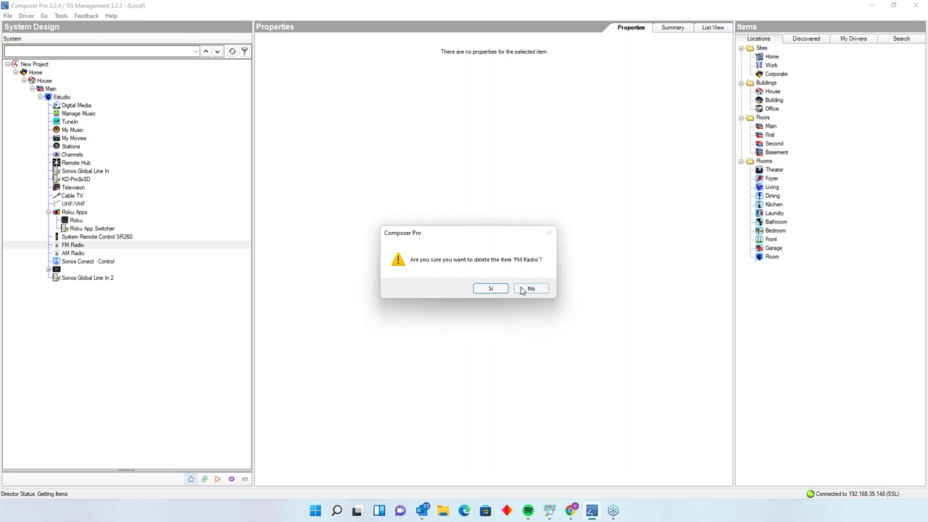
left_click(494, 286)
right_click(75, 246)
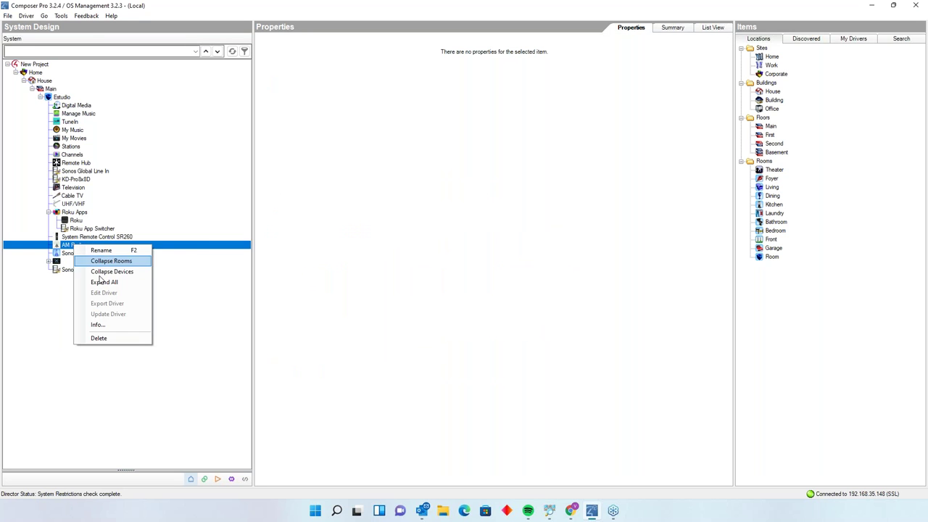
left_click(109, 338)
left_click(489, 287)
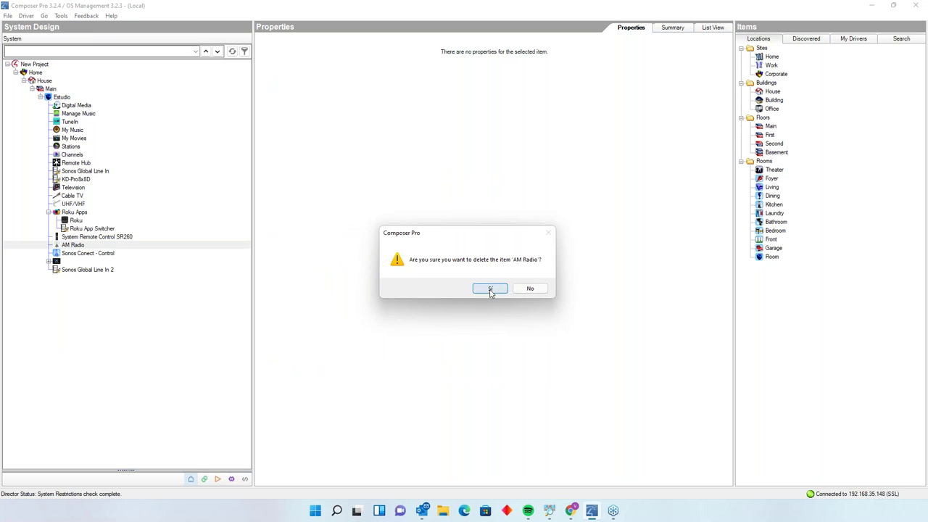
Delete the Sonos Conect - Control driver and the first Sonos Global Line In driver from Estudio.
right_click(89, 247)
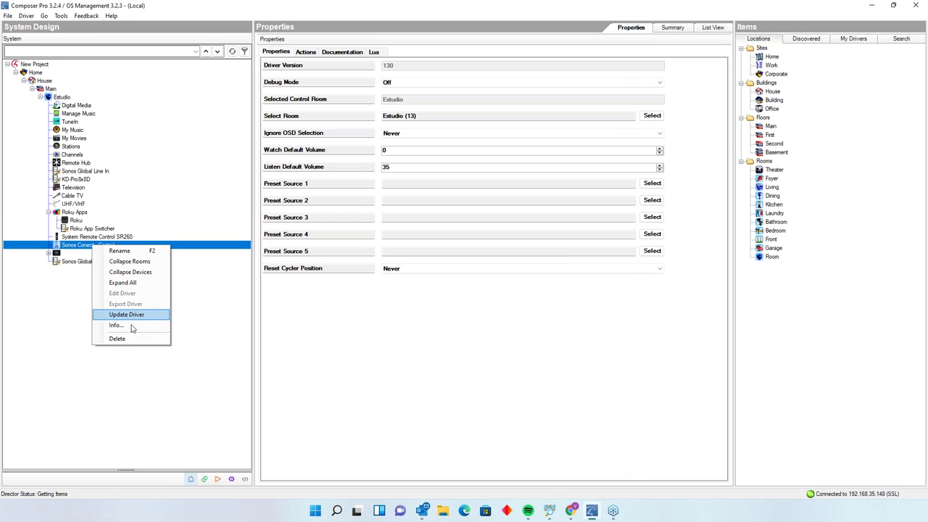
left_click(139, 338)
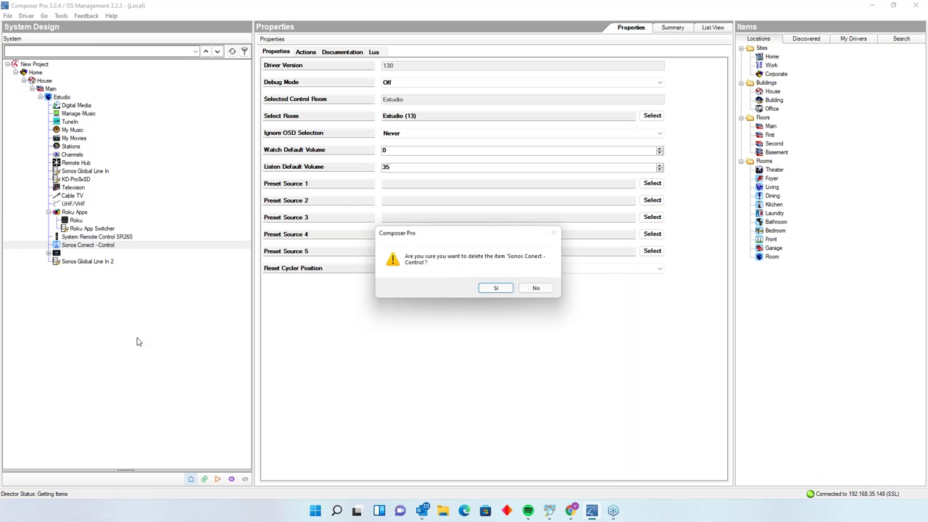
left_click(495, 287)
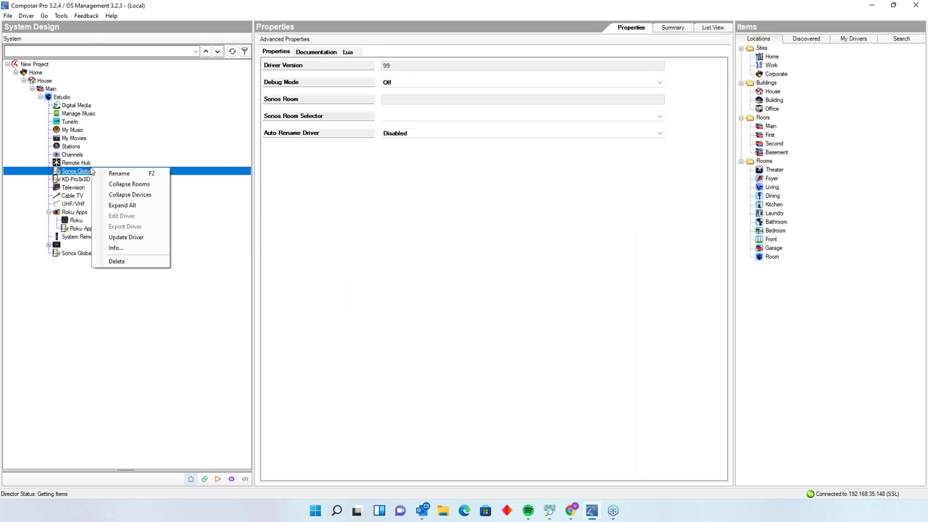
left_click(127, 261)
left_click(500, 289)
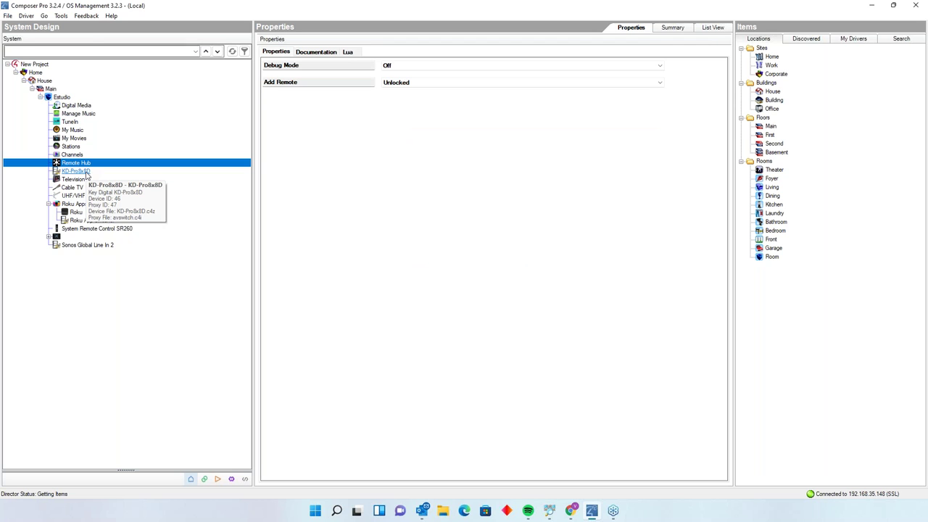
Check the KD-Pro8x8D properties and delete the Sonos Global Line In 2 driver from Estudio.
left_click(76, 171)
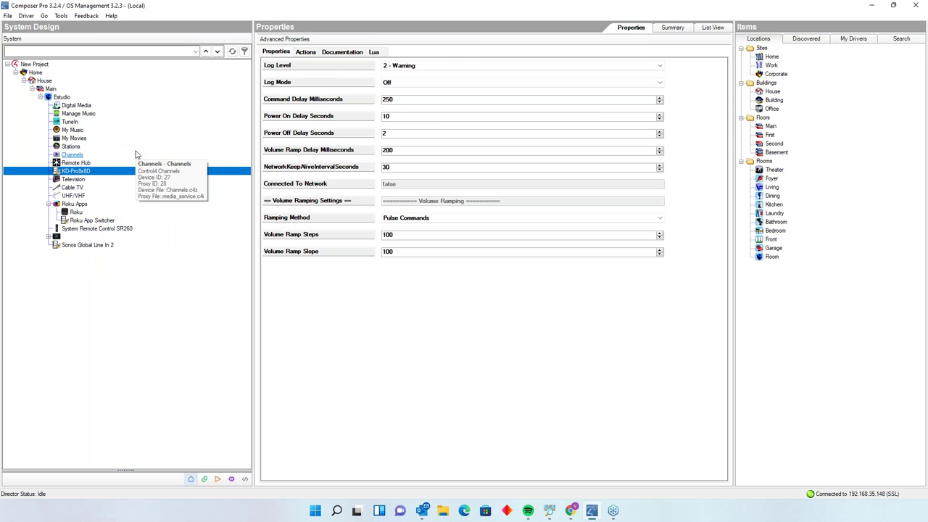
right_click(99, 245)
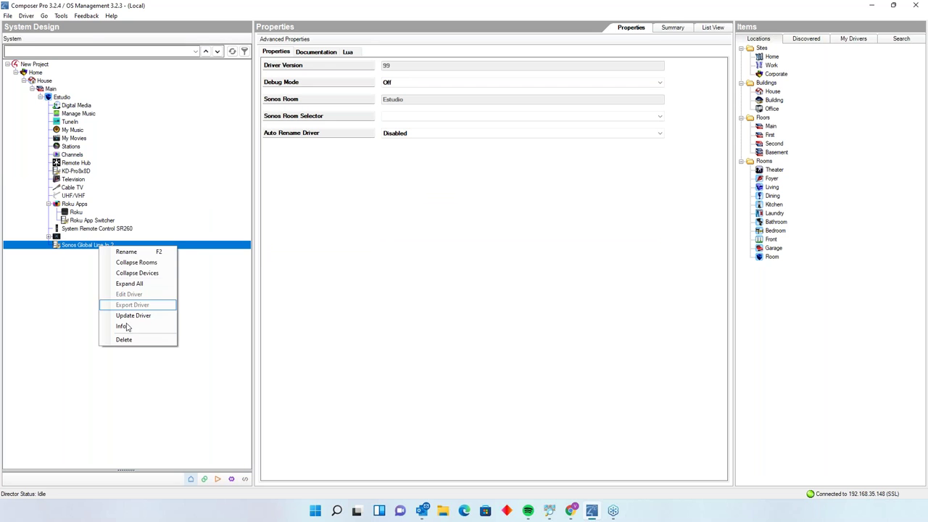
left_click(130, 339)
left_click(497, 288)
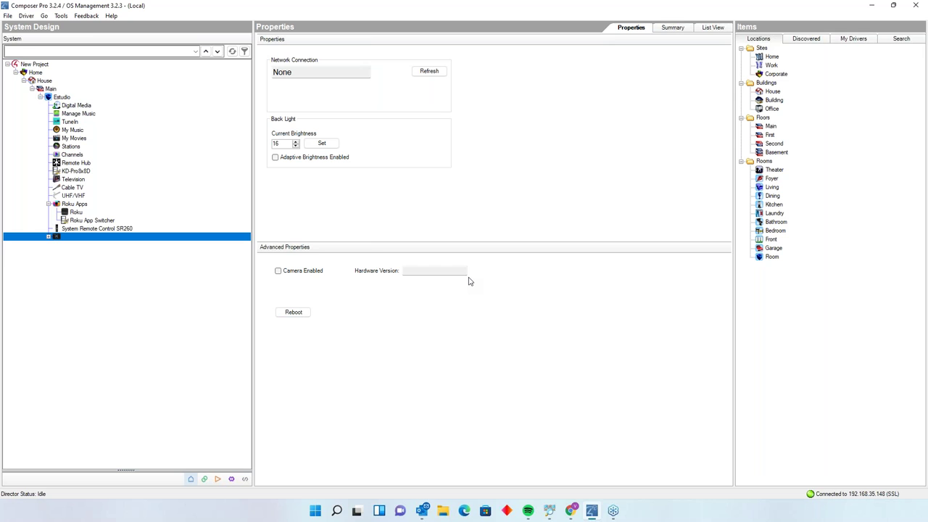
Search the driver database for "sonos", limit the results to online drivers only, and widen the Items pane.
left_click(878, 35)
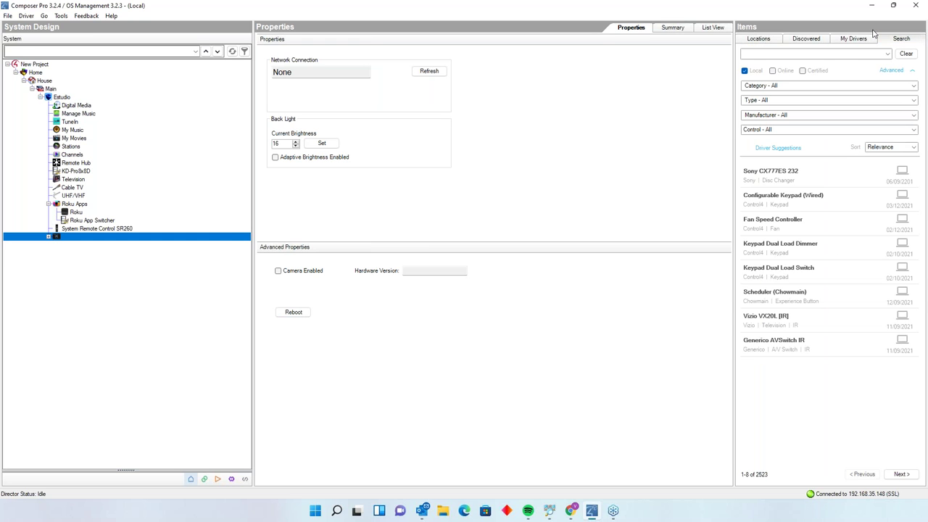
left_click(797, 52)
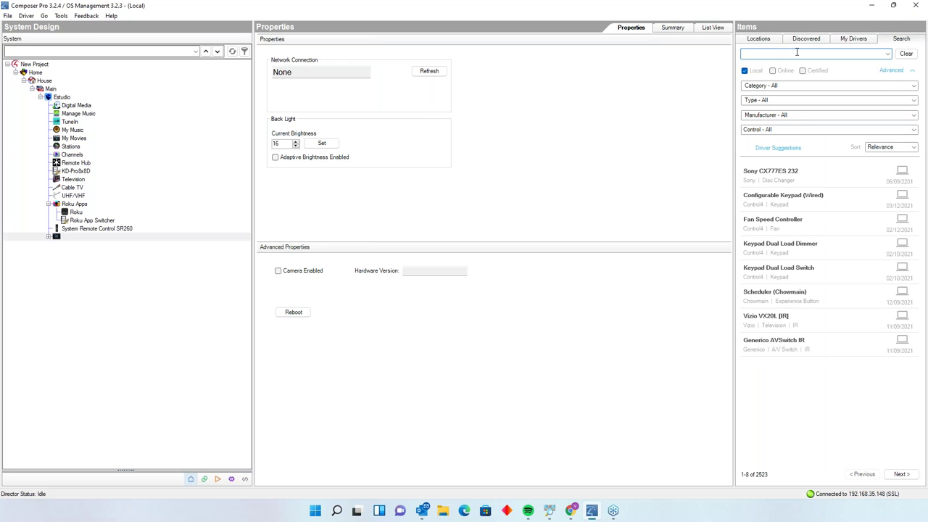
type("so")
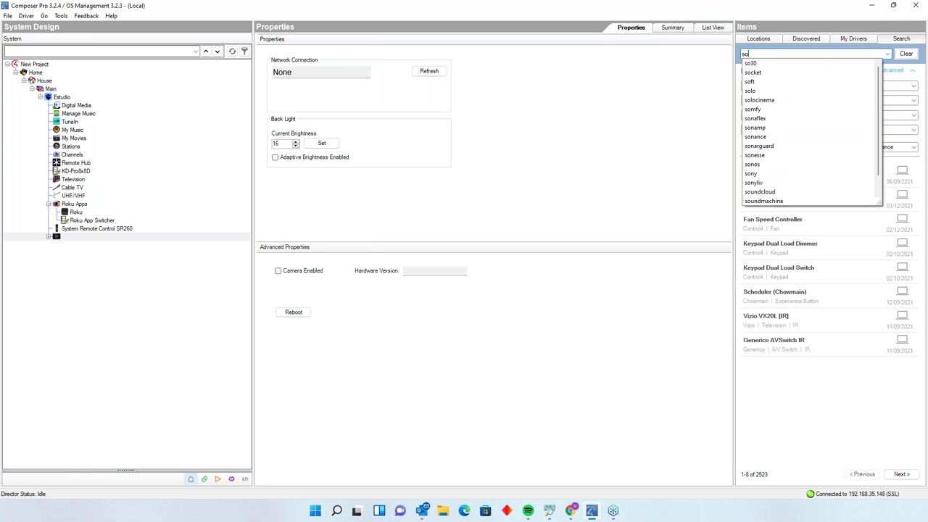
type("nos")
key("Return")
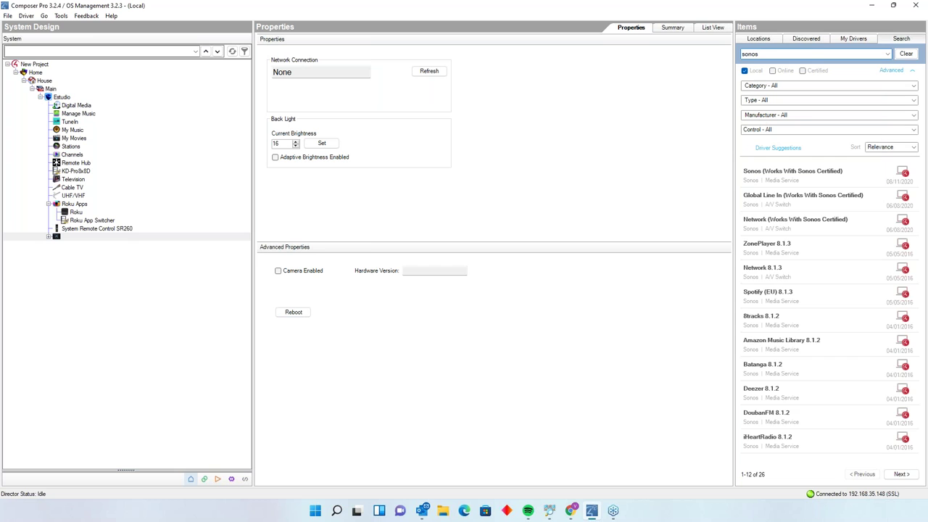
left_click(772, 70)
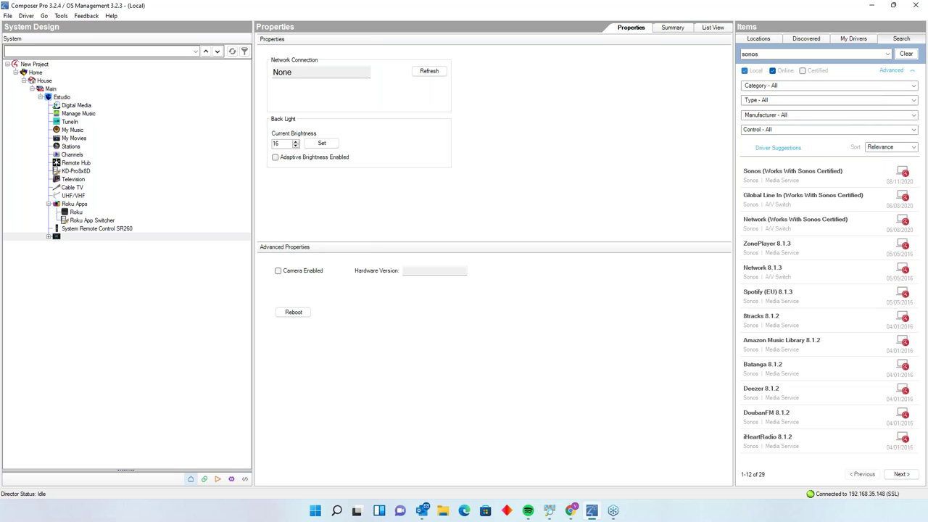
left_click(743, 71)
left_click_drag(733, 132, 613, 130)
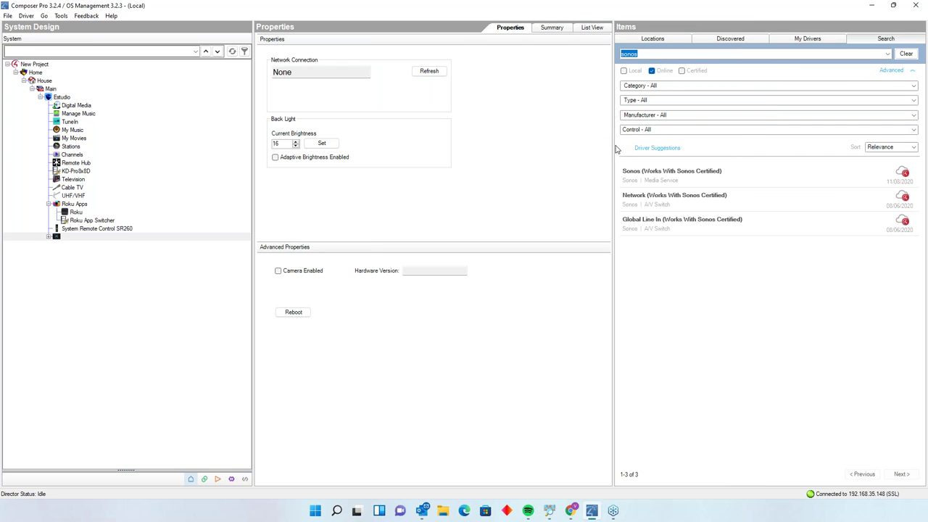
Add the online Sonos (Works With Sonos Certified) media service driver to the Estudio room.
left_click_drag(615, 146, 620, 148)
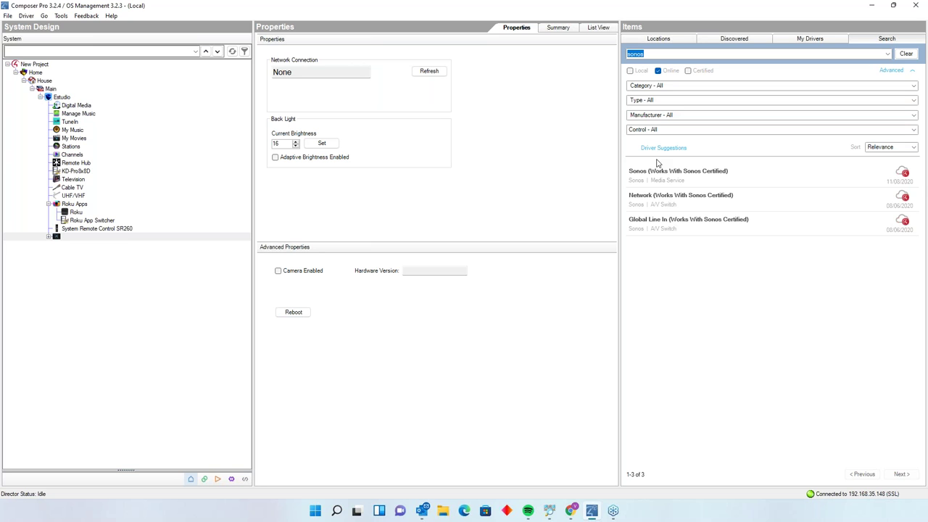
left_click(684, 174)
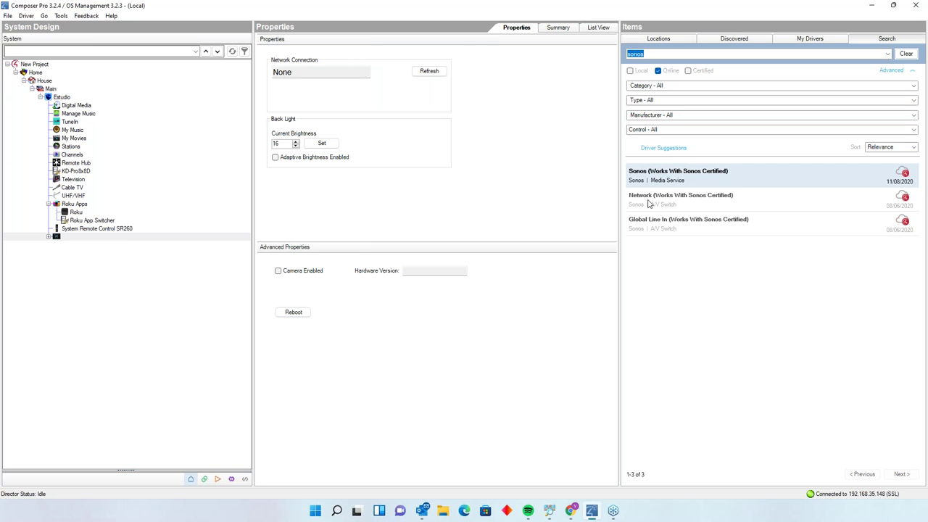
mouse_move(687, 237)
mouse_move(692, 179)
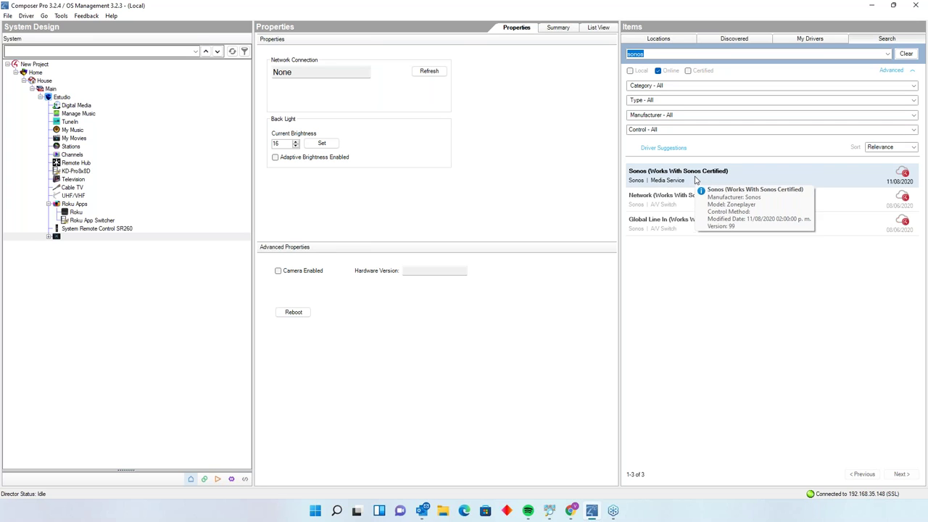
double_click(694, 179)
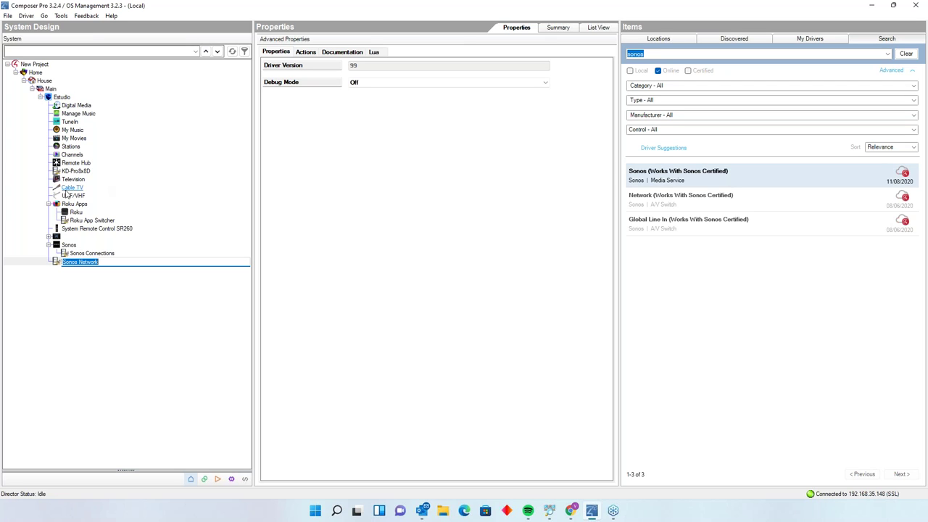
Review the new Sonos driver's properties, available actions and documentation.
left_click(69, 245)
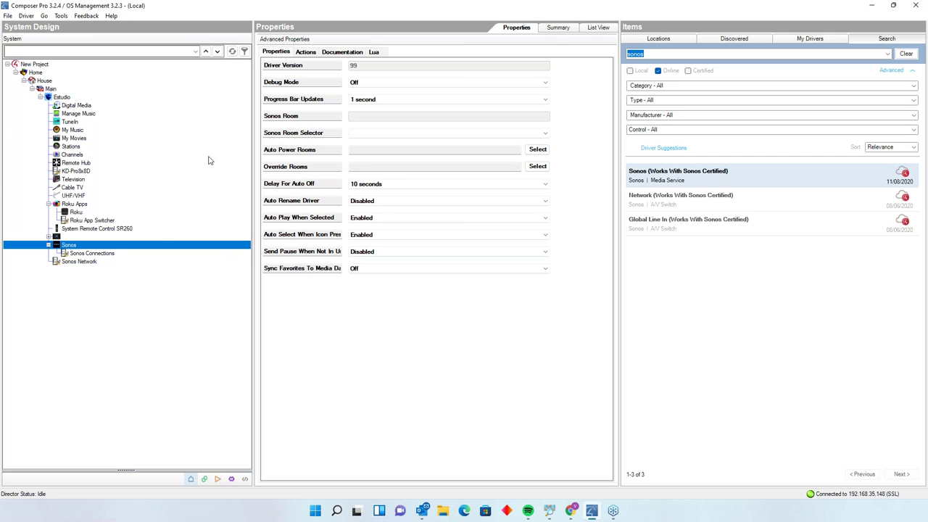
mouse_move(99, 259)
left_click(305, 53)
left_click(341, 52)
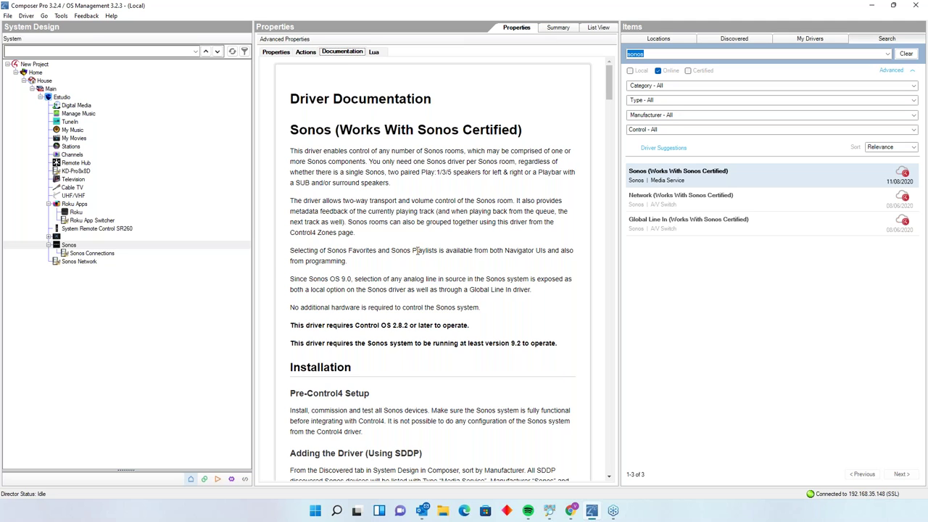
left_click(74, 247)
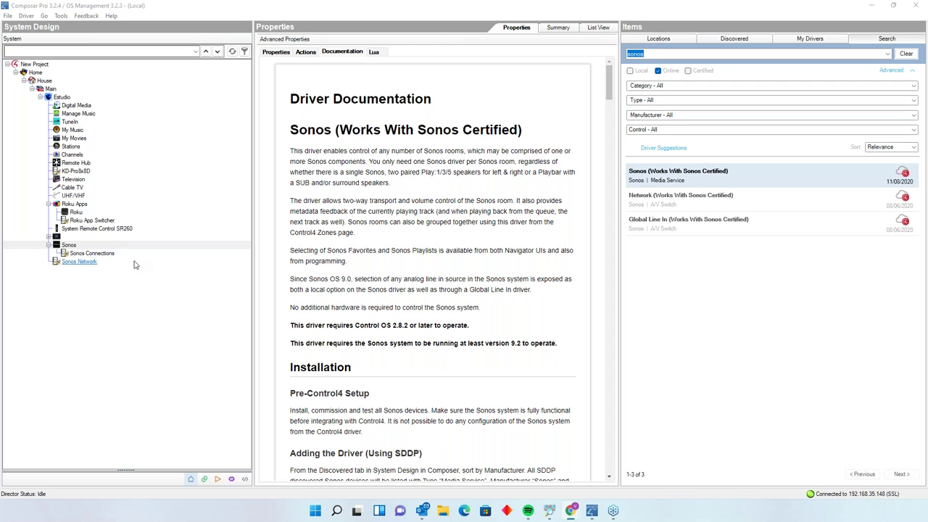
left_click(70, 245)
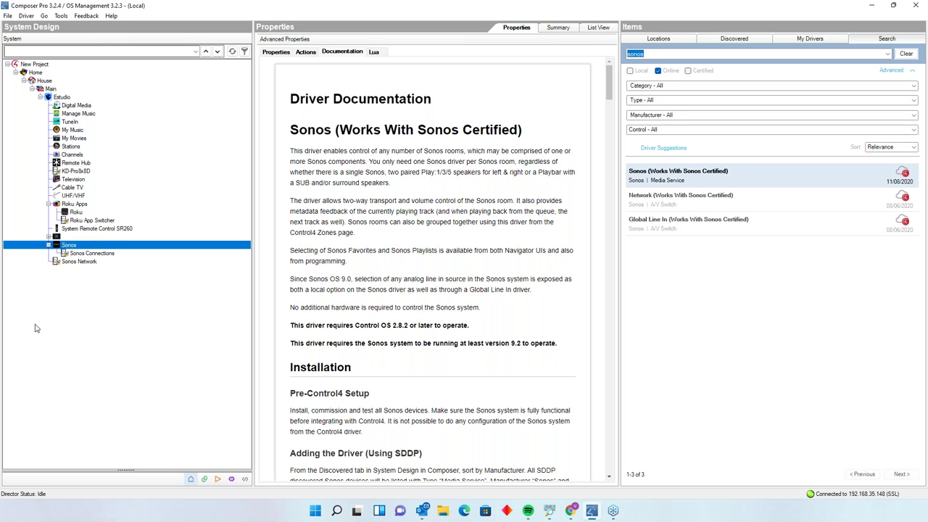
left_click(204, 479)
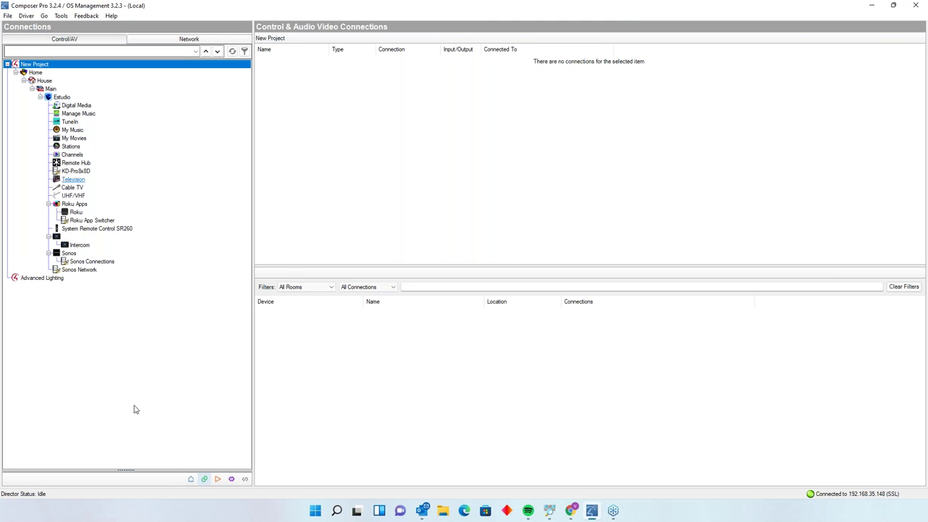
left_click(191, 478)
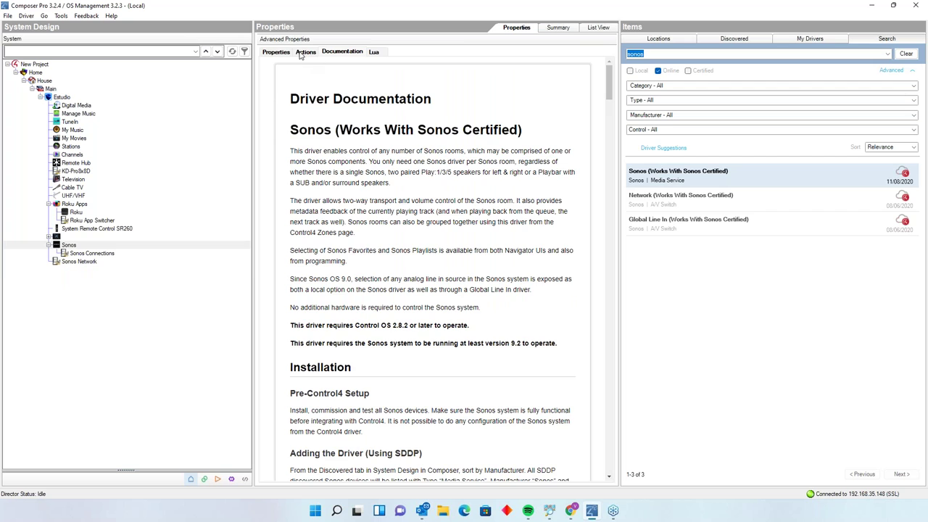
Assign the Estudio Sonos room to the Sonos driver through its Sonos Room Selector property.
left_click(276, 52)
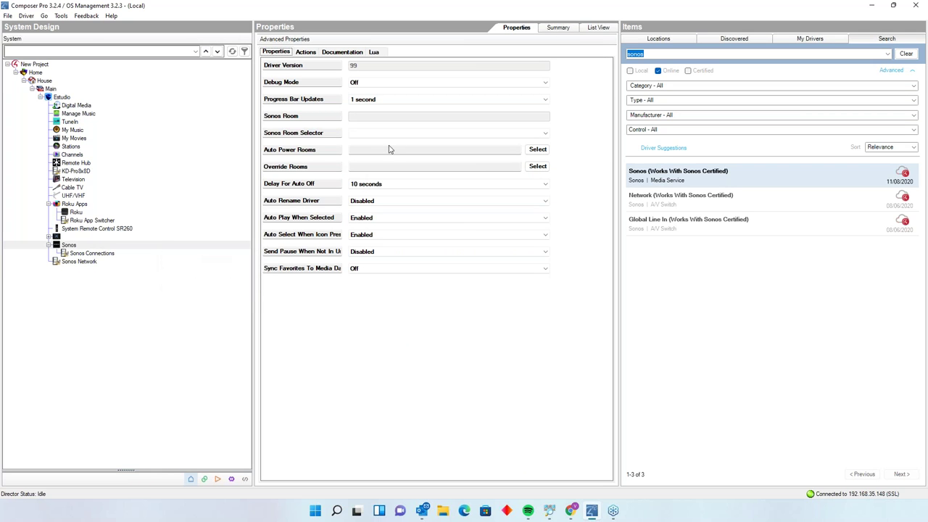
left_click(479, 135)
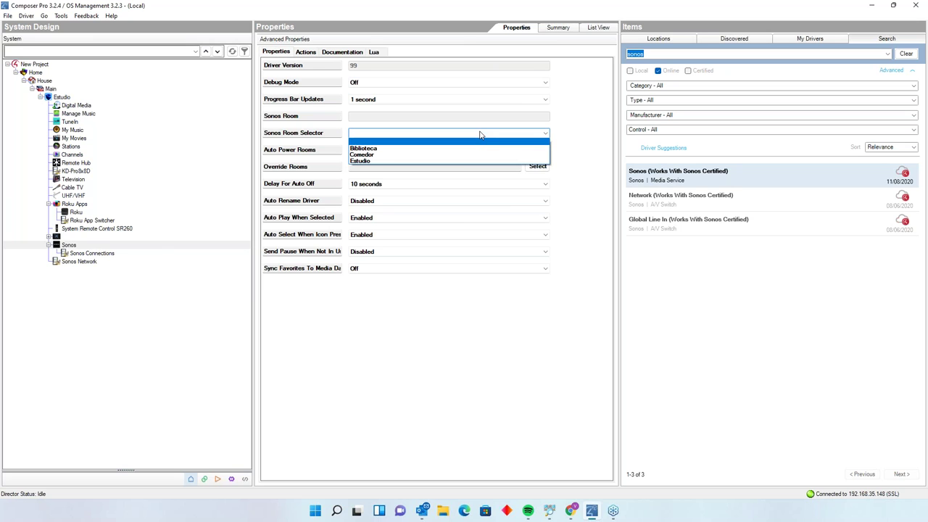
left_click(468, 160)
left_click(569, 132)
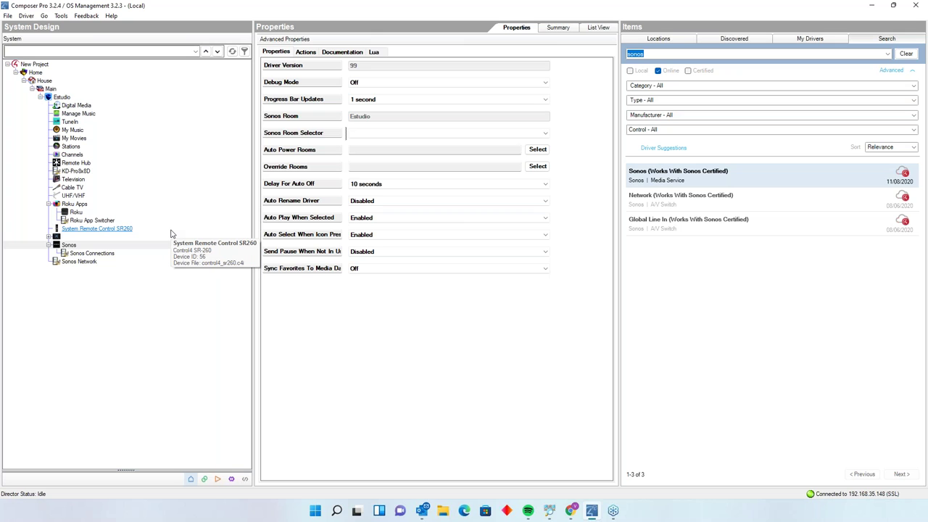
Connect Estudio's Audio End-Point 1 to the Audio End-Point of Sonos Connections.
left_click(62, 96)
left_click(205, 480)
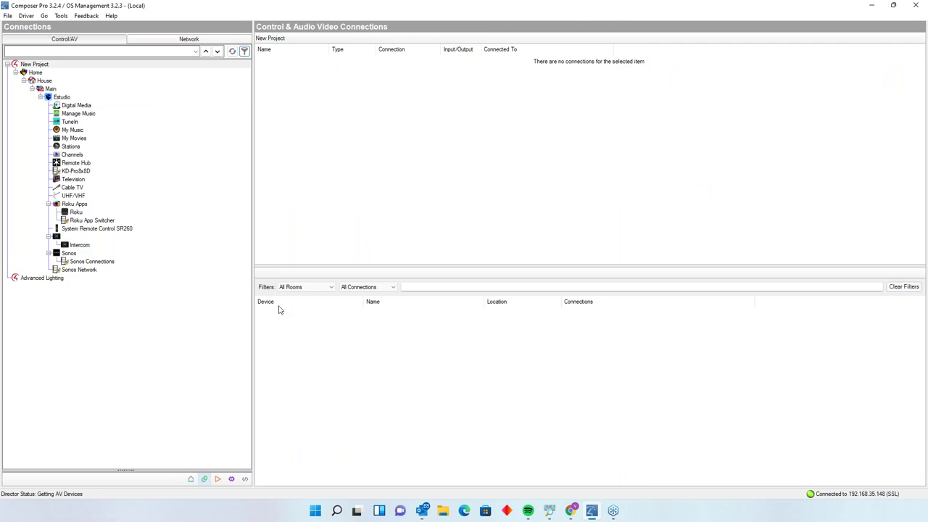
left_click(43, 89)
left_click(62, 98)
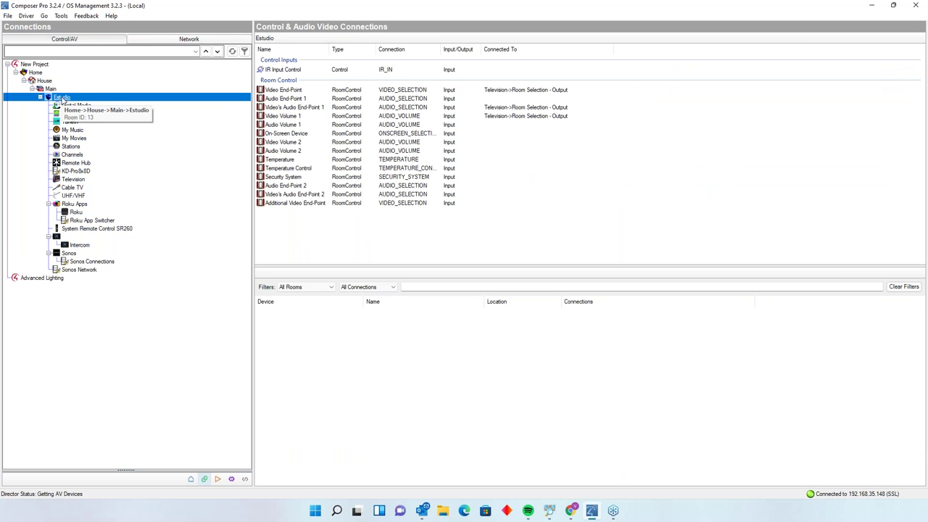
left_click(397, 100)
left_click_drag(354, 377, 357, 384)
double_click(365, 389)
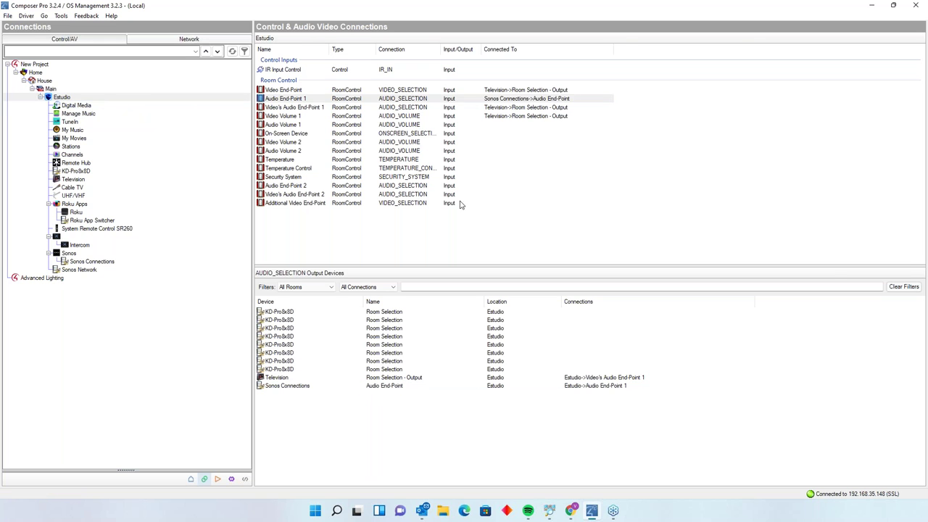
Connect Estudio's Audio Volume 1 to the Audio End-Point of Sonos Connections.
left_click(391, 118)
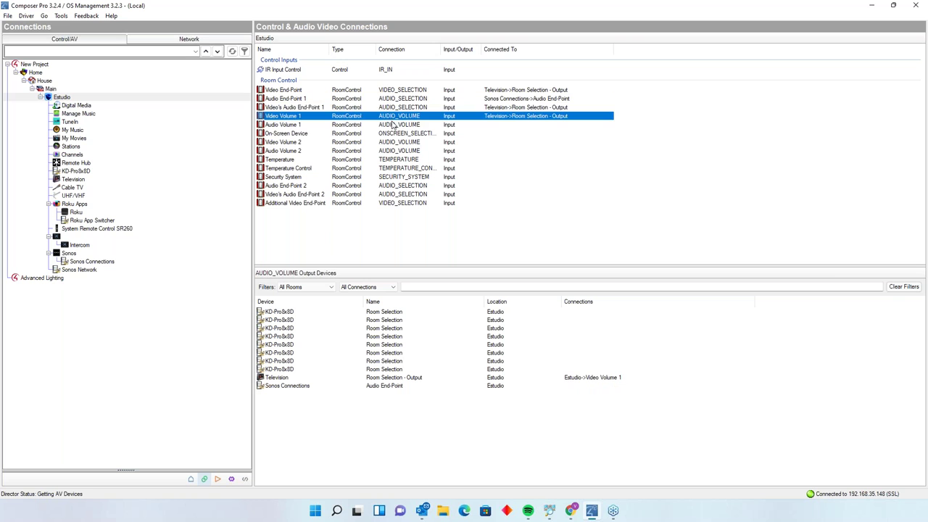
left_click(392, 124)
left_click_drag(456, 368, 460, 387)
left_click(603, 129)
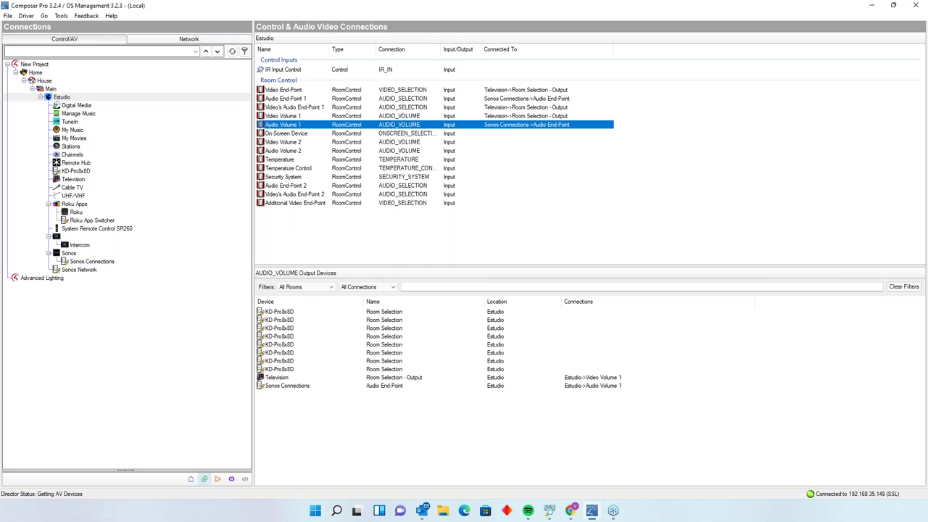
Return to System Design and refresh the navigators.
left_click(191, 479)
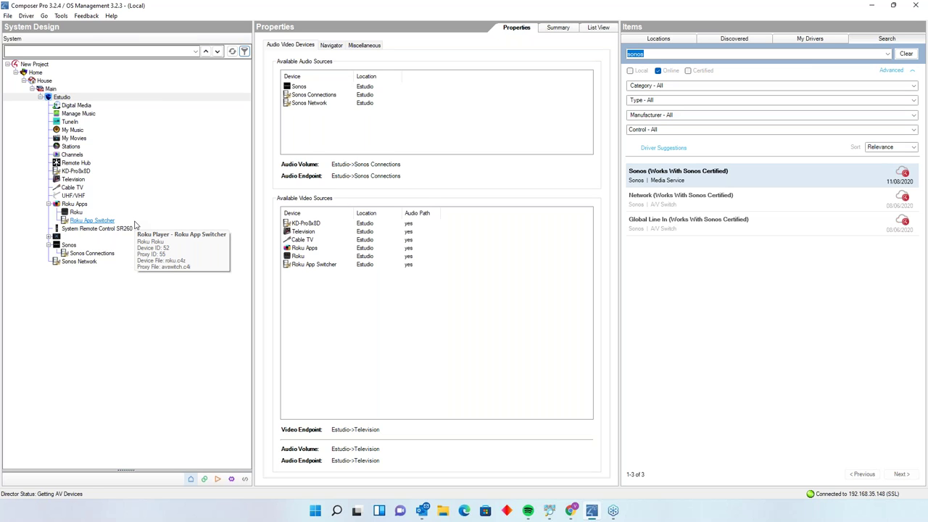
left_click(26, 15)
mouse_move(8, 15)
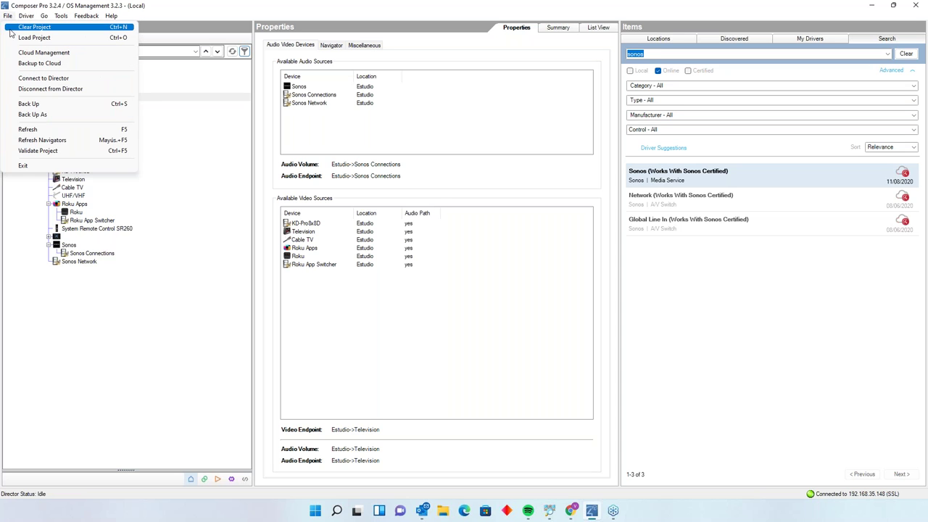
left_click(37, 140)
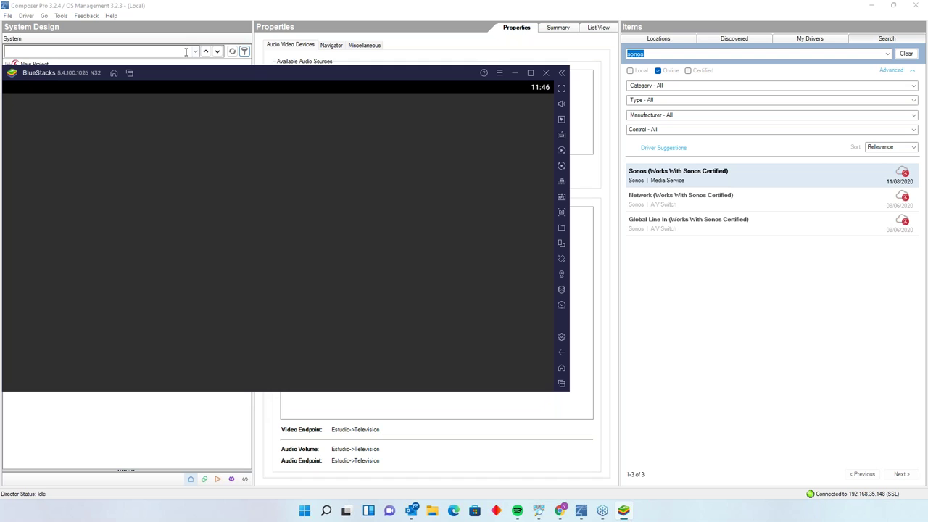
Move the BlueStacks window aside, switch to Spotify to examine its available playback devices, and return to Composer Pro.
left_click_drag(276, 73, 466, 49)
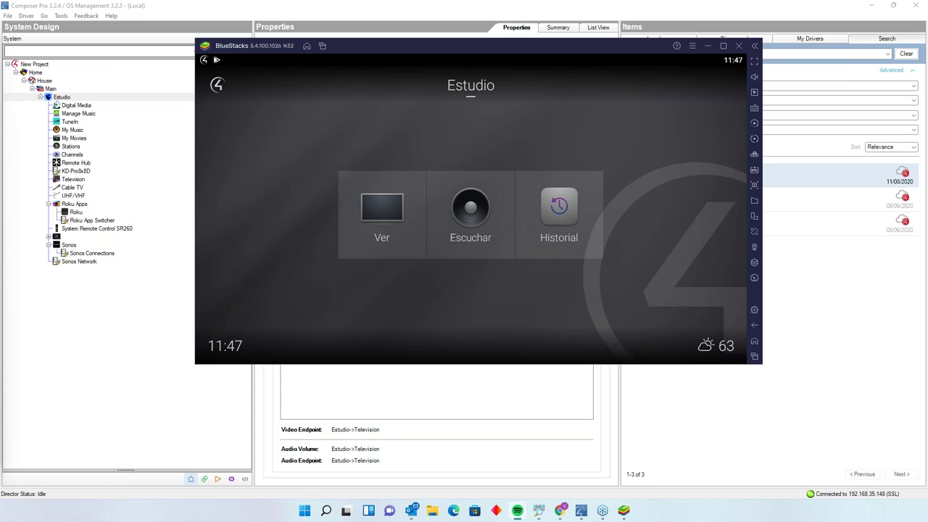
key("alt+Tab")
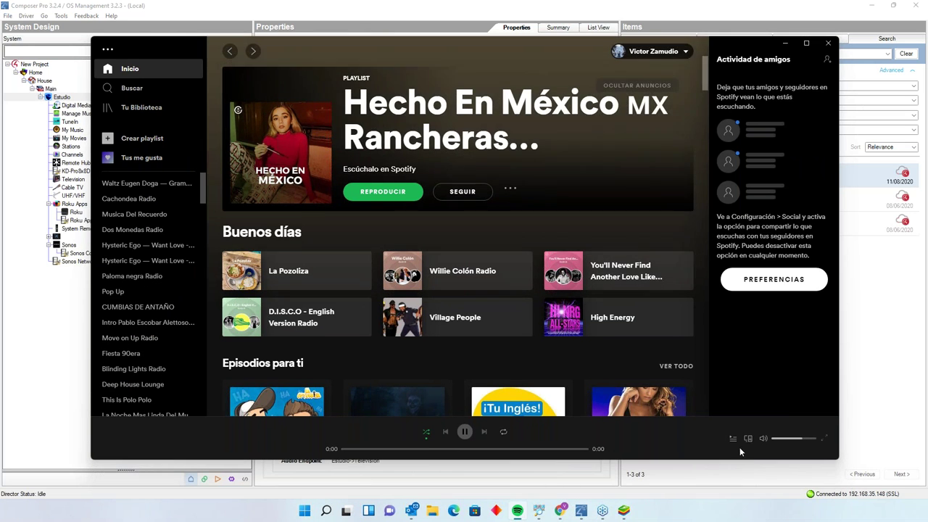
left_click(748, 438)
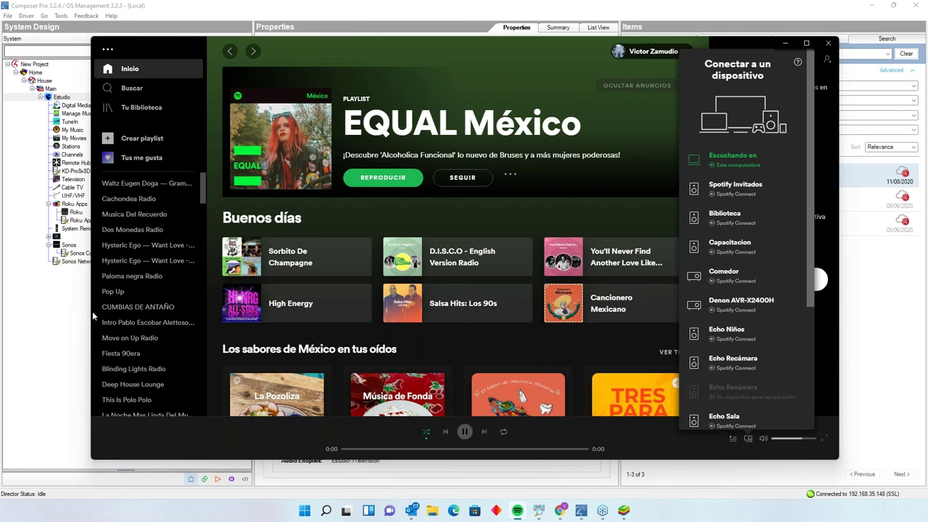
left_click(73, 326)
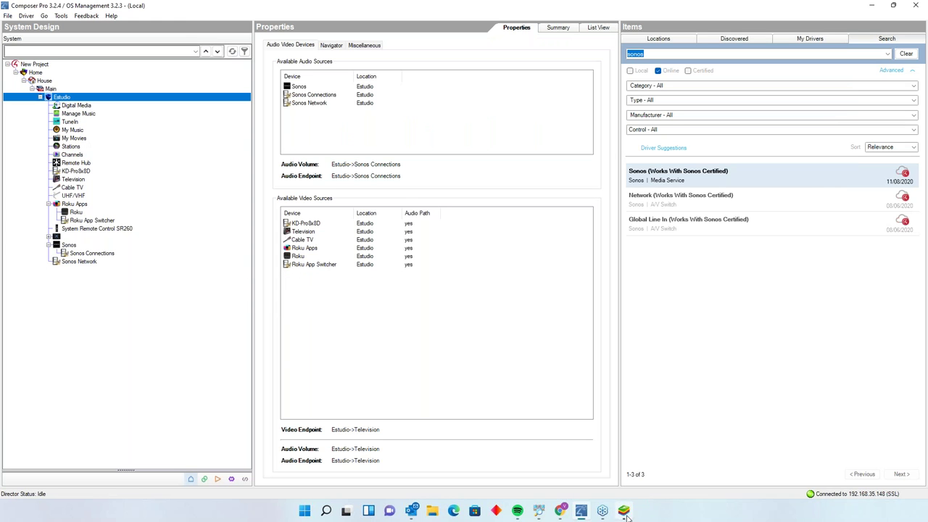
left_click(516, 510)
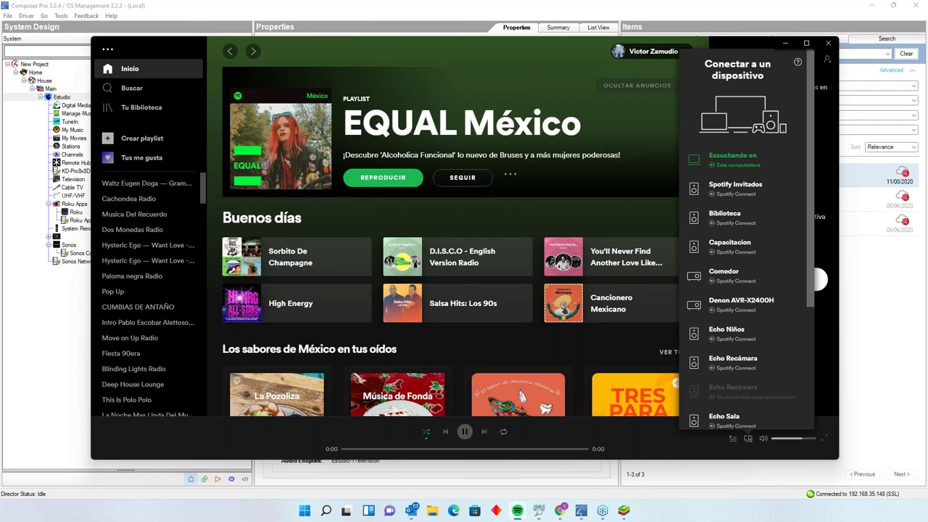
left_click(49, 327)
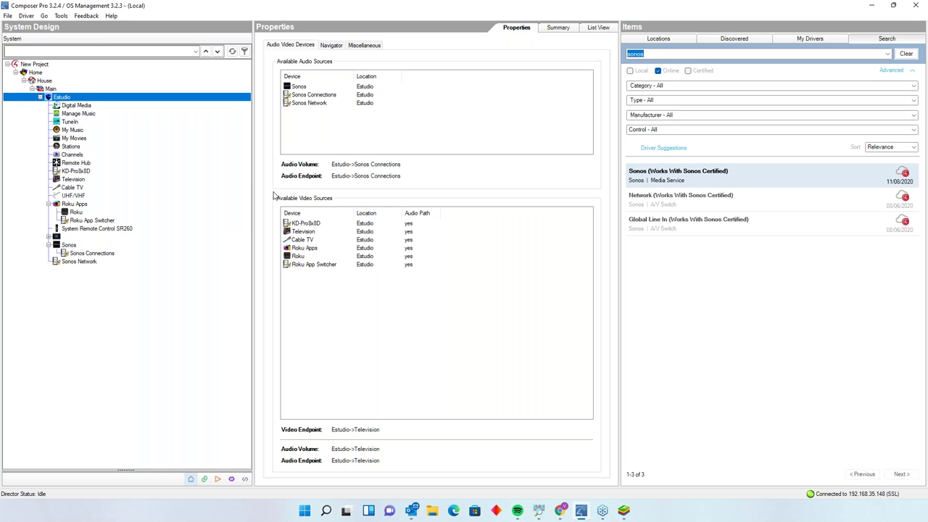
Browse the My Drivers collection down to the lighting drivers.
mouse_move(215, 222)
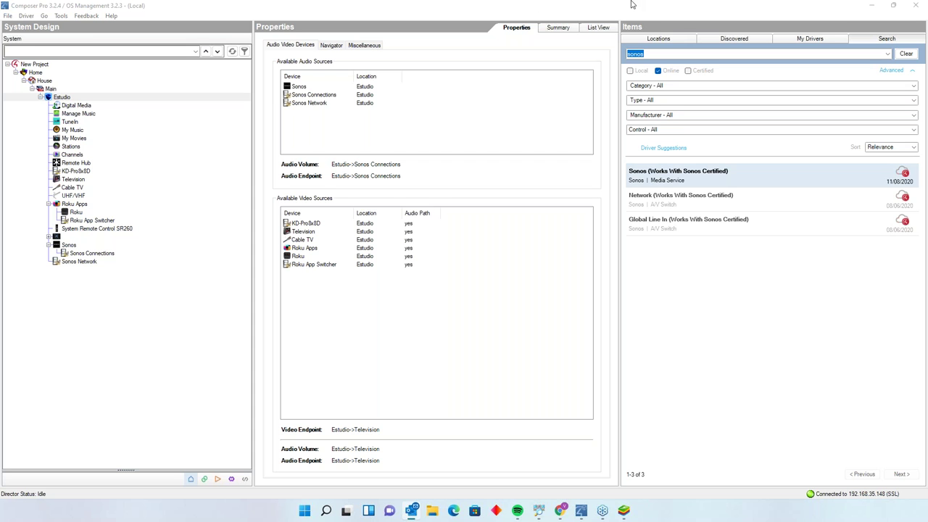
left_click(804, 38)
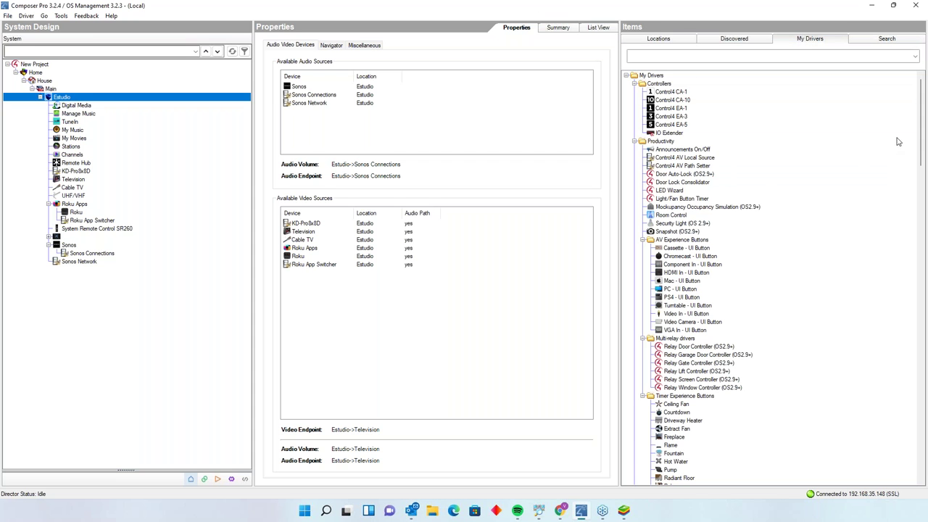
left_click_drag(920, 135, 865, 179)
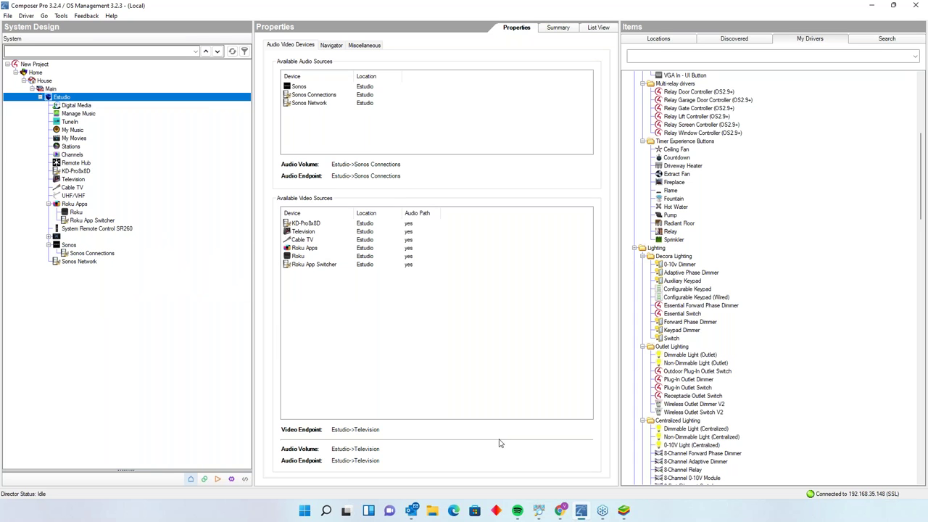
Switch to BlueStacks, open Sonos as Estudio's listening source to view its favorites, and turn the room off.
left_click(623, 510)
left_click(468, 219)
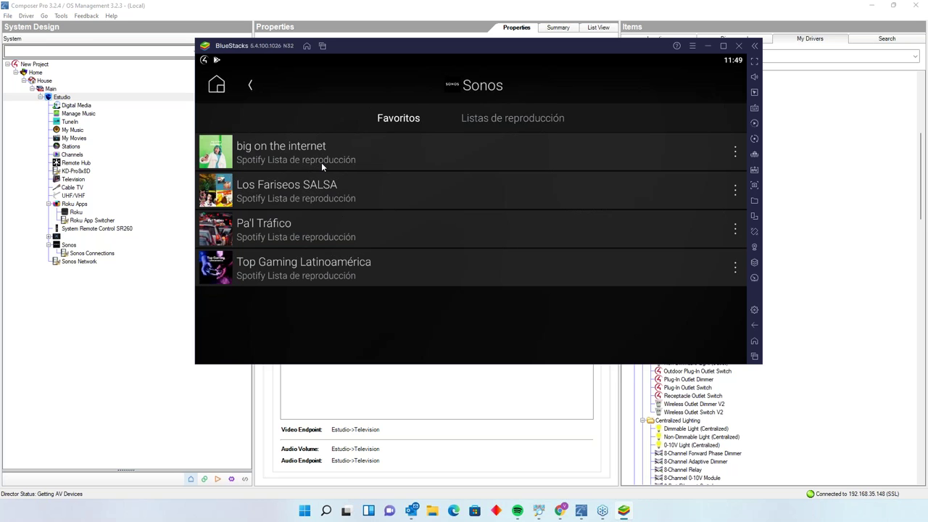
left_click(250, 86)
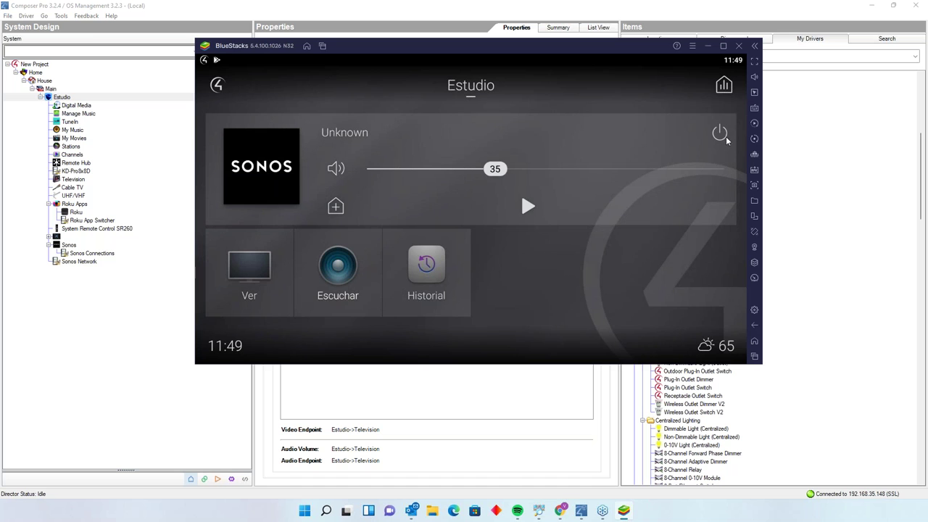
left_click(719, 136)
left_click(542, 236)
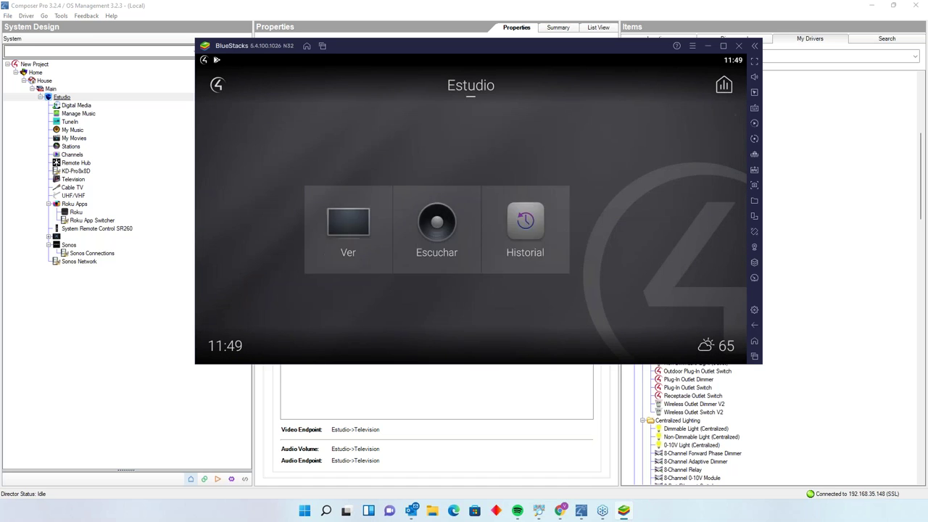
Refresh the navigators again from Composer Pro and bring up the previews of the open Chrome windows.
left_click(7, 16)
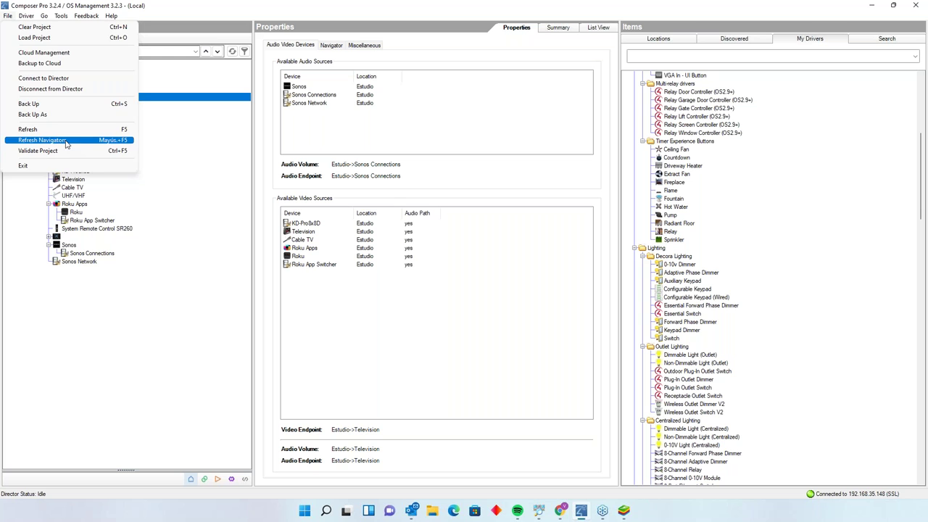
left_click(65, 141)
left_click(559, 510)
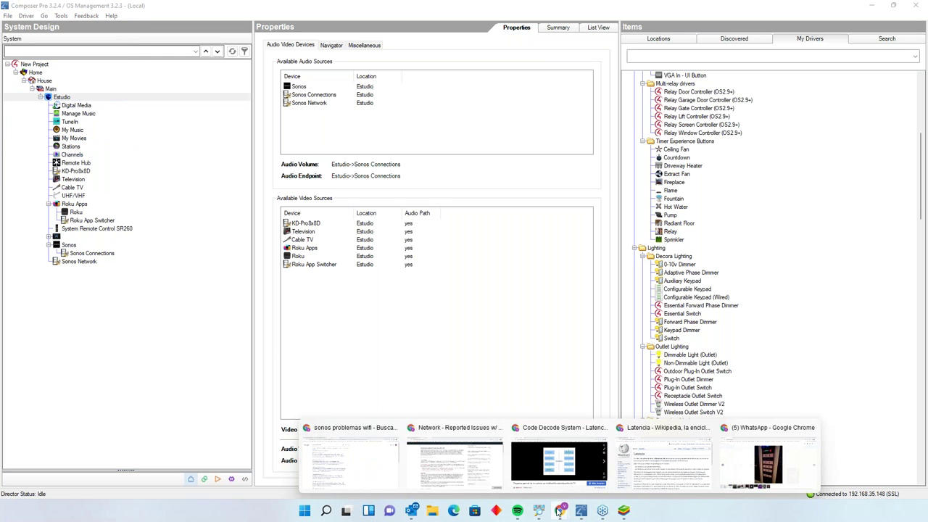
Switch to BlueStacks, close the running Control4 app from the recent apps, and open the Google Play store.
left_click(623, 510)
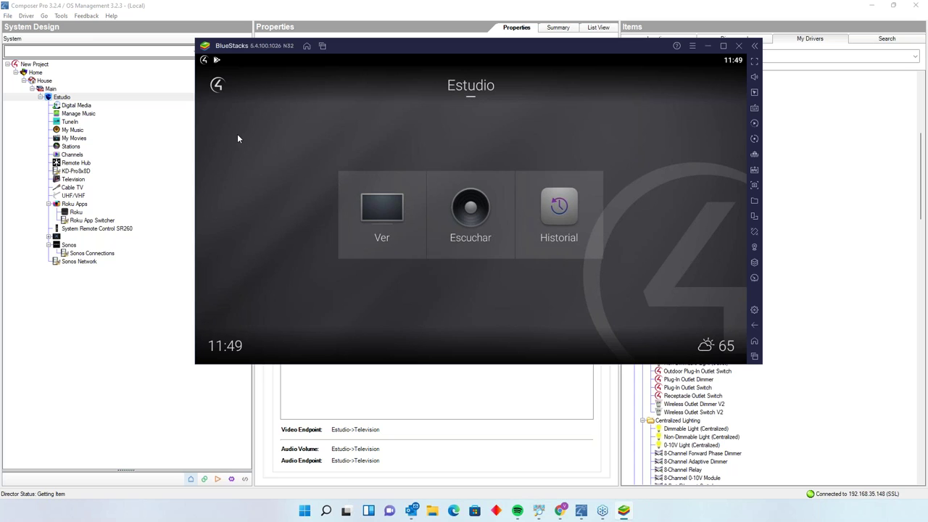
left_click(324, 45)
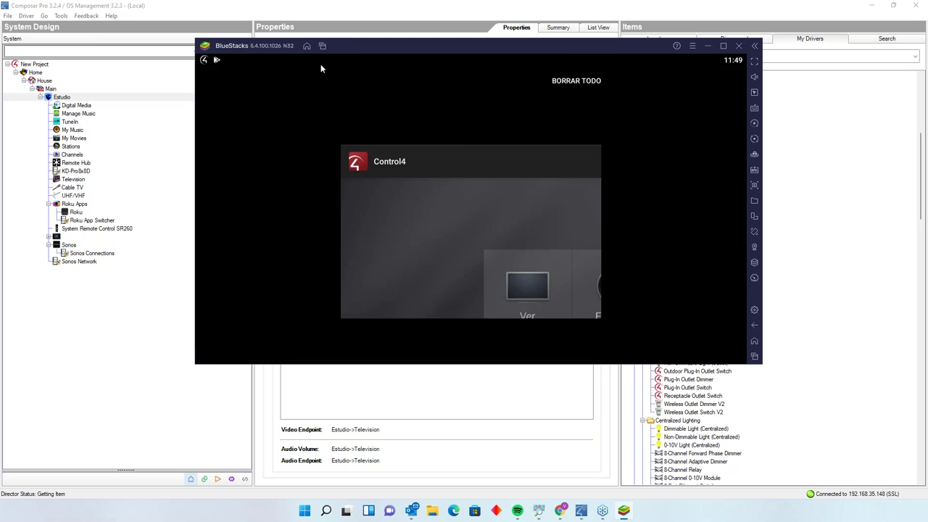
left_click(602, 135)
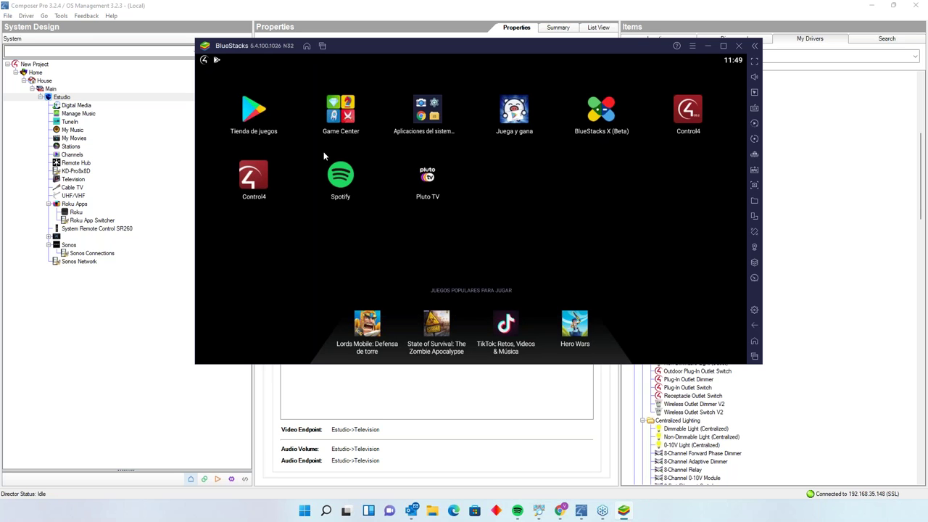
left_click(253, 111)
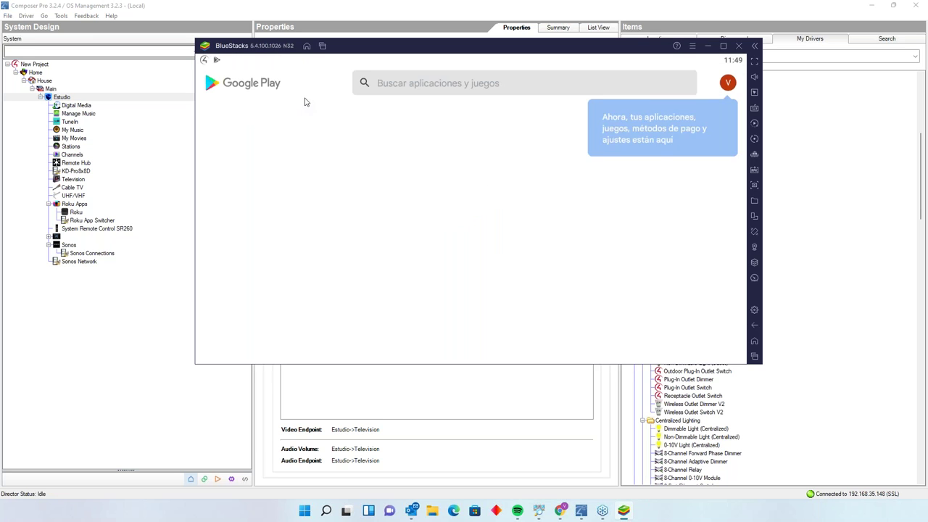
Search Google Play for "sonos", install the Sonos app by Sonos, Inc, and return to the search results.
left_click(397, 88)
type("sonos")
key("Return")
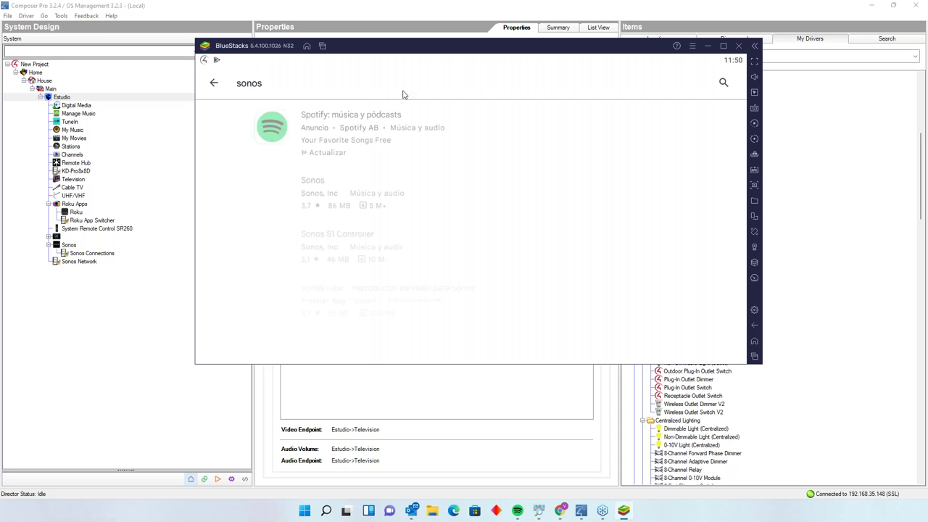
left_click(338, 199)
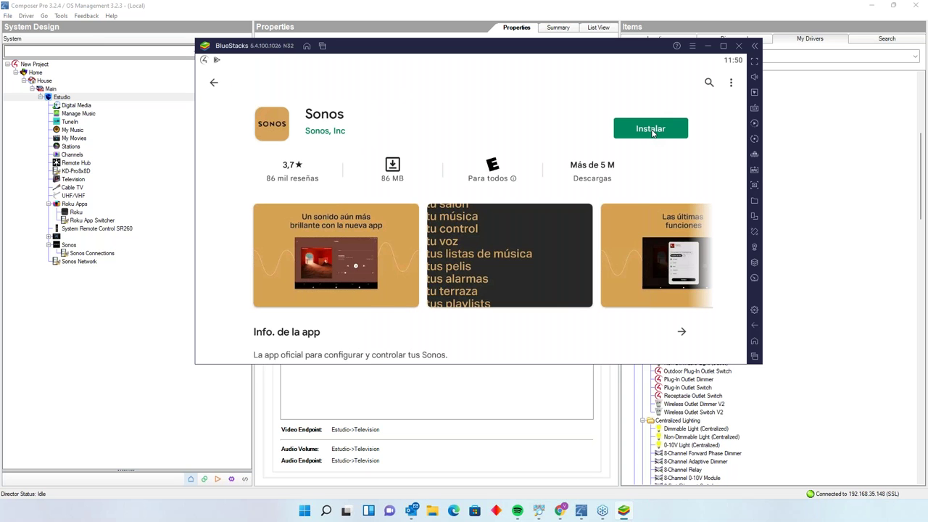
left_click(651, 130)
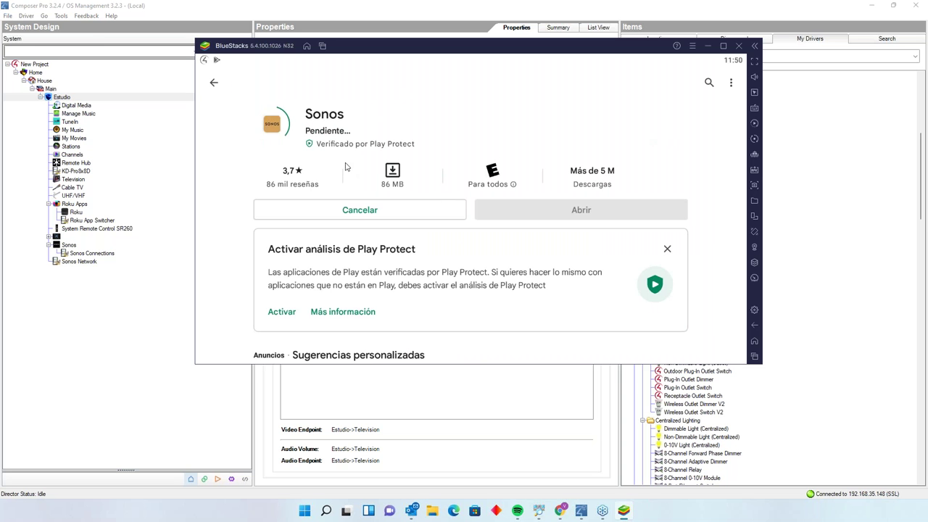
left_click(214, 84)
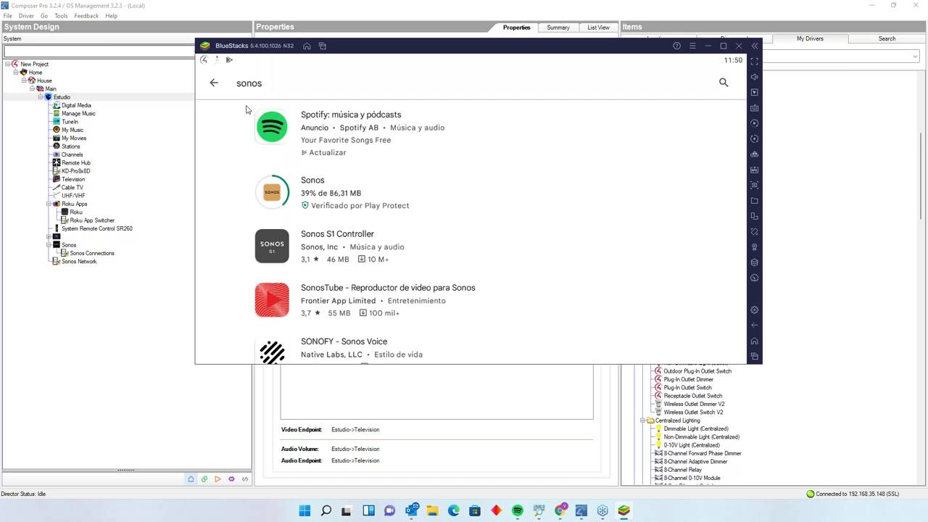
Switch back to the Control4 app, open Estudio's Sonos listening source to view its favorites, and return to the room screen.
left_click(207, 61)
left_click(209, 63)
left_click(202, 66)
left_click(323, 45)
left_click(394, 169)
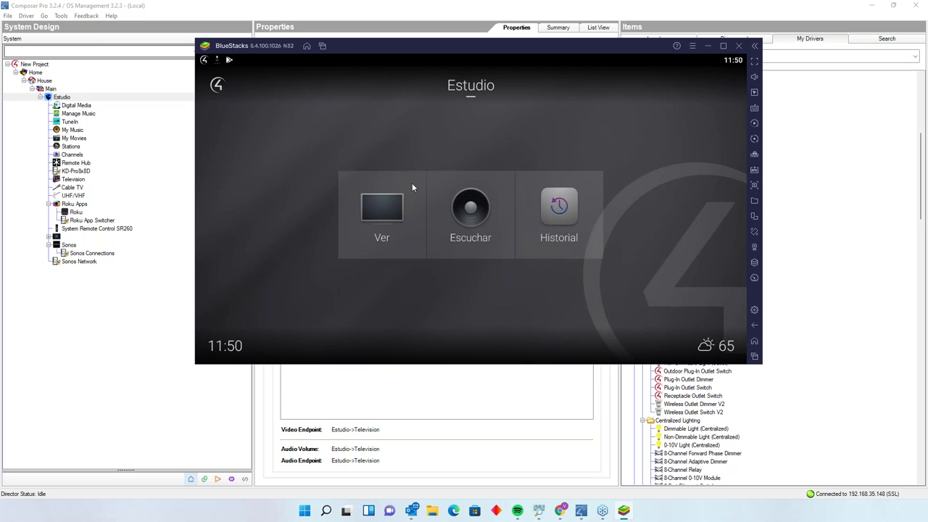
left_click(490, 209)
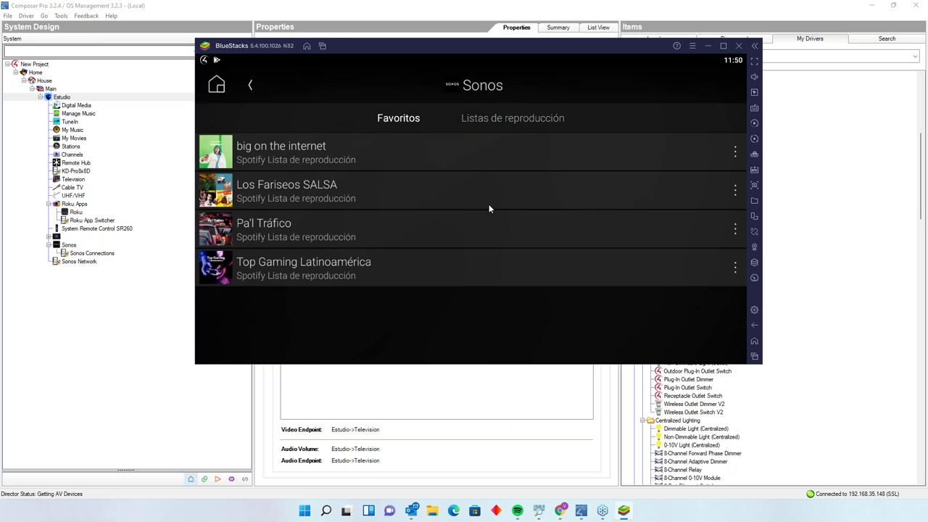
left_click(248, 87)
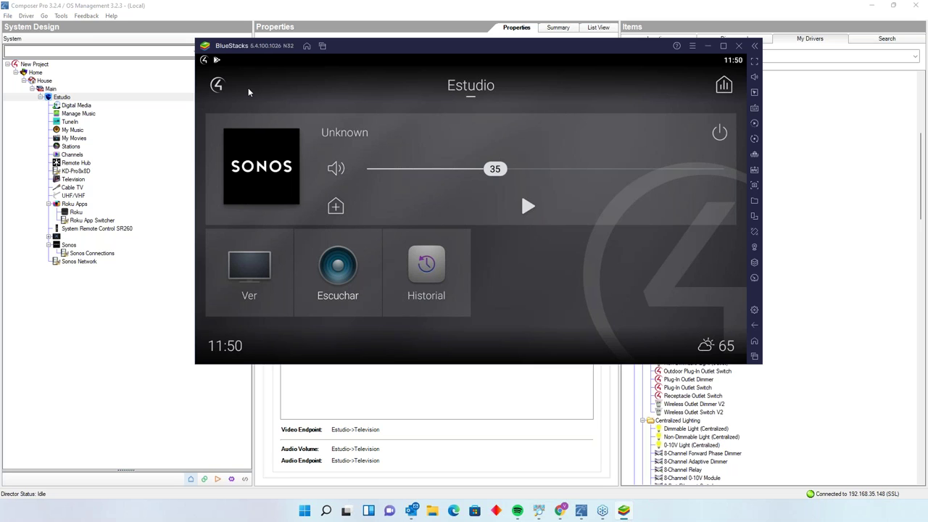
Launch the Sonos app from the BlueStacks home screen and move the BlueStacks window aside while it loads.
left_click_drag(298, 48, 265, 48)
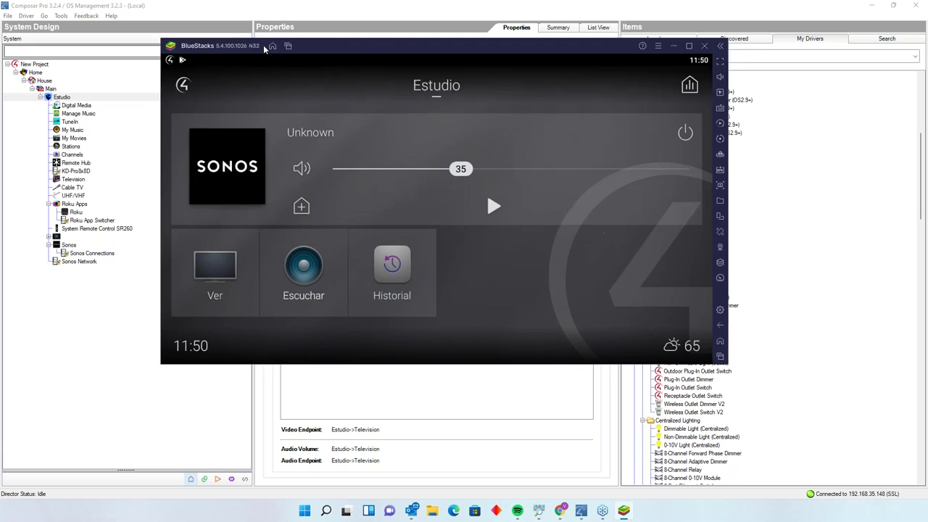
key("super+Down")
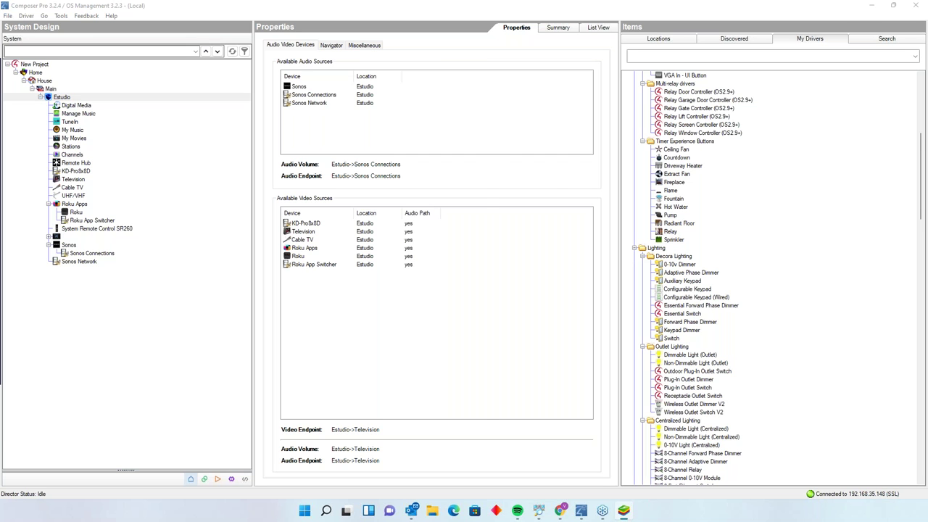
key("alt+Tab")
left_click(299, 56)
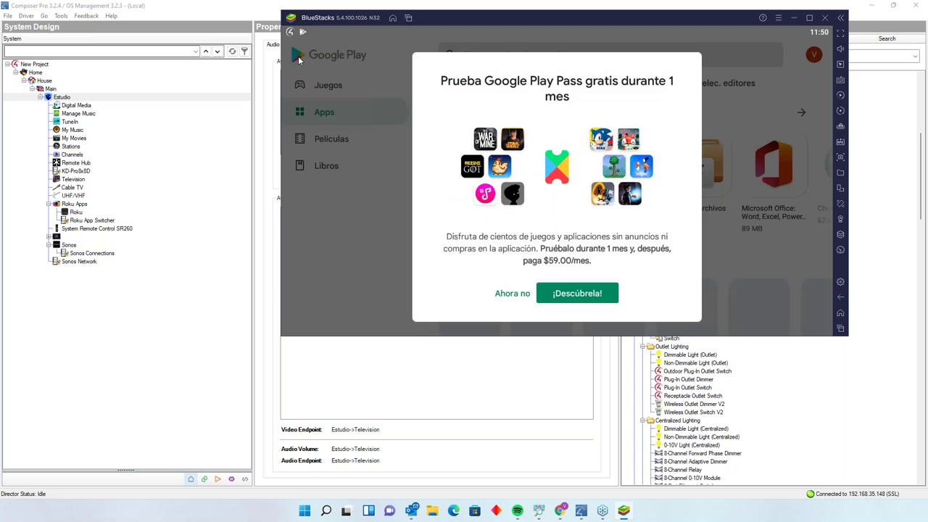
left_click(392, 18)
left_click(606, 147)
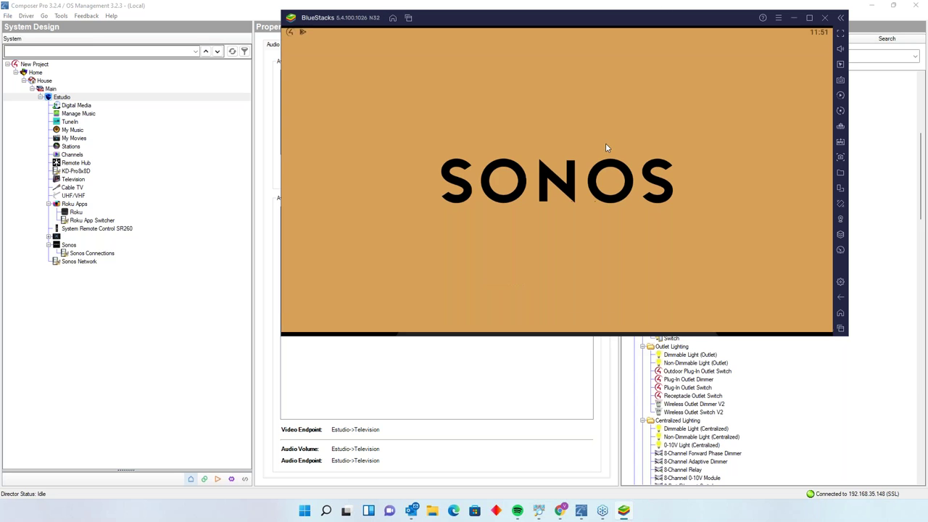
left_click_drag(534, 18, 389, 72)
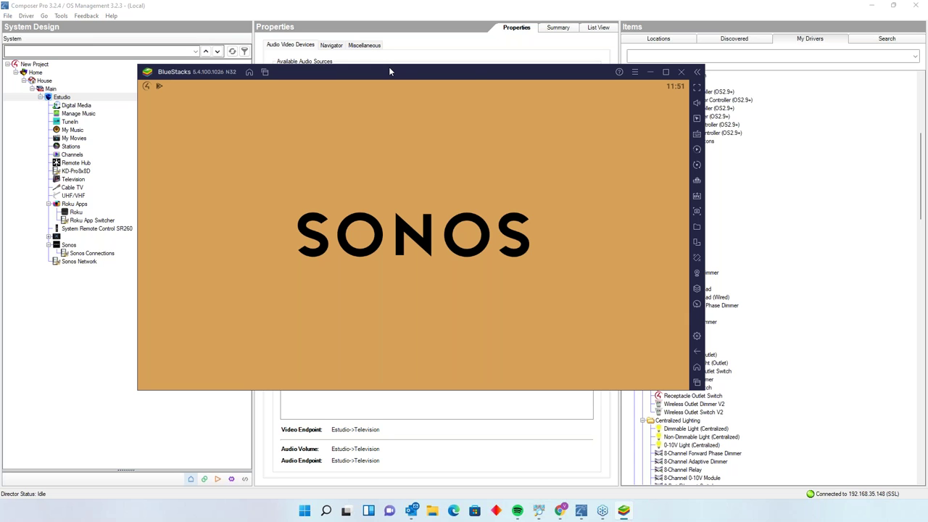
left_click_drag(394, 71, 0, 55)
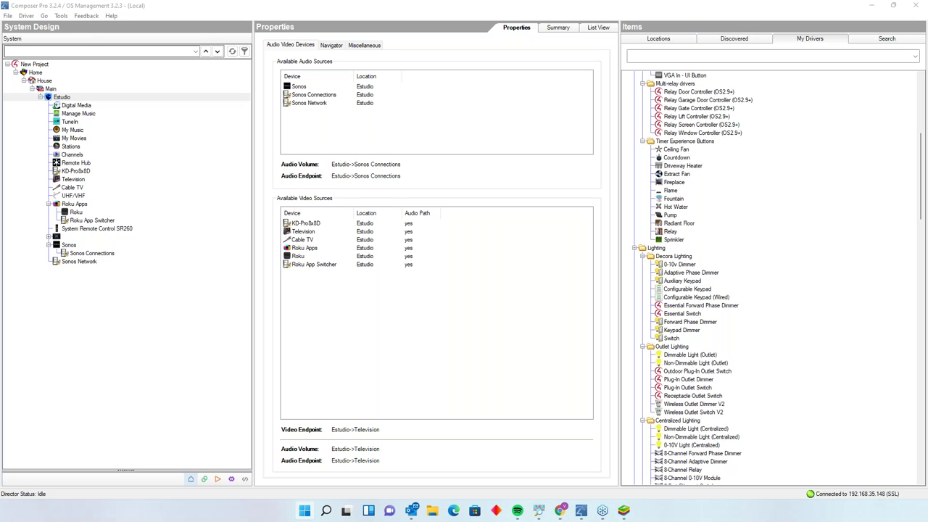
left_click(623, 510)
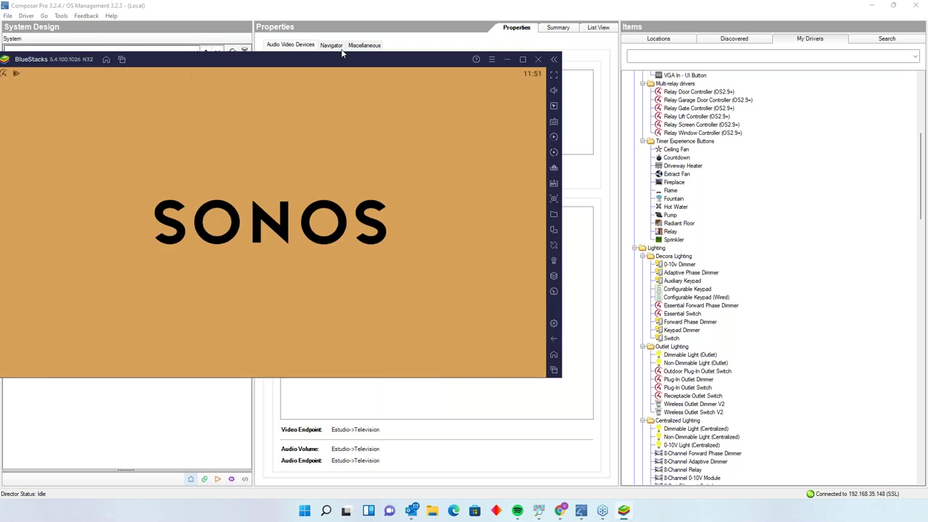
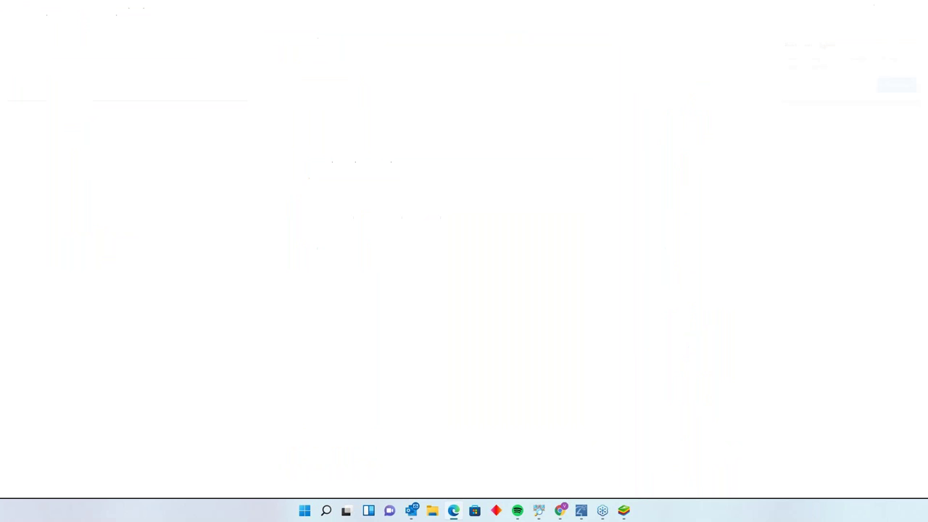
Close the Microsoft Edge window and open File Explorer, moving its window aside.
key("super+Down")
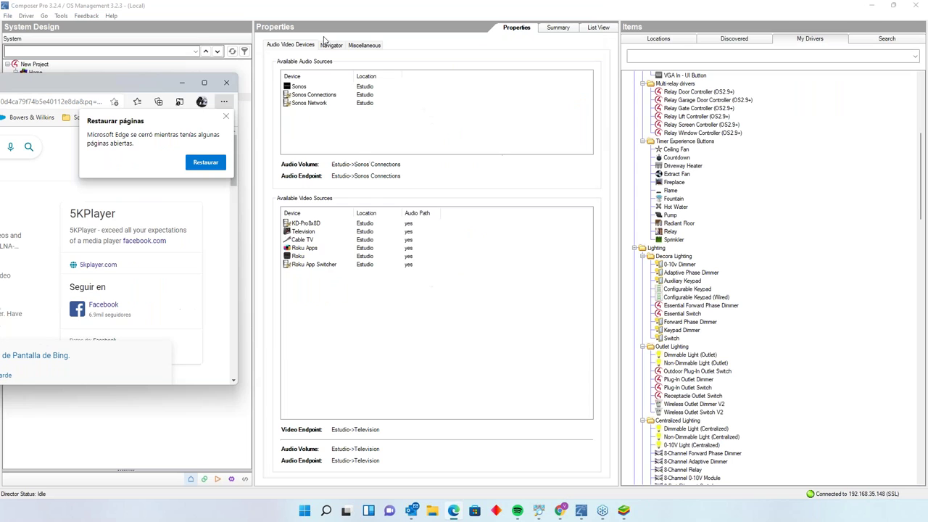
left_click(226, 82)
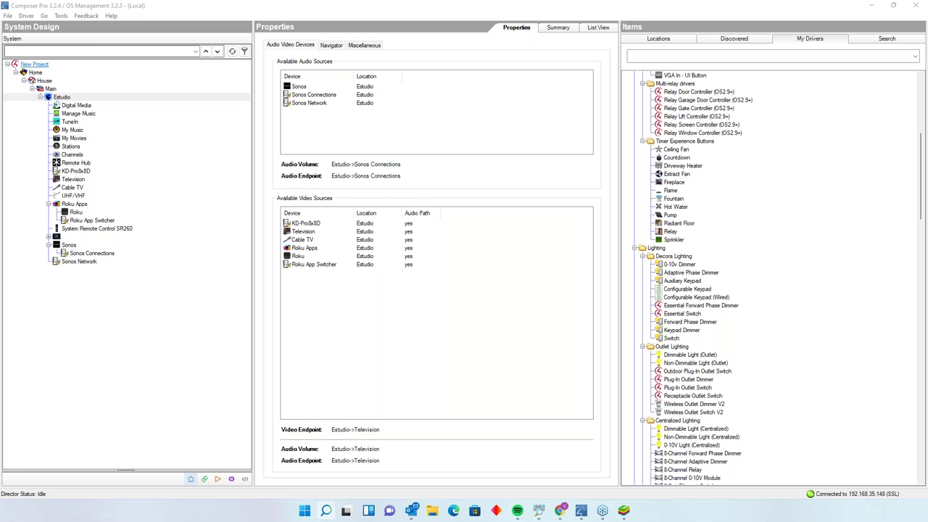
left_click(432, 510)
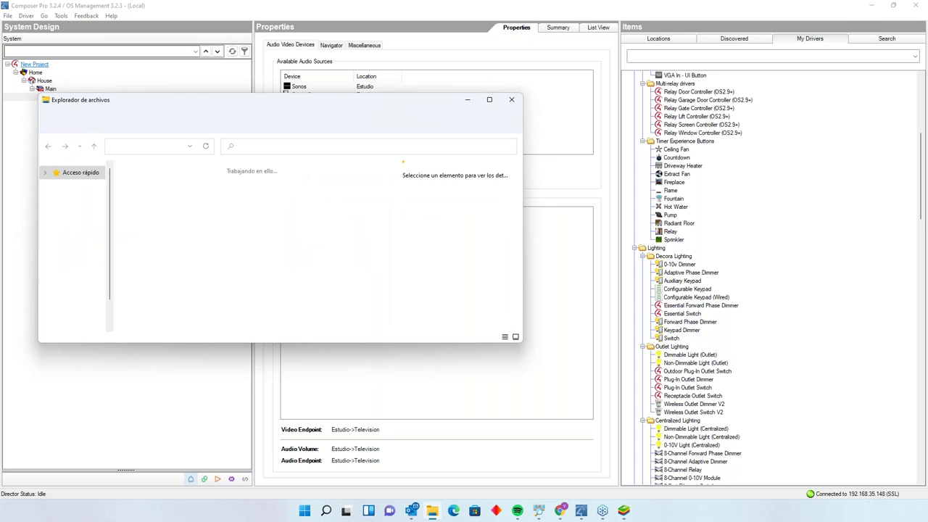
left_click_drag(158, 111, 2, 110)
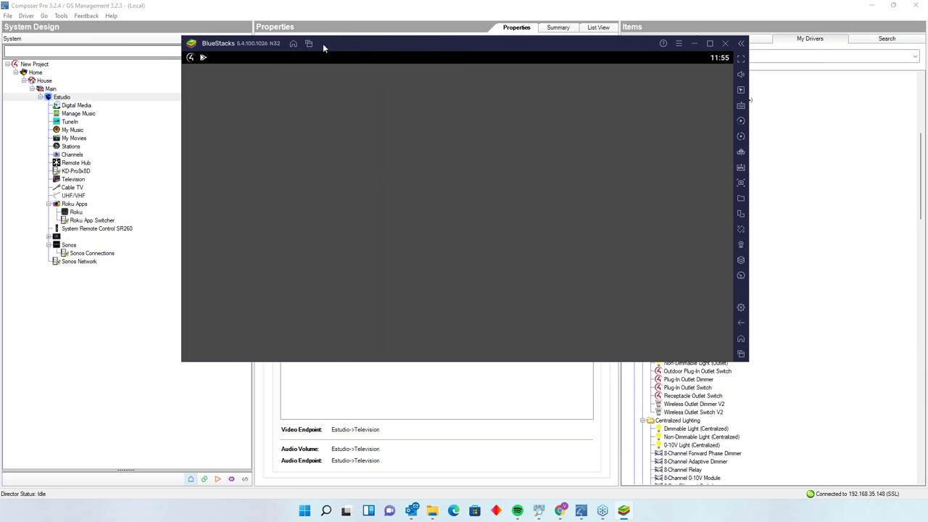
Clear the running app in BlueStacks and launch the Sonos S1 app from its home screen.
left_click(305, 44)
left_click(569, 158)
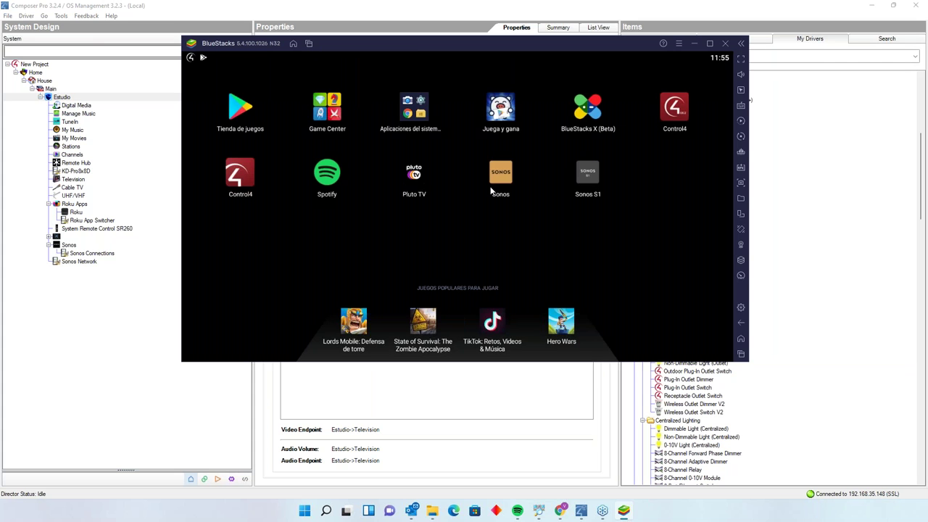
left_click(593, 169)
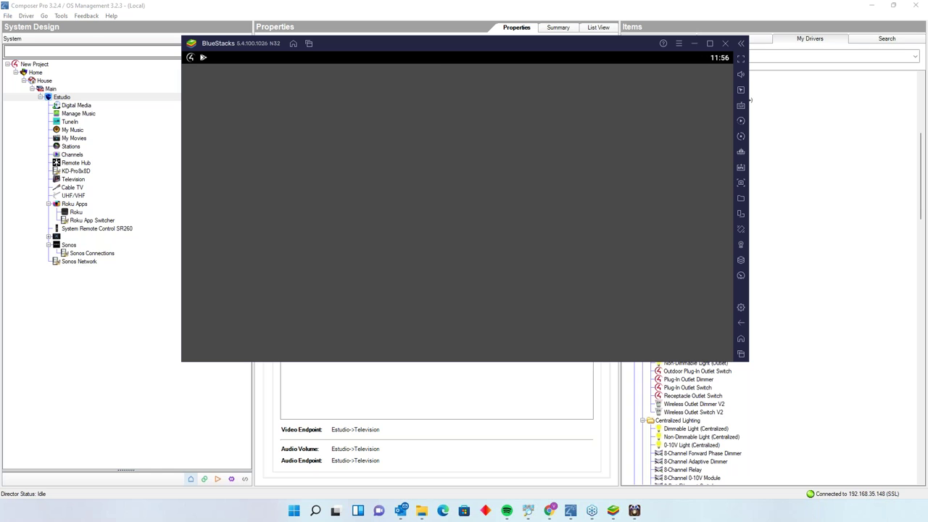
Move the BlueStacks window out of the way, return to Composer Pro, and view more of the lighting drivers.
left_click_drag(429, 45, 345, 70)
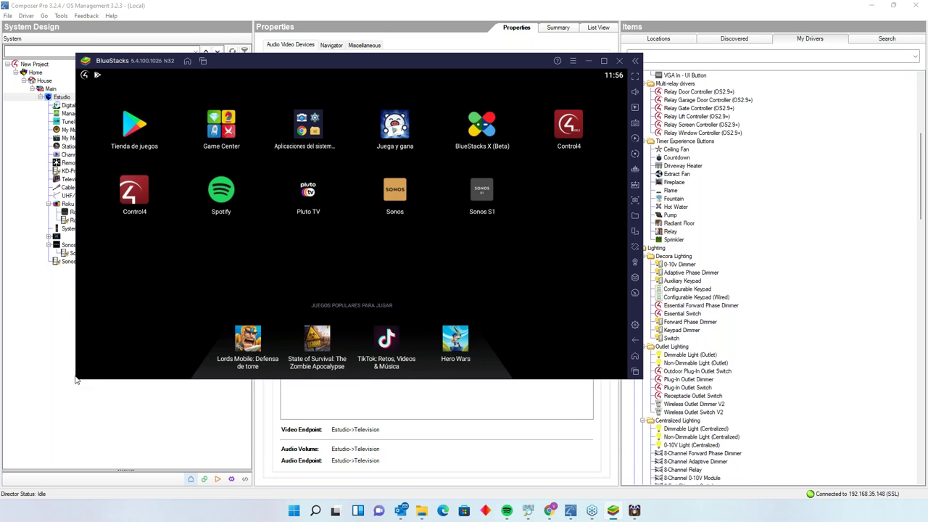
left_click(75, 379)
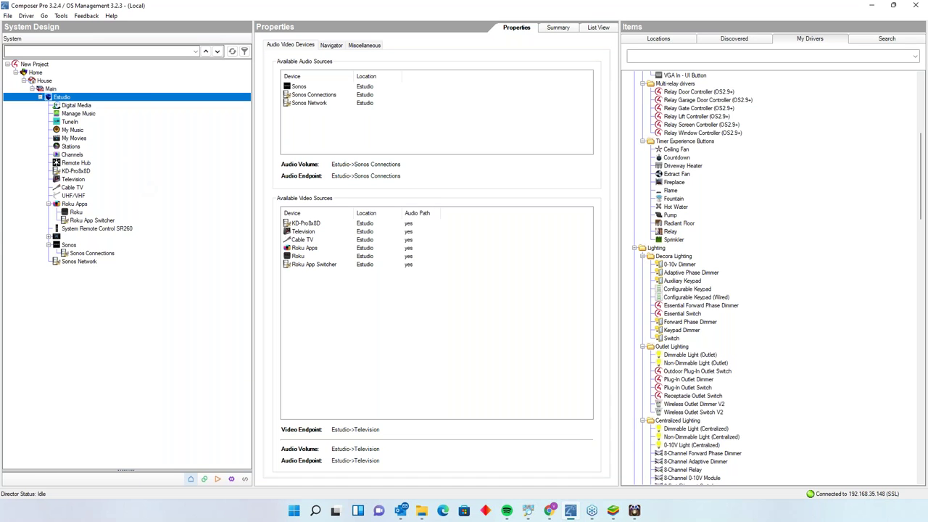
key("alt+Tab")
left_click_drag(251, 62, 0, 145)
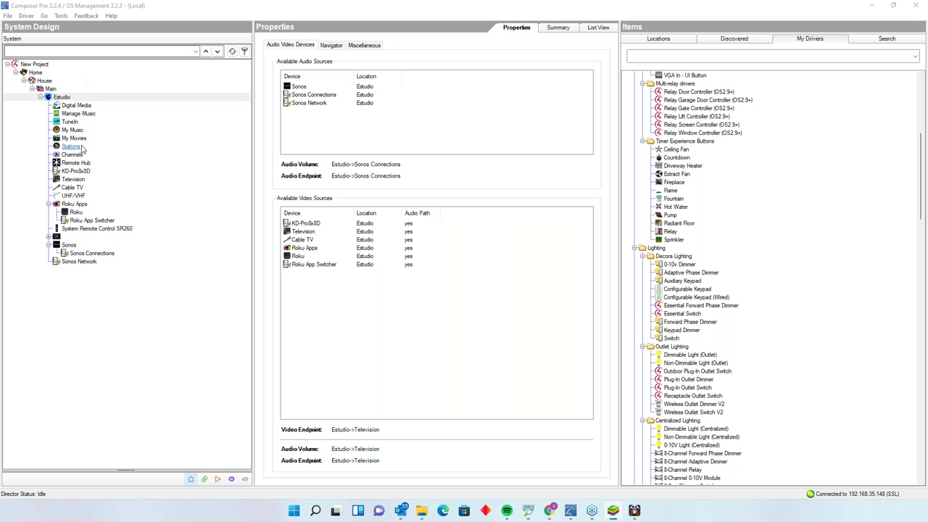
scroll(787, 224, "down", 3)
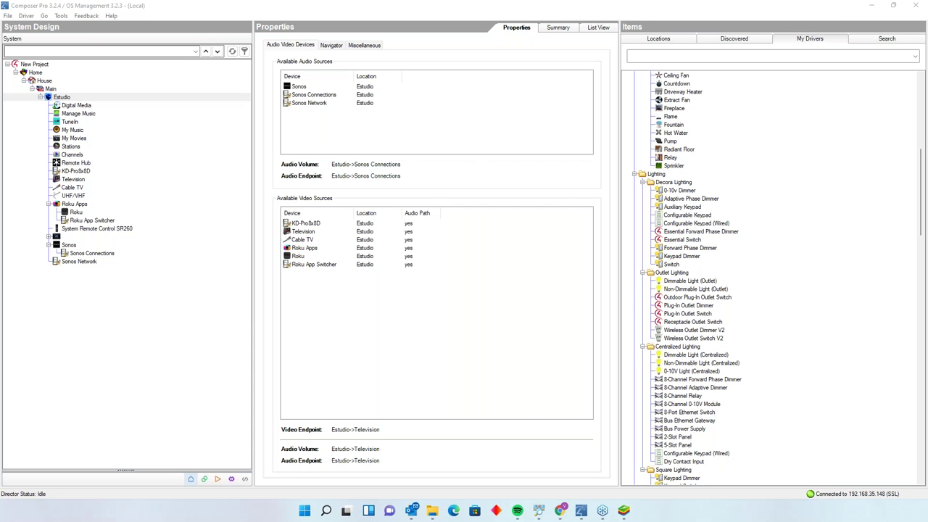
Switch to Chrome, open the bookmarked Latencia (DTV) Wikipedia article from the Redes folder, and set the page zoom to 150%.
key("alt+Tab")
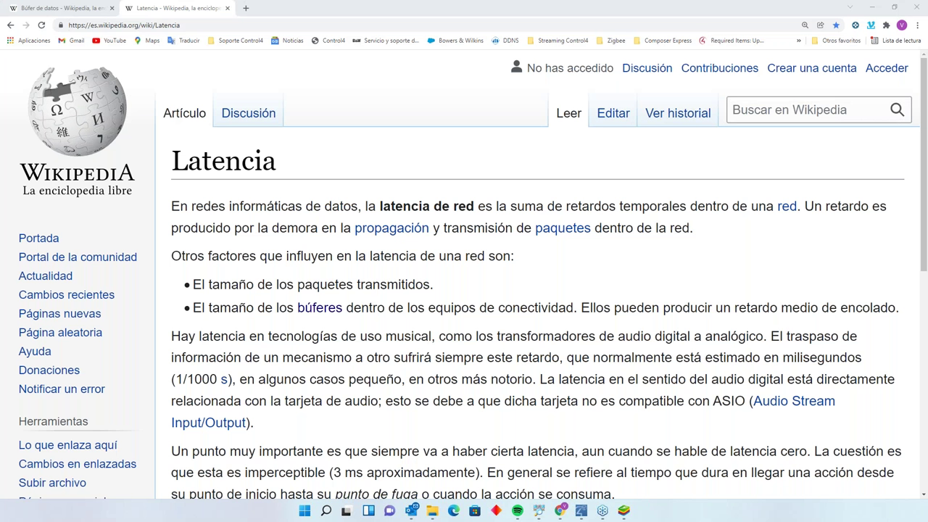
key("ctrl+l")
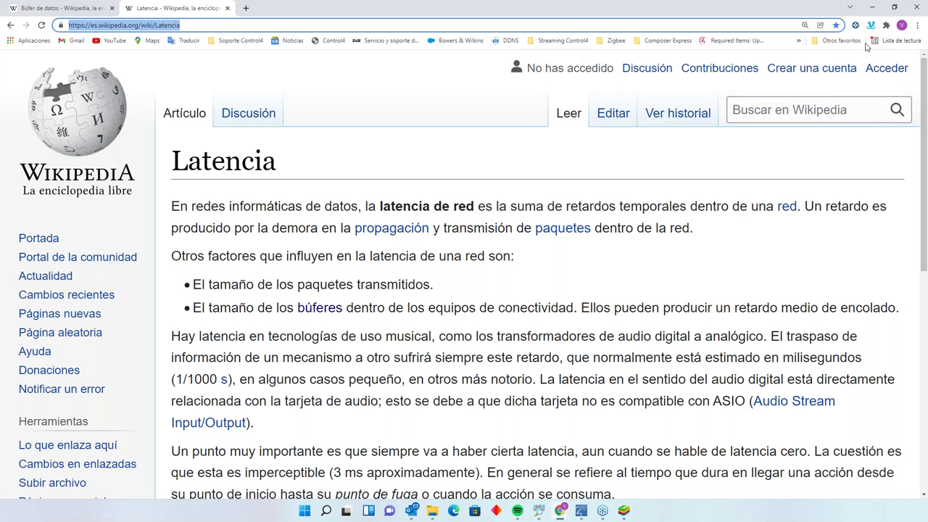
left_click(798, 40)
mouse_move(748, 137)
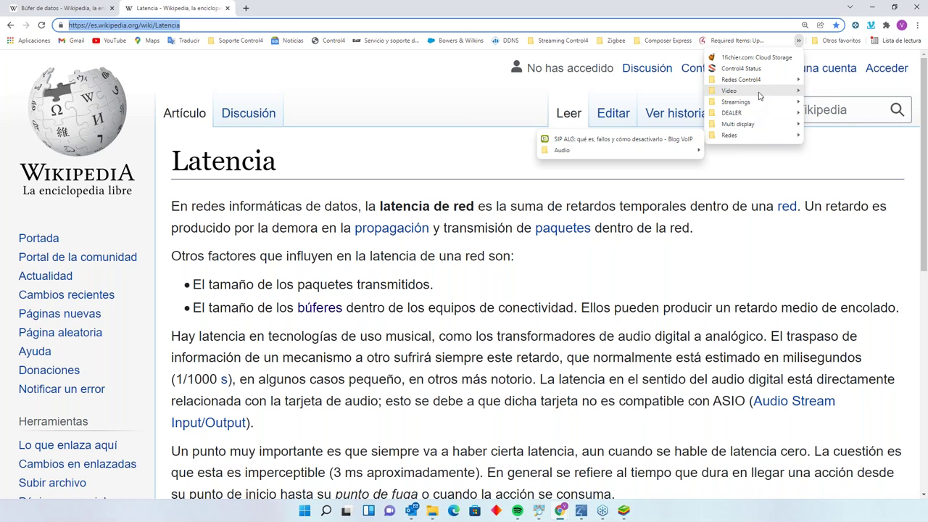
mouse_move(637, 150)
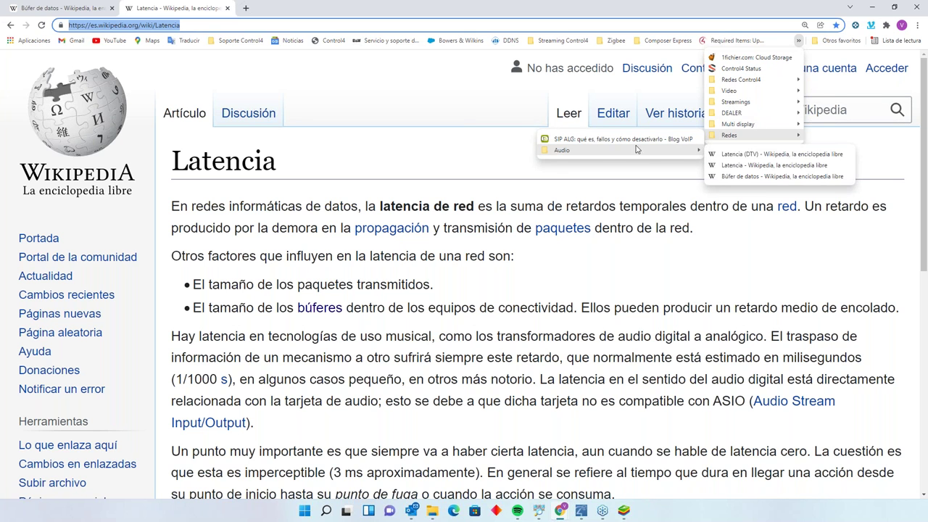
left_click(729, 155)
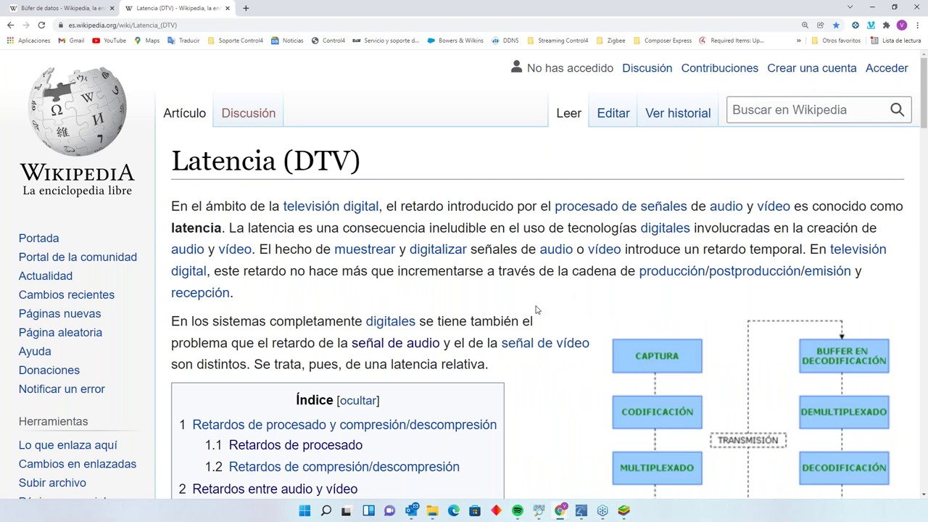
key("ctrl+minus")
key("ctrl+minus")
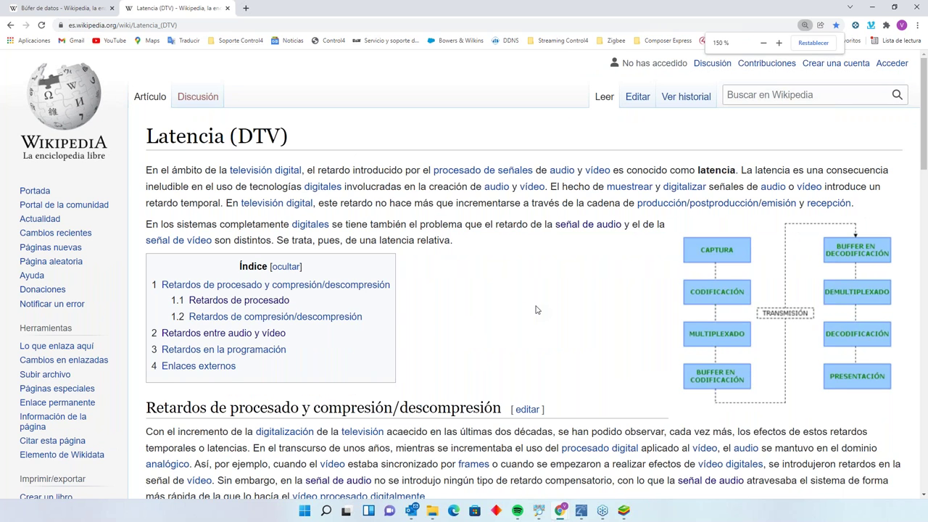
Read the Latencia (DTV) article through its signal-chain diagram and sections on processing and compression delays, and minimize its window.
scroll(537, 312, "down", 1)
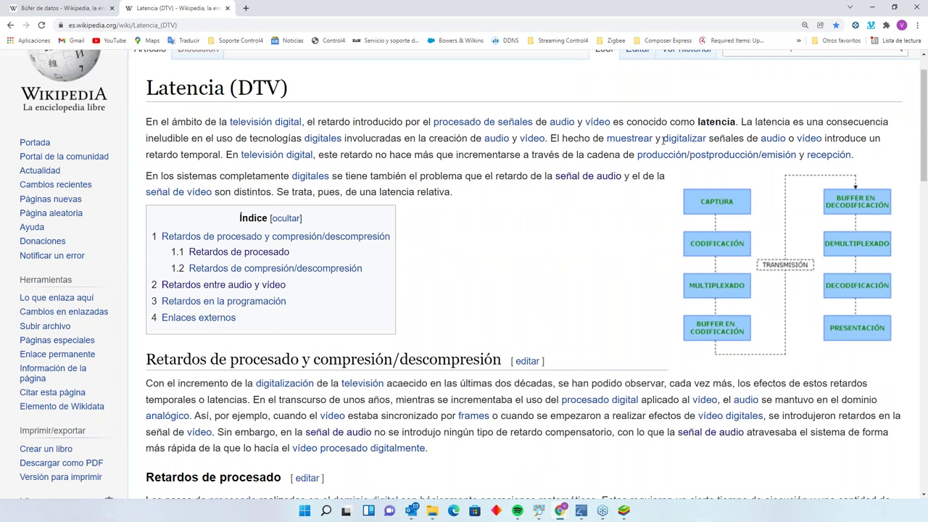
scroll(496, 327, "down", 1)
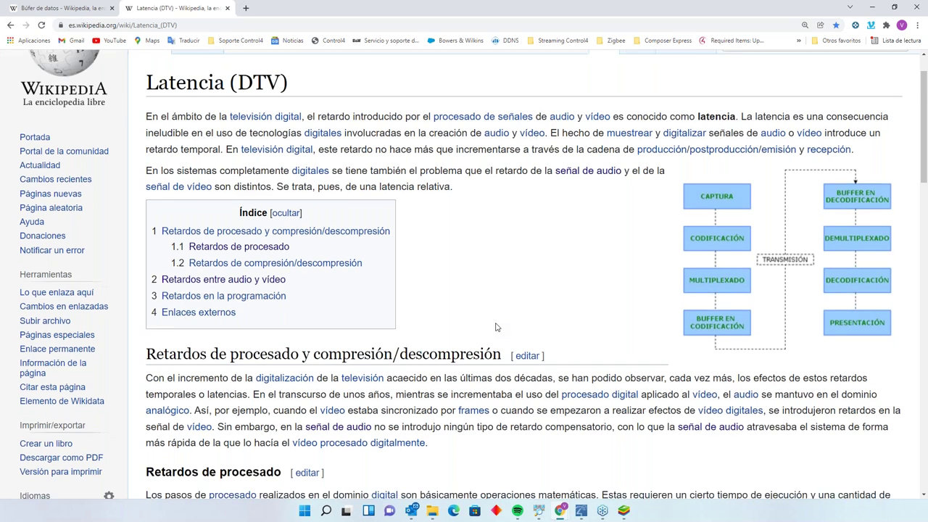
scroll(496, 327, "down", 1)
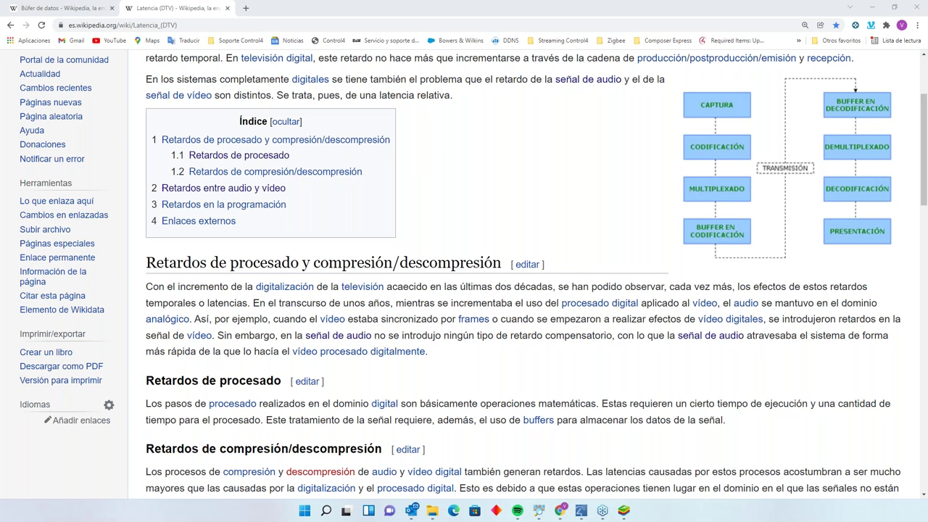
left_click(871, 7)
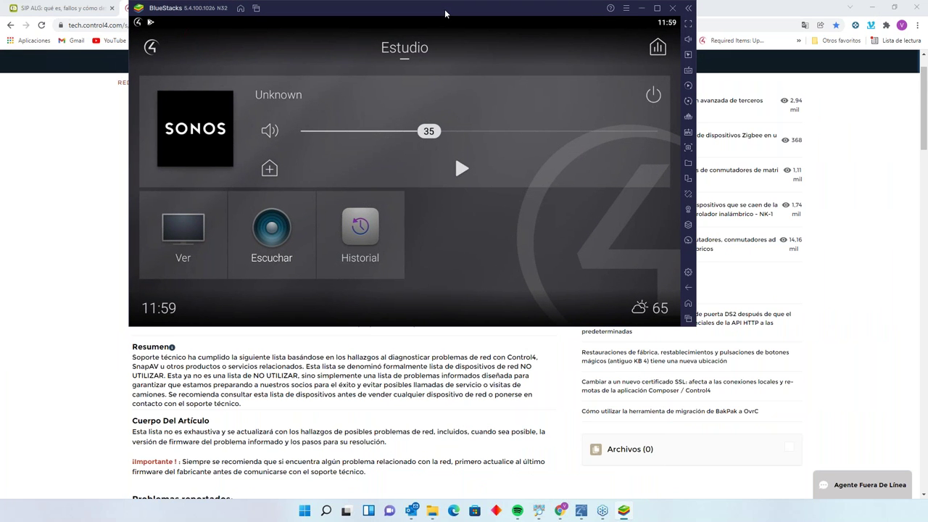
Maximize the BlueStacks window and lower the Estudio room volume to 16 and further to 4.
left_click_drag(461, 10, 559, 53)
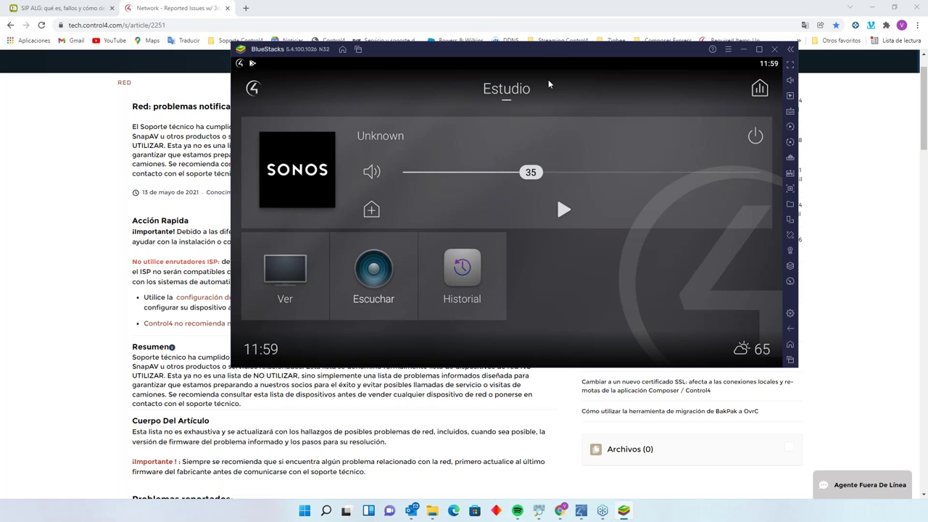
left_click(758, 49)
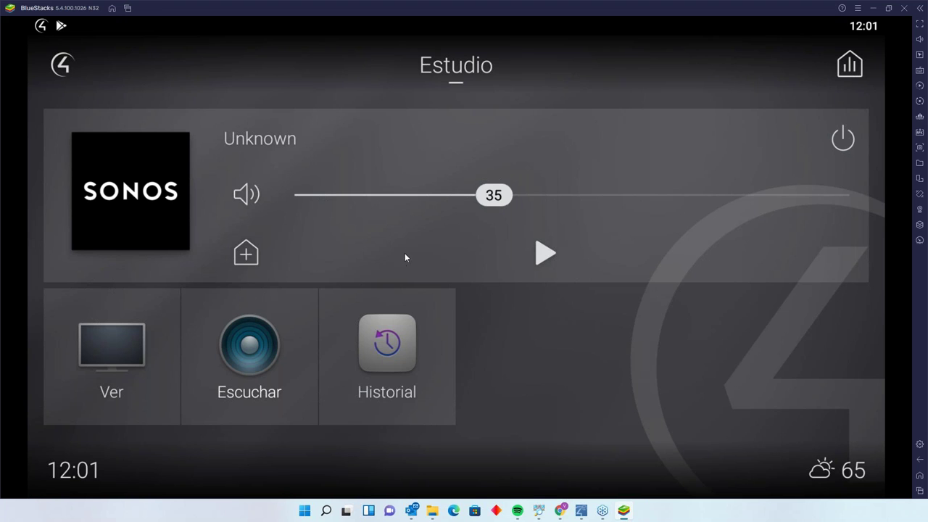
left_click_drag(474, 198, 385, 211)
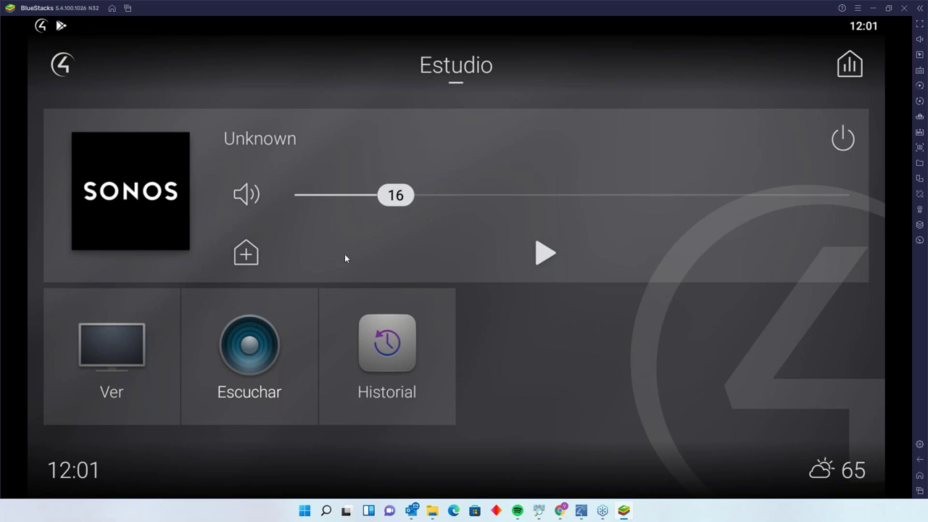
left_click_drag(371, 200, 322, 206)
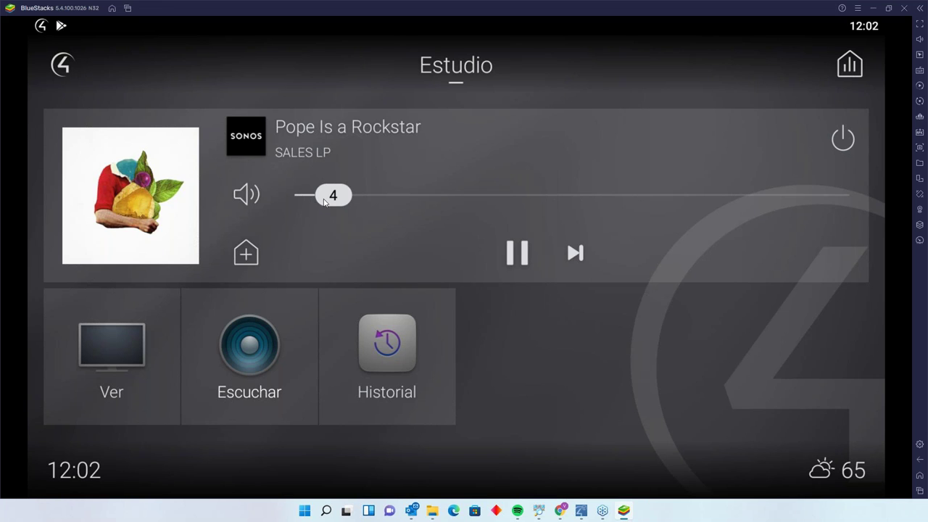
Test the Estudio volume at 17 and 52, skip to the following song, and lower the volume to 26.
left_click_drag(324, 201, 399, 196)
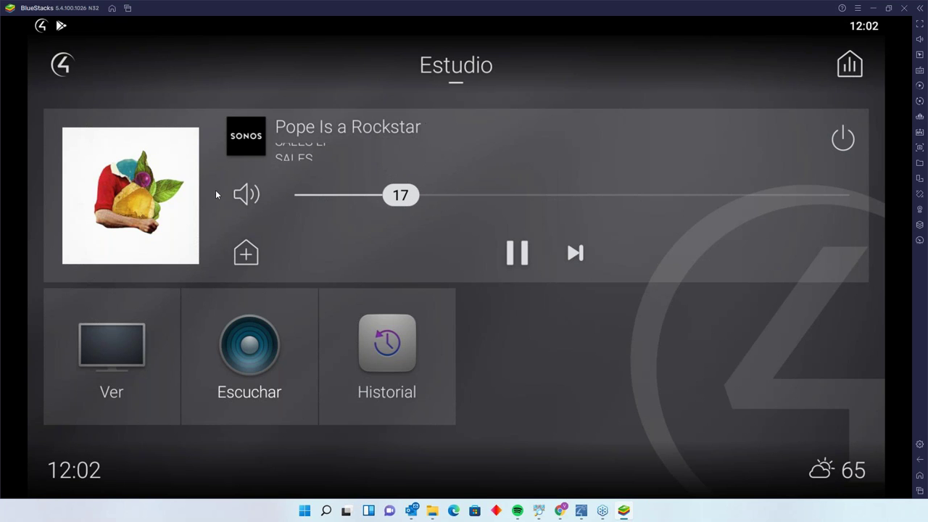
left_click_drag(401, 197, 576, 200)
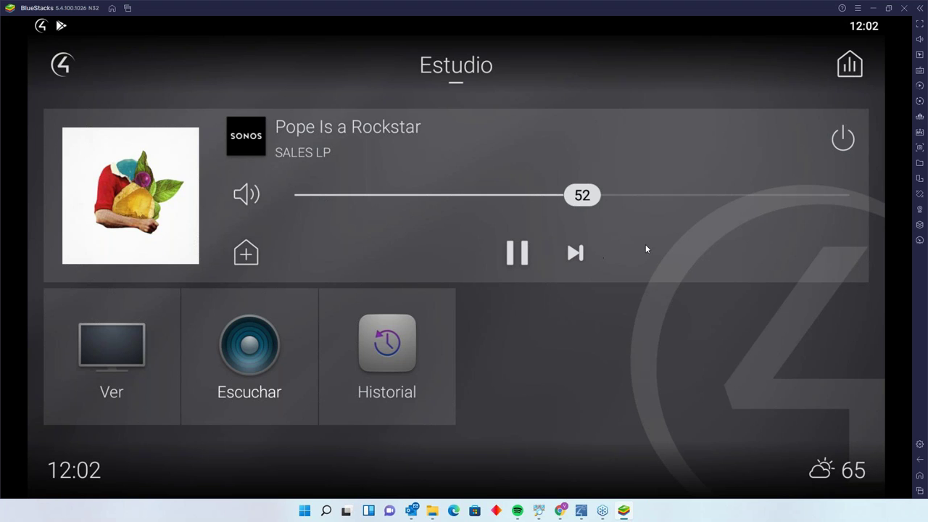
left_click(577, 253)
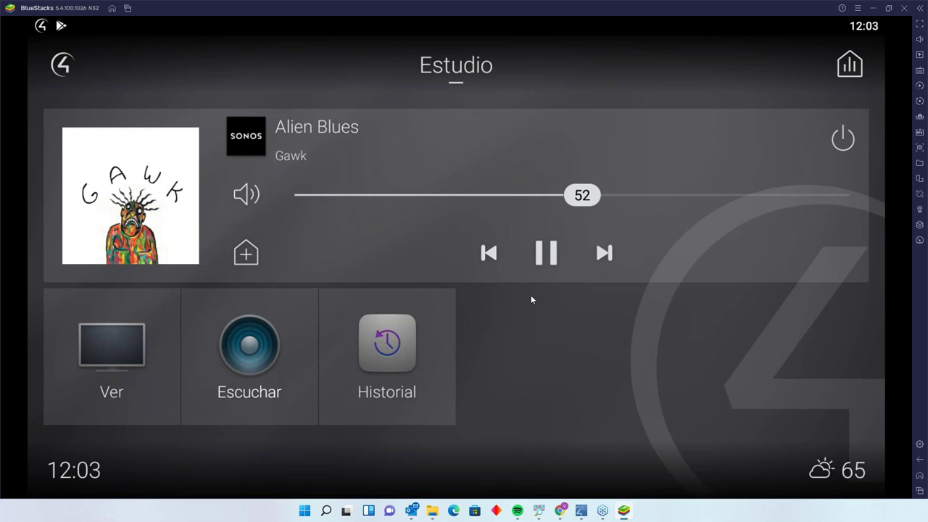
left_click_drag(603, 193, 447, 194)
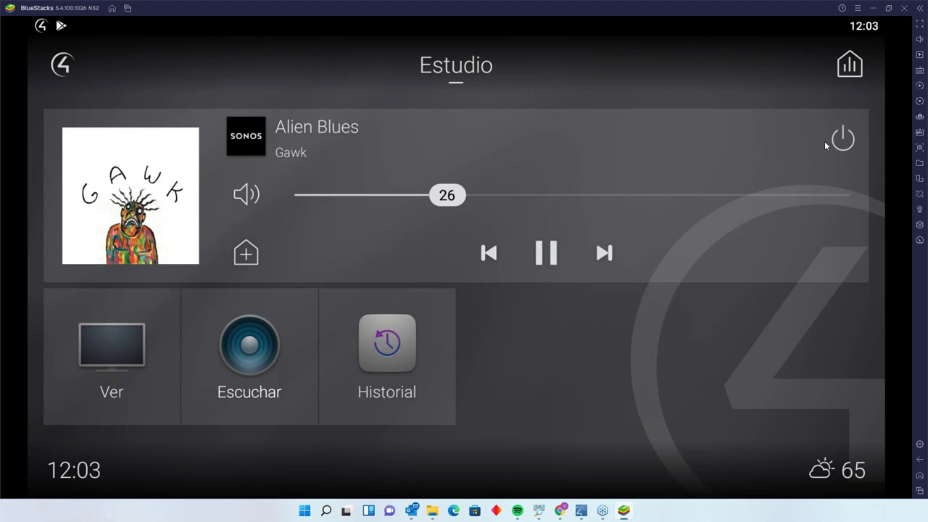
Open the full Sonos player, raise its volume to 43, and power off the Estudio room.
left_click(166, 205)
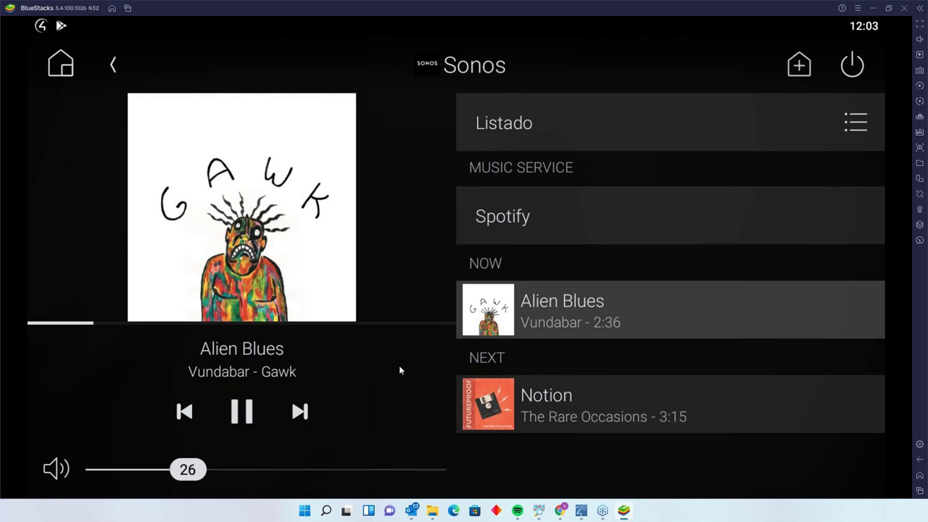
left_click_drag(192, 477, 243, 475)
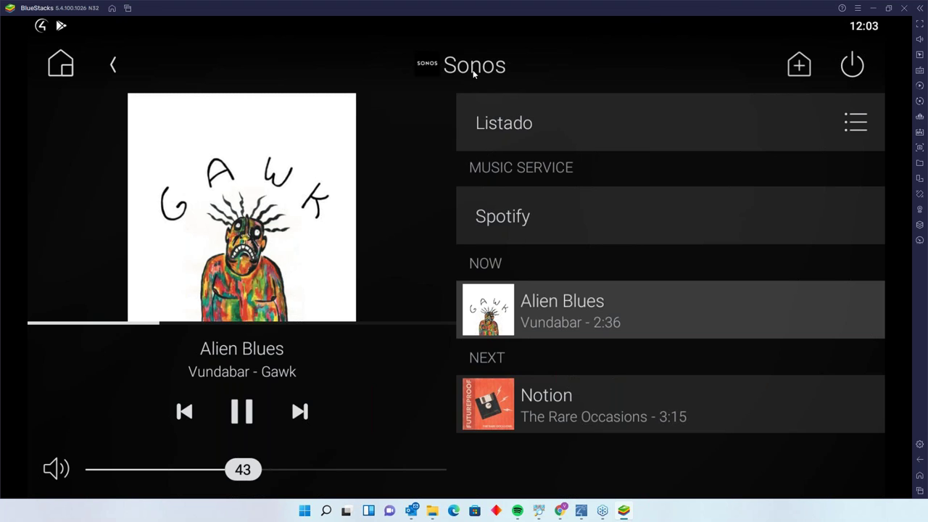
left_click(860, 64)
left_click(500, 290)
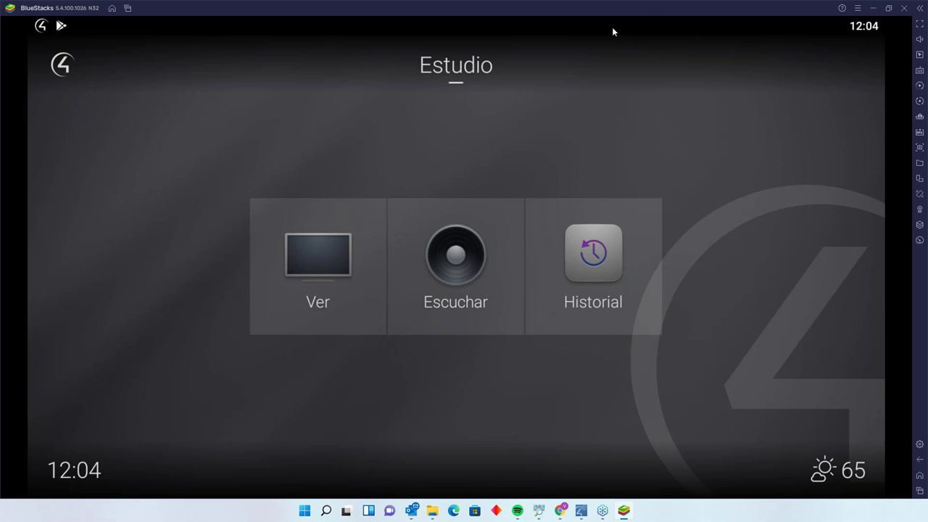
Switch to Composer Pro and add the Spotify Connect driver from the Media Service group to the Estudio room.
left_click(560, 510)
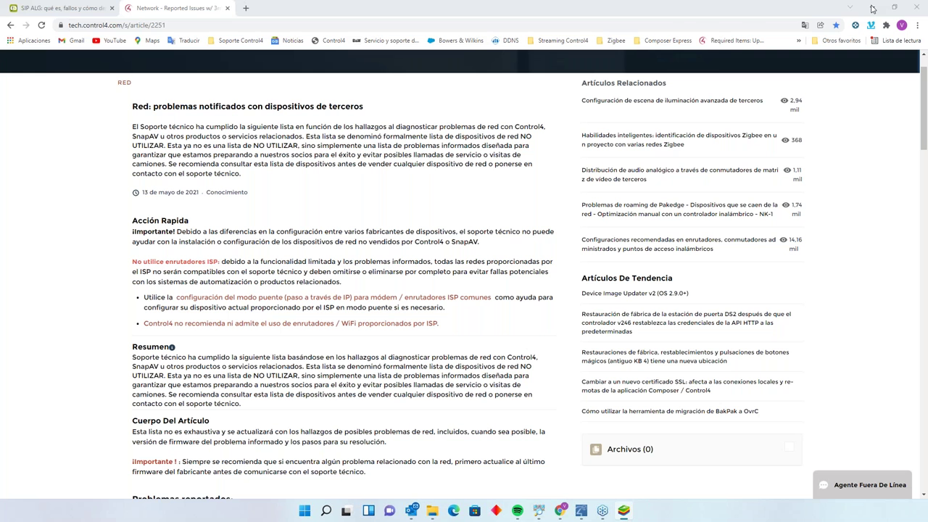
left_click(580, 510)
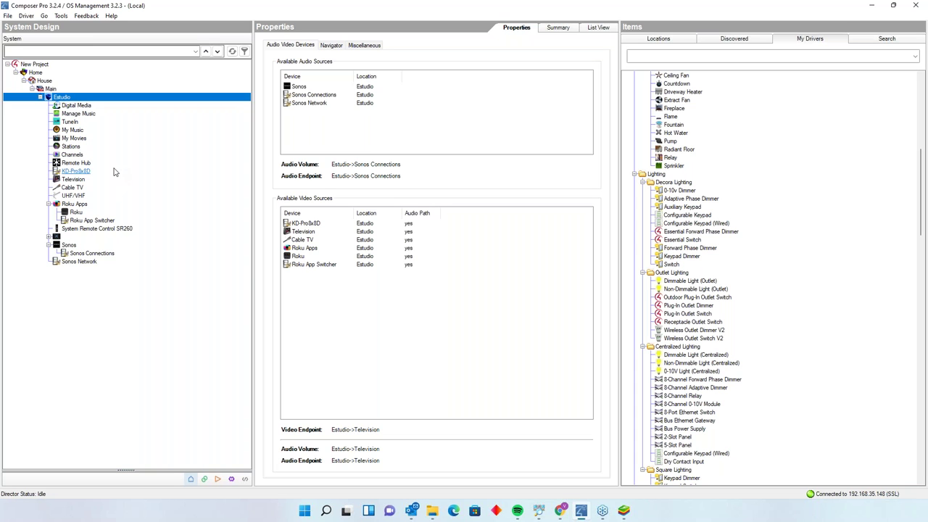
scroll(793, 257, "down", 18)
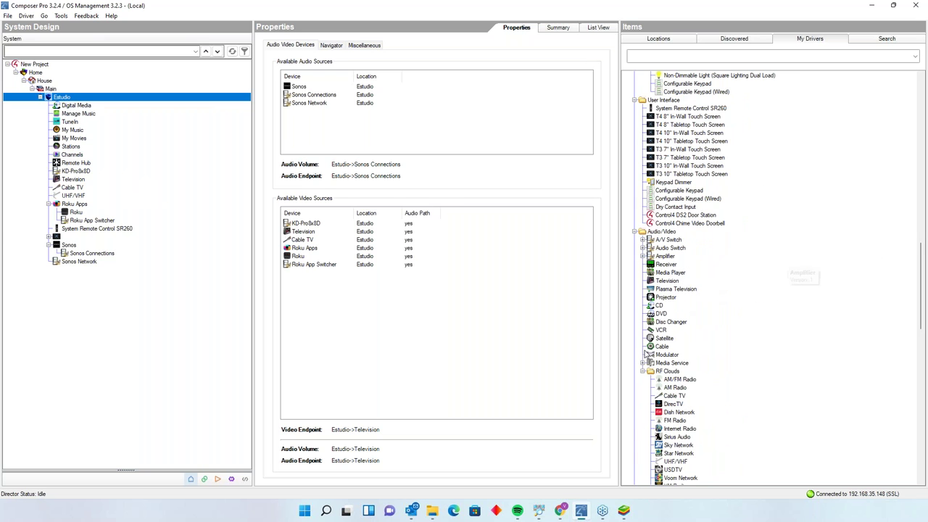
left_click(643, 363)
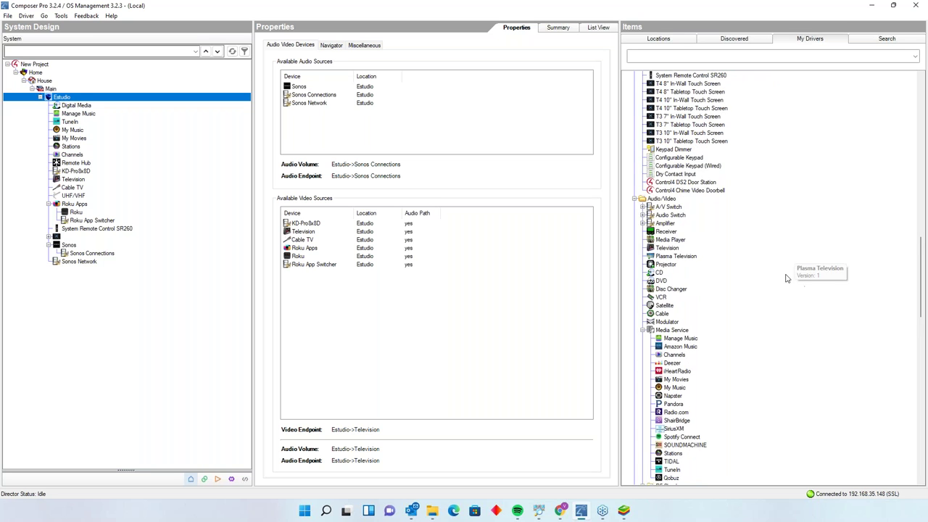
scroll(790, 279, "down", 3)
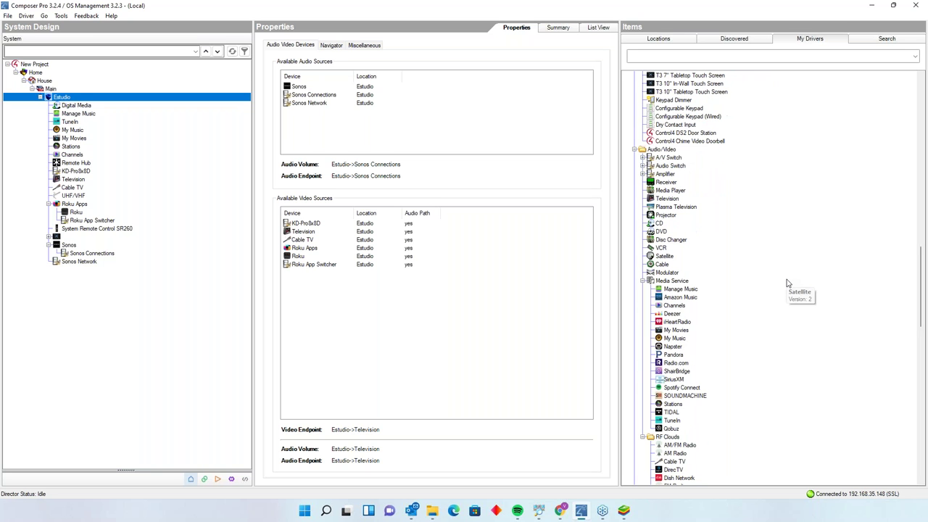
double_click(681, 387)
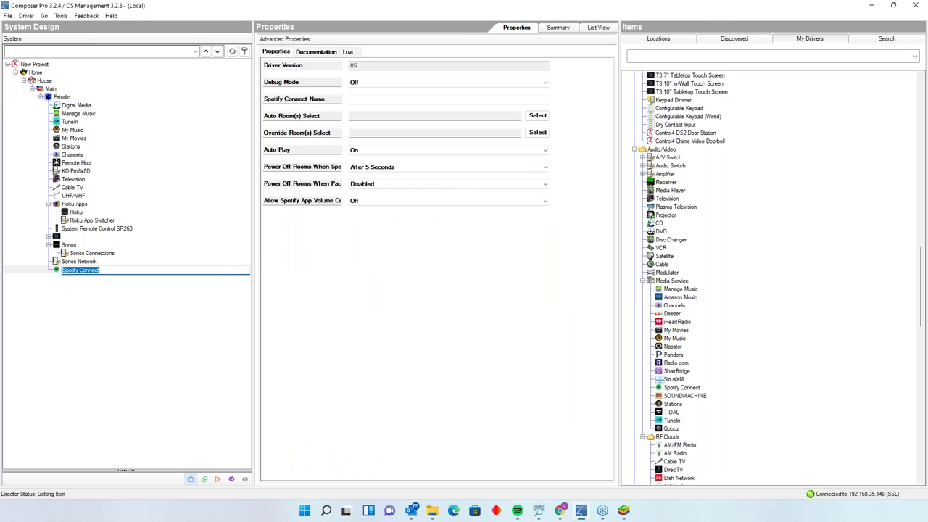
Set the Spotify Connect Name property to Webinar.
left_click(361, 99)
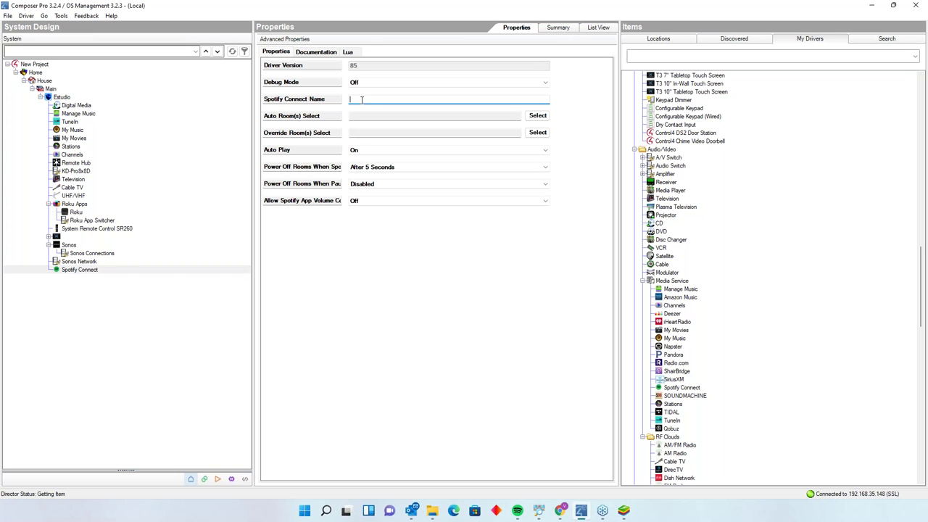
type("webi")
key("BackSpace")
key("BackSpace")
type("inar")
double_click(373, 100)
type("W")
type("ebina")
left_click(569, 99)
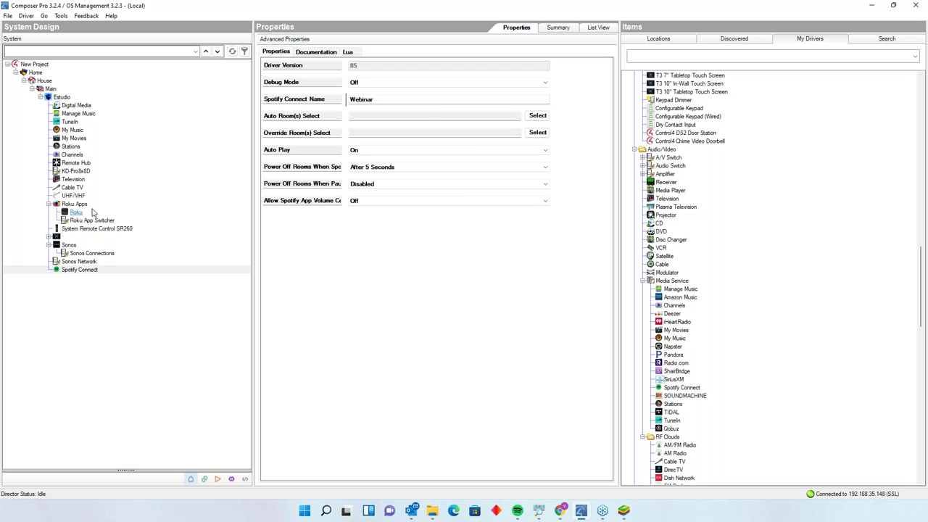
Assign Estudio, under the Main floor, as the Auto Room for Spotify Connect.
left_click(536, 116)
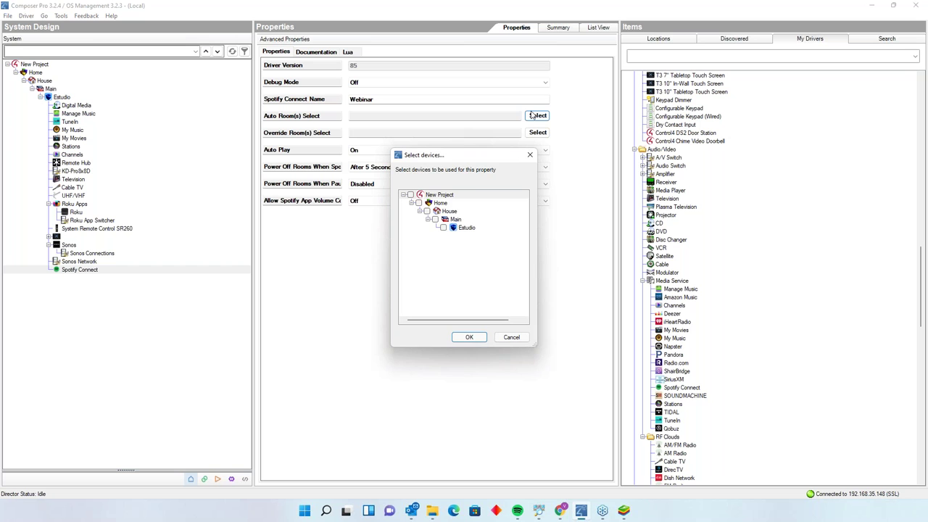
left_click(434, 220)
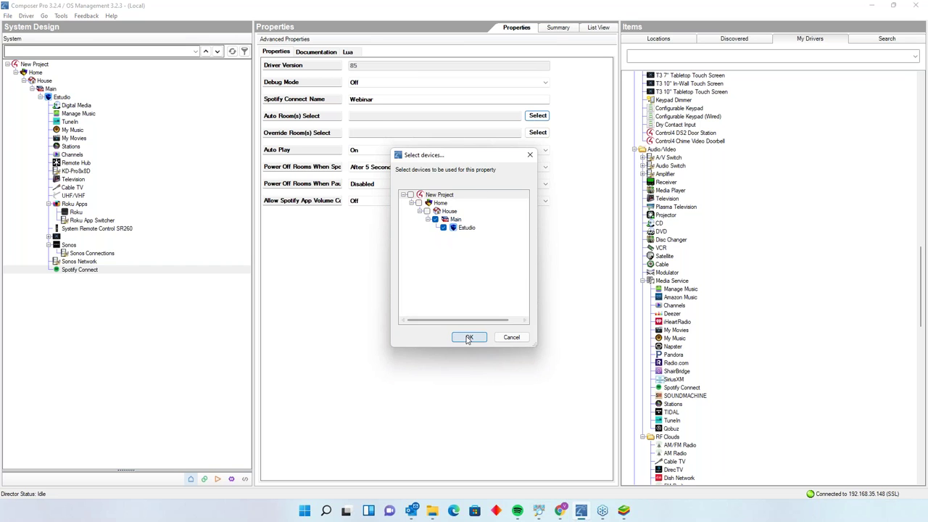
left_click(468, 337)
left_click(568, 116)
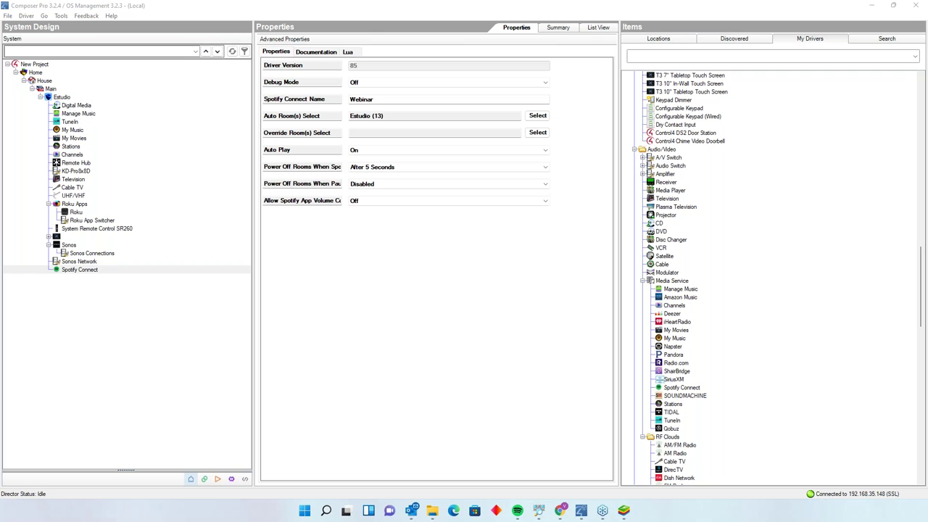
In Estudio's room properties, toggle the Hide Room's Thermostat option on and off, and enable the default volume.
left_click(62, 96)
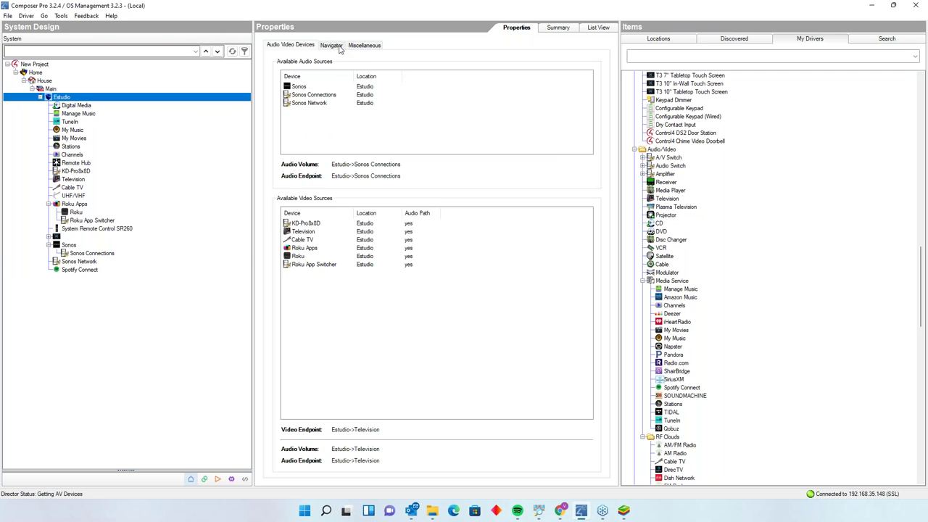
left_click(341, 47)
left_click(367, 76)
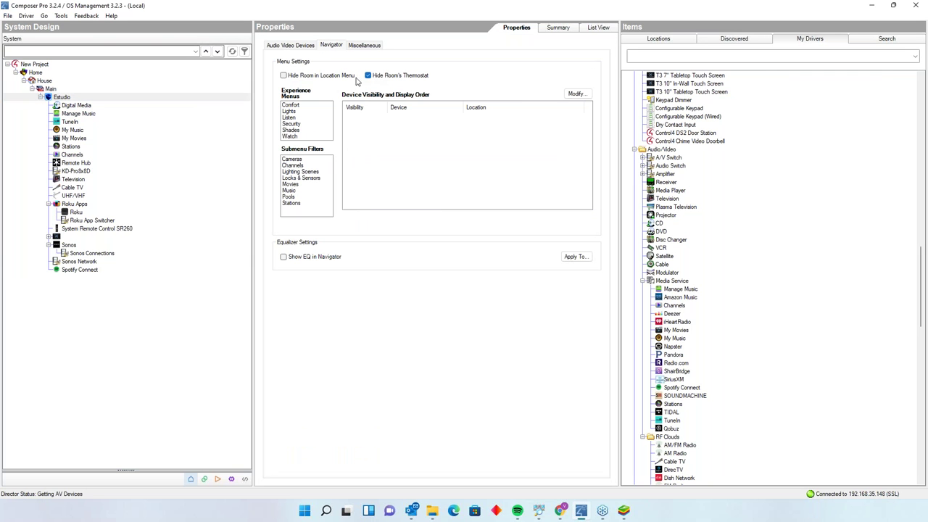
left_click(367, 75)
left_click(355, 45)
left_click(282, 75)
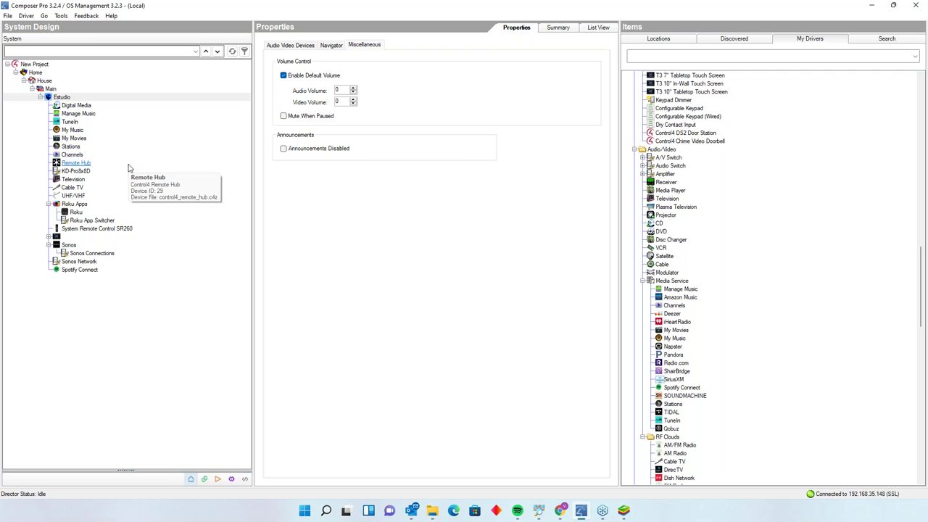
Add the Room Control driver from the Productivity group to the Estudio room.
left_click(59, 97)
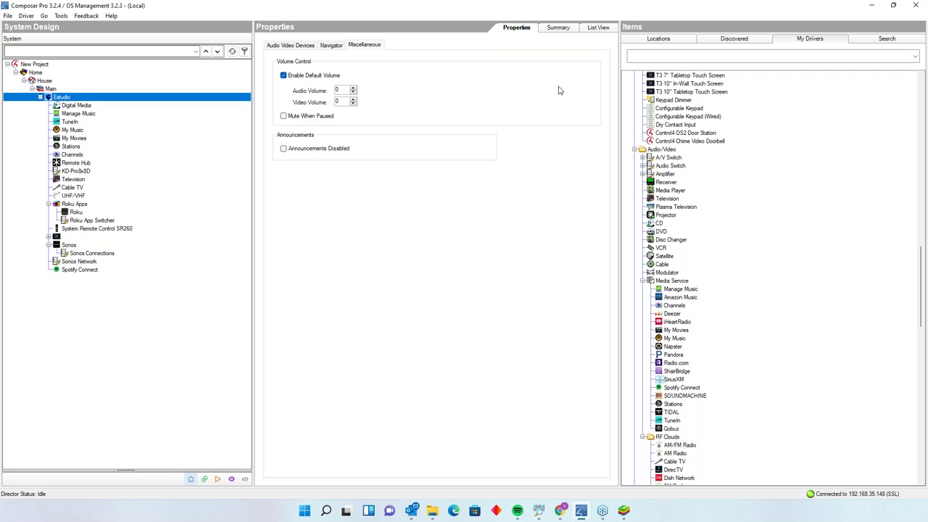
scroll(740, 218, "up", 15)
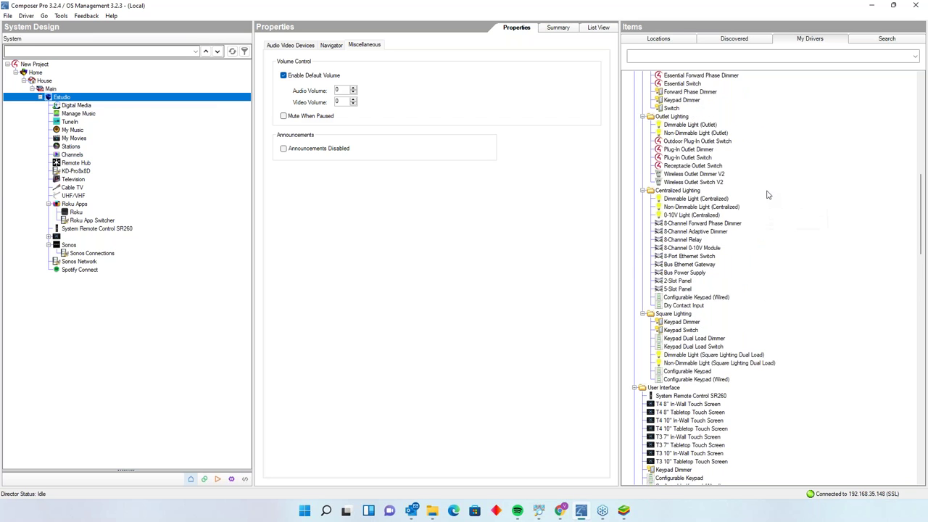
scroll(769, 192, "up", 10)
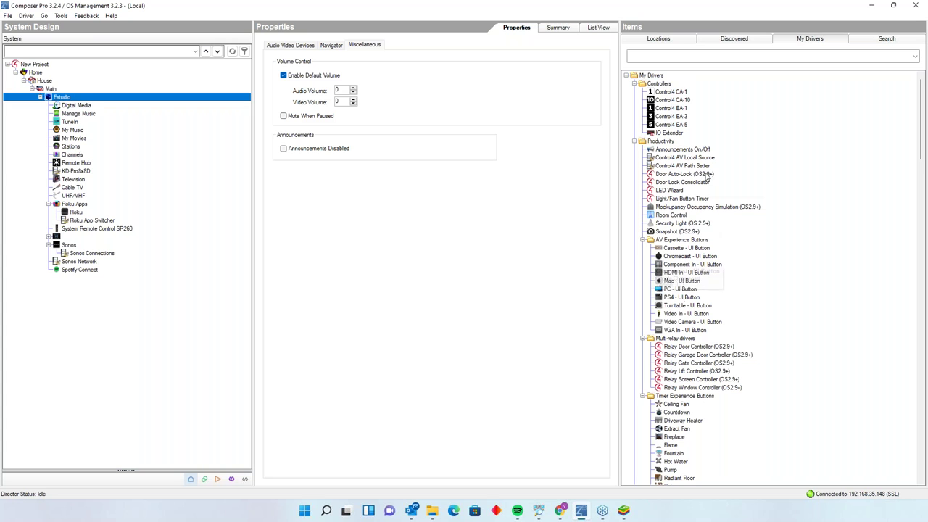
double_click(672, 215)
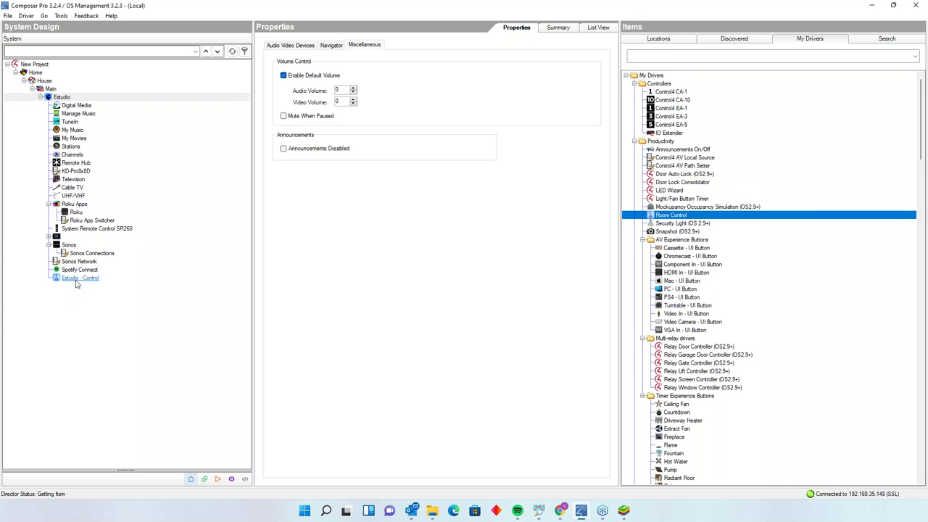
Set the Listen Default Volume to 4 in the Estudio - Control driver properties.
left_click(77, 283)
left_click(376, 171)
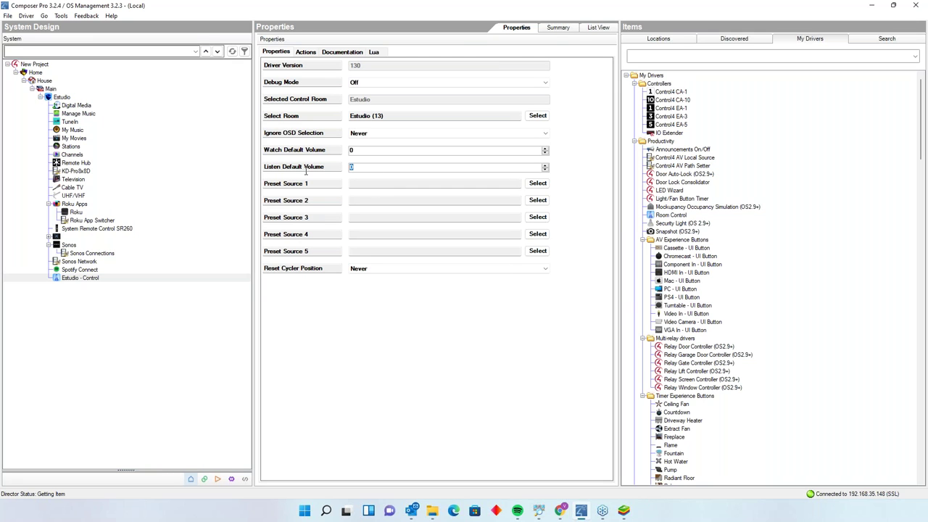
type("3")
key("BackSpace")
type("4")
left_click(572, 168)
Review Estudio's control and audio/video connections and the project's IP network connections.
left_click(204, 478)
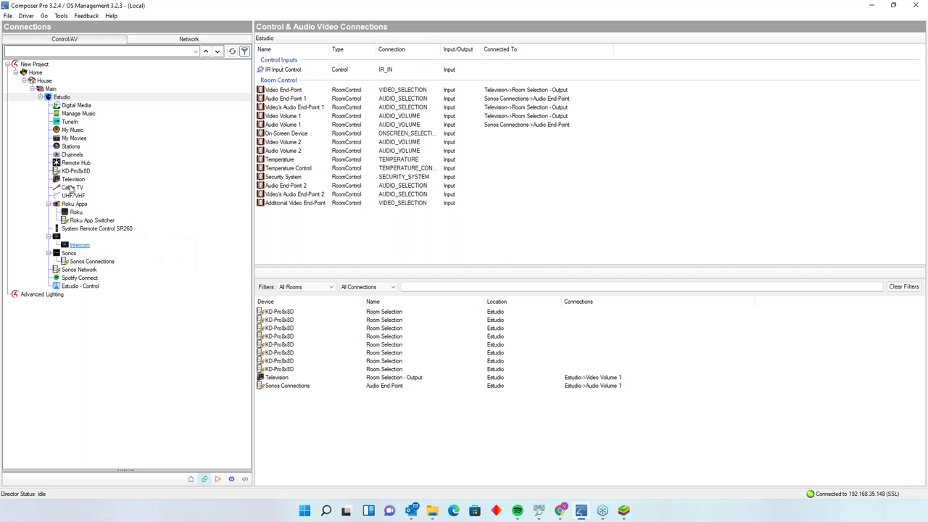
left_click(191, 482)
left_click(204, 479)
left_click(187, 40)
left_click(77, 39)
left_click(191, 478)
left_click(204, 478)
left_click(58, 99)
left_click(222, 39)
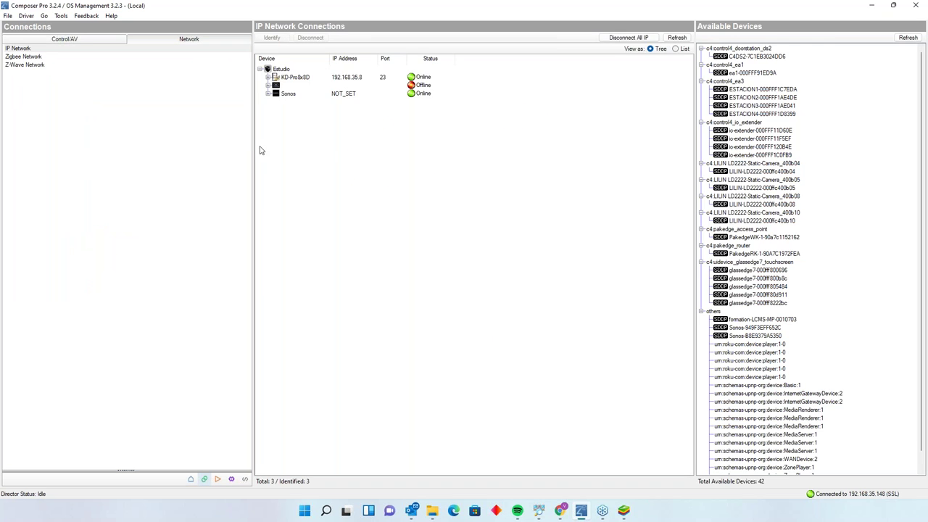
left_click(329, 76)
left_click(190, 478)
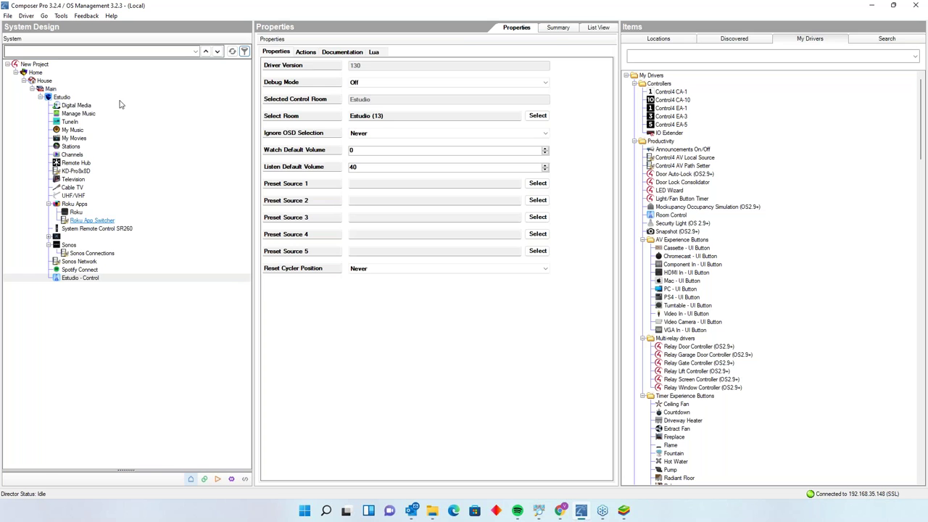
Add a Control4 EA-3 controller to Estudio and identify it on the IP network as the ESTACION4 device.
left_click(62, 97)
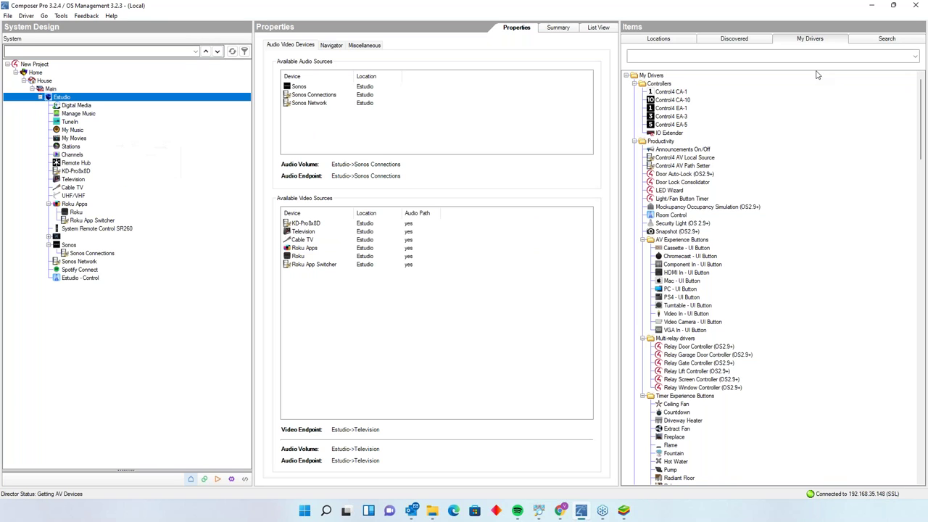
left_click(683, 118)
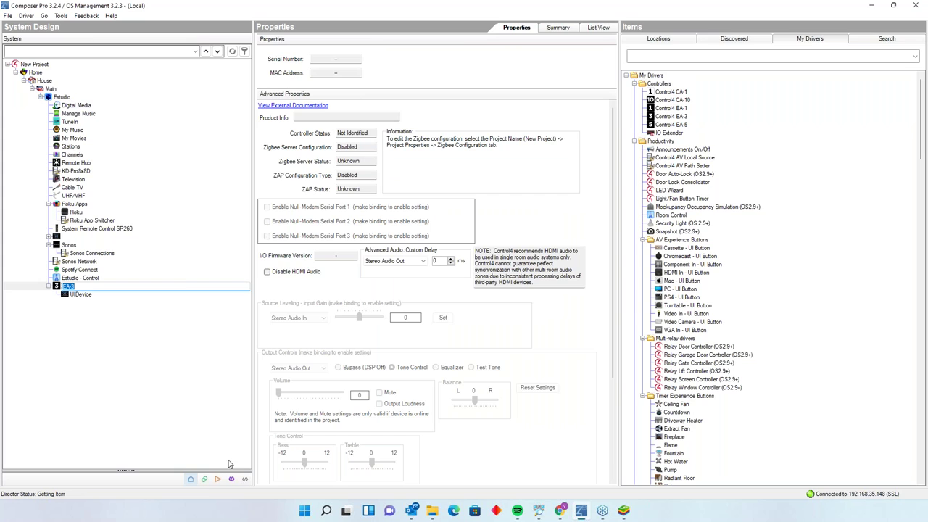
left_click(205, 482)
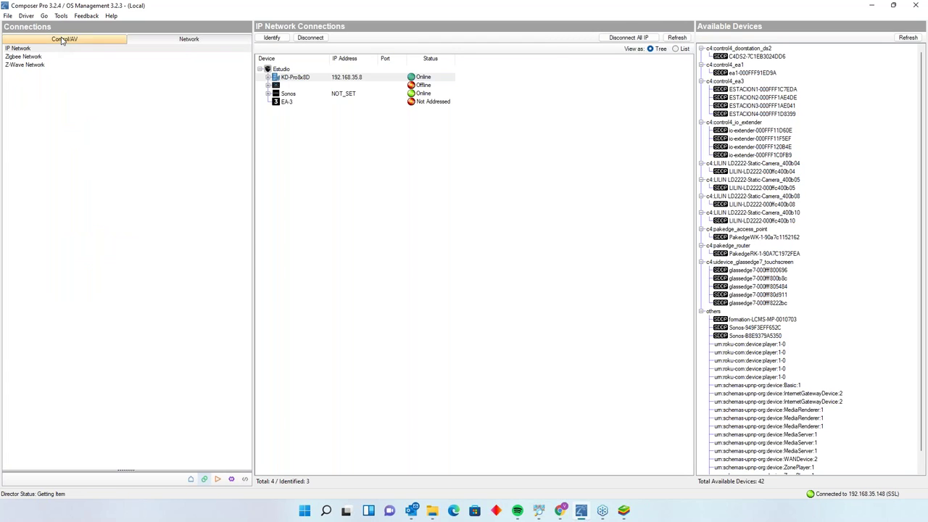
left_click(64, 39)
left_click(67, 295)
left_click(188, 39)
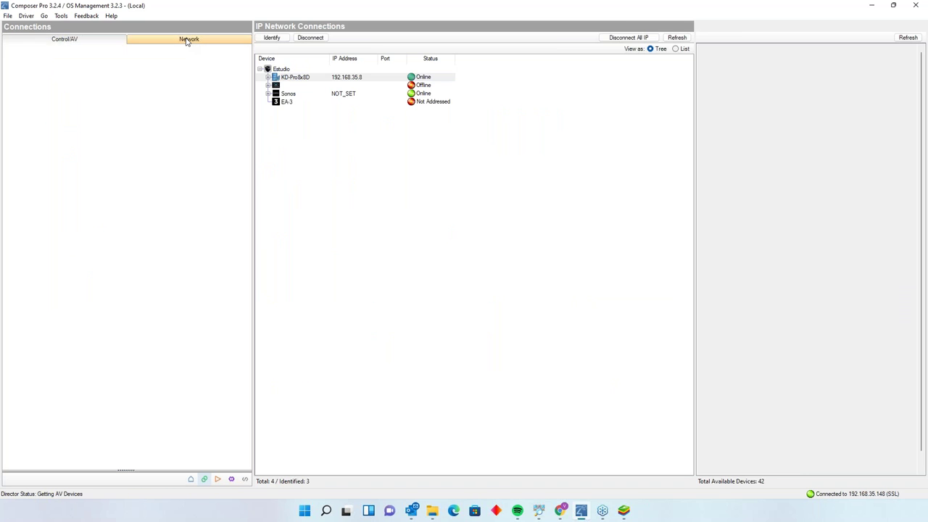
double_click(378, 103)
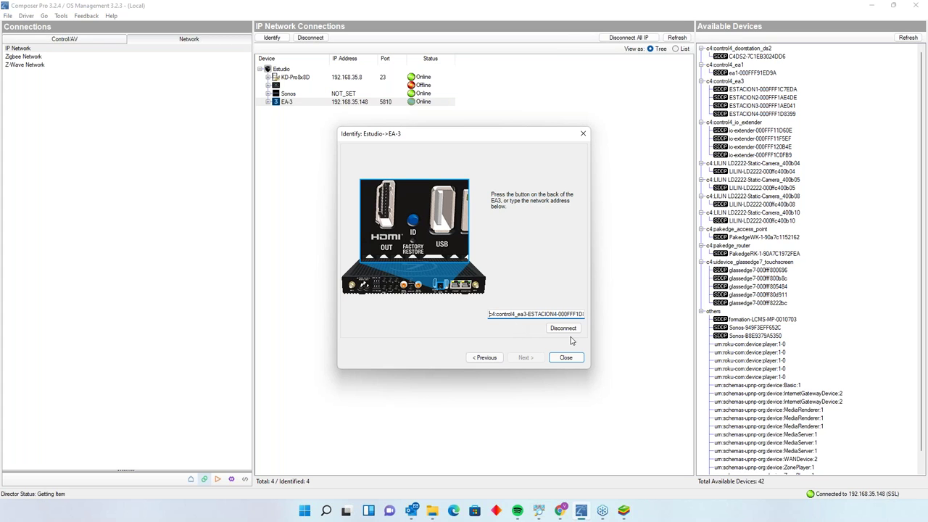
left_click(566, 358)
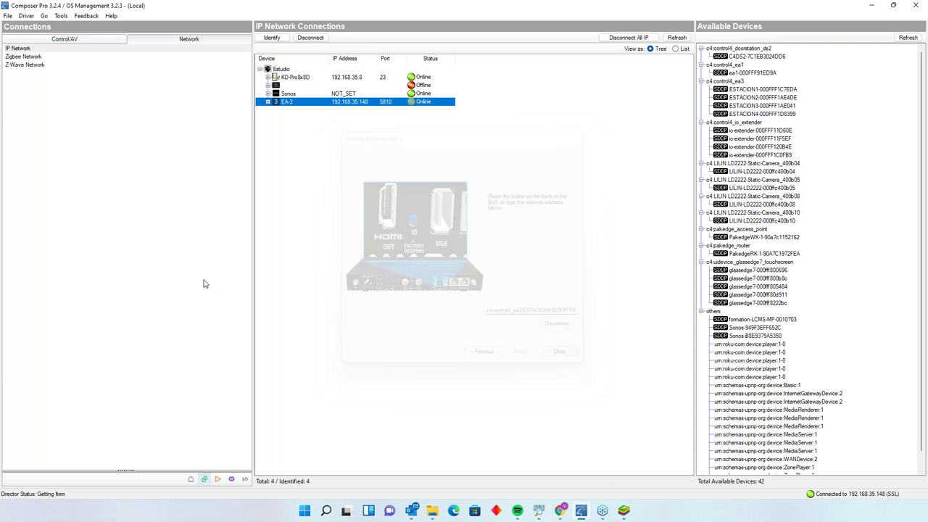
left_click(100, 35)
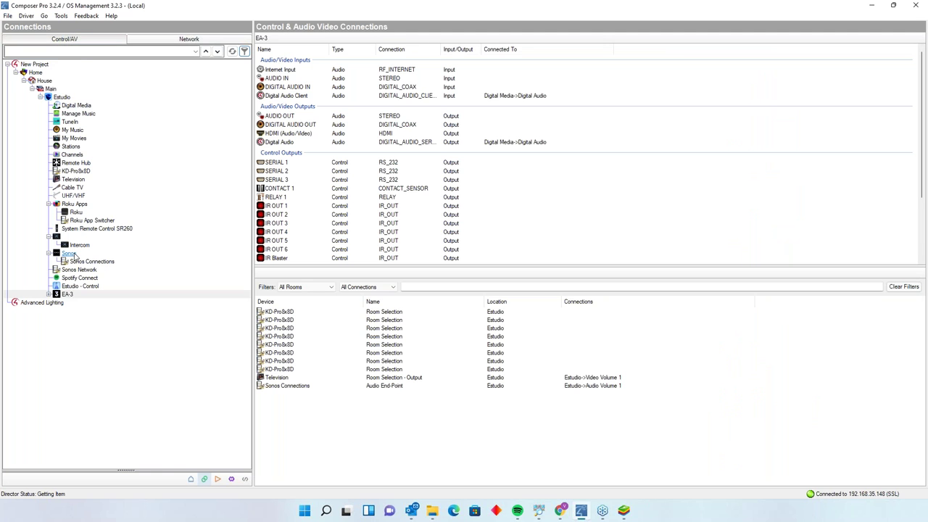
Add a generic Room to the Main floor alongside Estudio.
left_click(190, 479)
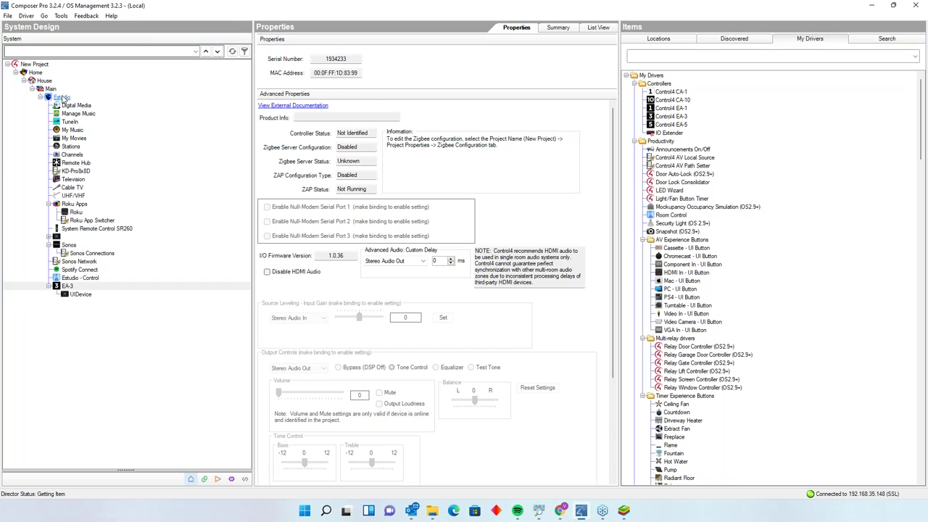
left_click(173, 97)
left_click(737, 38)
left_click(647, 40)
left_click_drag(656, 257, 102, 295)
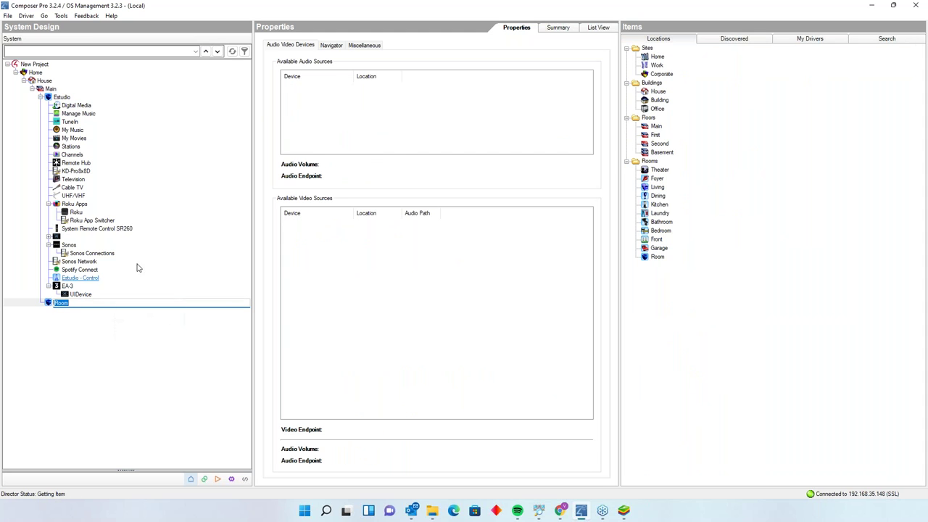
left_click(129, 361)
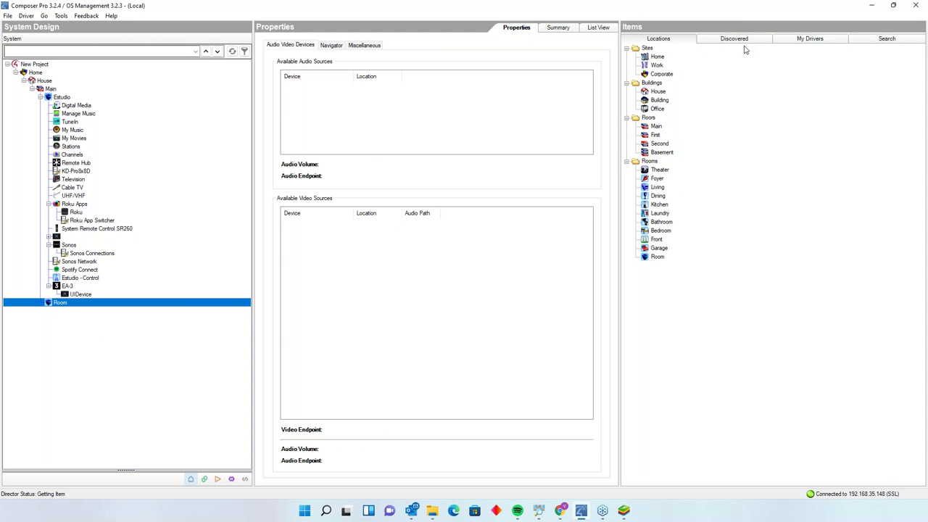
Add a Control4 EA-3 controller to the new Room and identify it on the IP network as the ESTACION1 device.
left_click(785, 42)
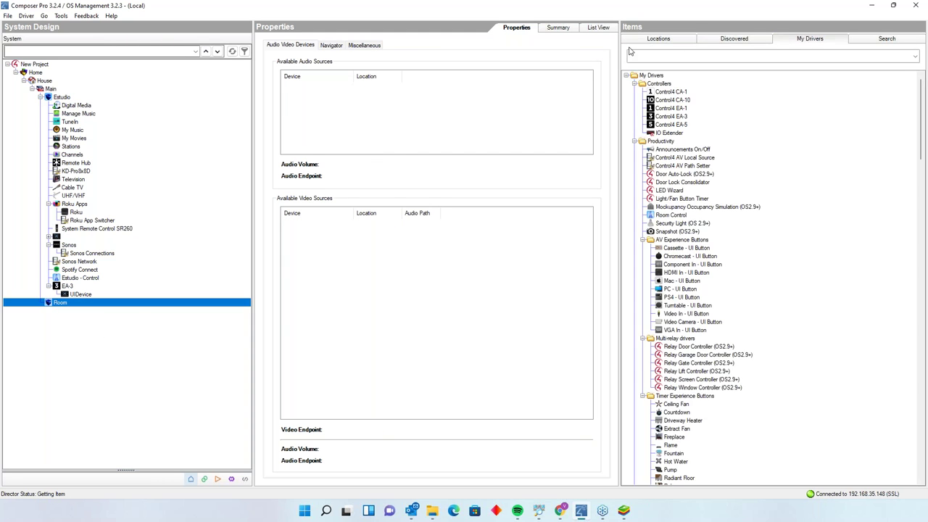
left_click(671, 118)
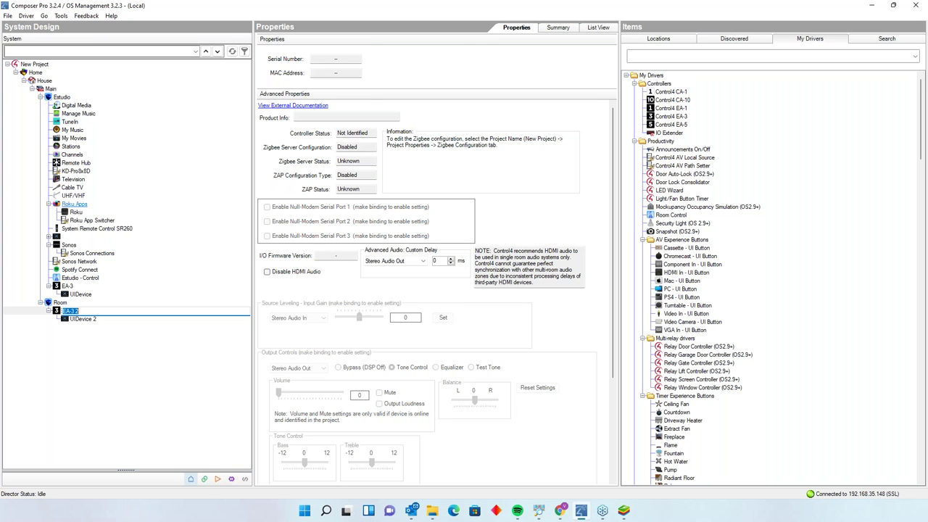
left_click(204, 479)
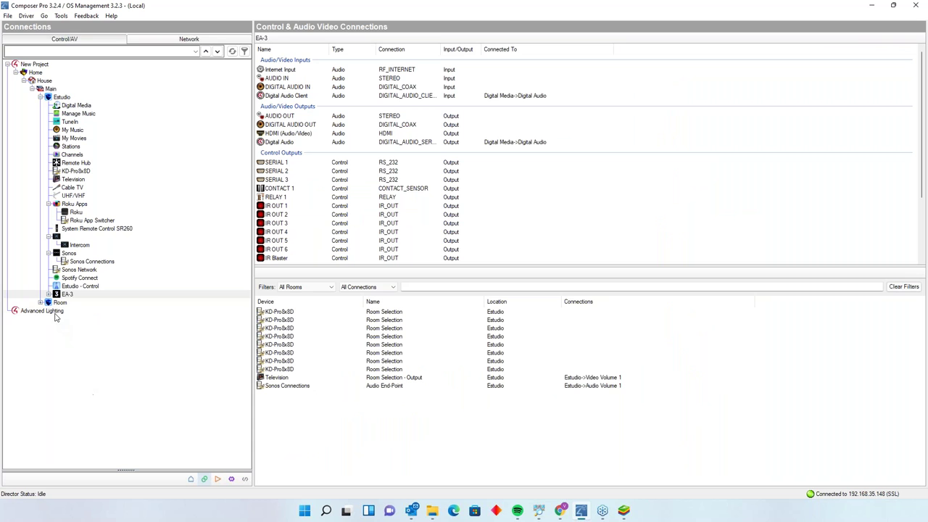
left_click(207, 39)
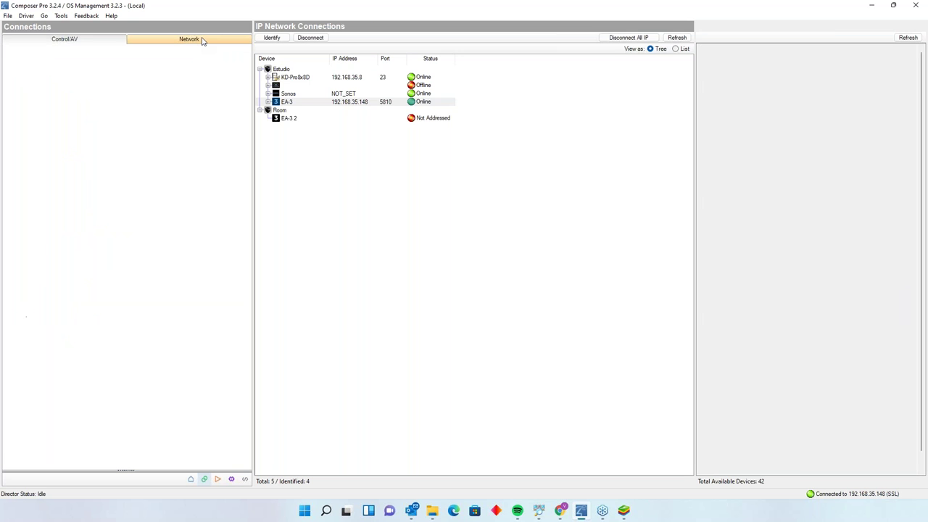
double_click(315, 119)
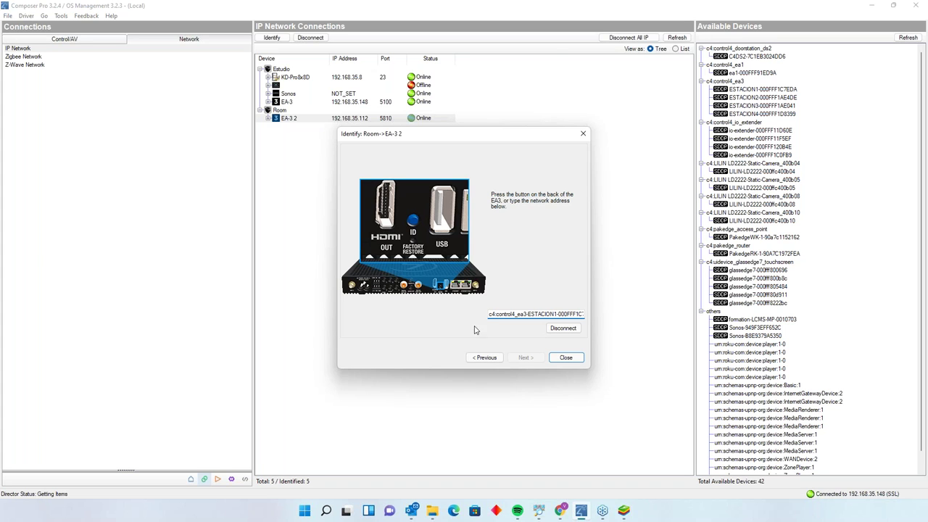
left_click(566, 357)
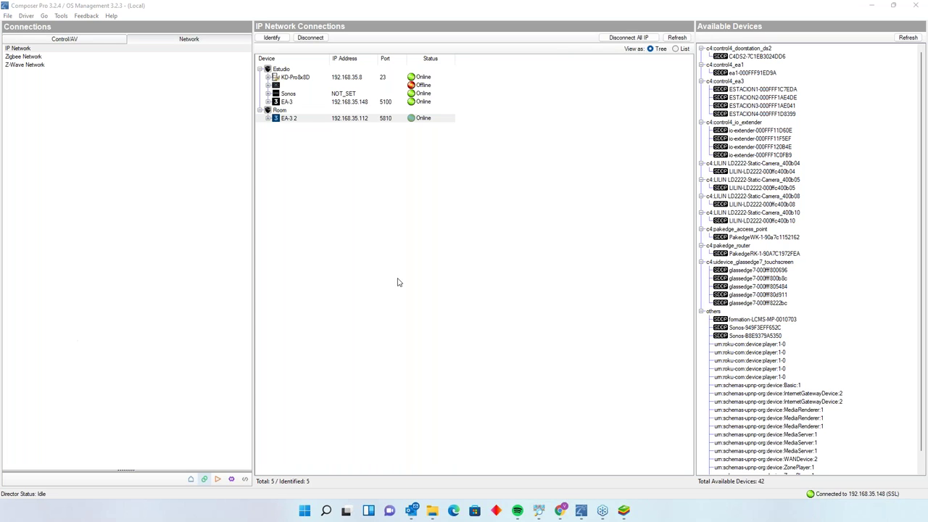
left_click(468, 259)
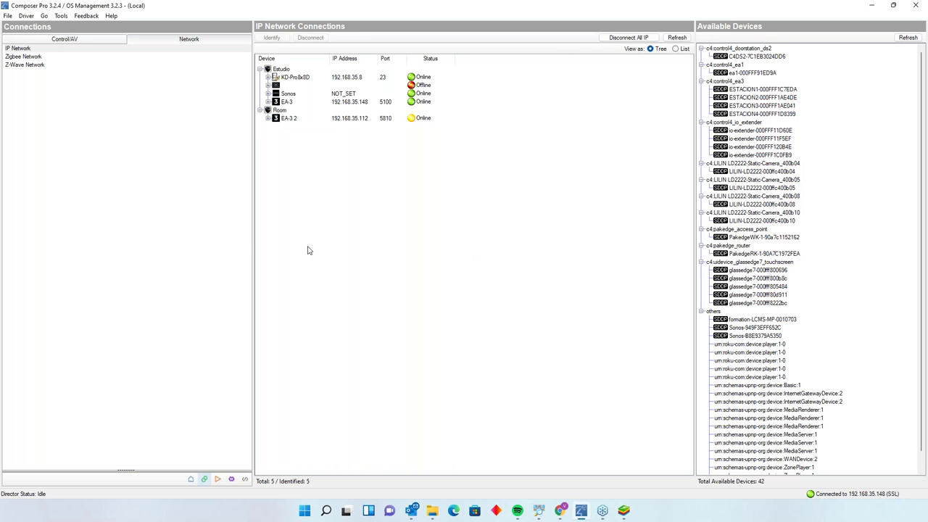
Examine the control and audio/video connections of the two EA-3 controllers.
left_click(192, 480)
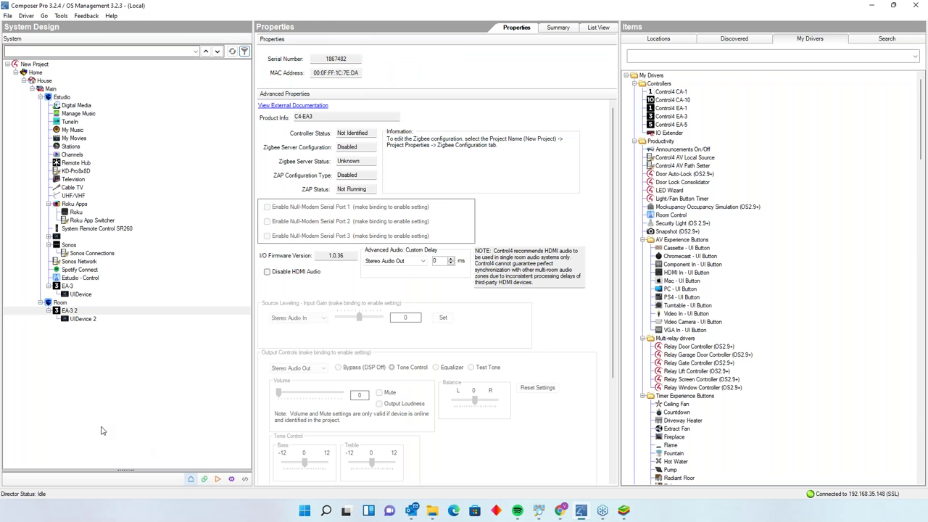
left_click(204, 479)
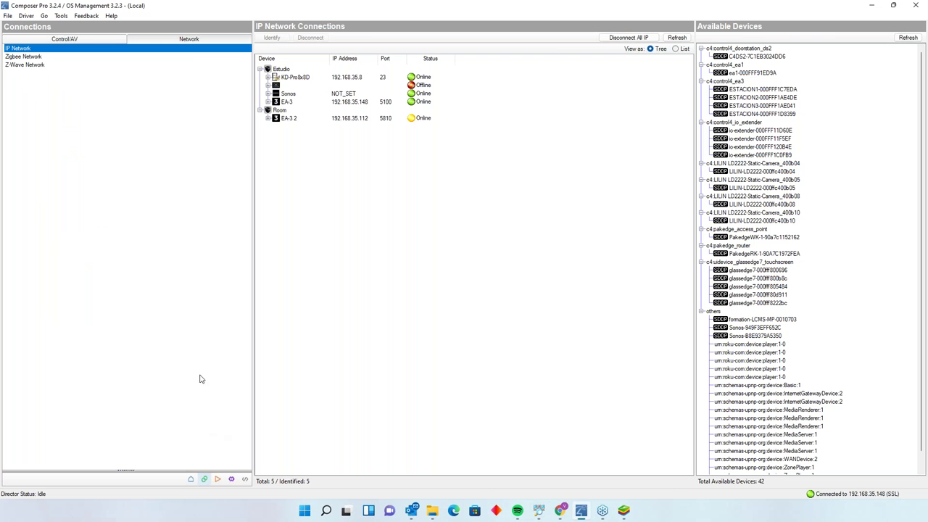
left_click(109, 39)
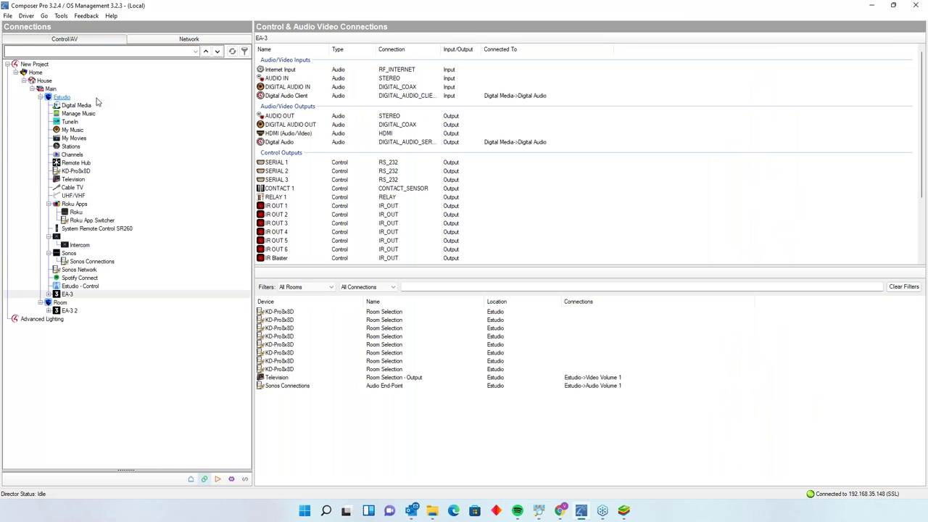
left_click(62, 310)
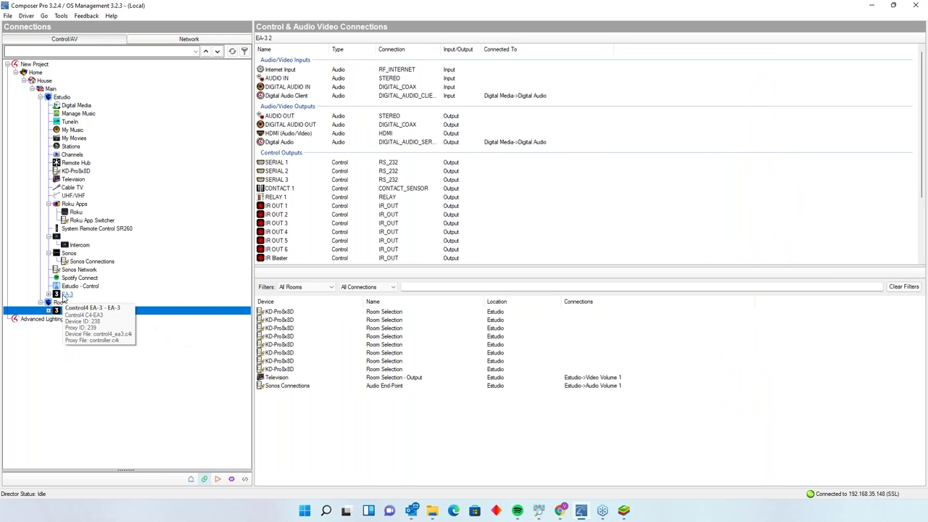
left_click(63, 296)
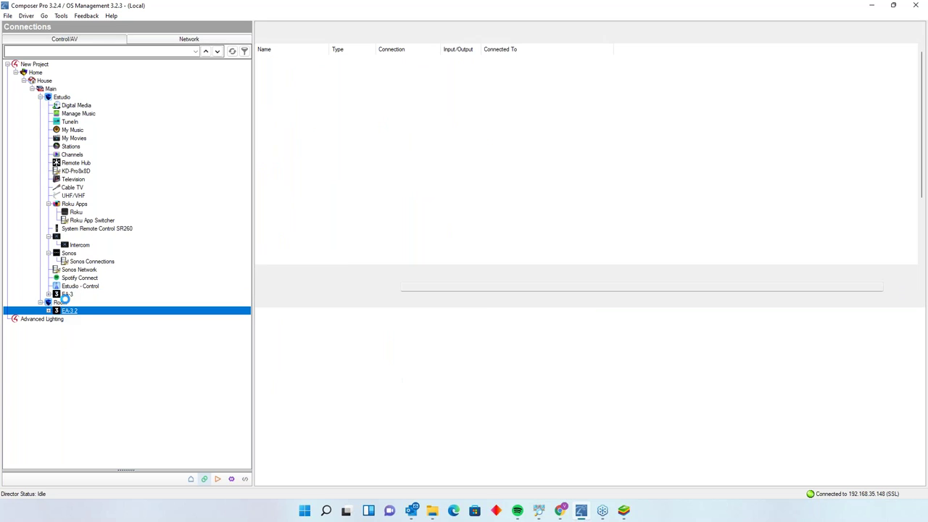
Rename the EA-3 controller in the new Room as Estudio.
left_click(190, 479)
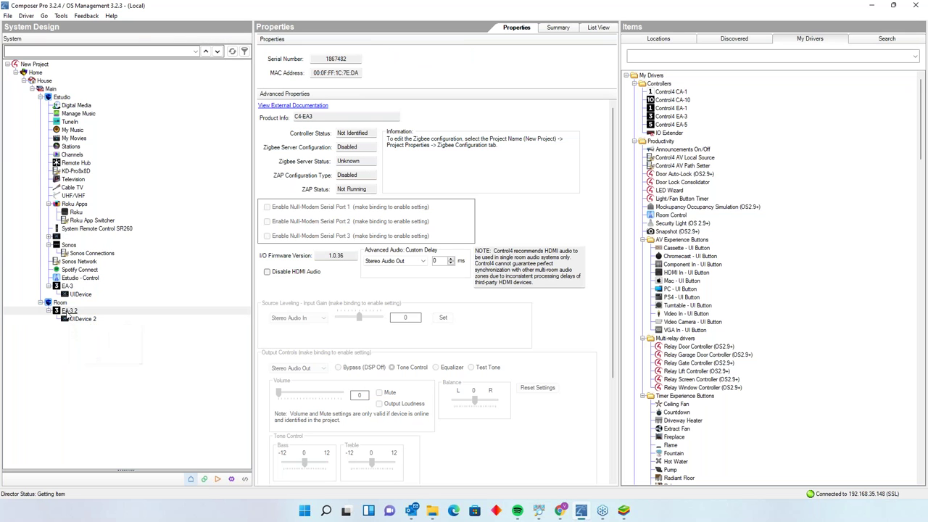
right_click(67, 313)
left_click(63, 290)
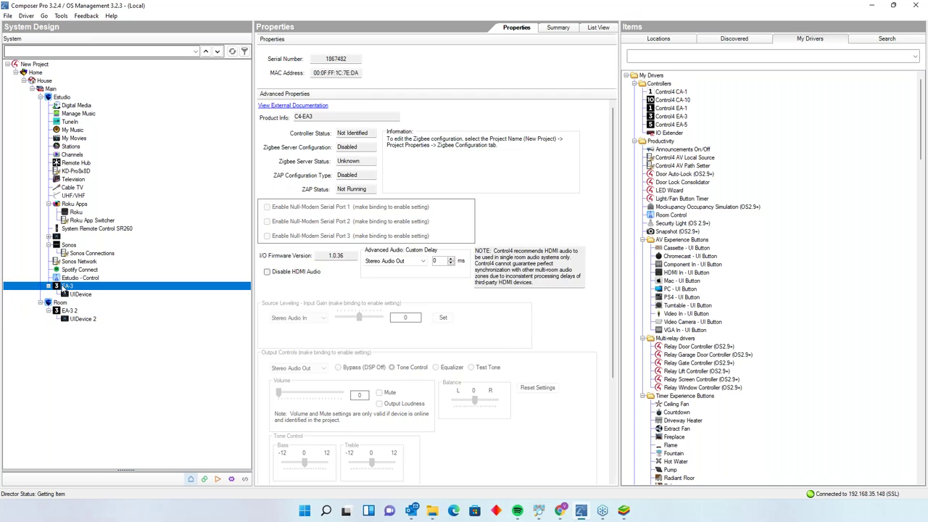
left_click_drag(66, 287, 54, 310)
right_click(73, 312)
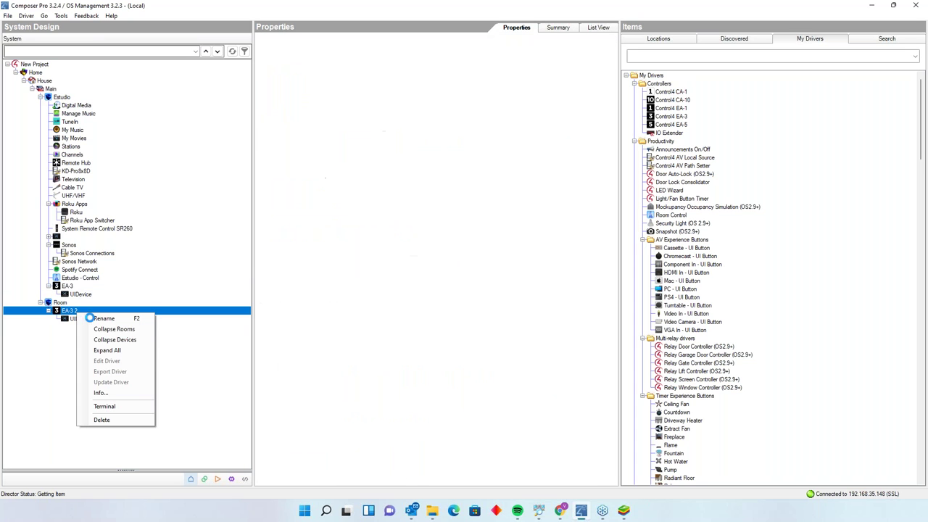
left_click(100, 319)
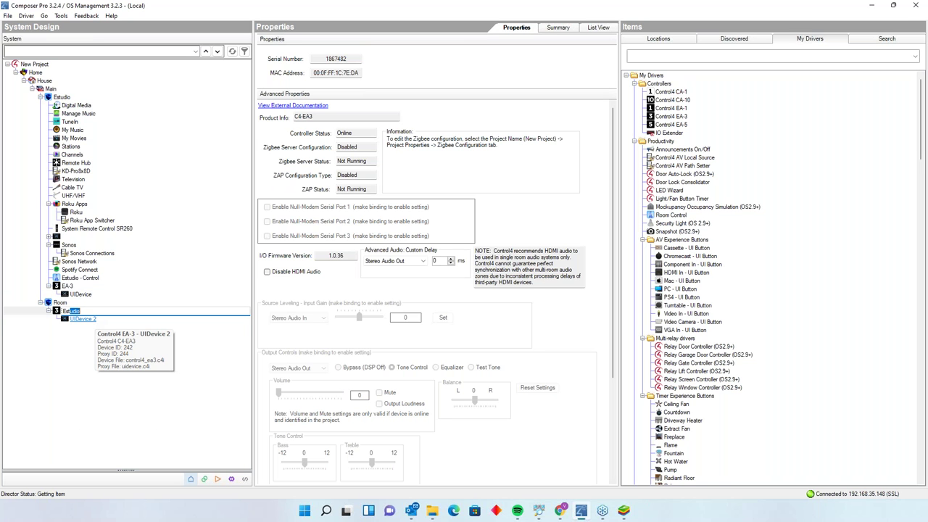
type("Estudio")
key("Return")
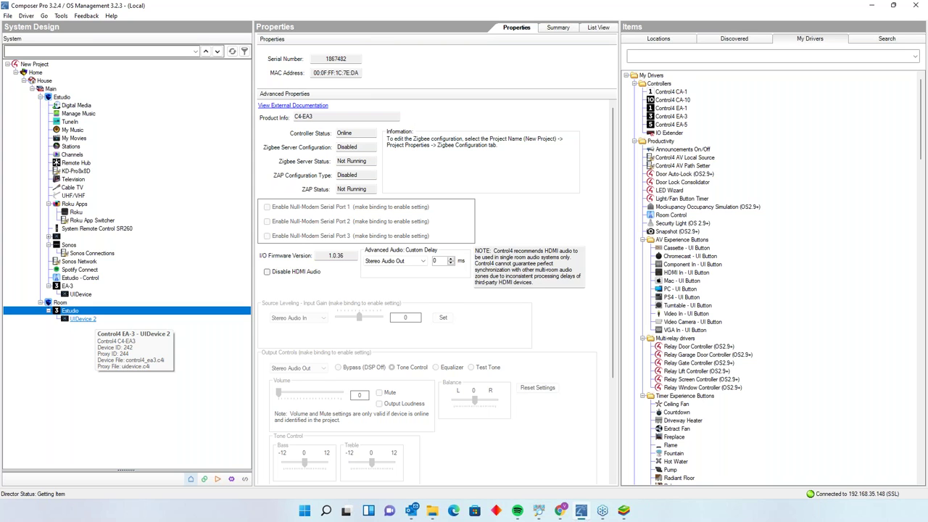
Rename the EA-3 controller in the Estudio room as Comedor.
left_click(66, 286)
right_click(69, 286)
left_click(81, 291)
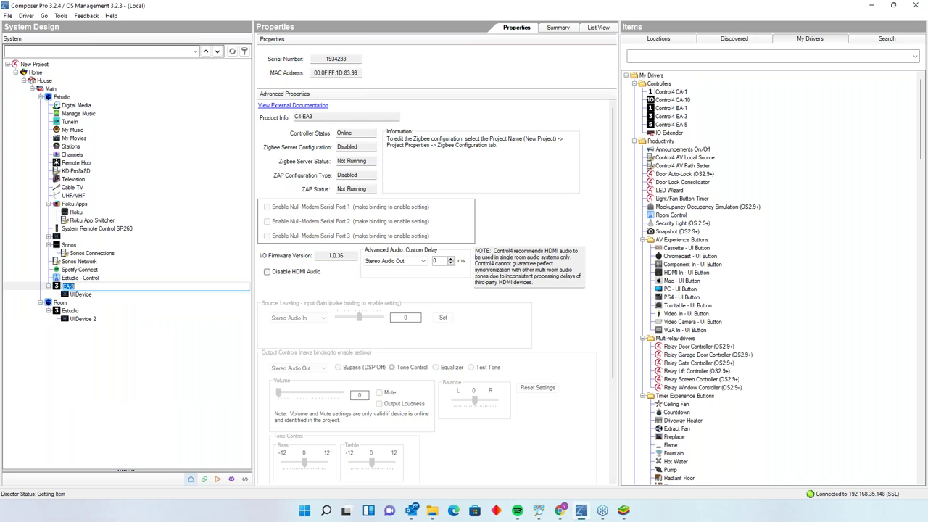
type("Comedor")
key("Return")
Swap the Estudio and Comedor controllers between the two rooms, and rename the generic Room as Comedor.
left_click(70, 310)
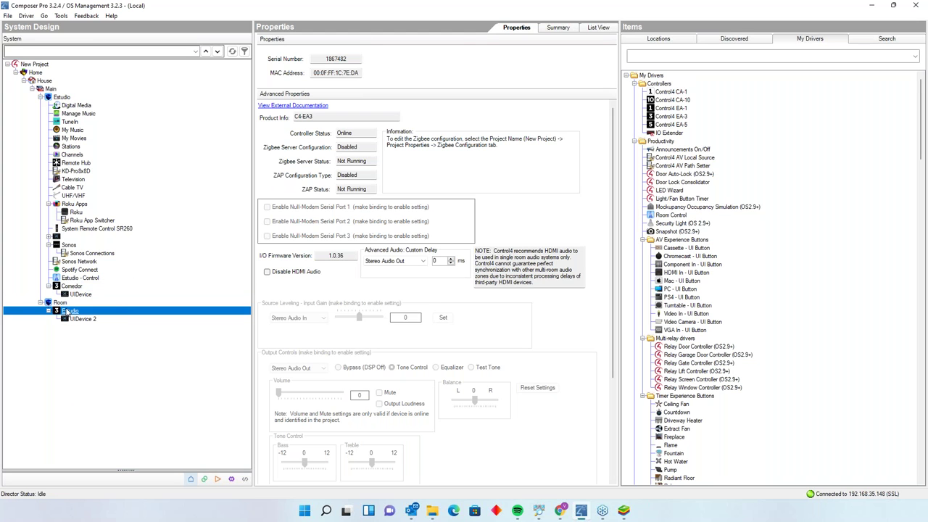
left_click_drag(87, 294, 61, 326)
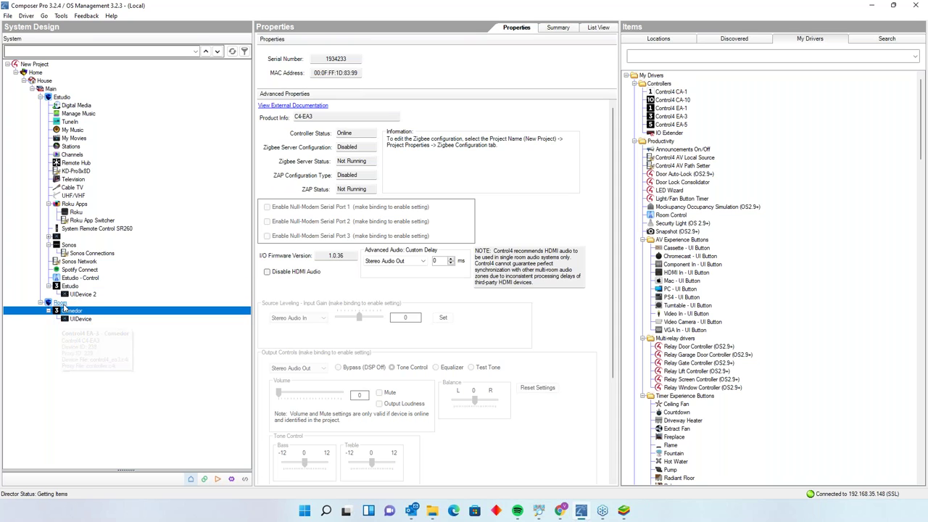
right_click(64, 304)
left_click(88, 310)
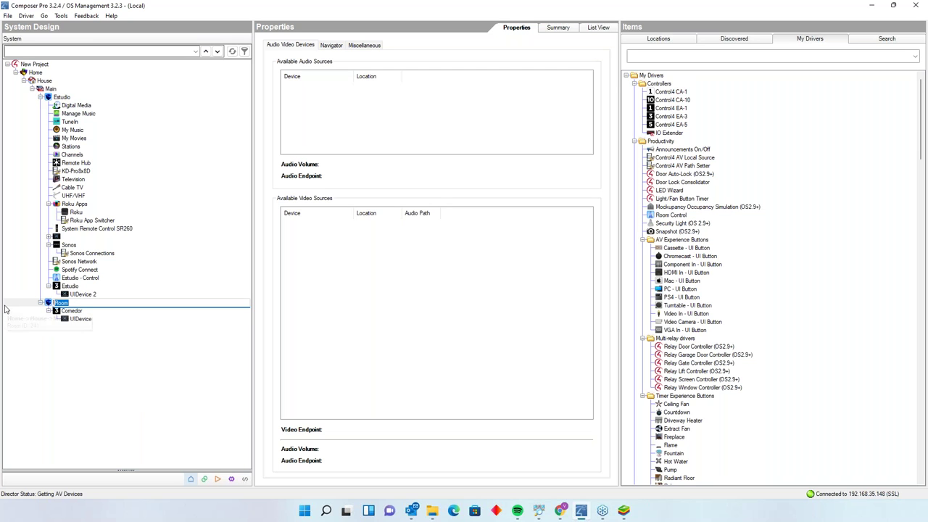
type("Comedor")
key("Return")
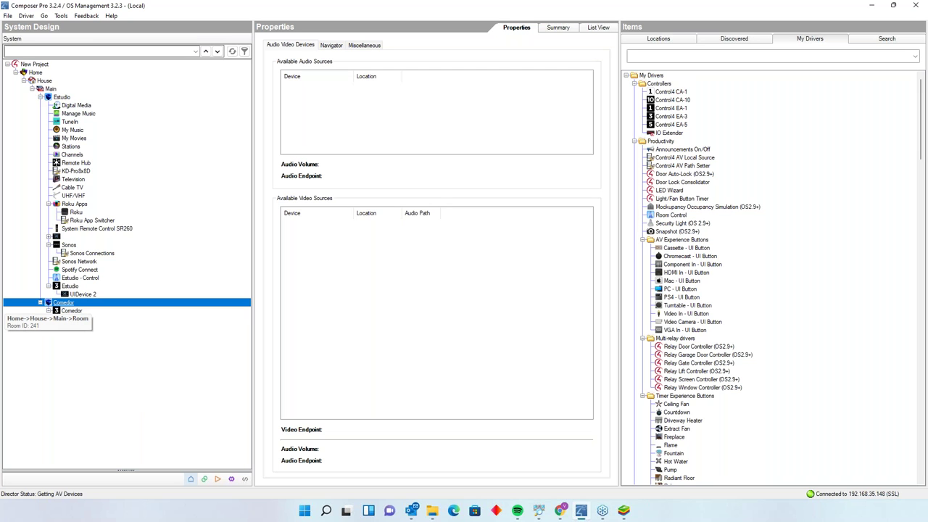
Connect the Estudio controller's stereo AUDIO OUT to the Analog Input (Line In) of Sonos Connections.
left_click(131, 319)
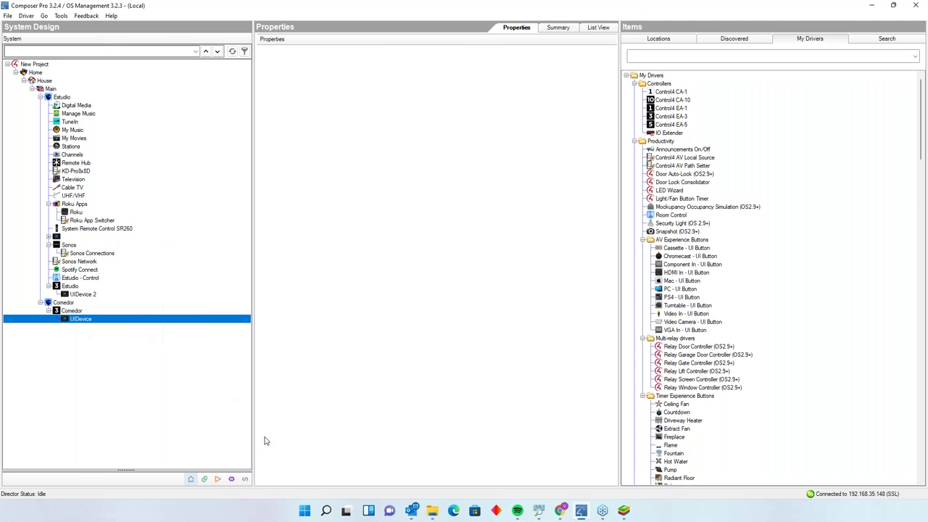
left_click(205, 479)
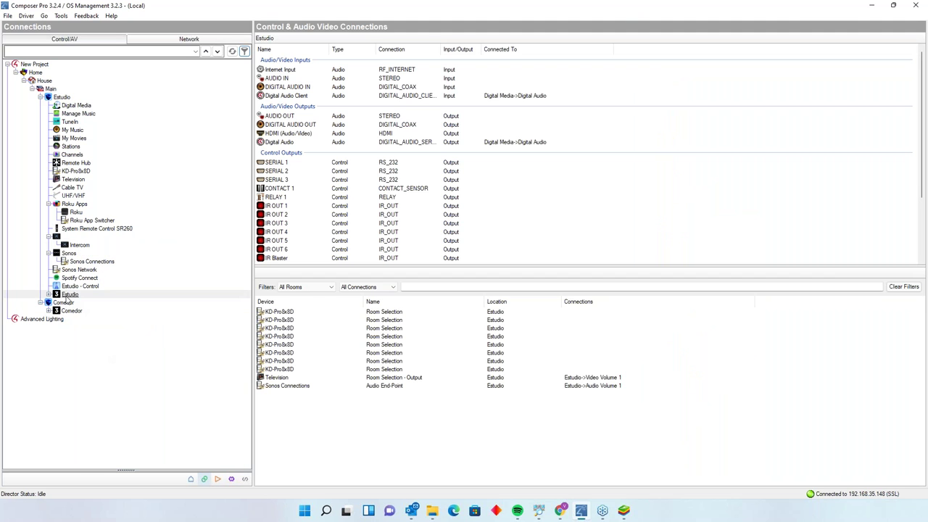
left_click(70, 294)
left_click(355, 116)
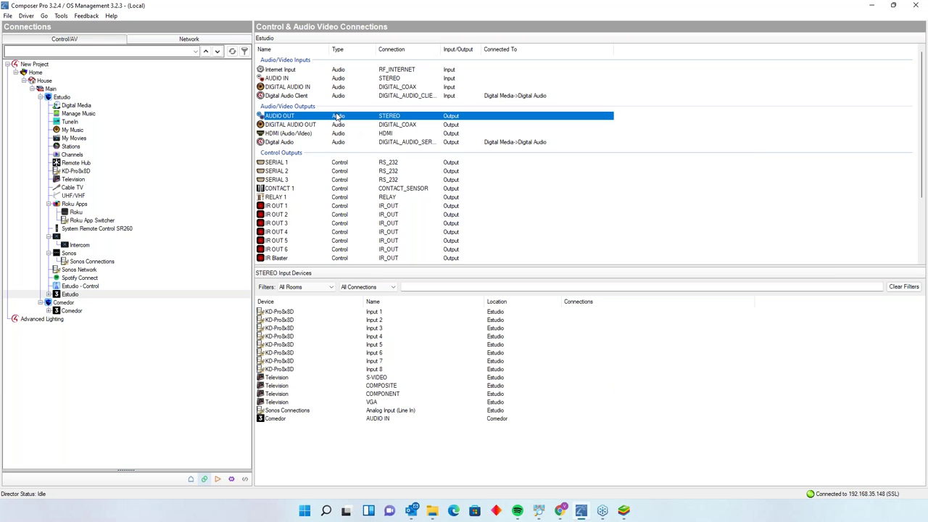
left_click(406, 411)
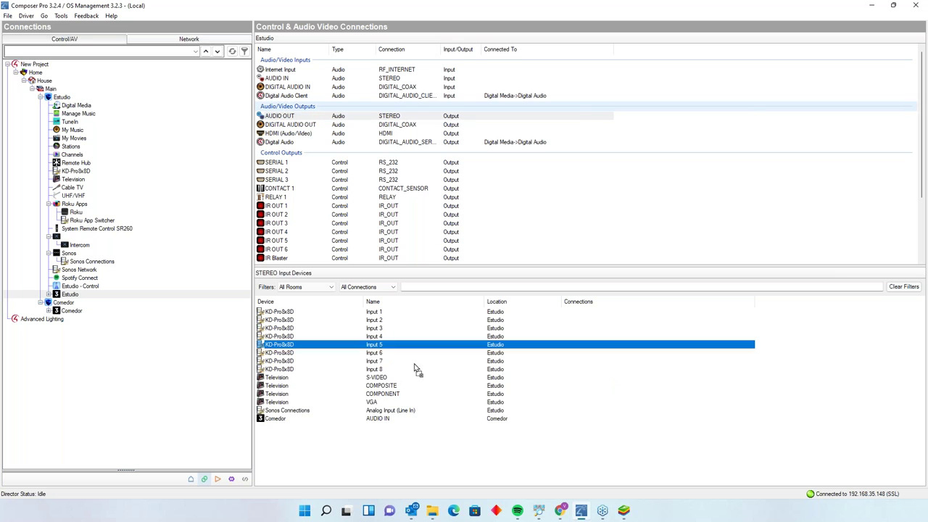
double_click(405, 412)
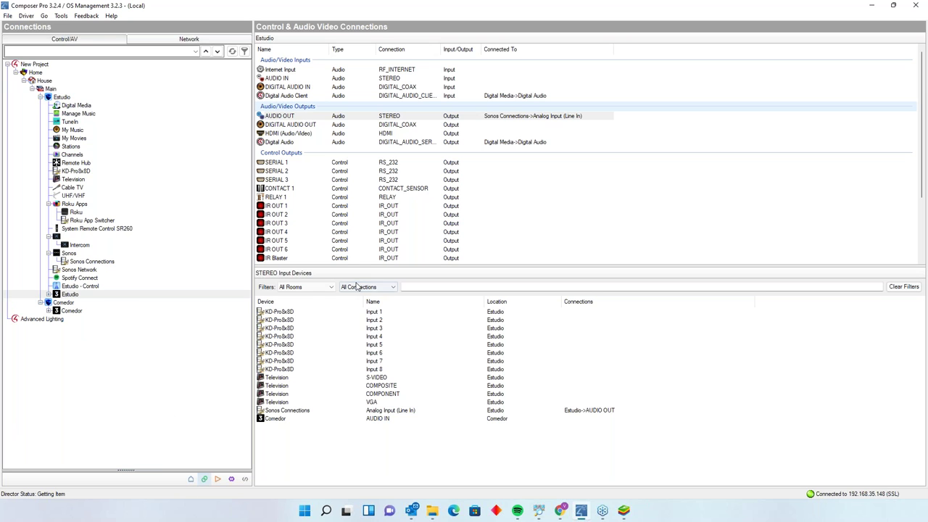
Review the control and audio/video connections of the Sonos Connections device.
left_click(191, 478)
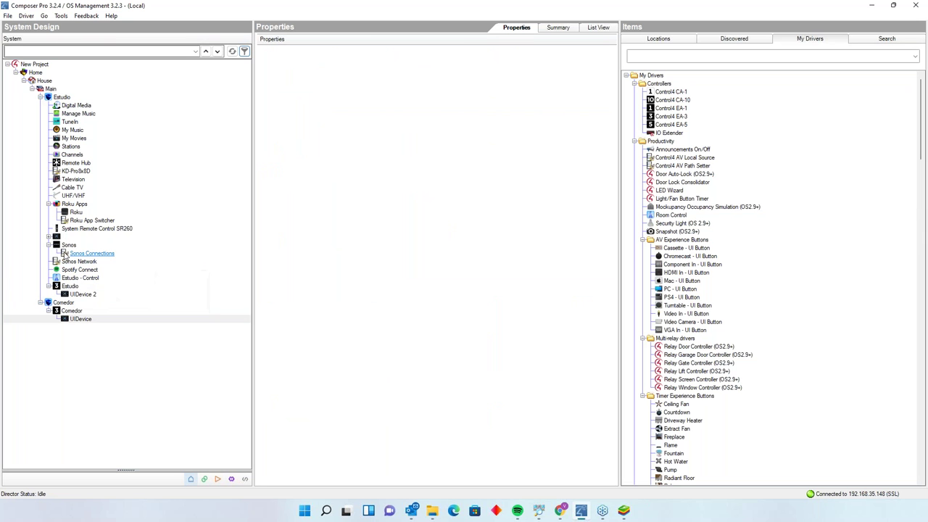
left_click(203, 478)
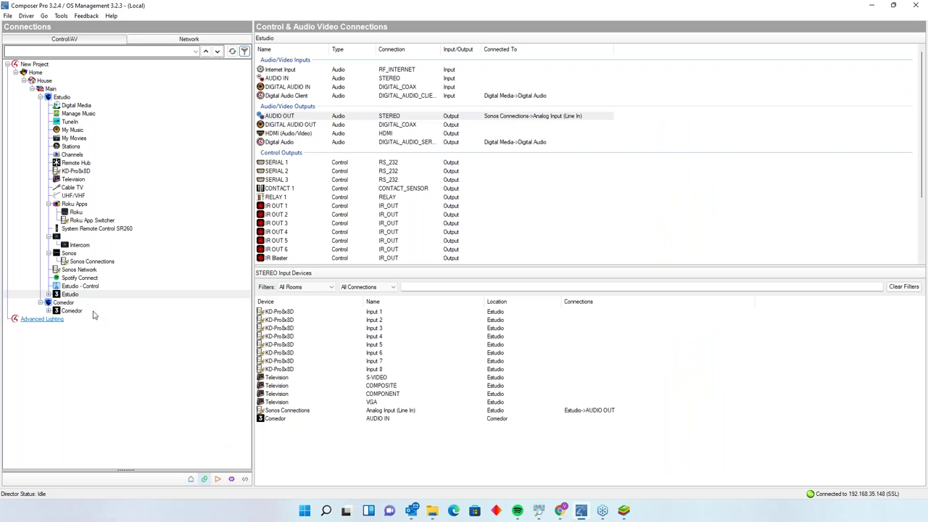
left_click(81, 262)
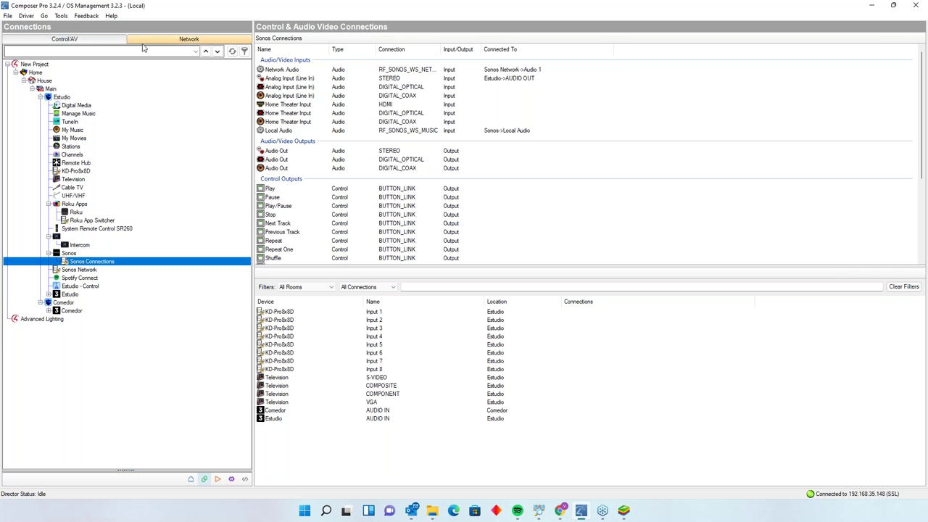
Return to the system design and refresh the navigators.
left_click(191, 478)
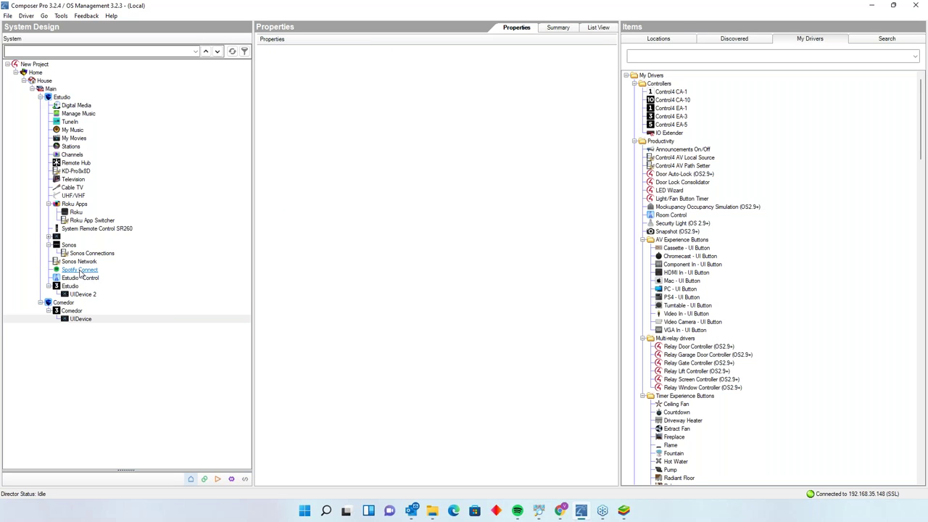
left_click(8, 16)
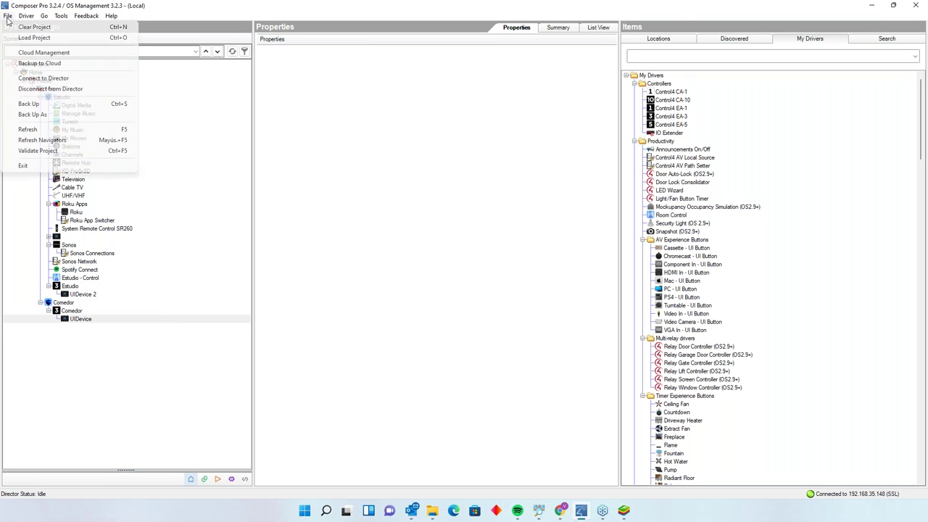
left_click(51, 141)
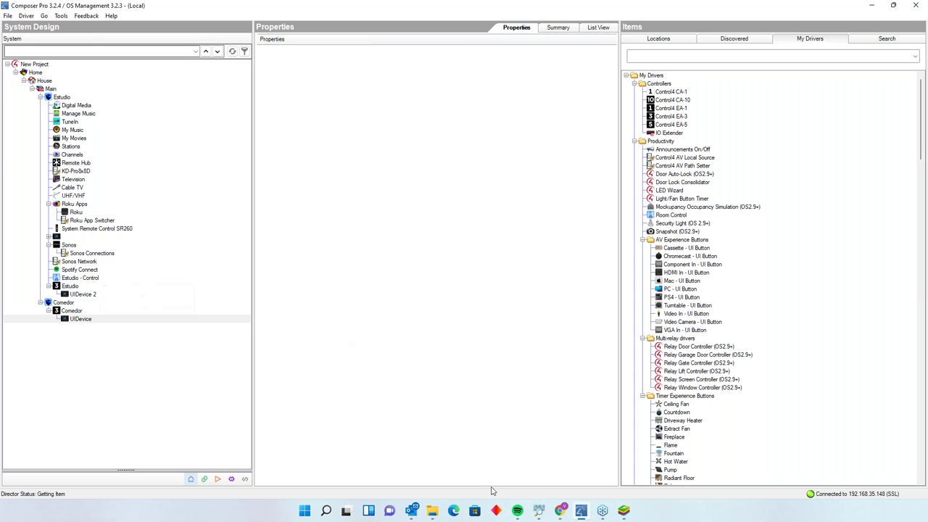
Switch to BlueStacks and shrink its Estudio room screen into a small floating window beside the project tree.
left_click(623, 510)
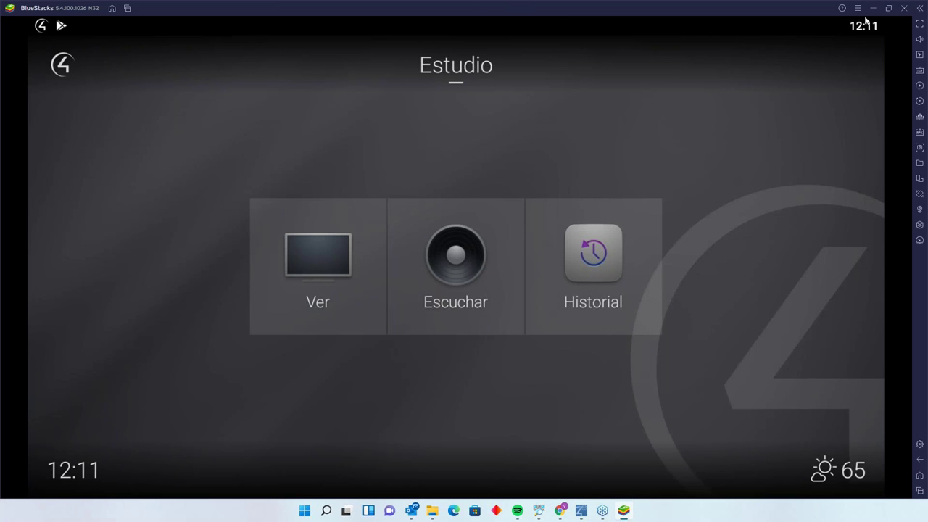
left_click(889, 8)
left_click_drag(574, 52, 659, 11)
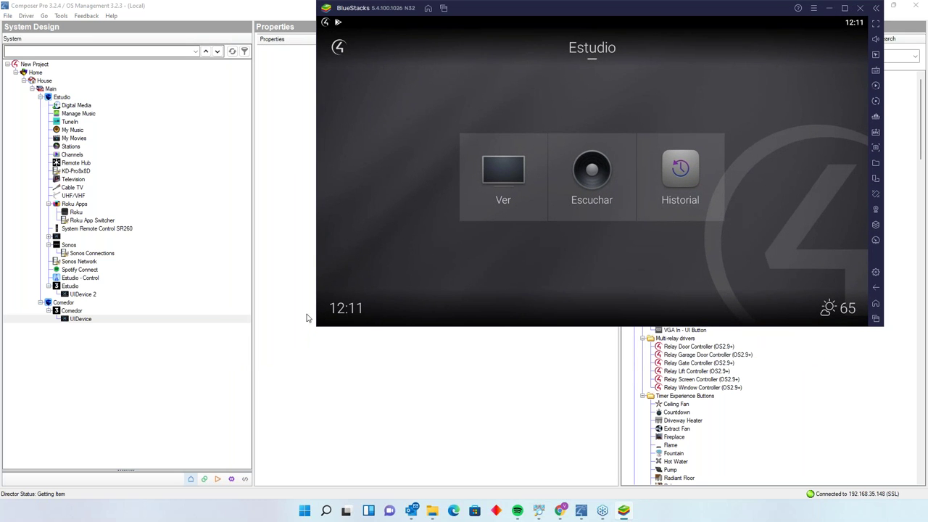
left_click_drag(317, 303, 436, 269)
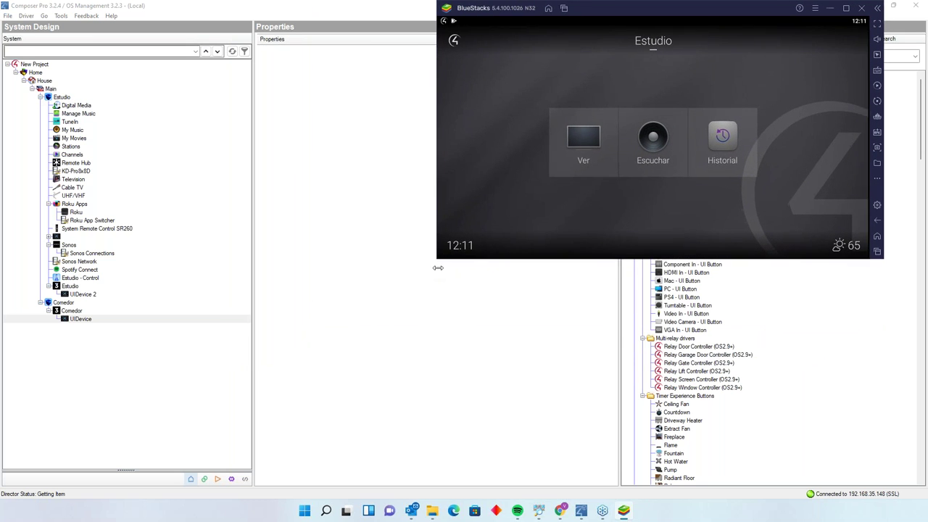
Switch to Spotify, narrow its window, and play the D.I.S.C.O - English Version Radio playlist at a higher volume.
left_click(518, 510)
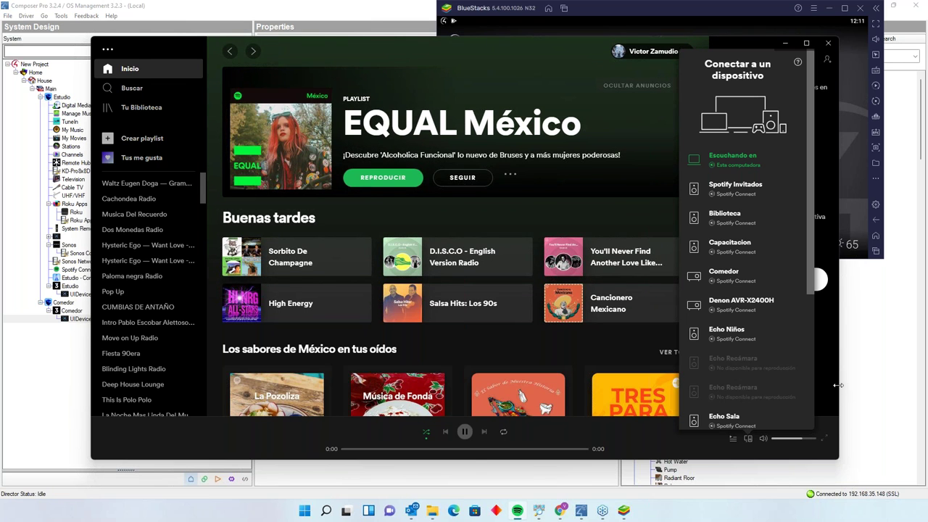
left_click_drag(837, 389, 372, 464)
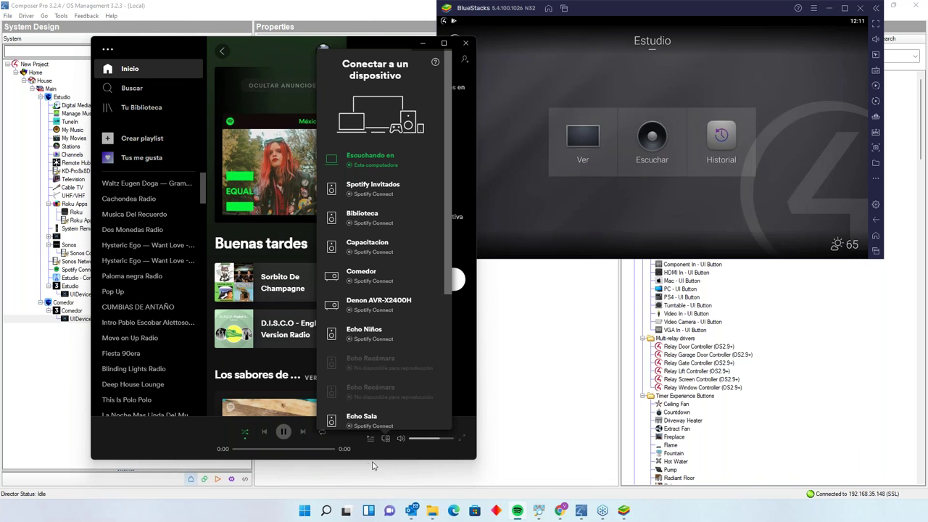
left_click(243, 355)
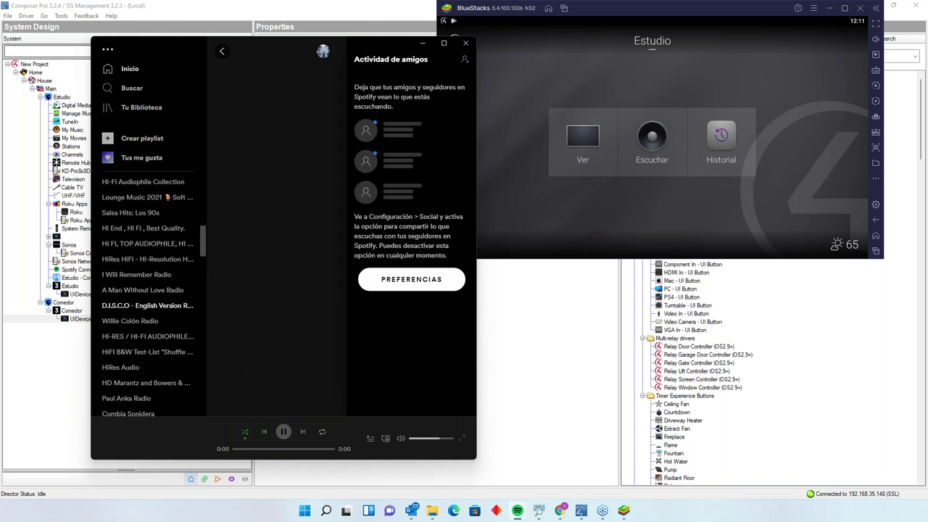
left_click(232, 228)
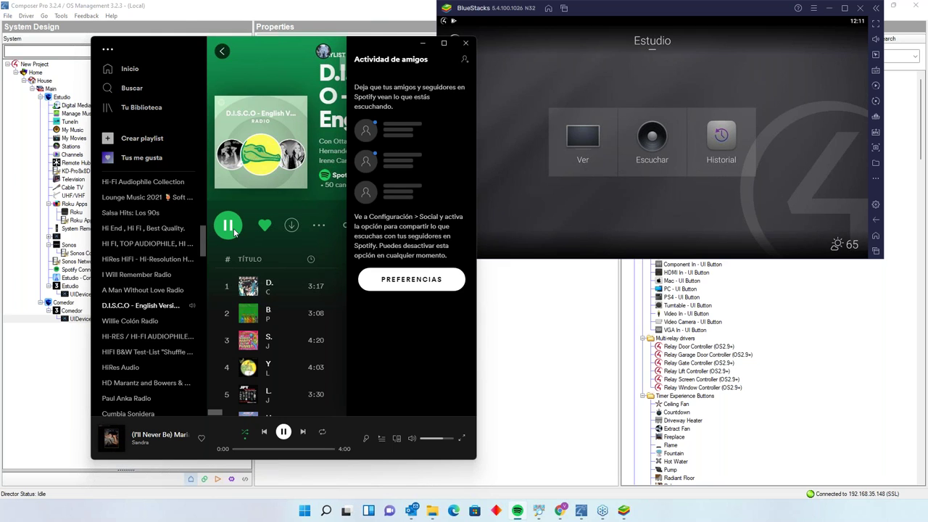
left_click_drag(441, 438, 450, 442)
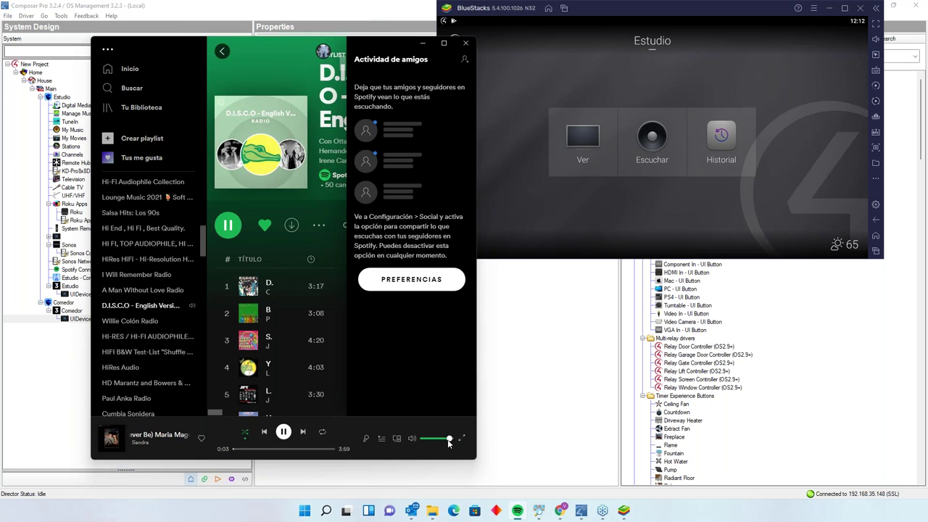
Review the devices available for Spotify playback, and pause the current track.
left_click(396, 438)
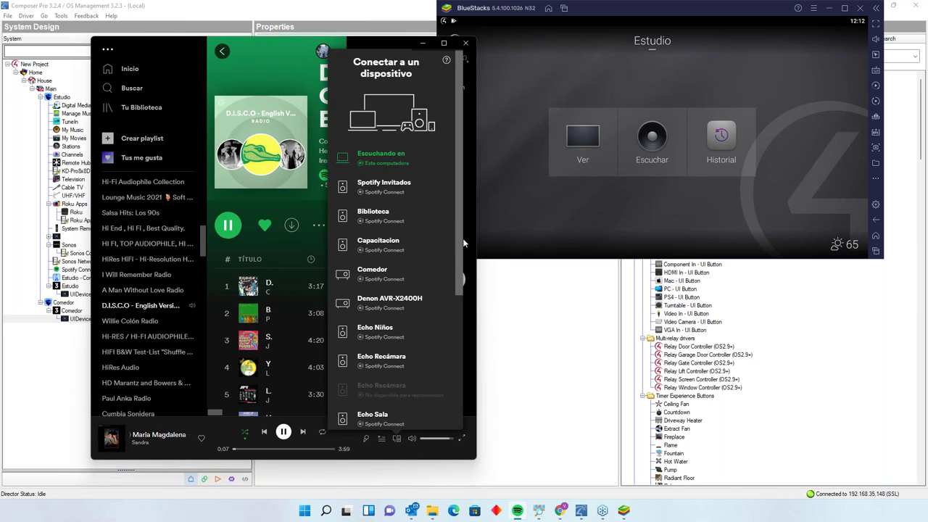
scroll(453, 239, "down", 3)
scroll(427, 341, "down", 2)
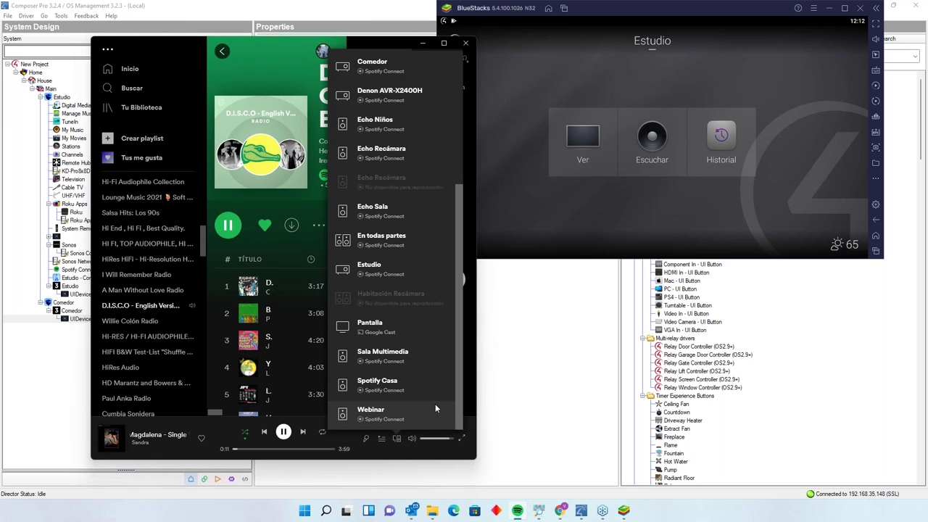
left_click(283, 432)
left_click_drag(176, 40, 127, 22)
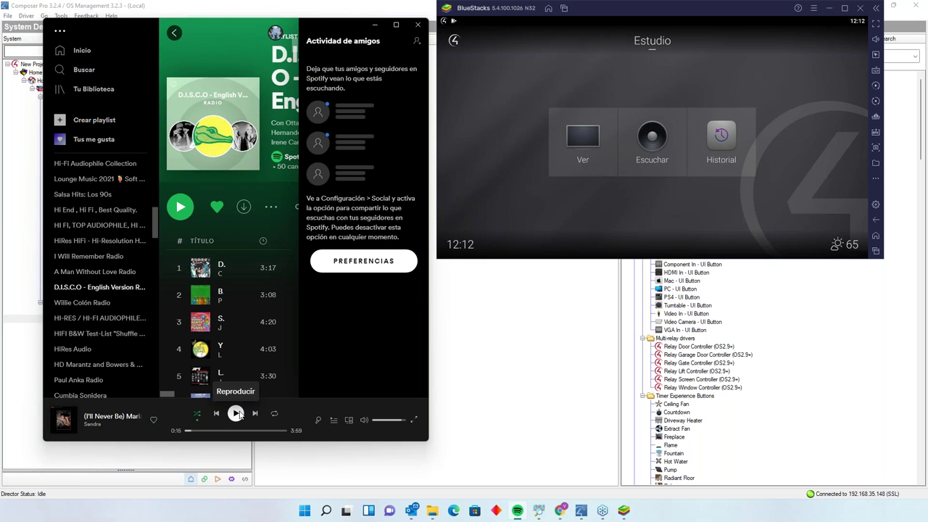
left_click(70, 73)
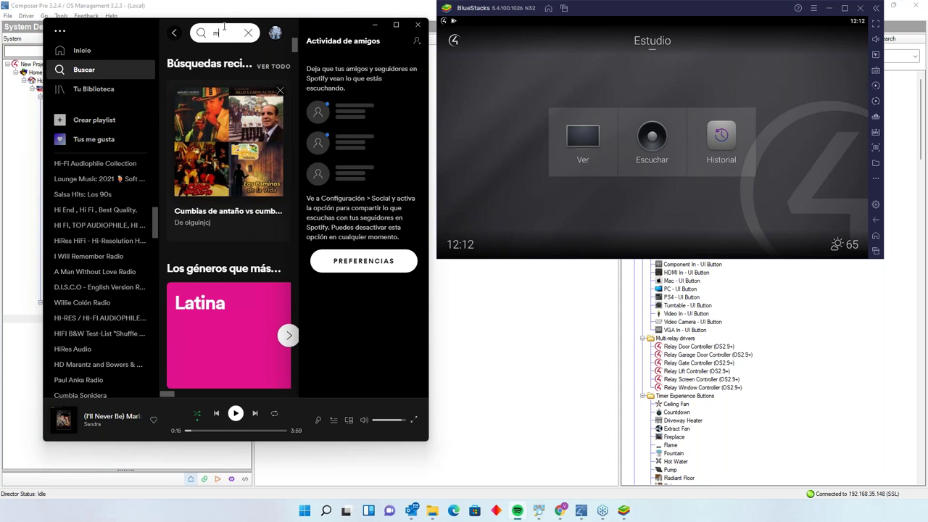
type("mi rey")
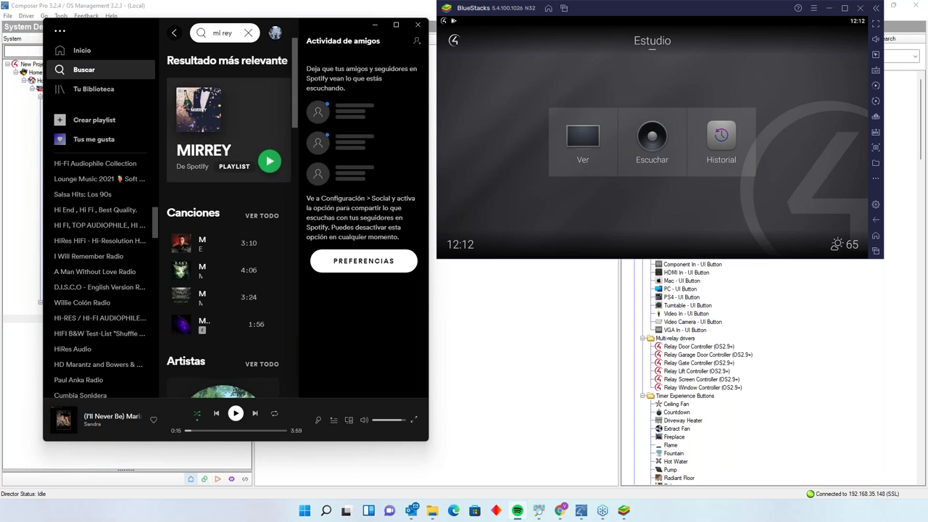
scroll(272, 185, "down", 3)
scroll(272, 192, "down", 2)
scroll(273, 192, "up", 5)
left_click(247, 33)
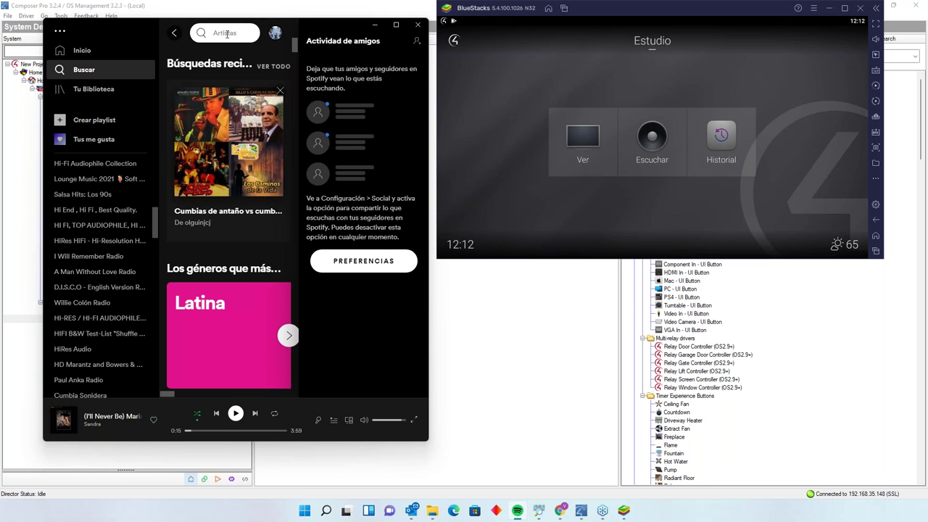
Search Spotify for "luis miguel", play the top playlist result, and skip ahead to the Hex Hector Mix track.
type("lu")
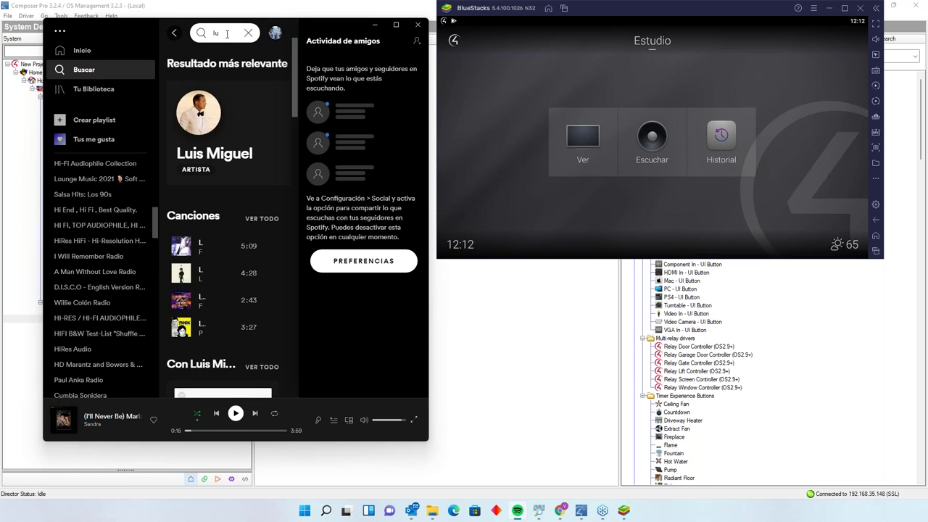
type("is m")
key("BackSpace")
key("BackSpace")
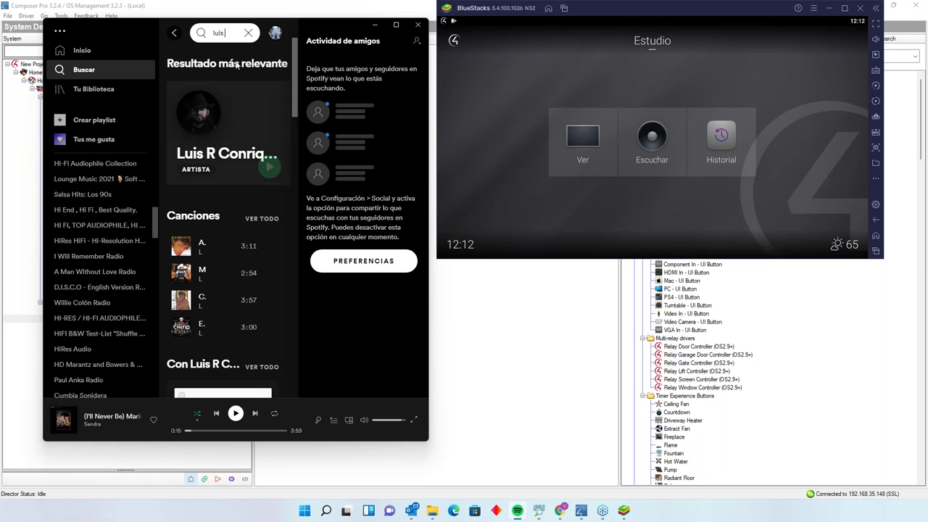
type("miguel")
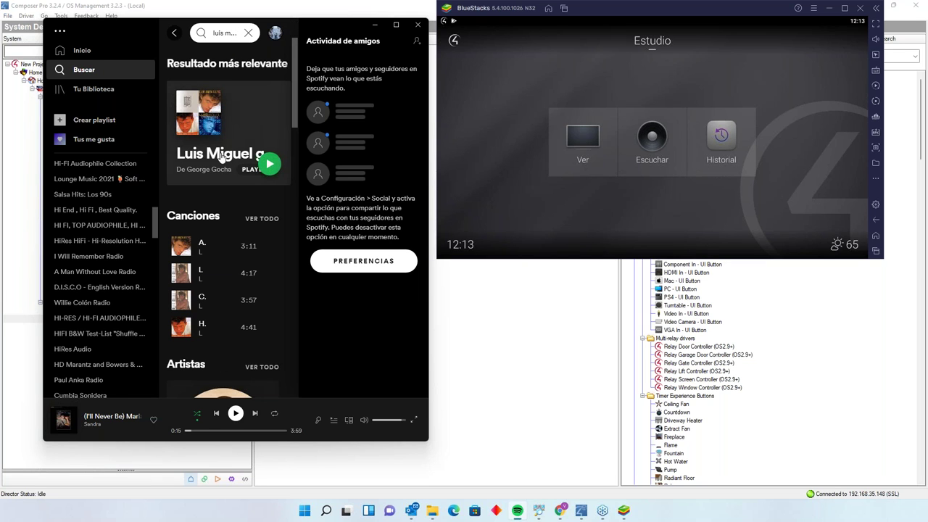
left_click(270, 166)
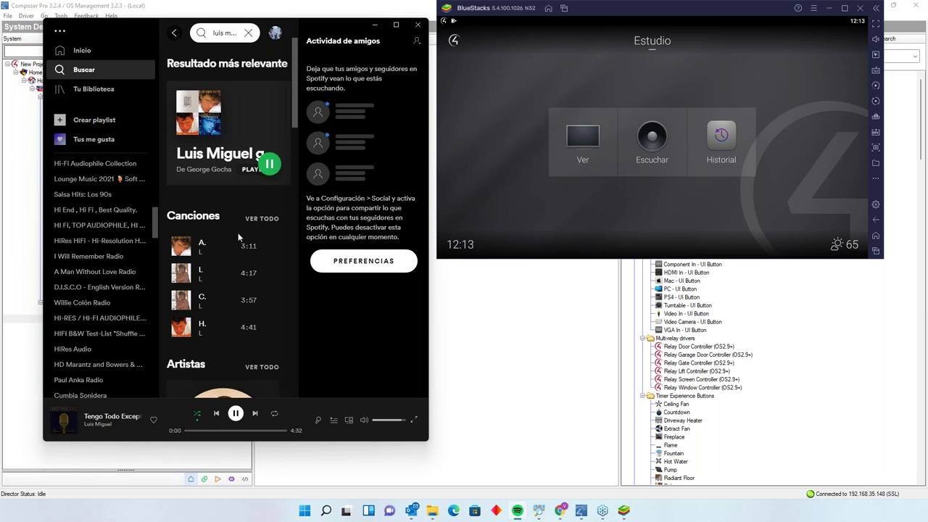
left_click(254, 414)
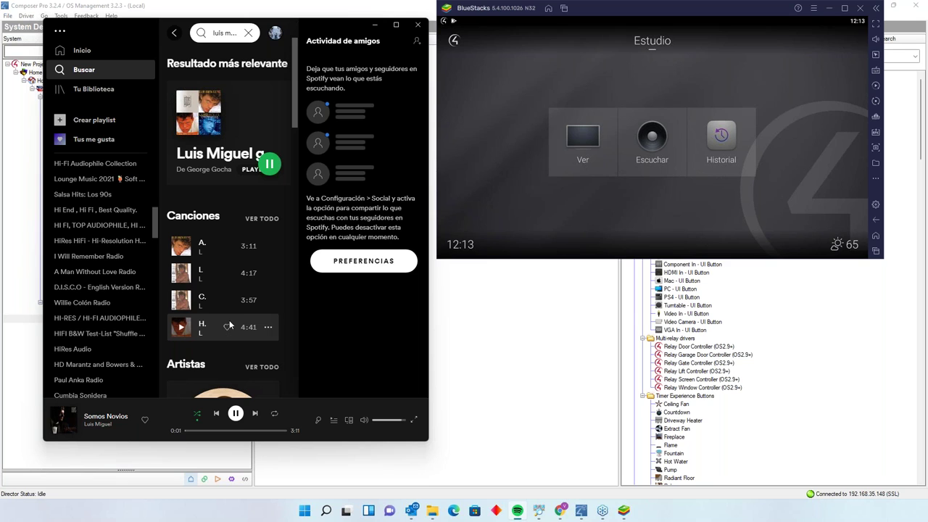
left_click(255, 414)
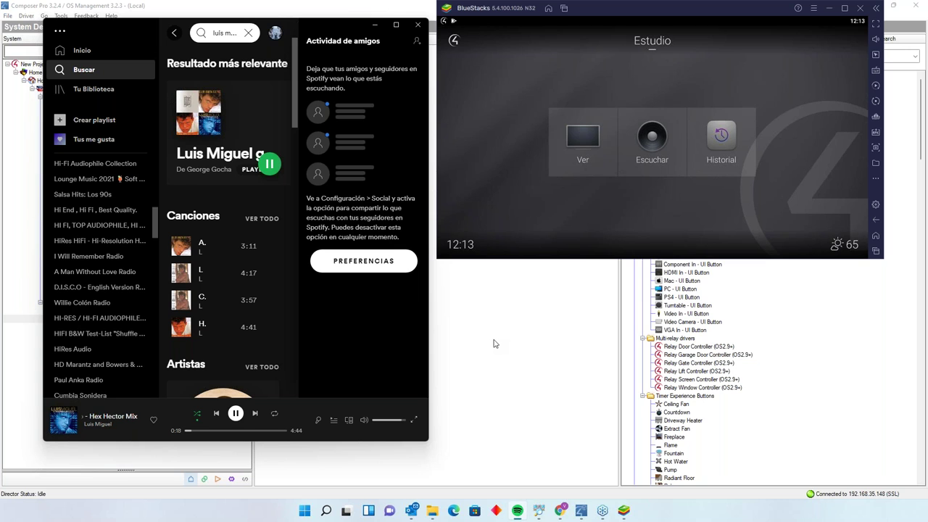
Transfer the Spotify playback to the Webinar device and raise the Estudio room's volume to 68% in the Control4 interface.
left_click(349, 421)
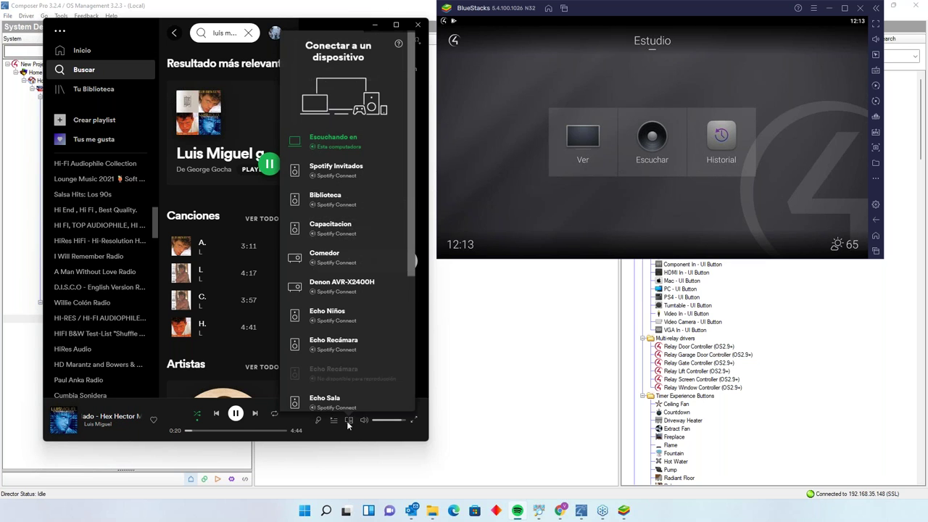
left_click_drag(411, 239, 405, 377)
left_click(335, 399)
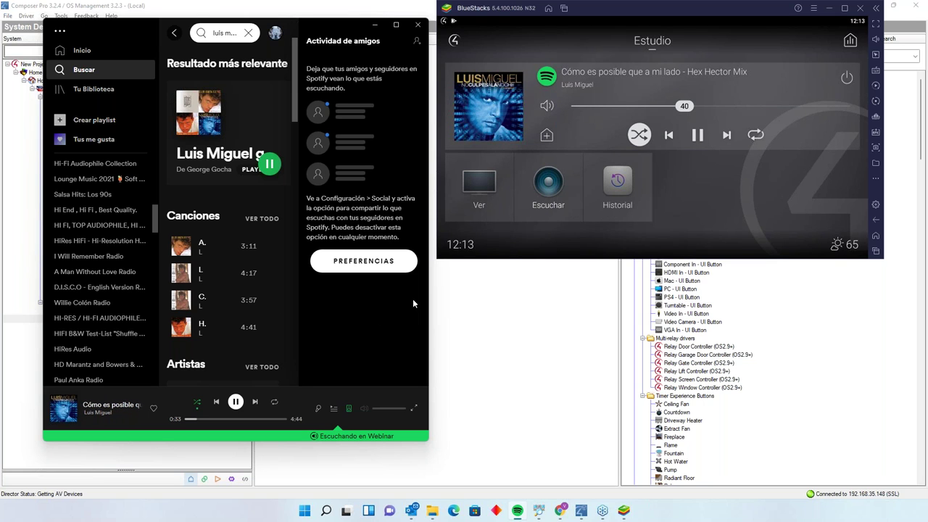
left_click_drag(687, 109, 727, 120)
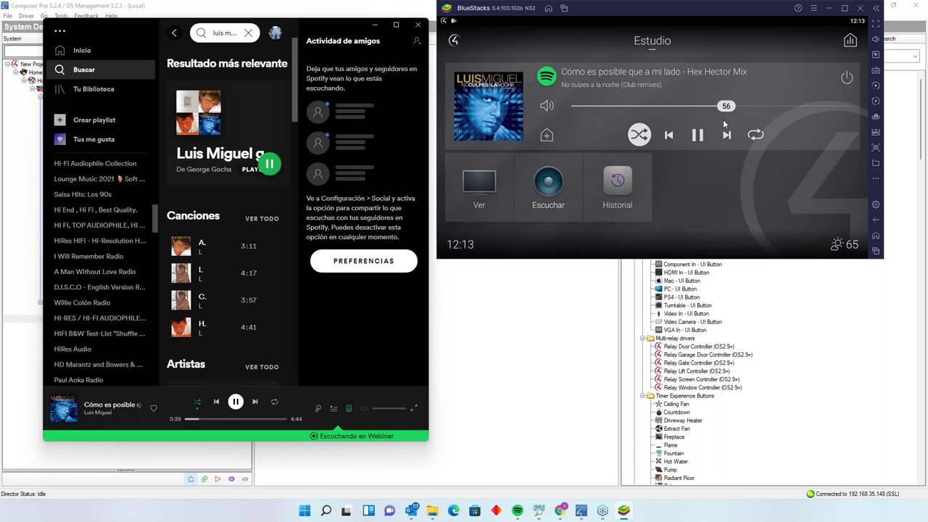
left_click_drag(727, 107, 763, 109)
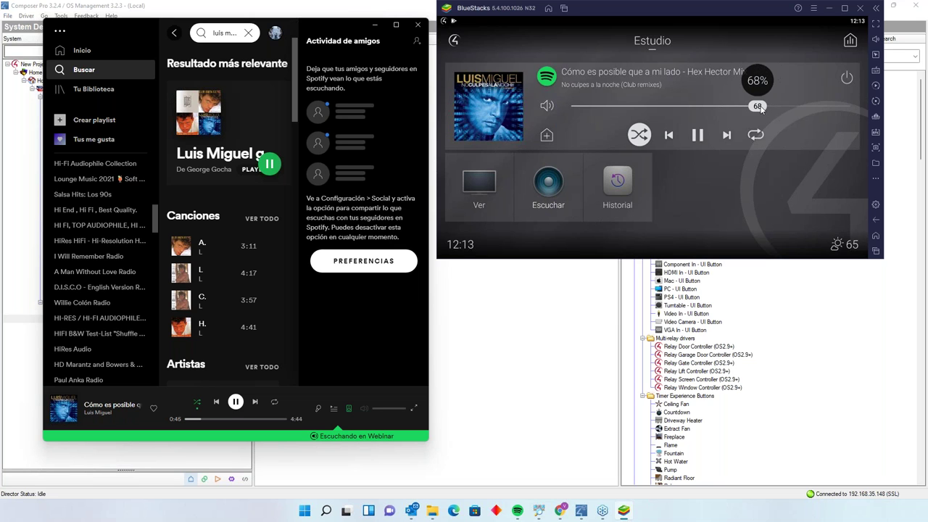
Skip to the next track in the Control4 interface, lowering the Estudio room's volume to 51 before the skip and 41 after it.
left_click_drag(759, 107, 711, 109)
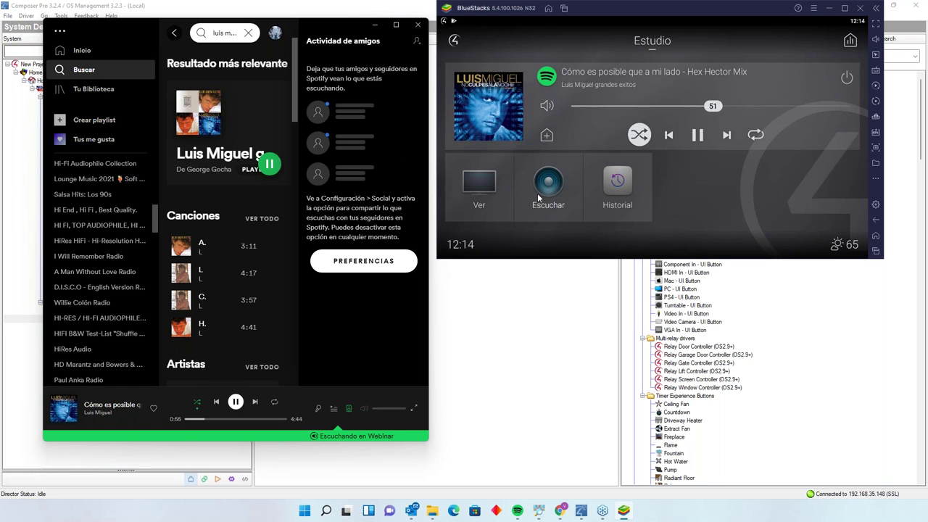
left_click(726, 136)
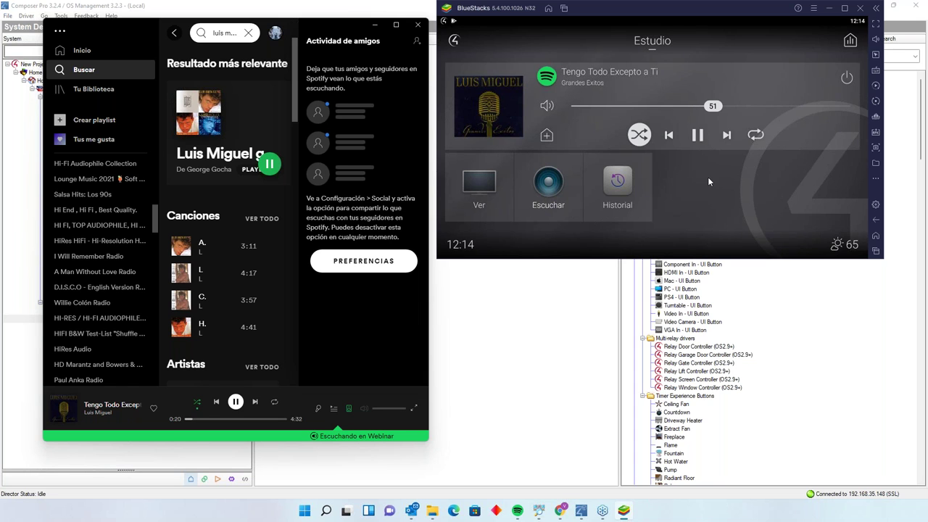
left_click_drag(709, 107, 680, 110)
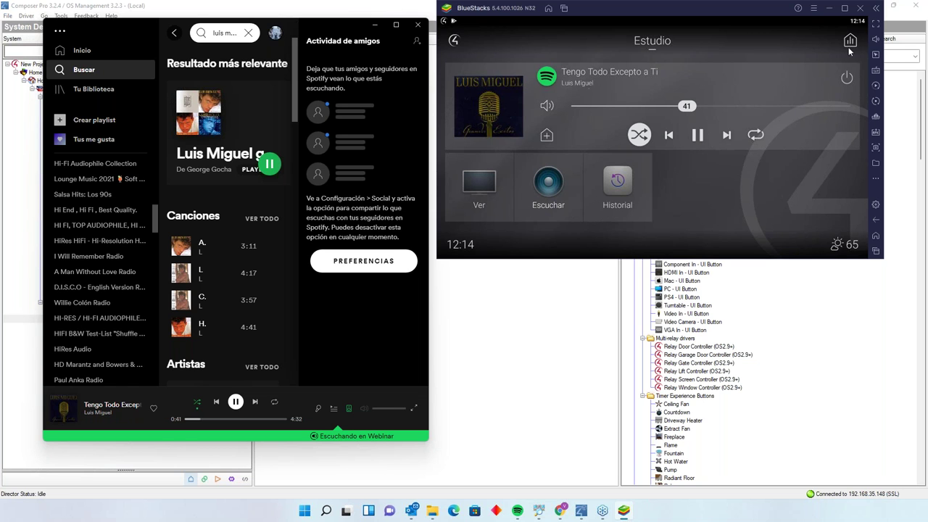
Return Spotify playback to this computer, power off the Estudio room in the Control4 interface, and switch back to Composer Pro.
left_click(348, 408)
left_click(352, 142)
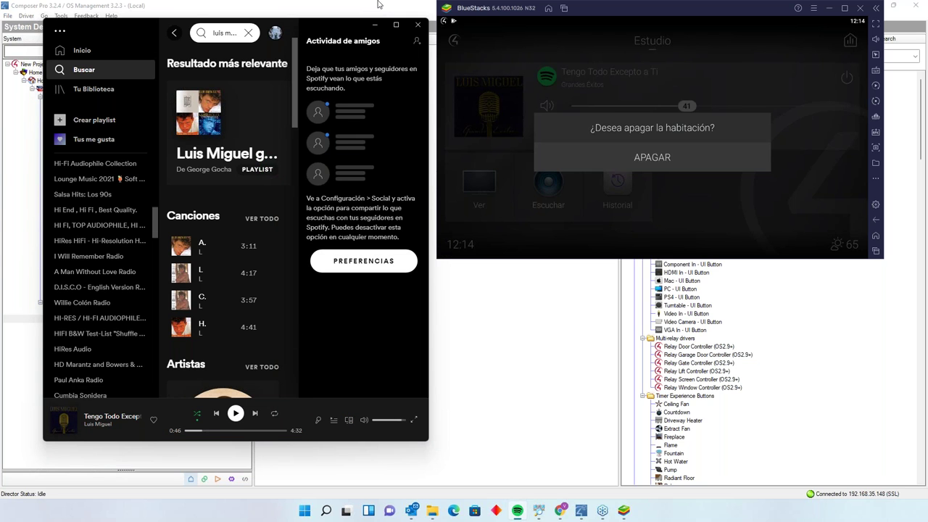
left_click(374, 25)
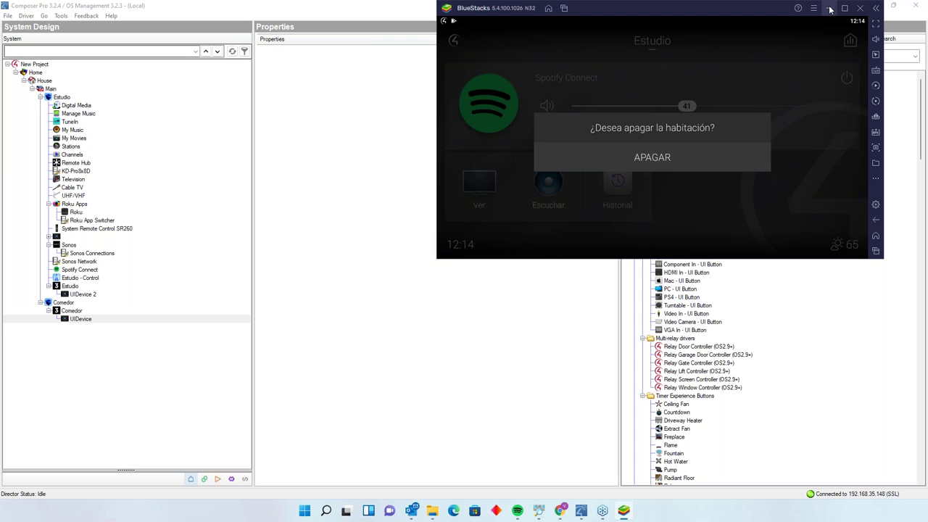
left_click(703, 161)
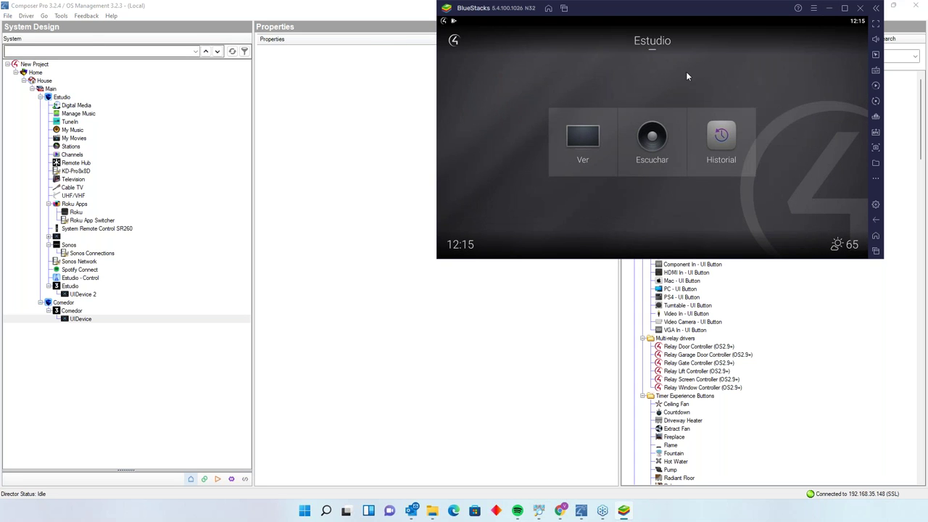
left_click(830, 7)
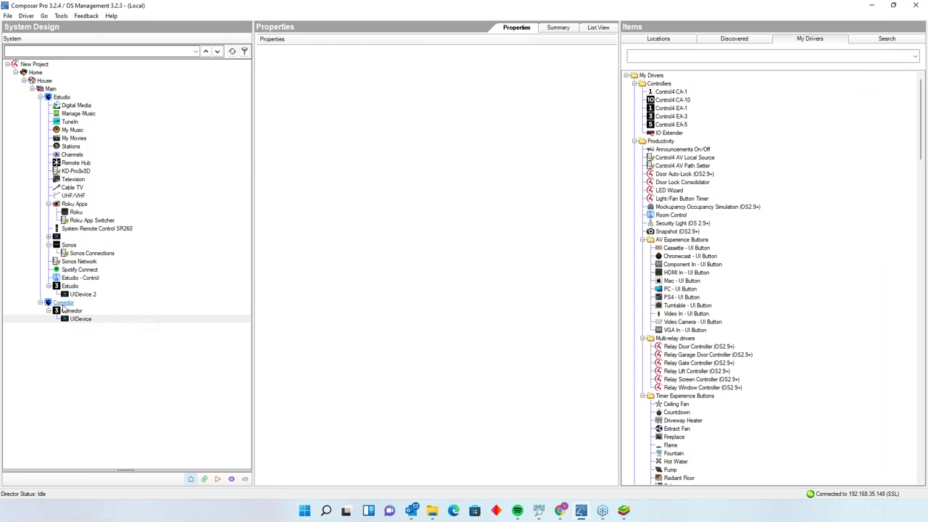
Add the Sonos (Works With Sonos Certified) driver to the Comedor room and name it Comedor.
left_click(64, 302)
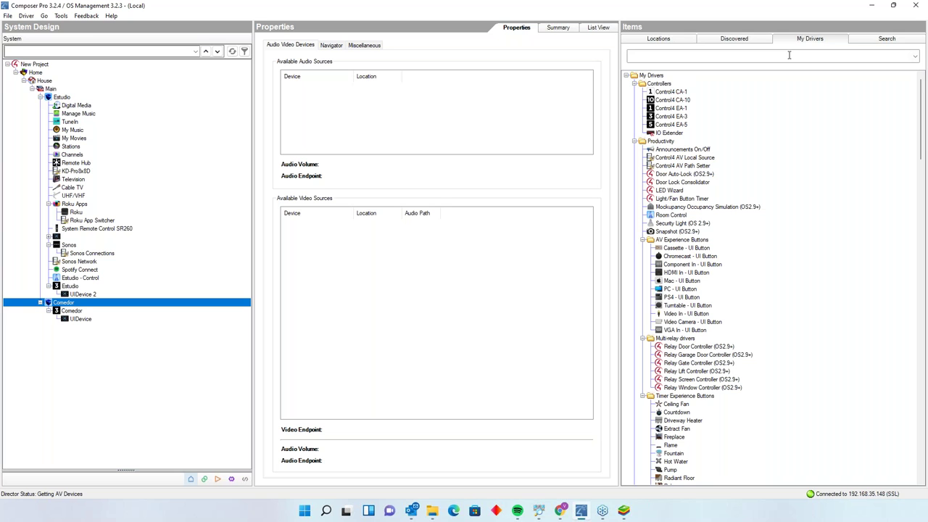
left_click(886, 38)
left_click_drag(686, 175, 132, 305)
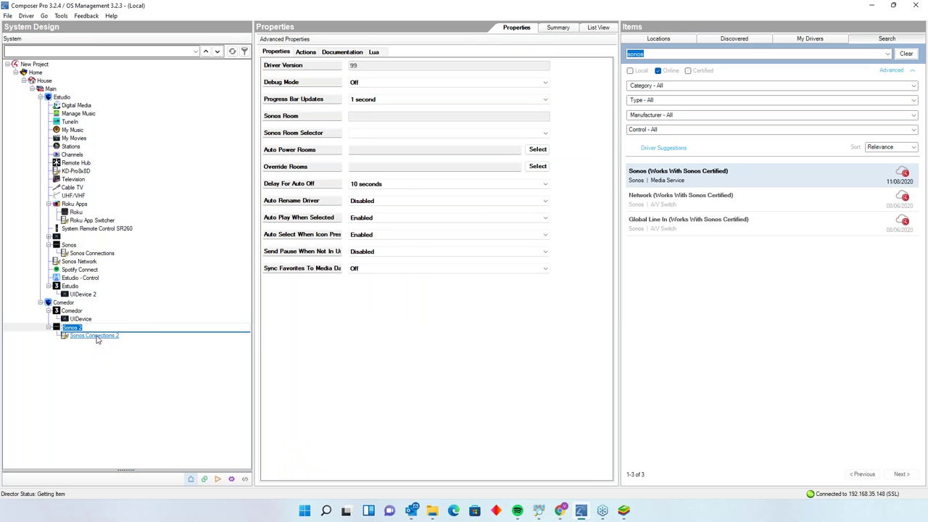
type("Comedor")
key("Return")
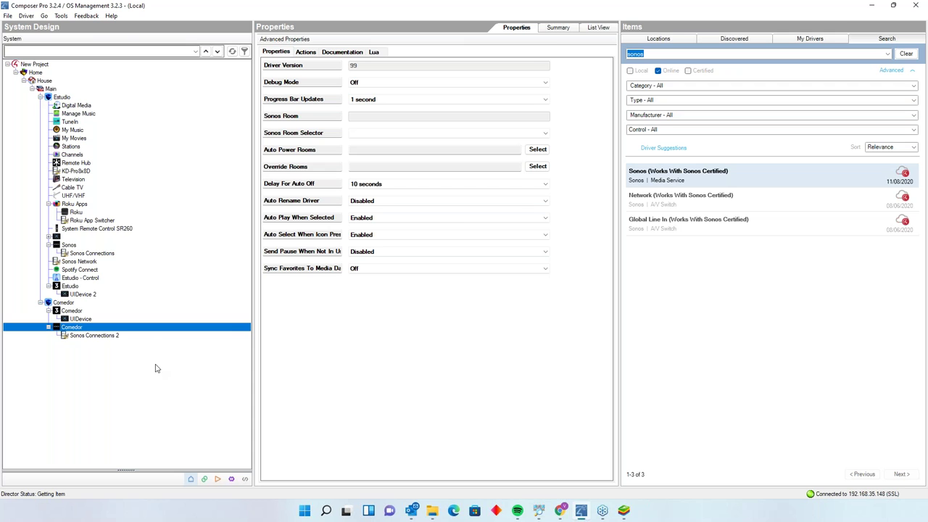
Check the available sources for the Comedor room's Audio End-Point 1, and rename its Sonos connections driver as Sonos Connections Comedor.
left_click(203, 478)
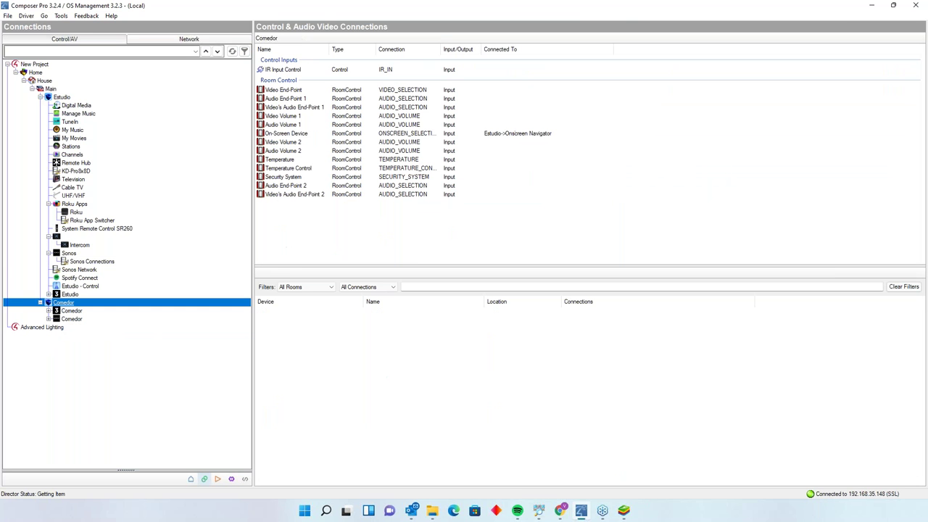
left_click(322, 99)
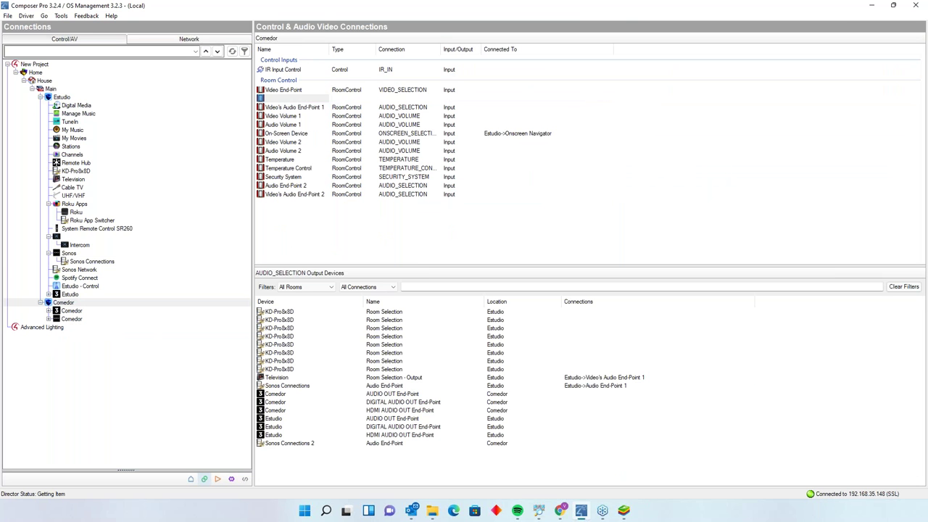
left_click(191, 478)
right_click(79, 338)
left_click(102, 345)
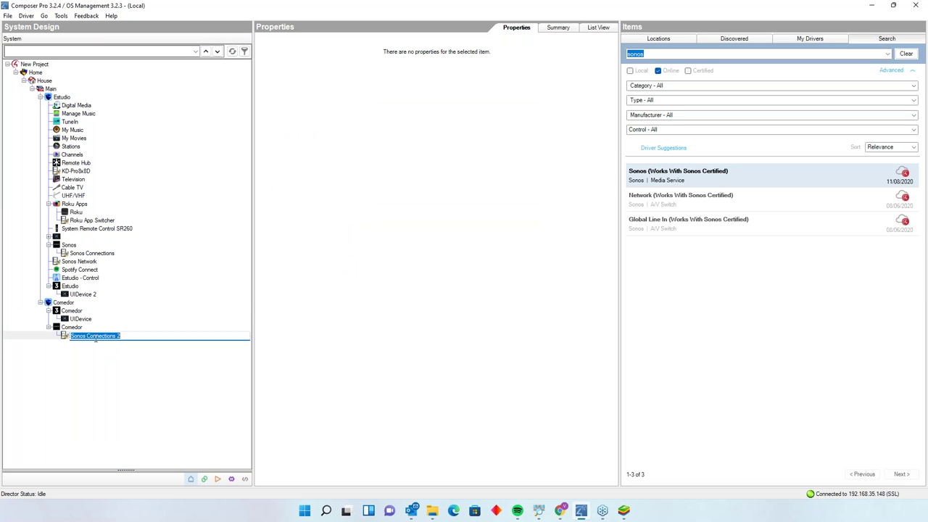
left_click(126, 336)
key("BackSpace")
type("Comedor")
key("Return")
Rename the Sonos Connections driver in the Estudio room as Sonos Connections Estudio.
left_click(49, 245)
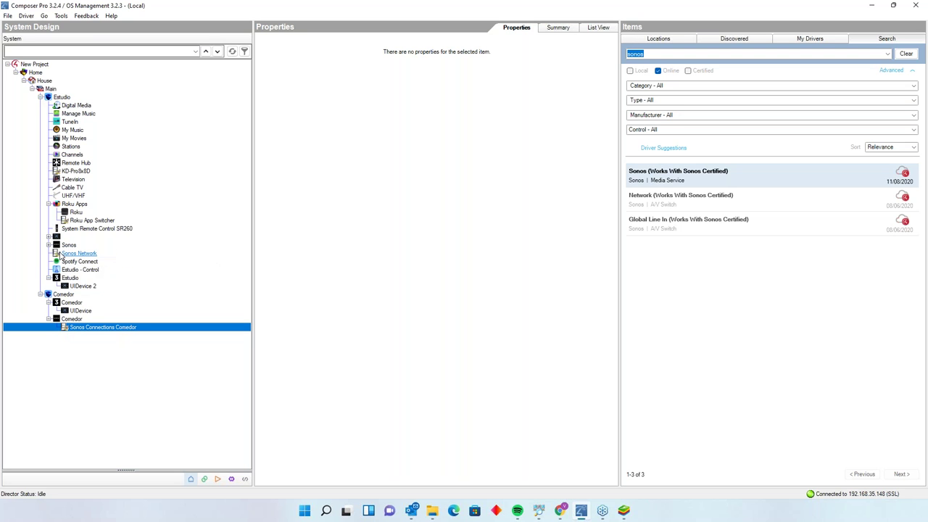
left_click(49, 245)
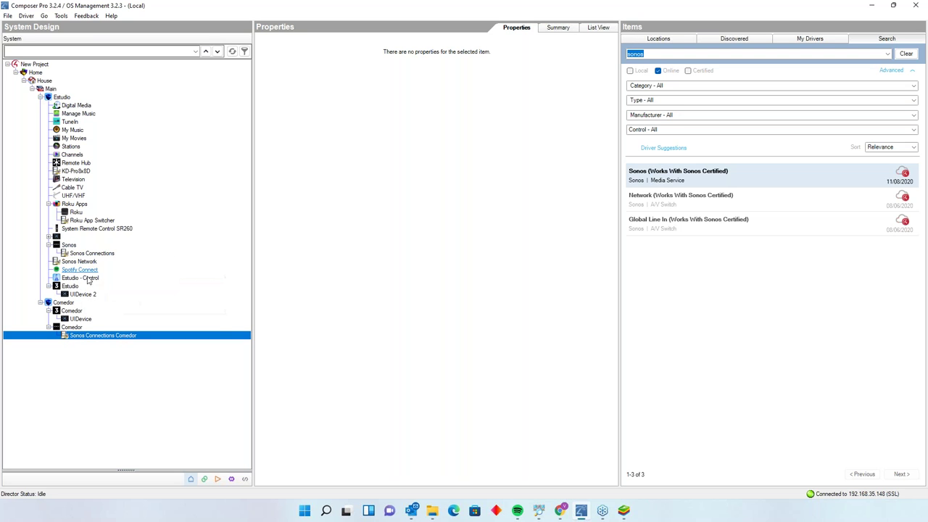
left_click(91, 254)
right_click(94, 254)
left_click(114, 263)
type("Esti")
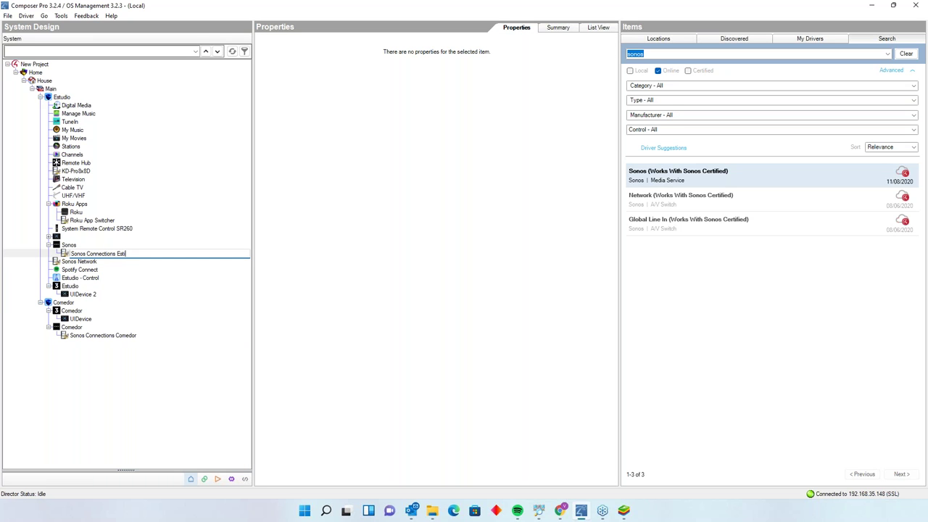
type("dio")
key("Return")
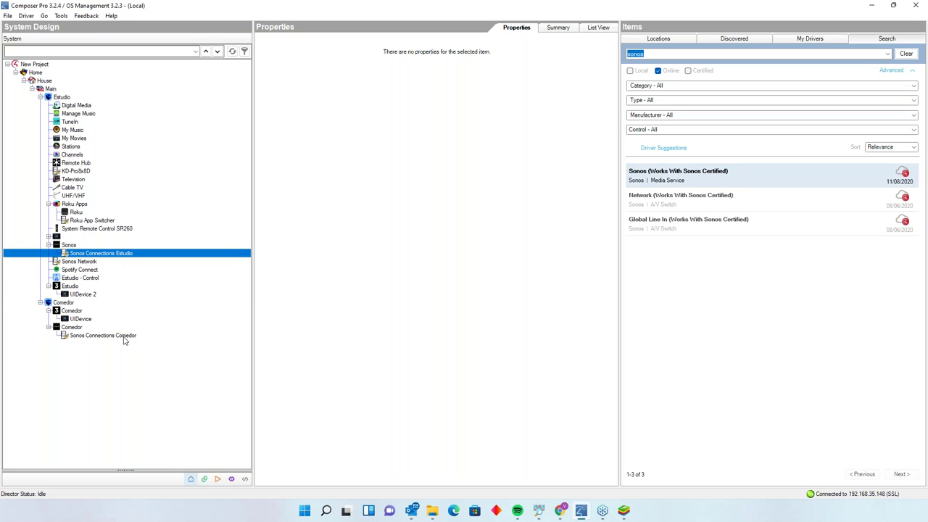
Connect the Comedor room's Audio End-Point 1 and Audio Volume 1 to the Sonos Connections Comedor audio end-point.
left_click(64, 303)
left_click(205, 479)
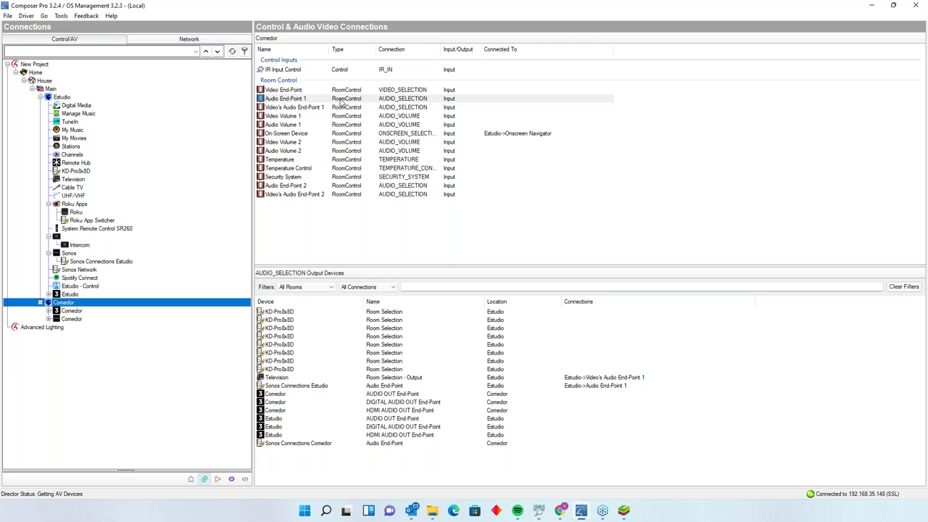
left_click(341, 102)
left_click_drag(398, 443, 439, 100)
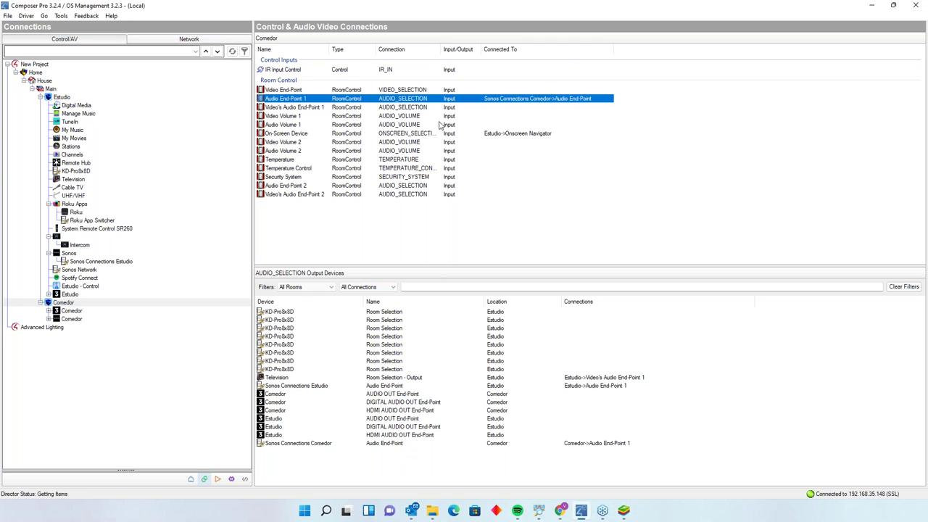
left_click(398, 124)
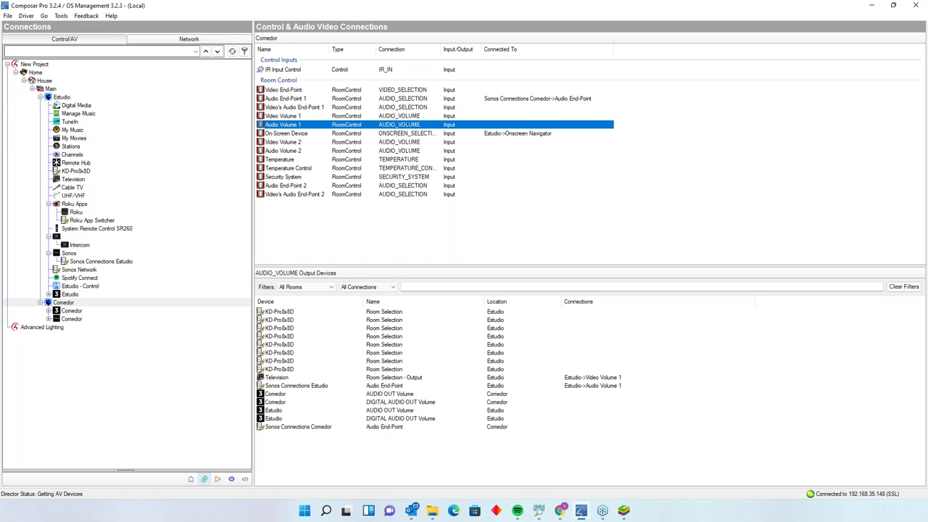
left_click_drag(400, 125, 410, 427)
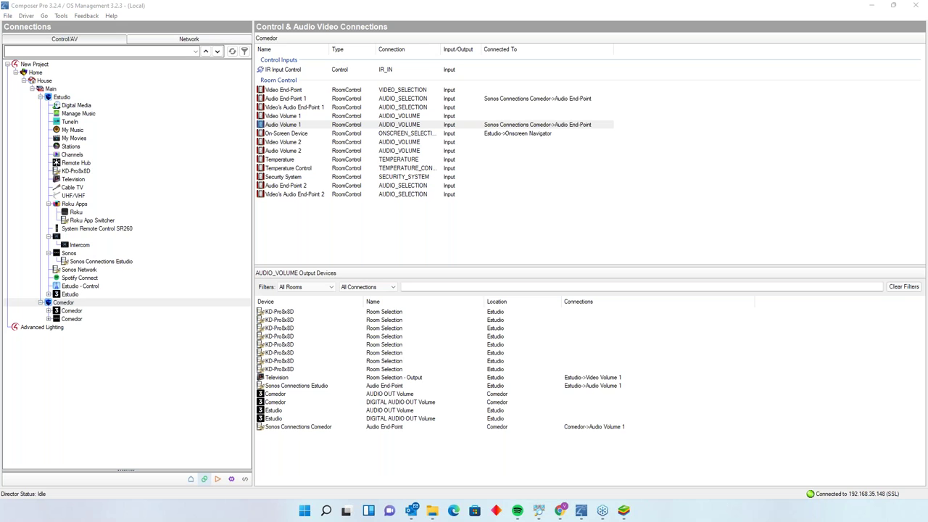
Show the Estudio controller's connections and refresh the project's navigators.
left_click(71, 295)
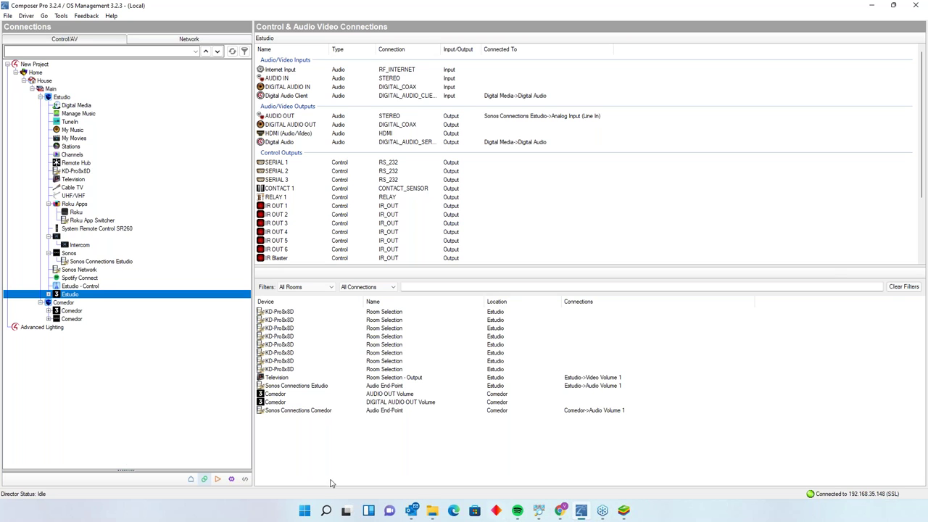
left_click(8, 16)
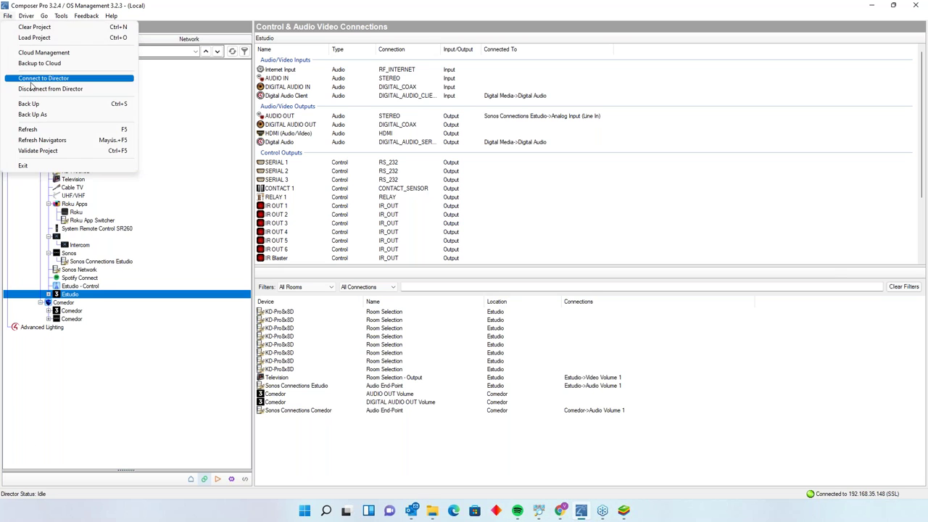
left_click(43, 142)
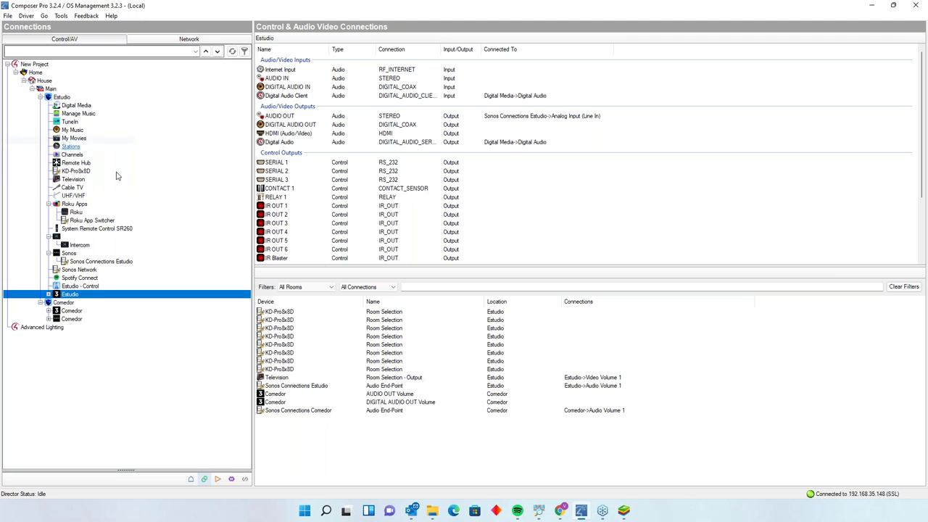
Bring up the Control4 interface in BlueStacks, resume playback in Spotify, and transfer it to the Webinar device.
left_click(624, 514)
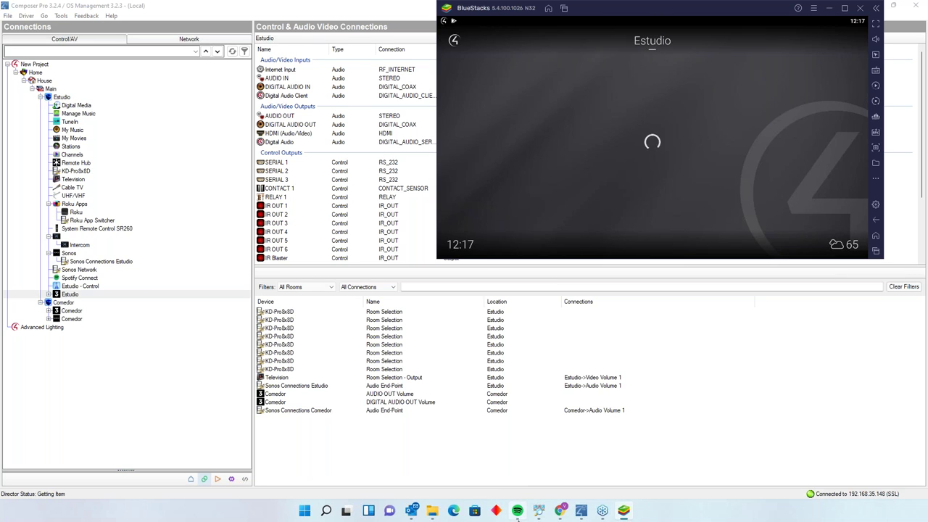
left_click(517, 512)
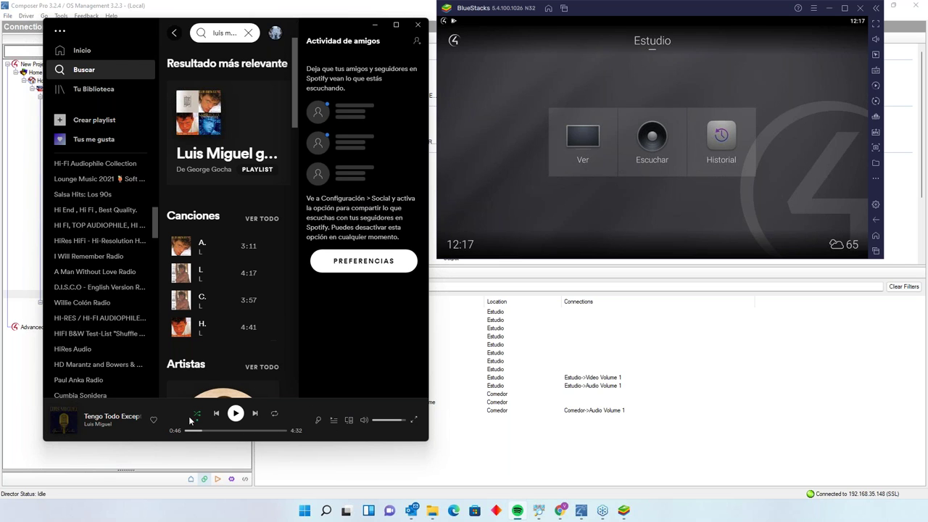
left_click(236, 414)
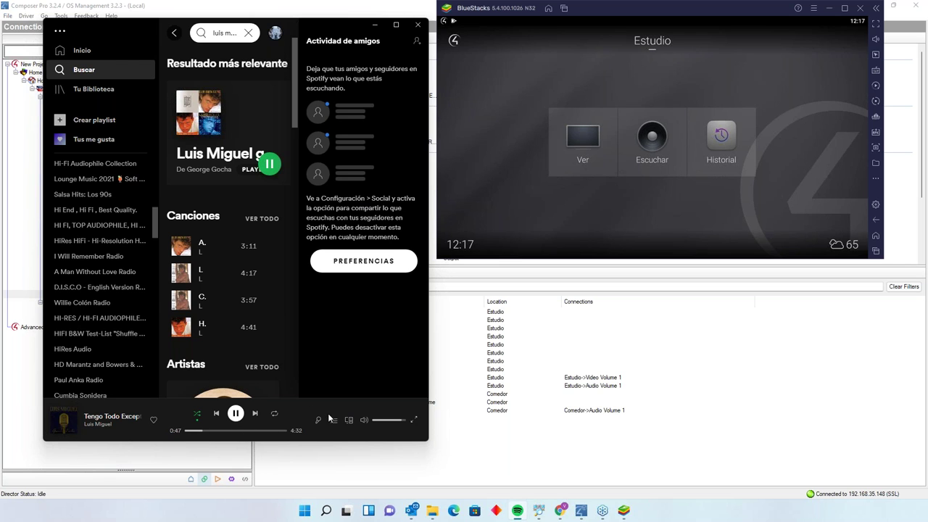
left_click(348, 420)
scroll(417, 228, "down", 3)
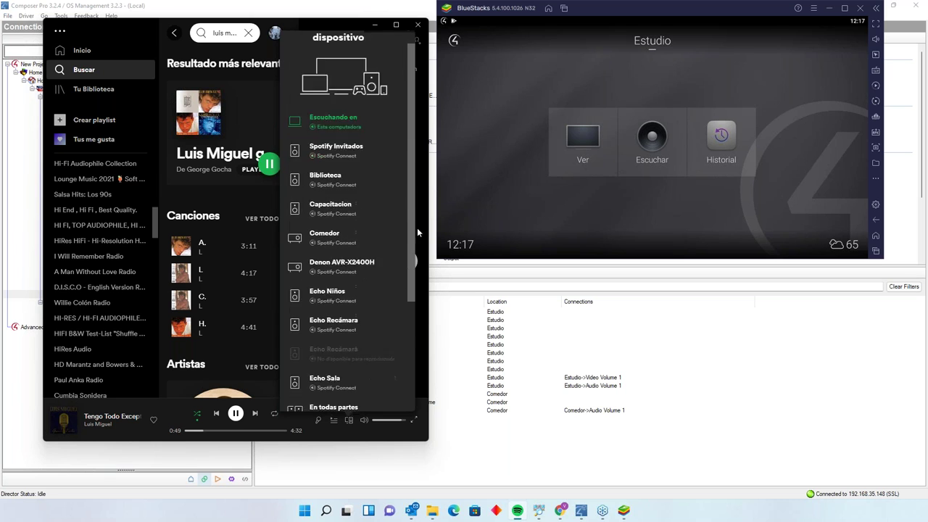
left_click(360, 390)
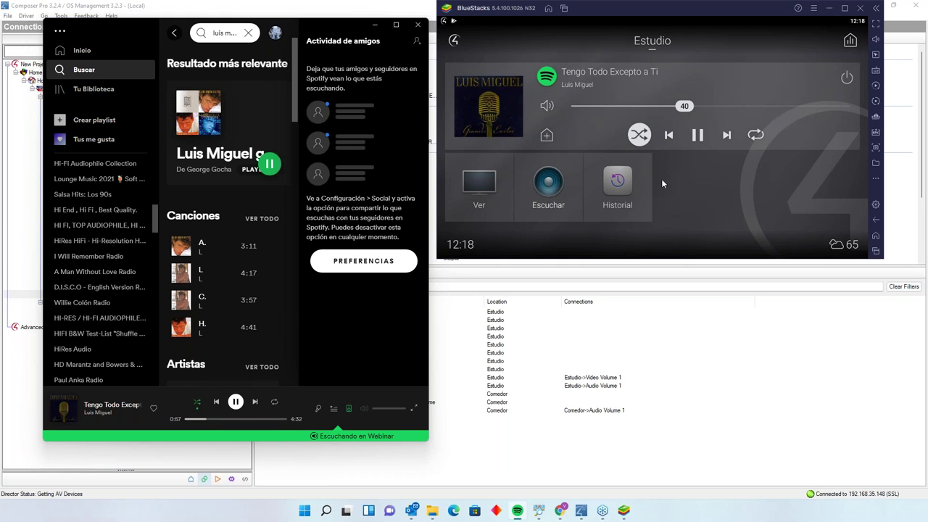
Review the rooms available to add to the active Spotify session in the Control4 interface, and switch back to Composer Pro.
left_click(849, 42)
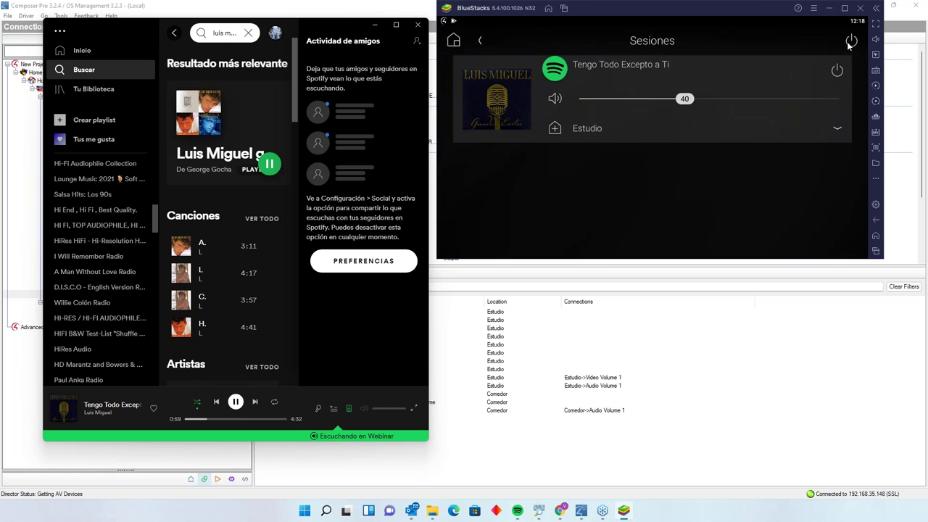
left_click(555, 129)
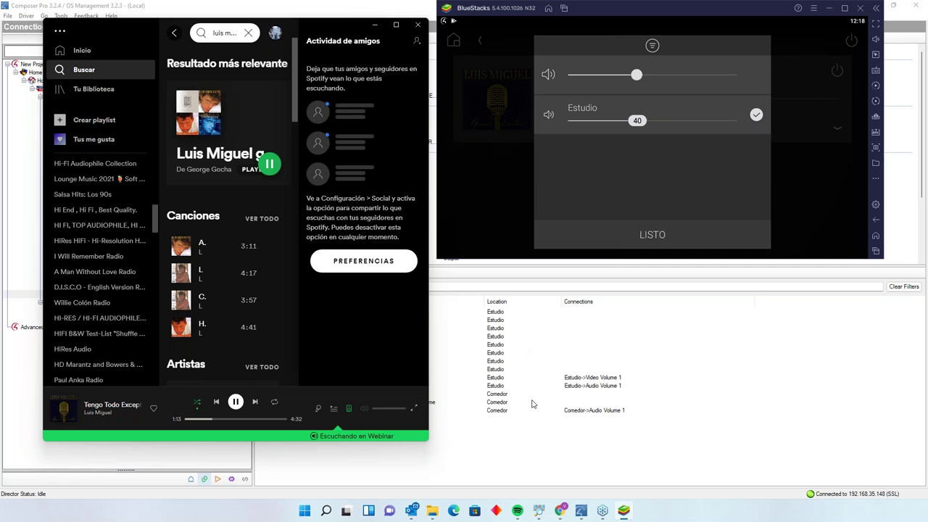
left_click(516, 435)
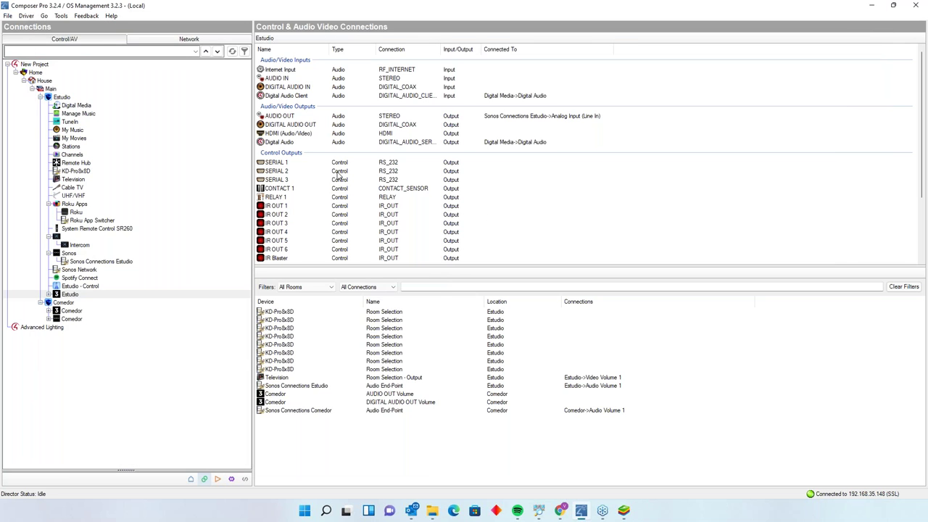
Connect the Comedor controller's AUDIO OUT to the Analog Input (Line In) of Sonos Connections Comedor.
left_click(71, 311)
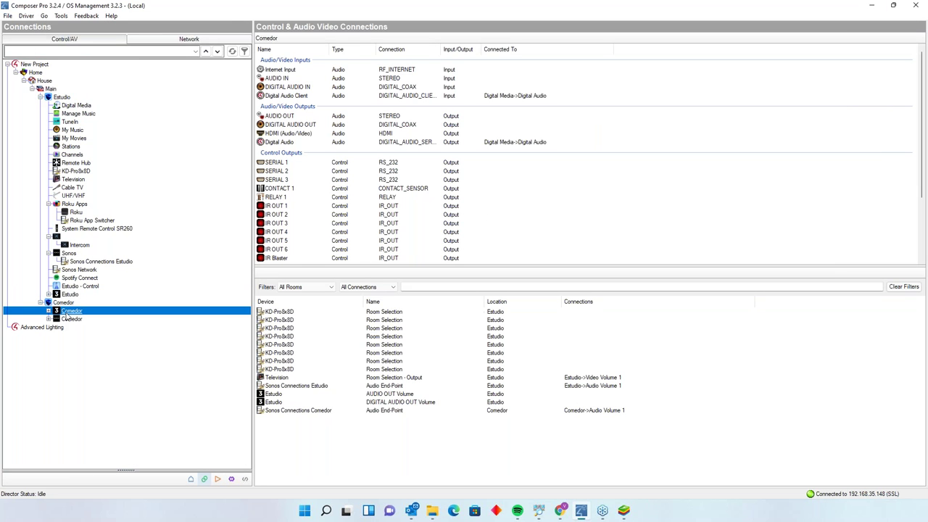
left_click(364, 116)
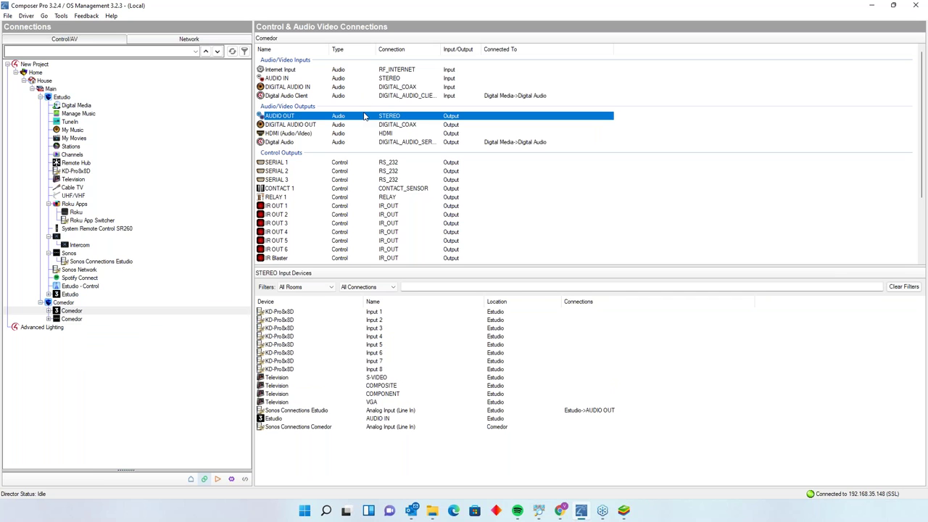
left_click(394, 427)
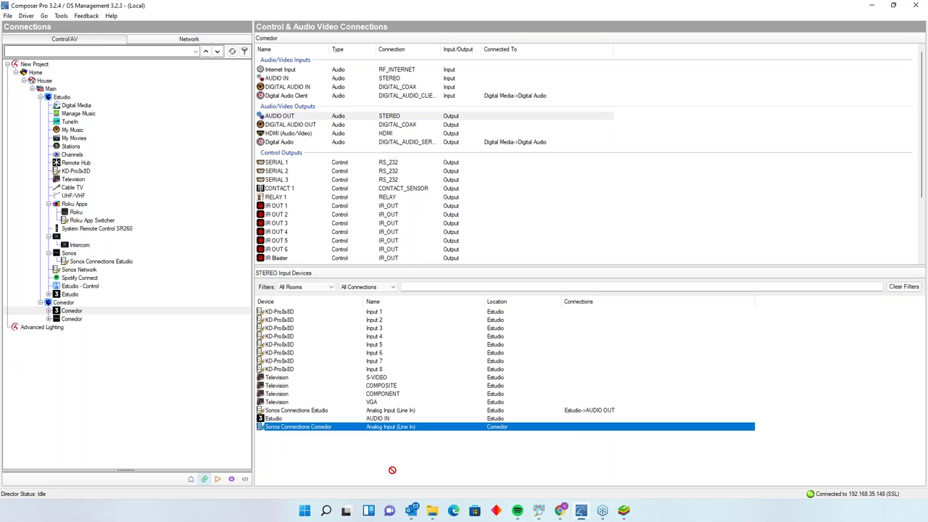
double_click(394, 428)
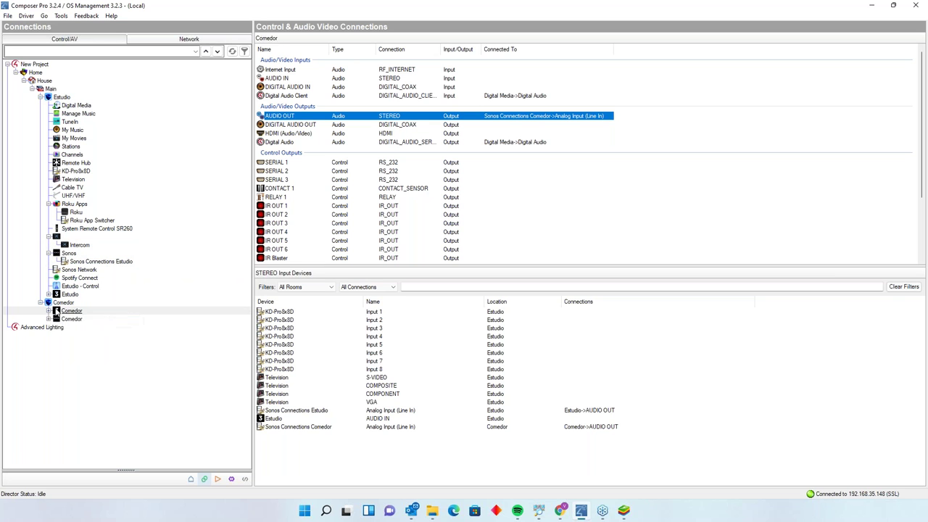
Check the Comedor room's audio sources and end-points in System Design, and the current playback device in Spotify.
left_click(191, 479)
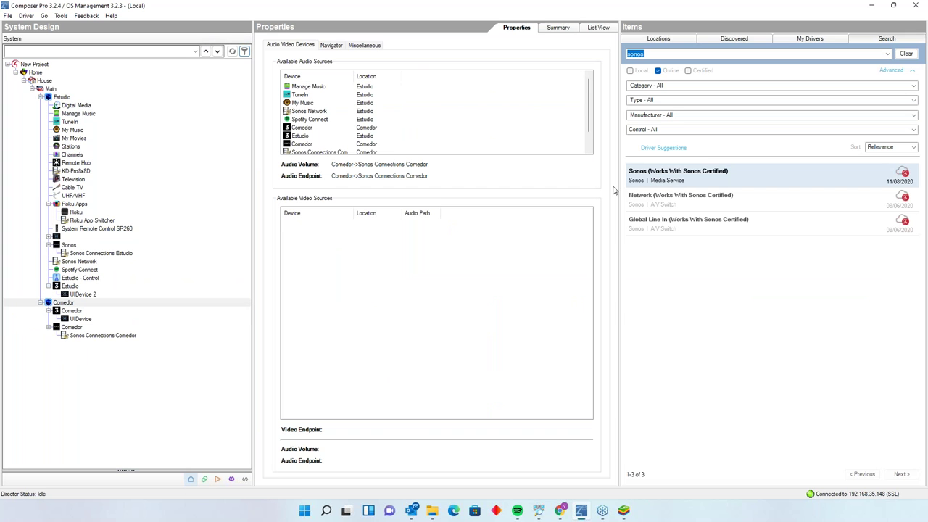
left_click(204, 478)
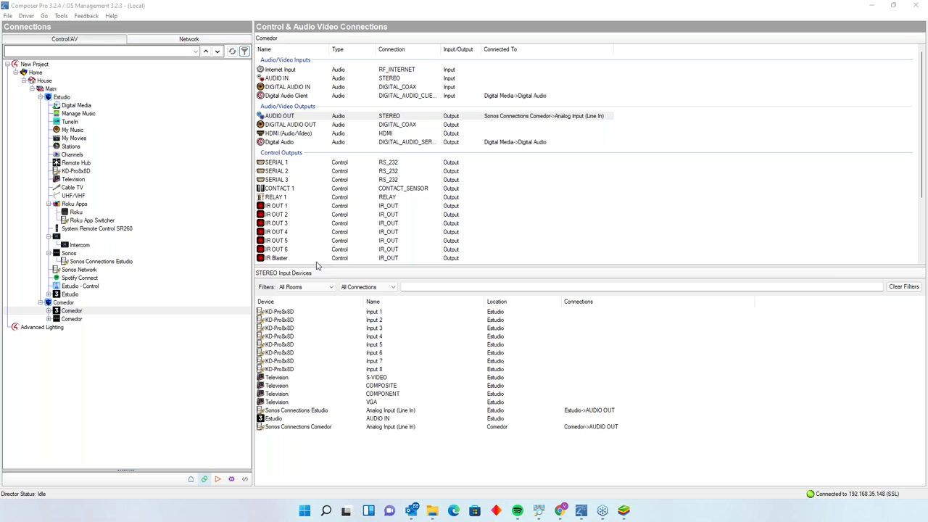
left_click(518, 510)
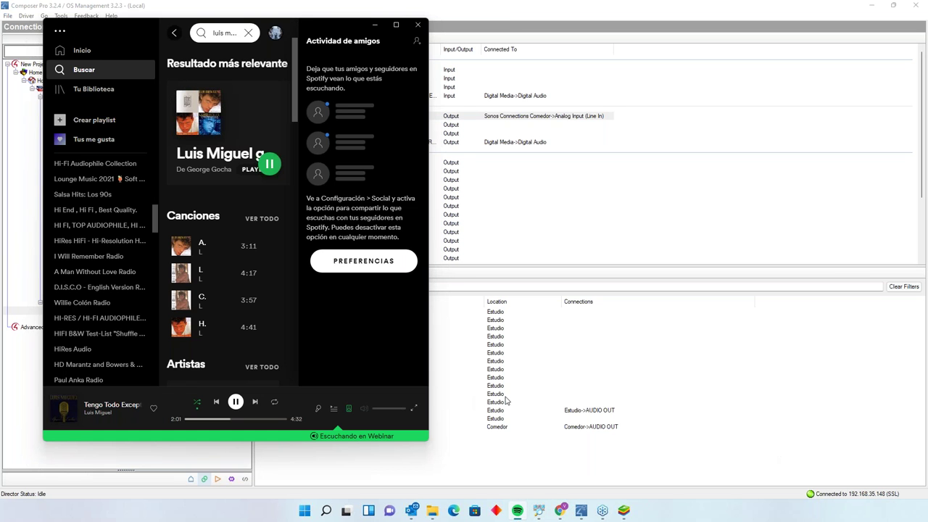
left_click(374, 25)
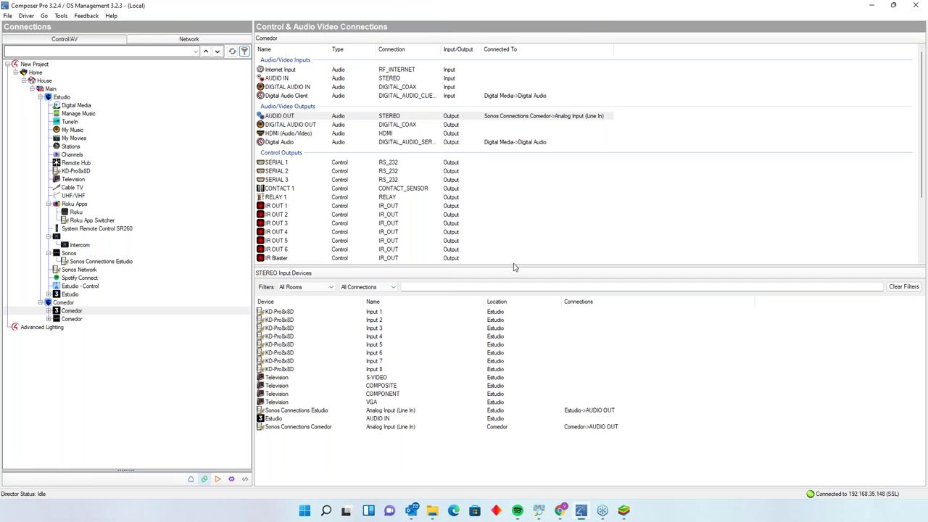
Bring up the Control4 interface in BlueStacks, and refresh the navigators in Composer Pro.
left_click(623, 512)
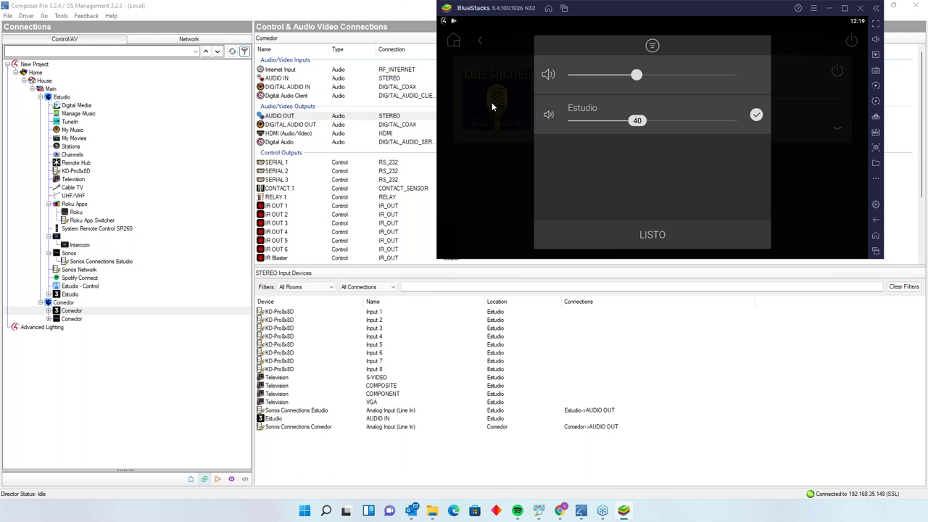
left_click(12, 26)
left_click(7, 15)
left_click(42, 140)
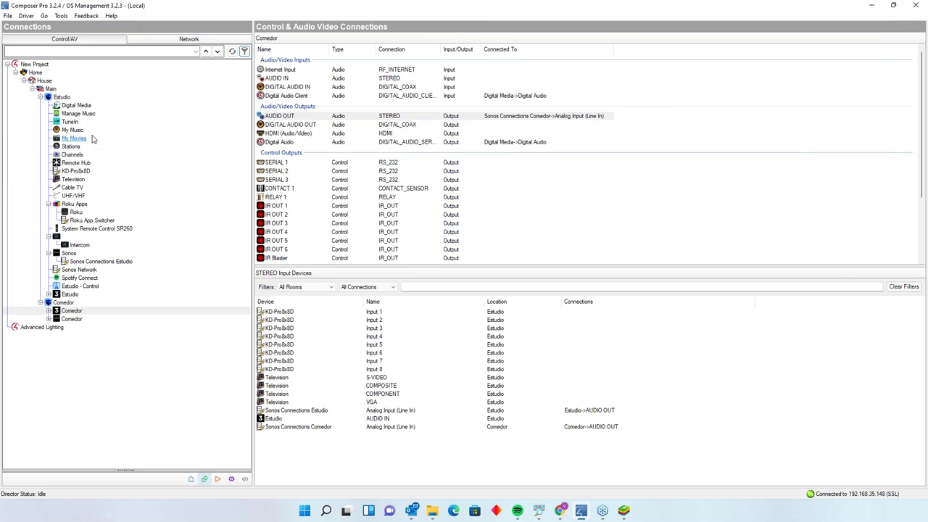
Check which rooms can join the active Spotify Connect session in the Control4 interface, and return to Composer Pro.
left_click(623, 510)
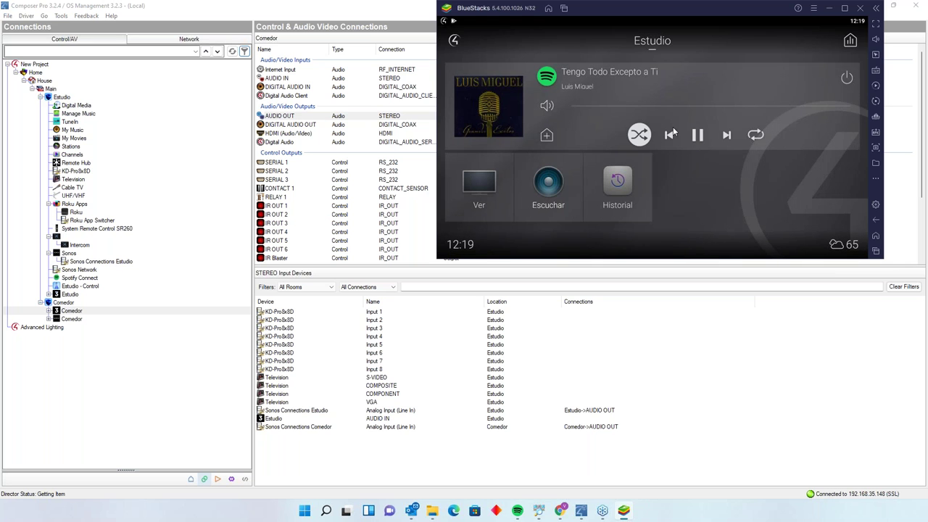
left_click(848, 41)
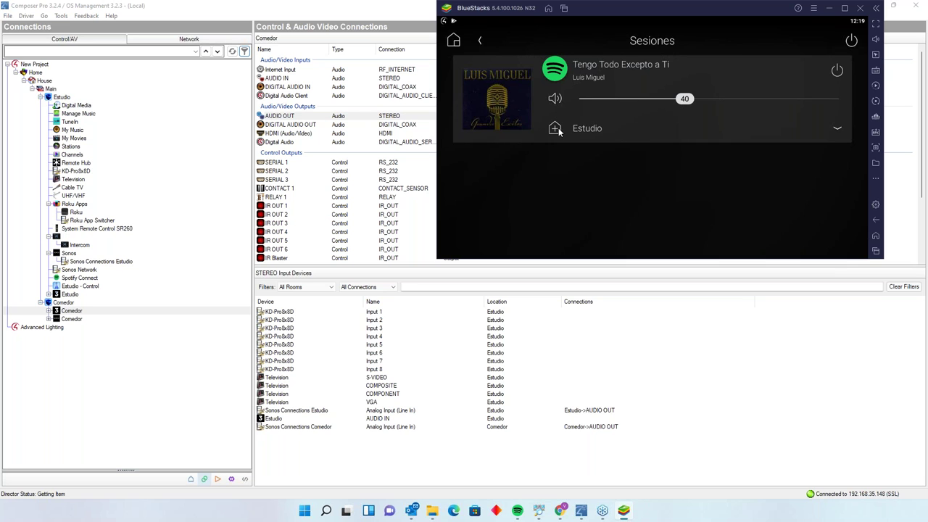
left_click(553, 129)
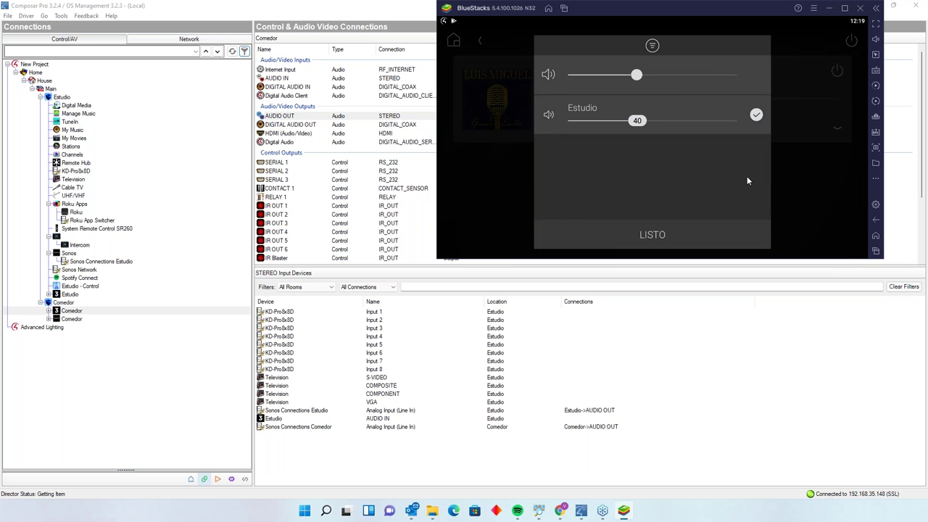
left_click(711, 229)
left_click(128, 375)
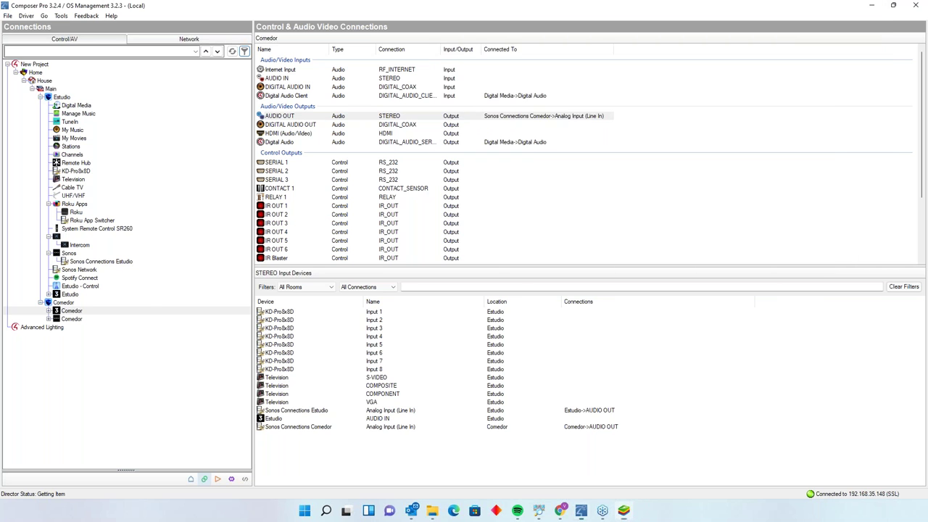
Inspect the Comedor controller's AUDIO OUT connection and its Sonos line input, and show the Comedor room's connections.
left_click(69, 310)
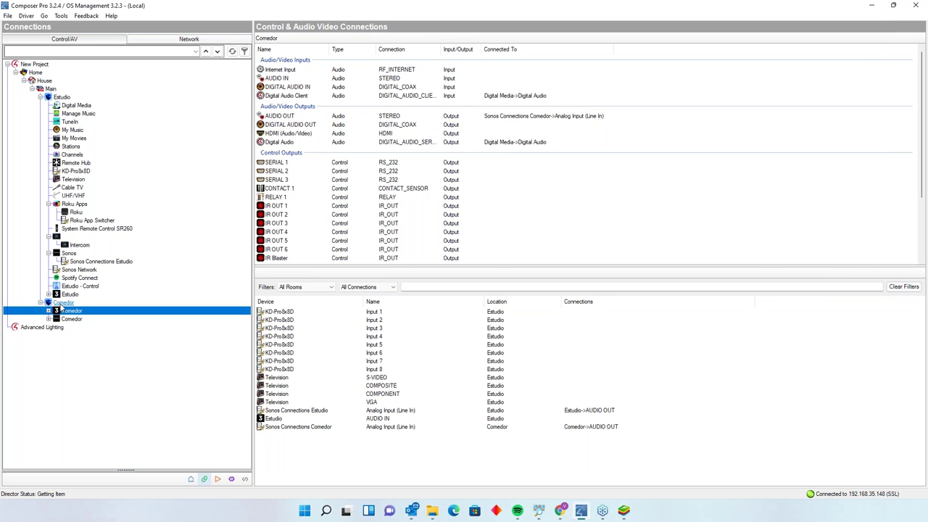
left_click(319, 117)
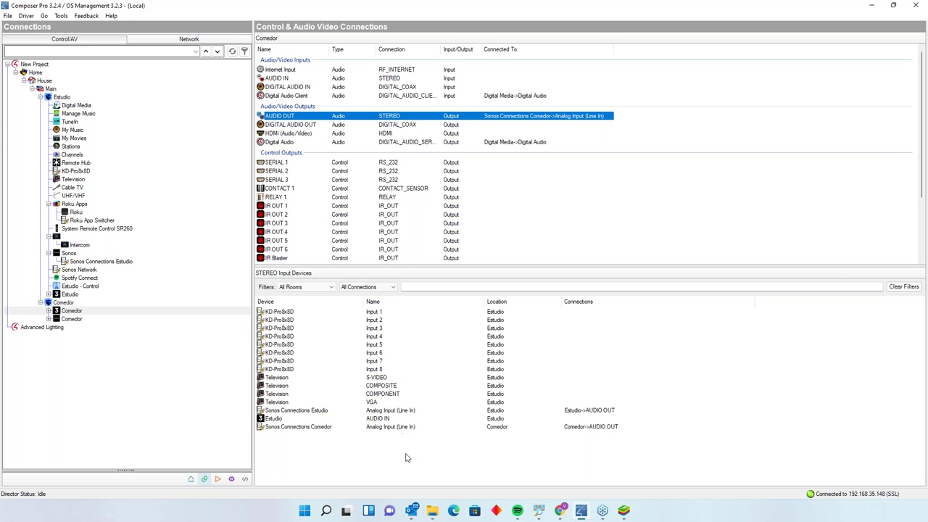
left_click(411, 427)
left_click(62, 301)
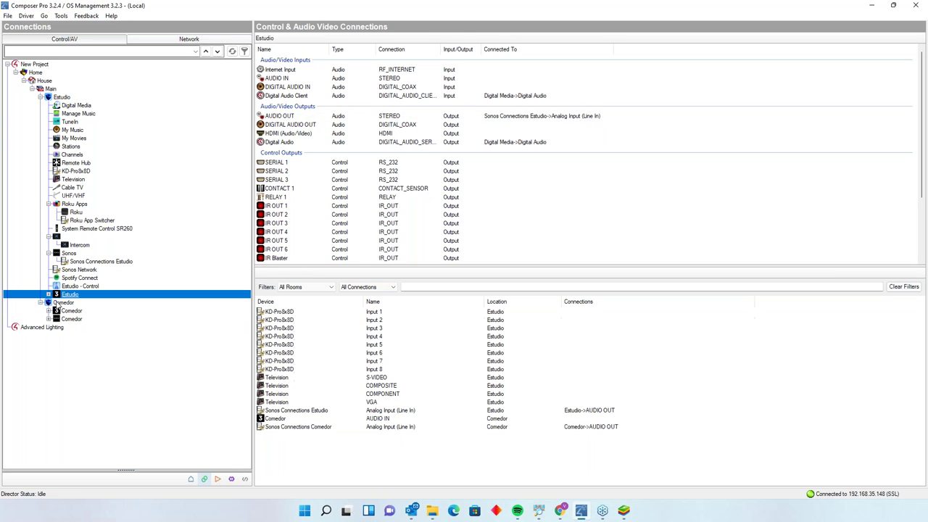
Switch to Spotify, transfer playback from Webinar to this computer, and pause it.
left_click(628, 510)
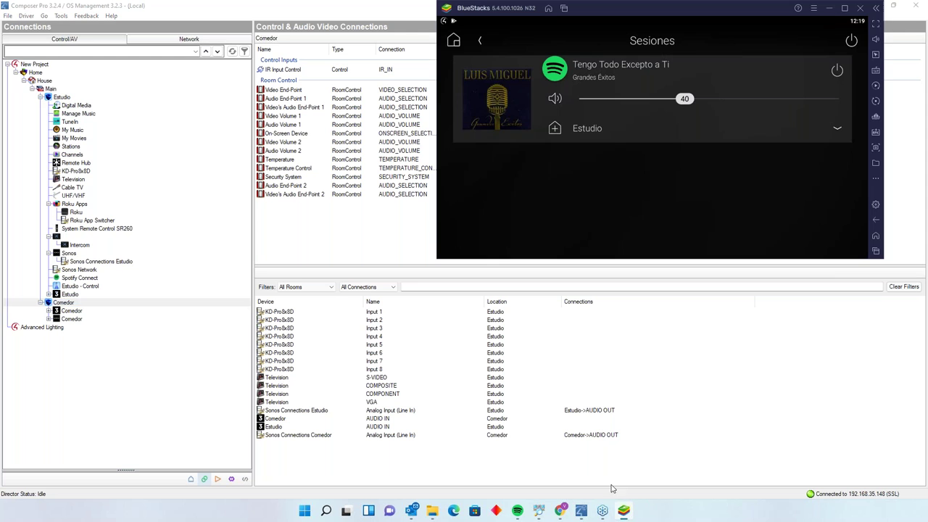
left_click(517, 510)
left_click(349, 408)
scroll(362, 353, "down", 2)
scroll(360, 351, "down", 2)
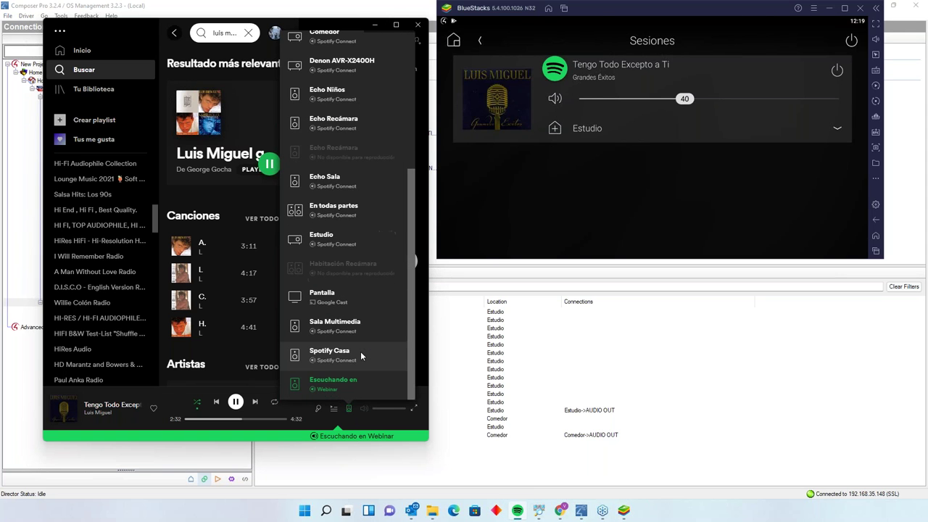
scroll(360, 351, "up", 5)
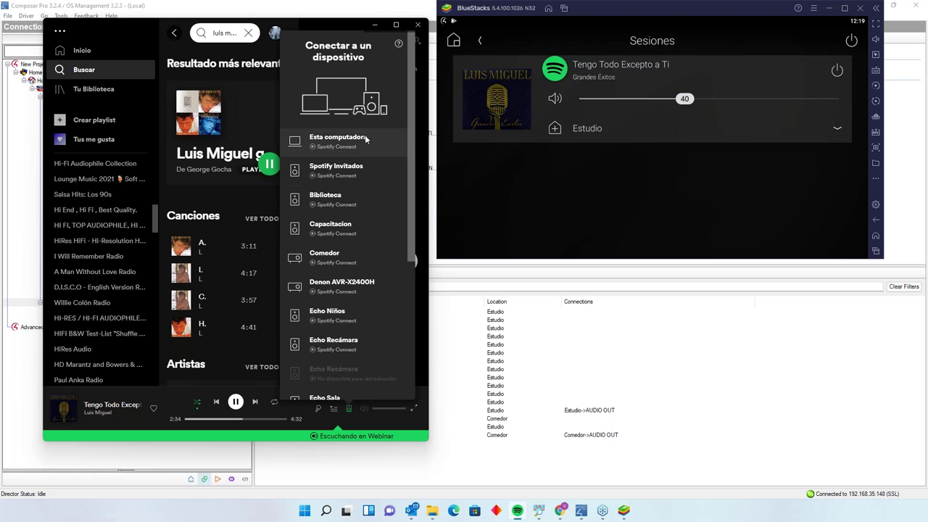
left_click(341, 142)
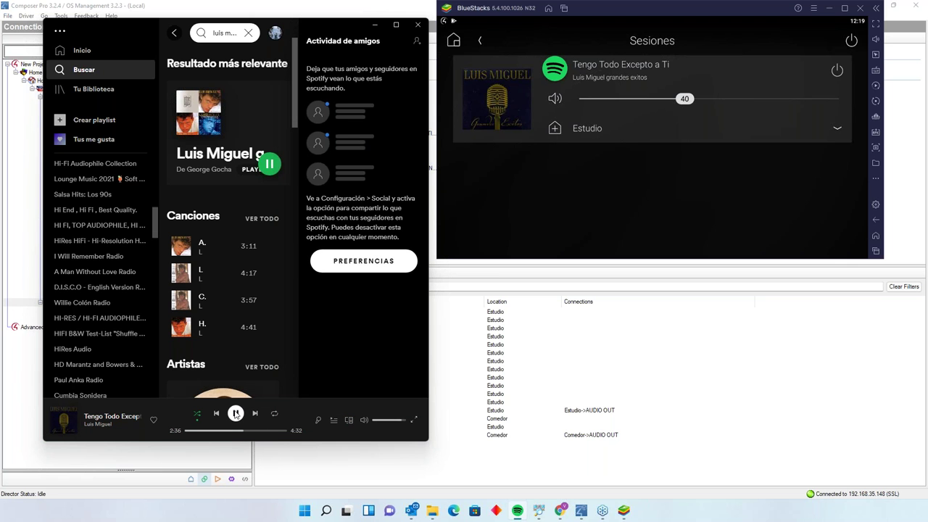
End all active sessions in the Control4 interface.
left_click(374, 25)
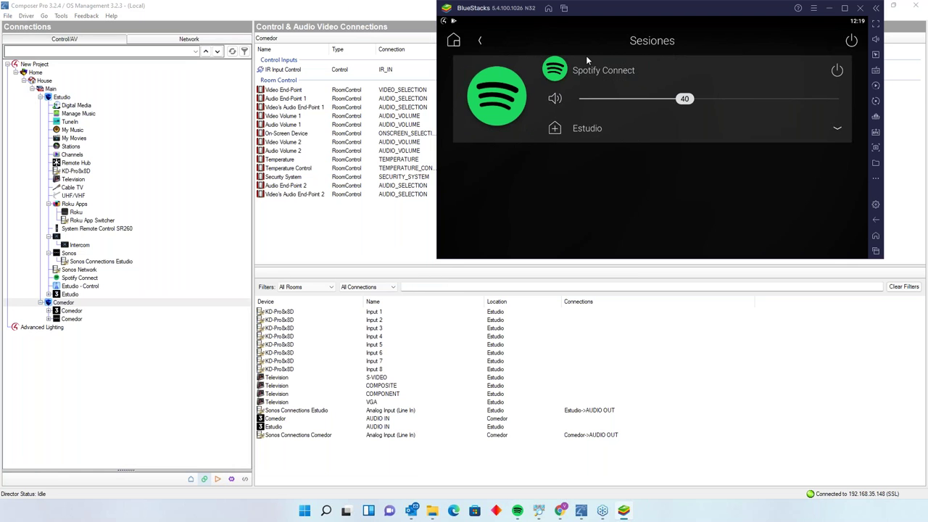
left_click(847, 44)
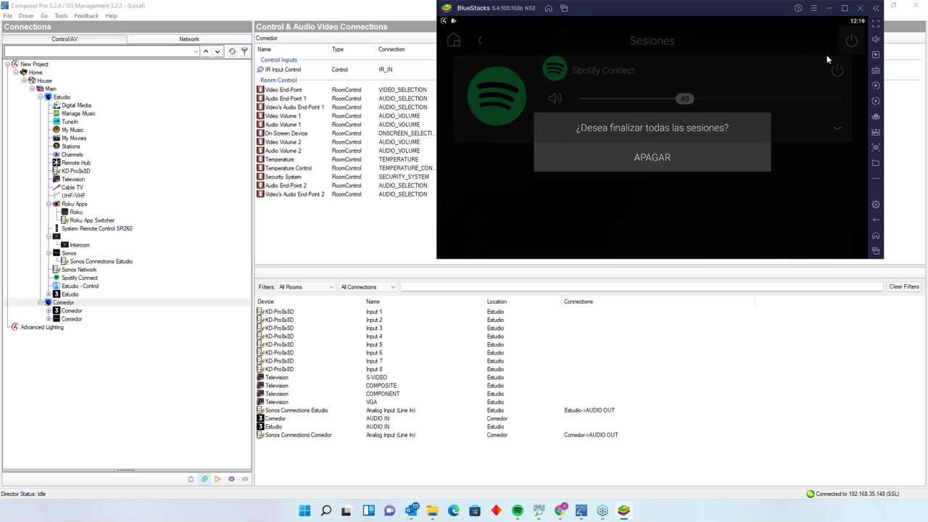
left_click(697, 161)
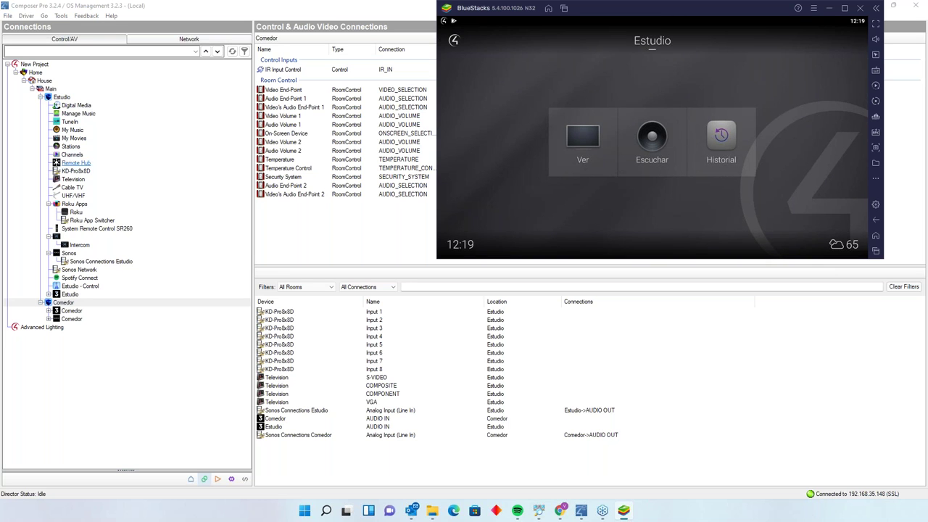
Verify the Comedor room's Audio End-Point 1 and Audio Volume 1 connections and the Comedor controller's AUDIO OUT connection.
left_click(63, 302)
left_click(488, 101)
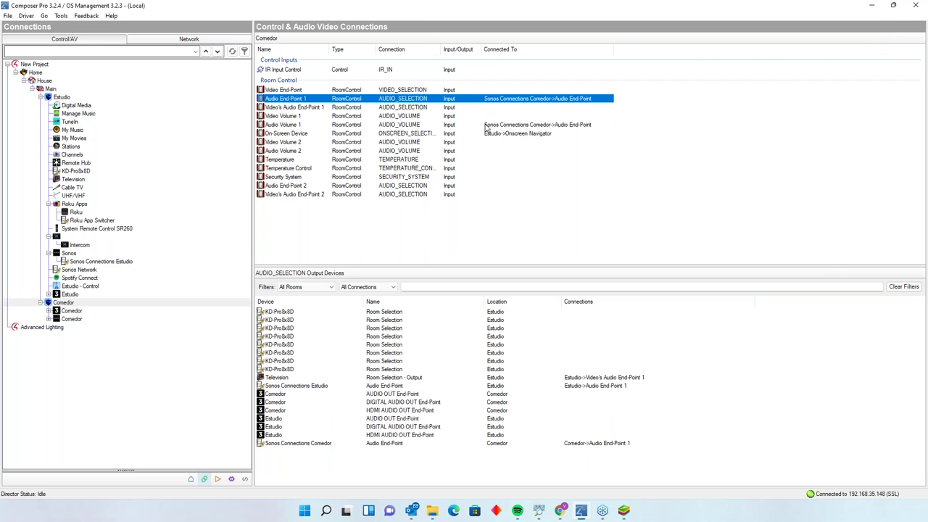
left_click(486, 125)
left_click(414, 100)
left_click(71, 310)
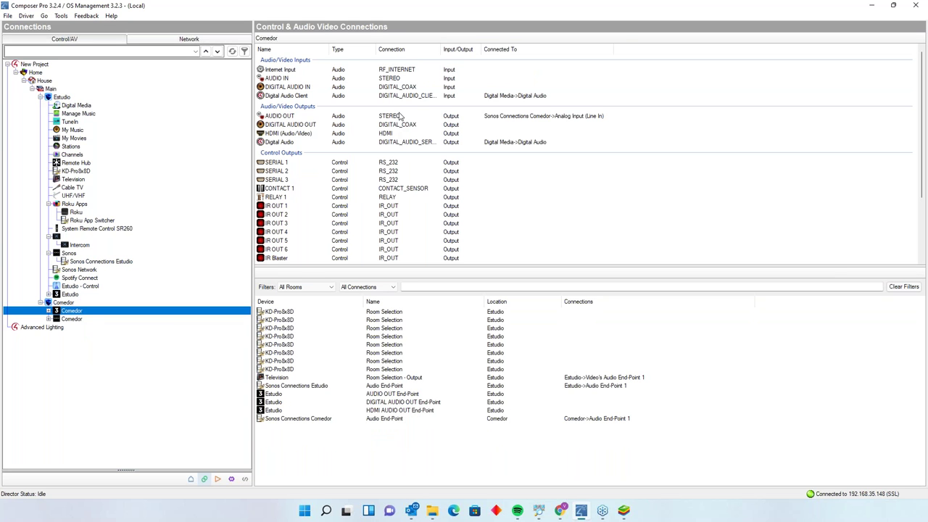
left_click(399, 116)
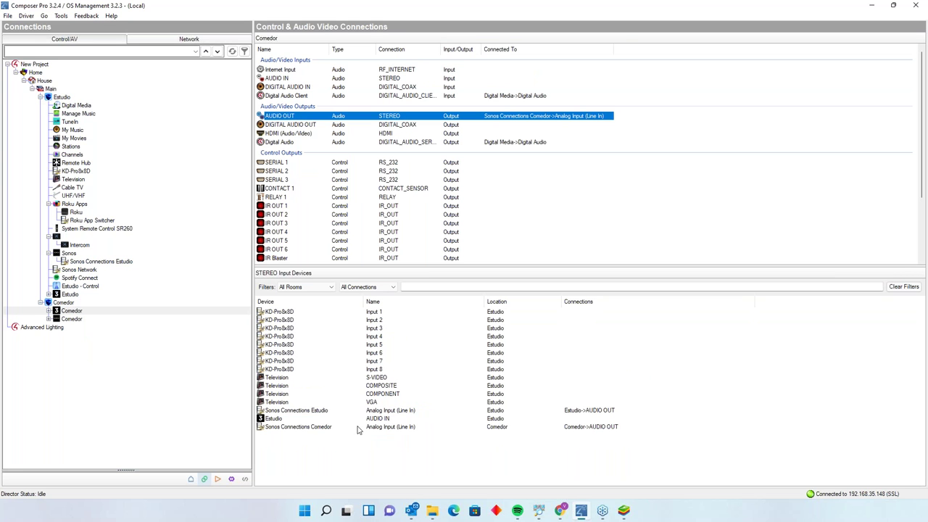
Refresh the project's navigators and switch to the Control4 interface in BlueStacks.
left_click(9, 16)
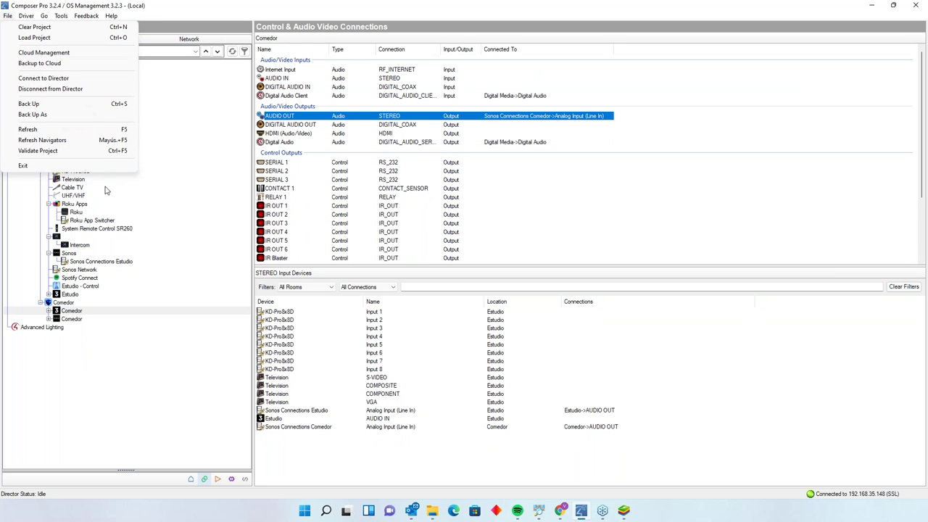
left_click(69, 141)
left_click(623, 511)
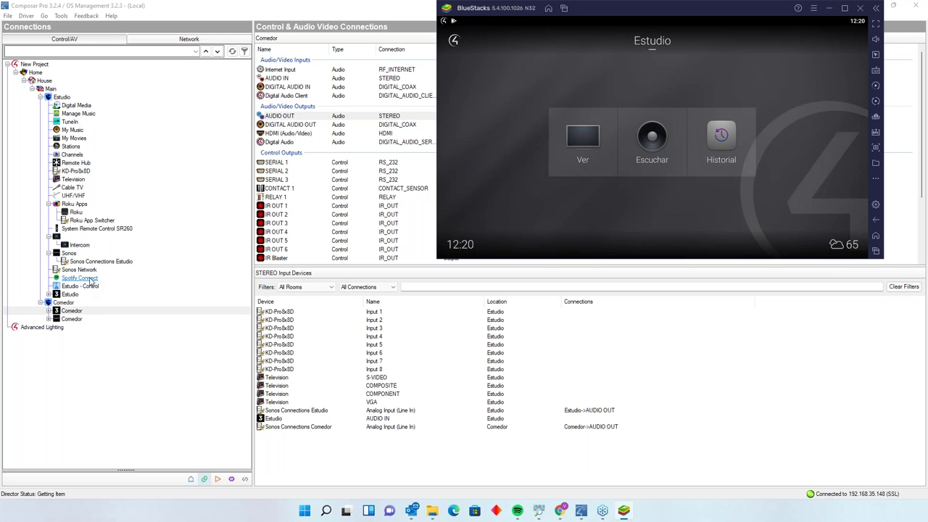
Resume playback in Spotify and transfer it to the Webinar device.
left_click(517, 510)
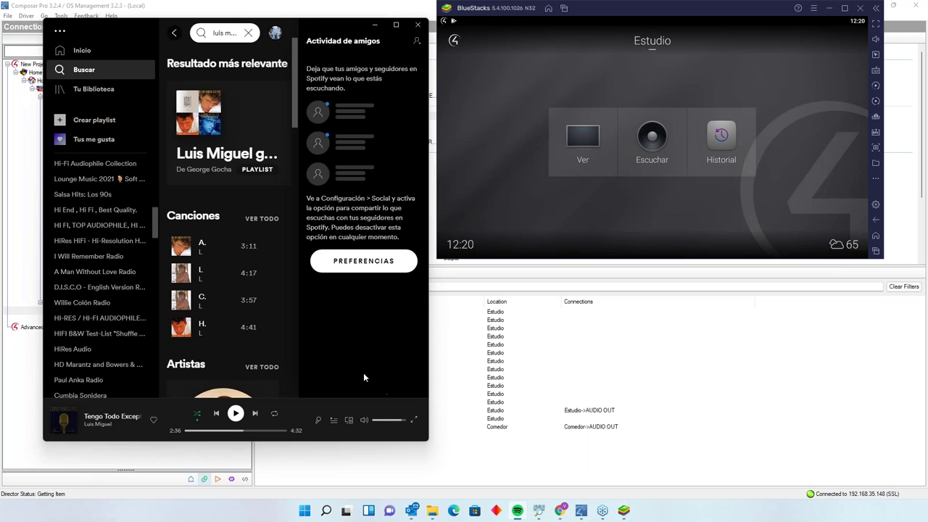
left_click(234, 413)
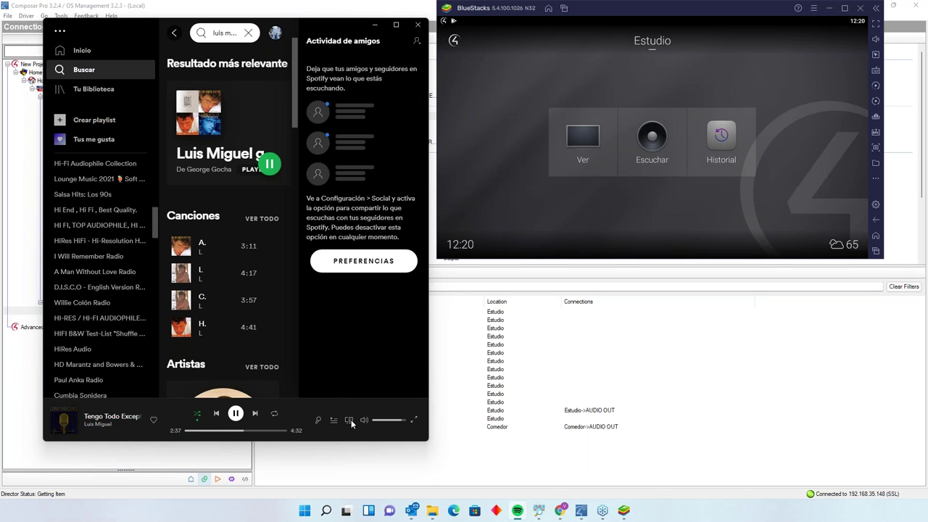
left_click(348, 420)
scroll(389, 291, "down", 5)
scroll(366, 366, "down", 1)
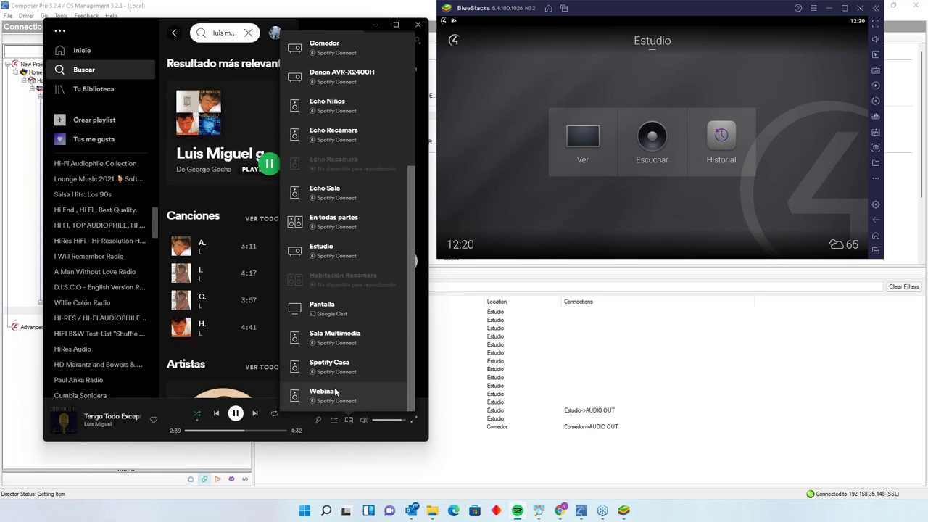
left_click(334, 389)
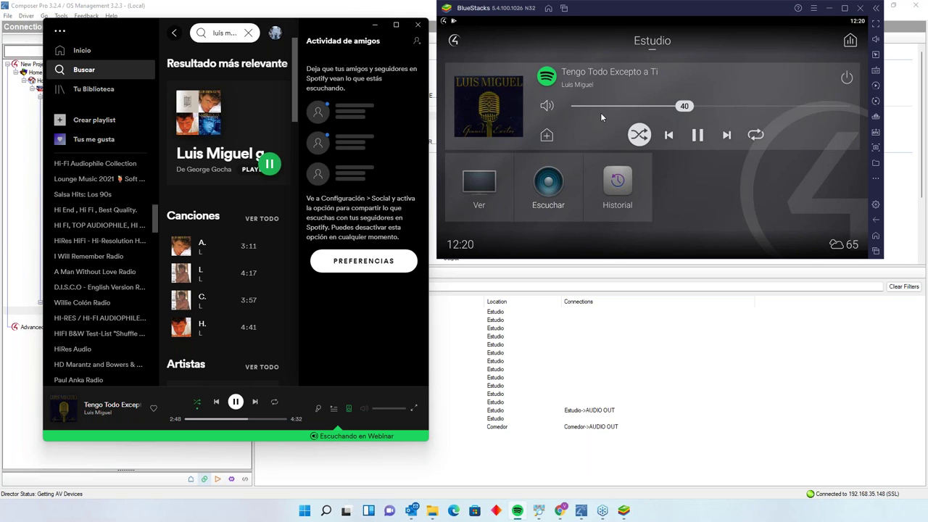
Add the Comedor room to the Estudio playback session and check the session's room list.
left_click(547, 135)
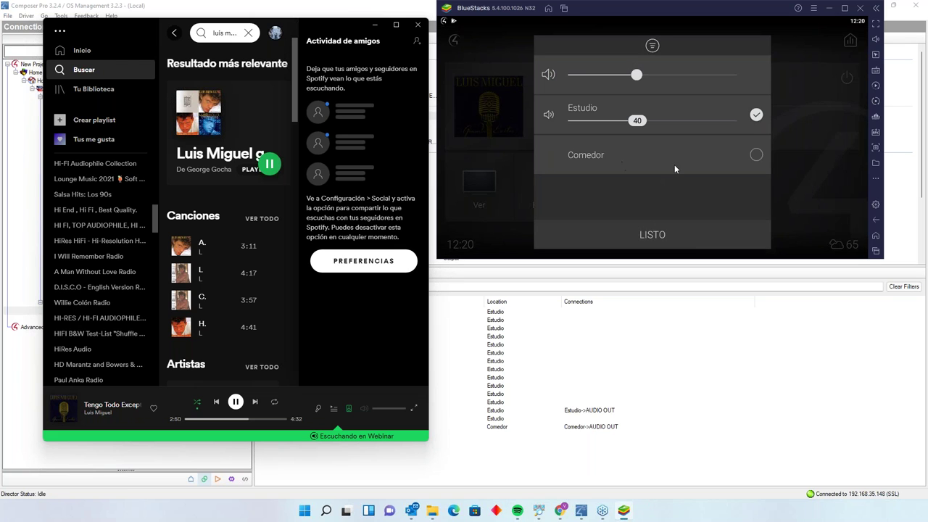
left_click(754, 158)
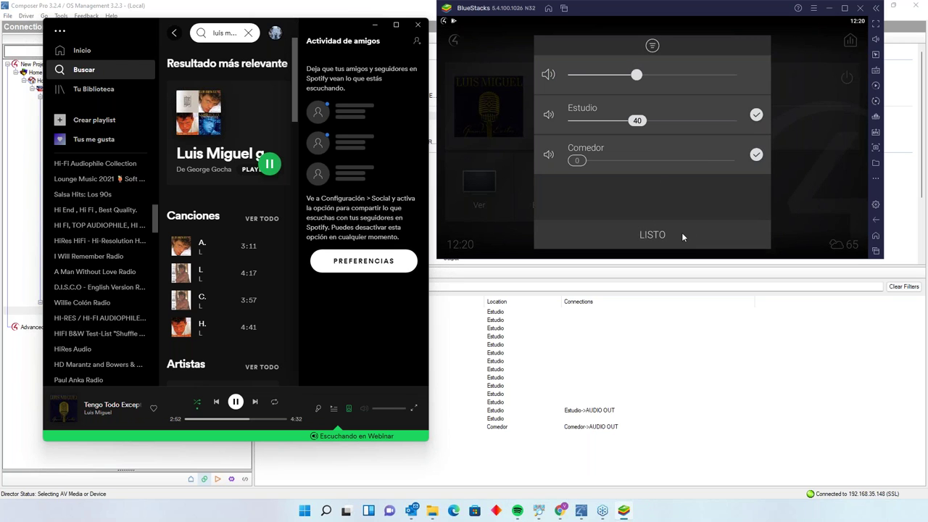
left_click(682, 233)
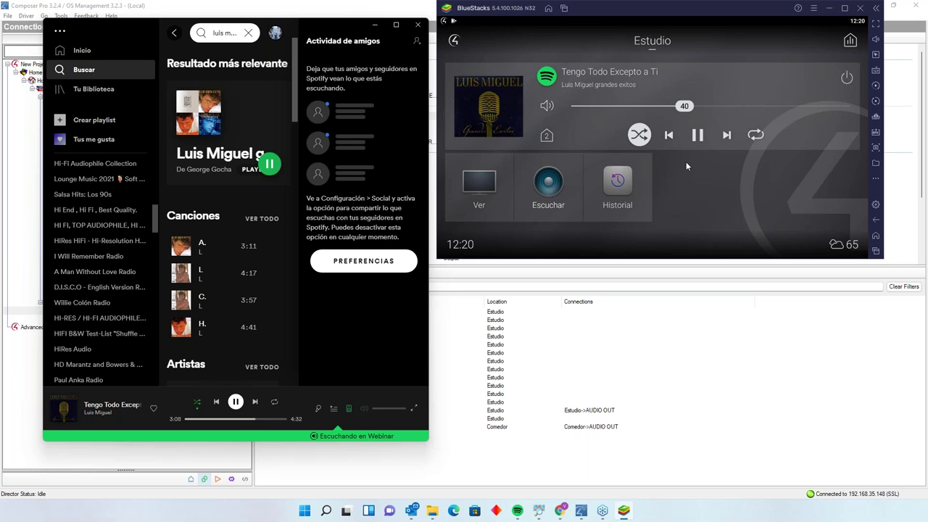
left_click(544, 135)
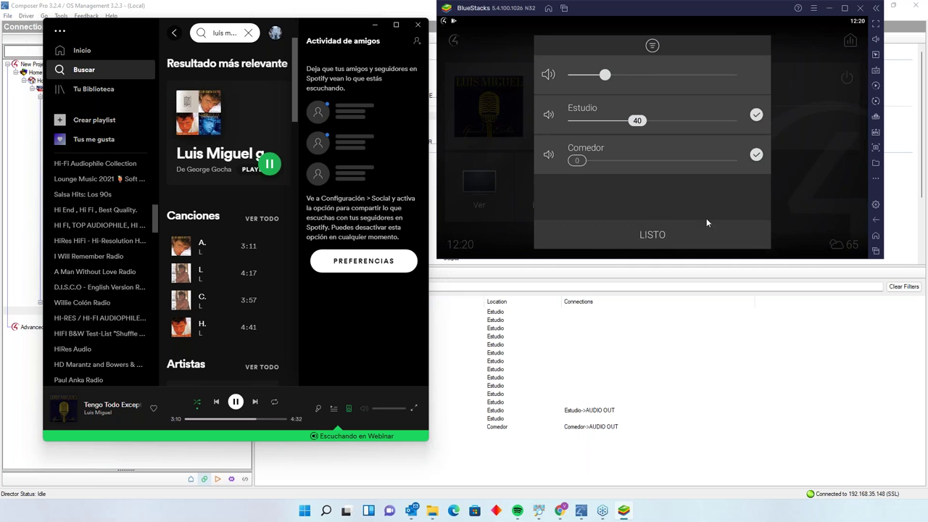
left_click(726, 232)
Expand the shared session in the active sessions, set Estudio's volume to 41 and try to raise Comedor's volume from 34 to match.
left_click(850, 42)
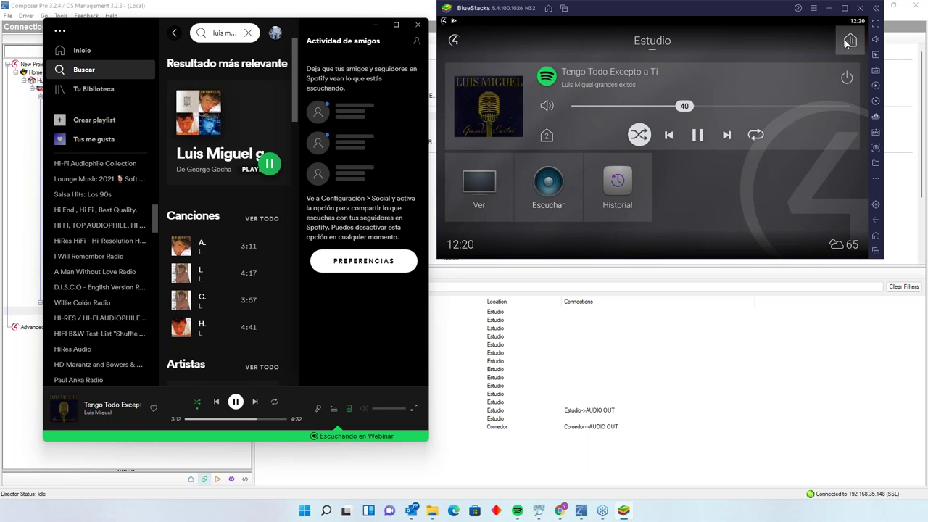
left_click(837, 128)
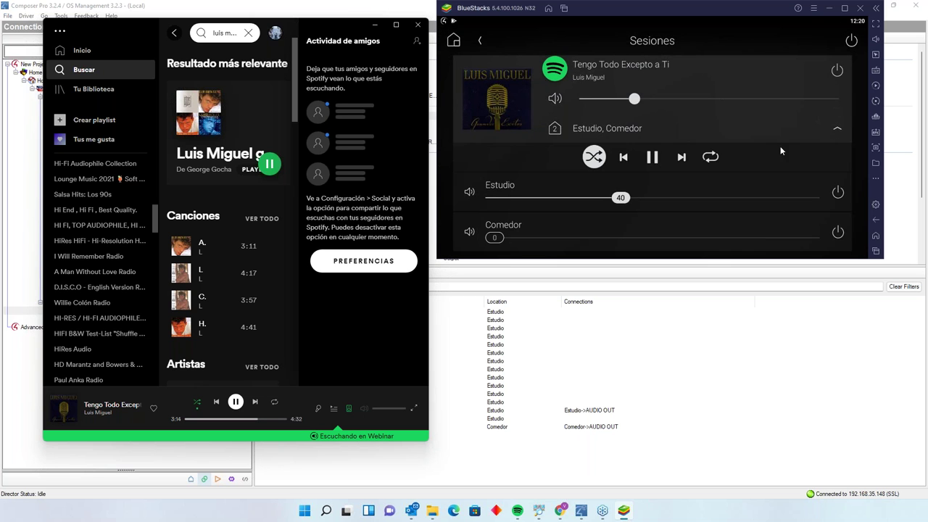
left_click_drag(496, 237, 601, 236)
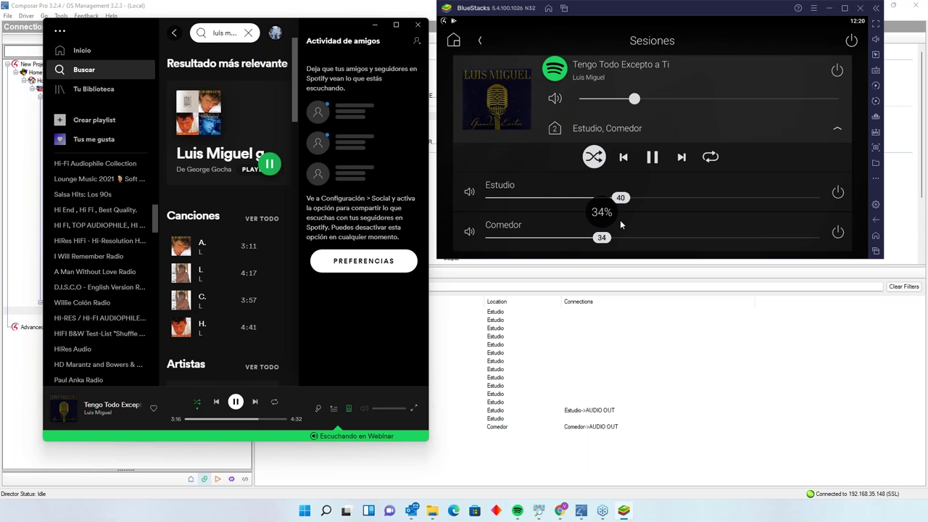
mouse_move(623, 198)
left_mouse_down()
mouse_move(649, 198)
mouse_move(624, 198)
left_mouse_up()
left_click_drag(601, 238, 626, 239)
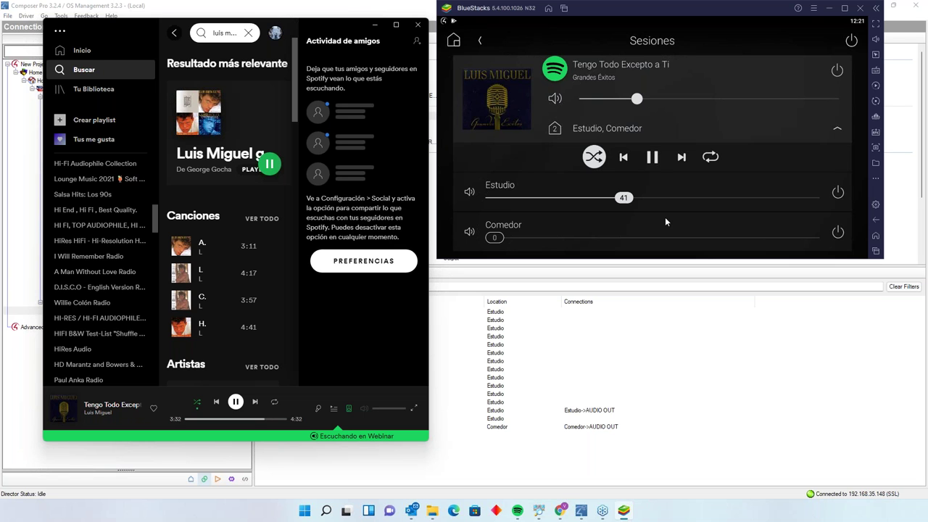
End the shared Estudio and Comedor session and transfer Spotify playback back to this computer.
left_click(837, 72)
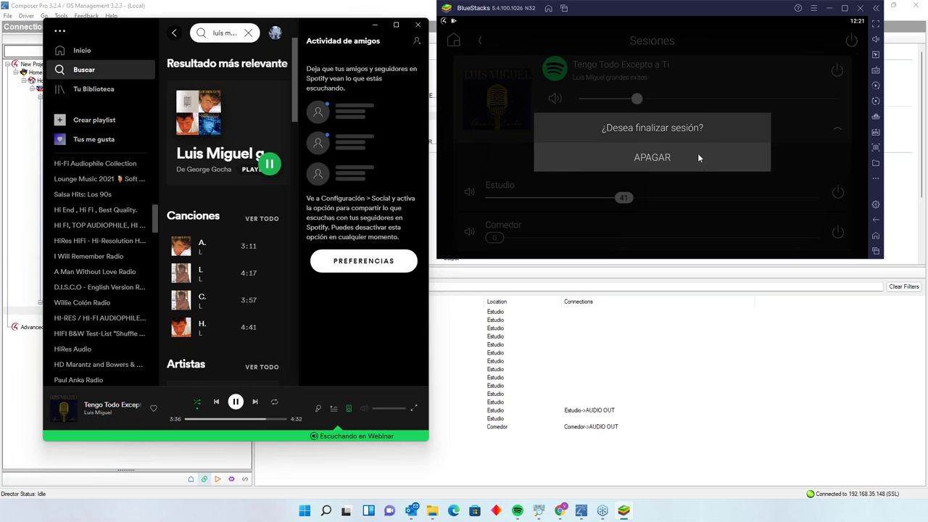
left_click(698, 157)
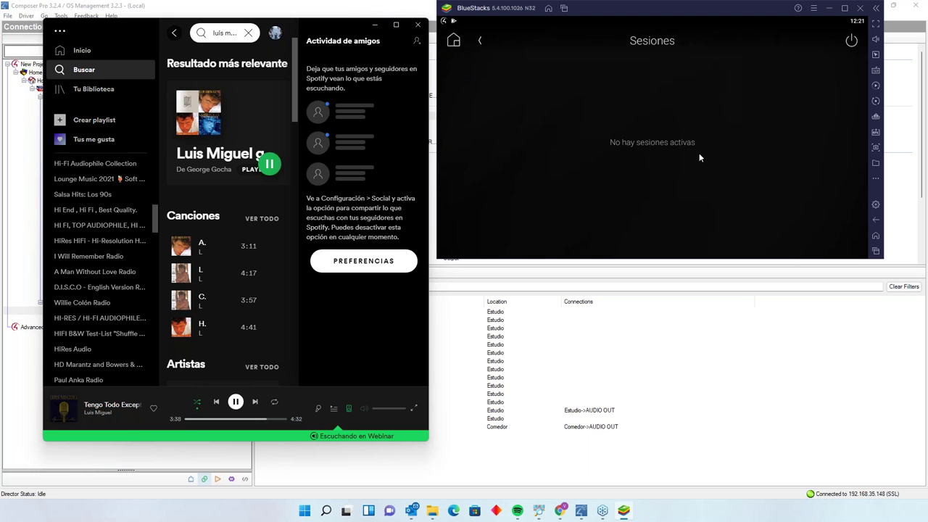
left_click(349, 408)
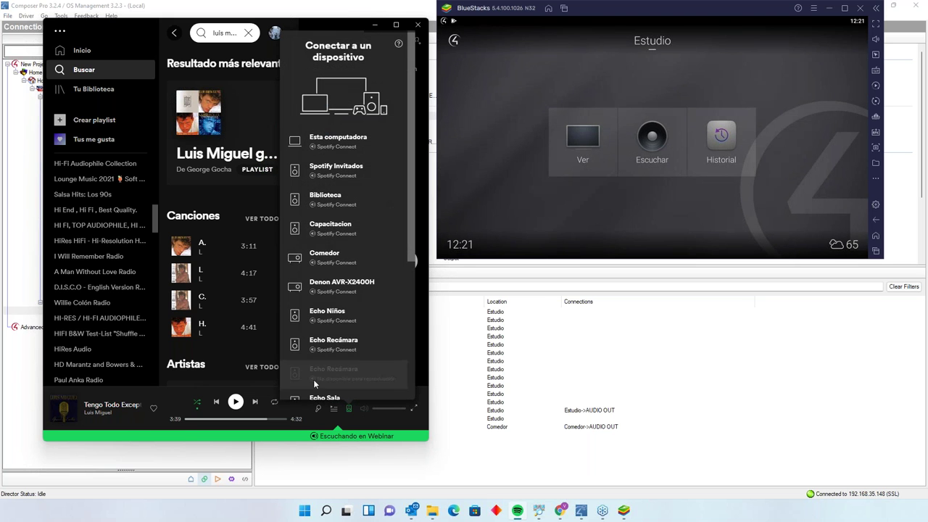
left_click(338, 139)
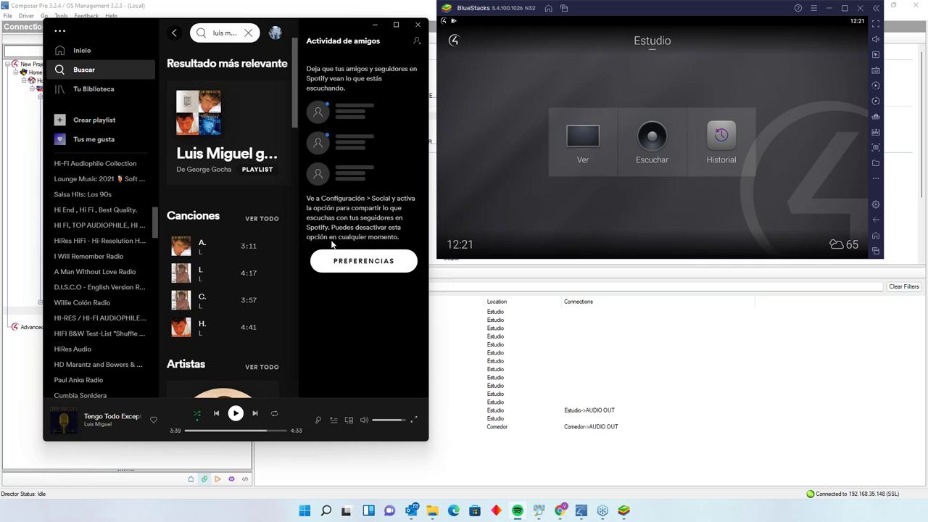
Switch to Composer Pro and disconnect the Comedor controller's AUDIO OUT from the Sonos Connections Comedor analog line input.
left_click(202, 466)
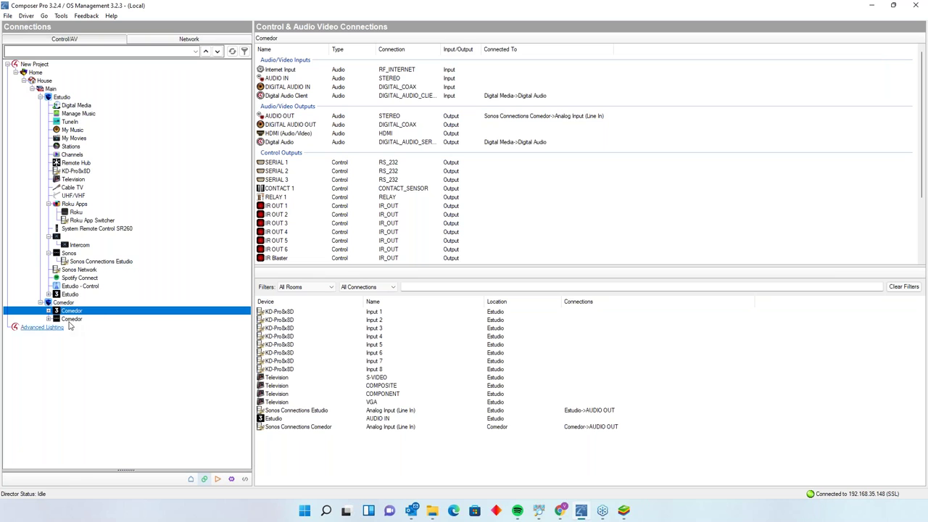
left_click(192, 480)
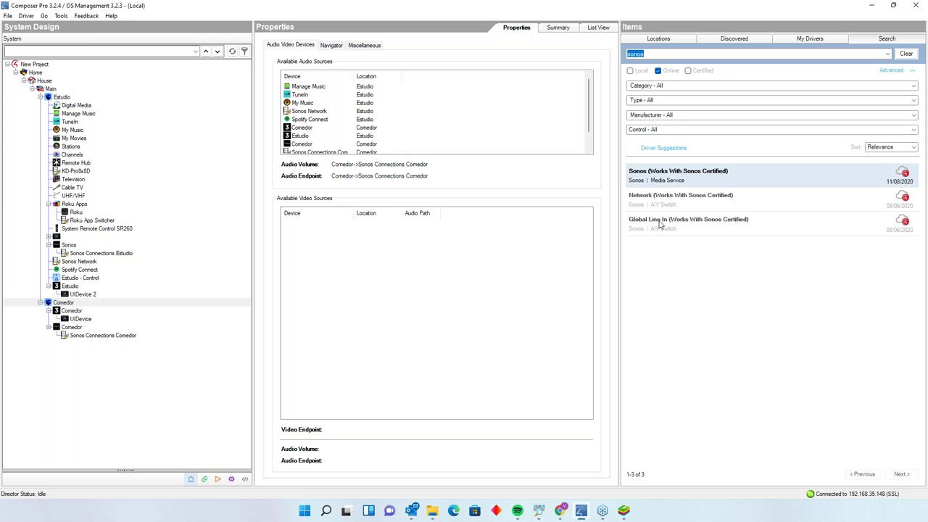
mouse_move(661, 232)
left_click(203, 479)
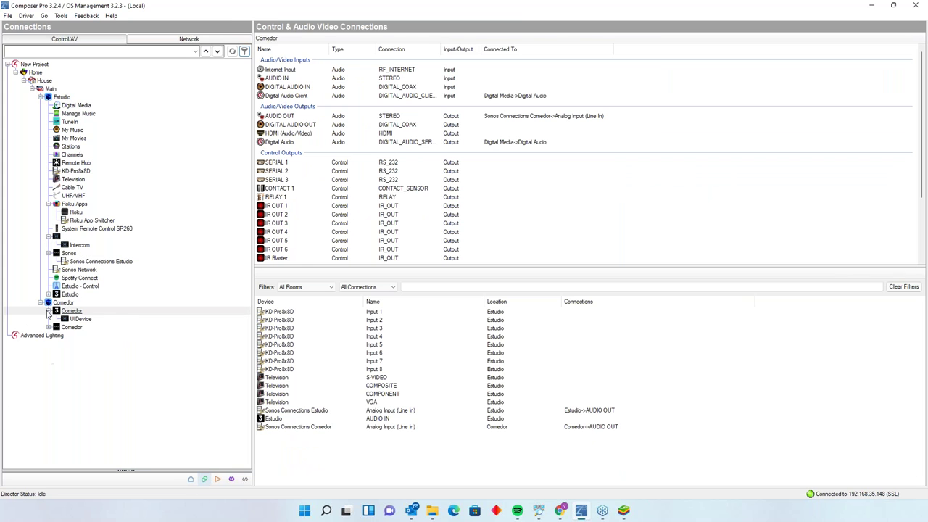
left_click(49, 327)
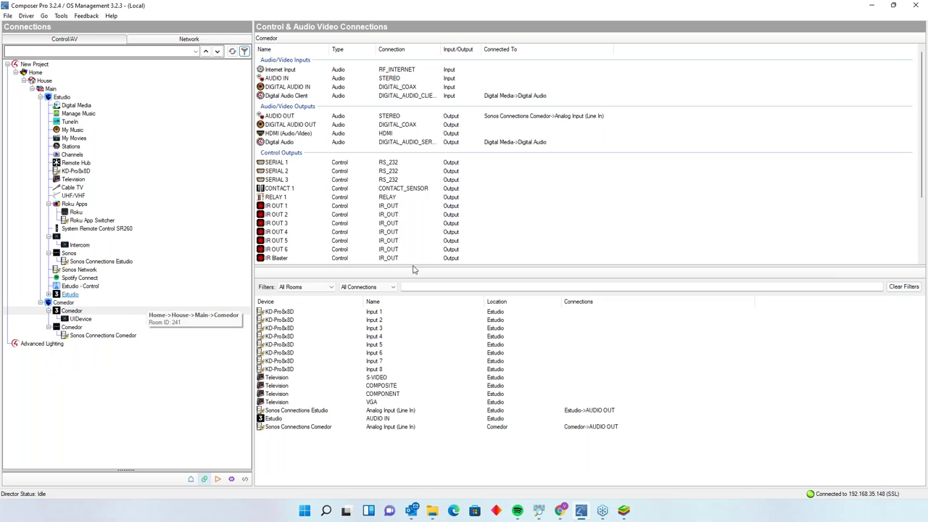
right_click(554, 118)
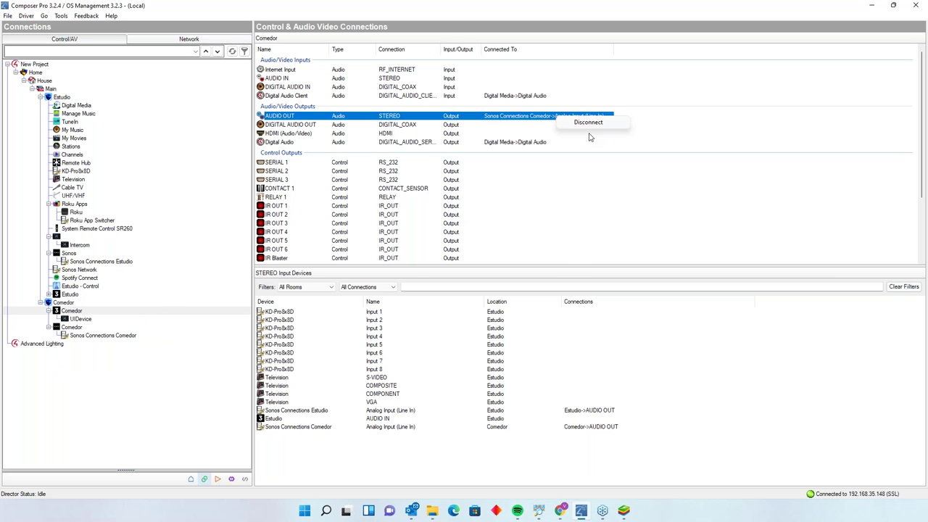
left_click(585, 123)
left_click(495, 291)
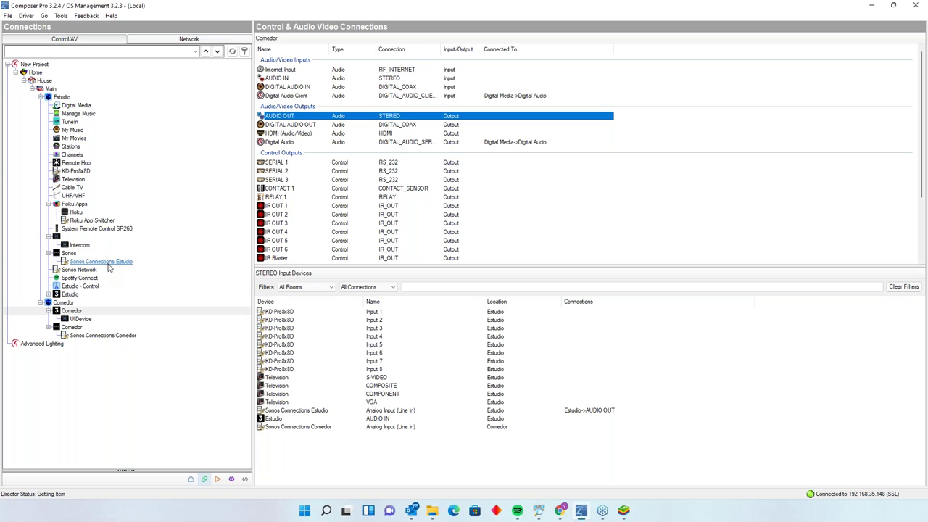
Disconnect the Estudio controller's AUDIO OUT from the Sonos Connections Estudio analog line input.
left_click(69, 294)
right_click(505, 118)
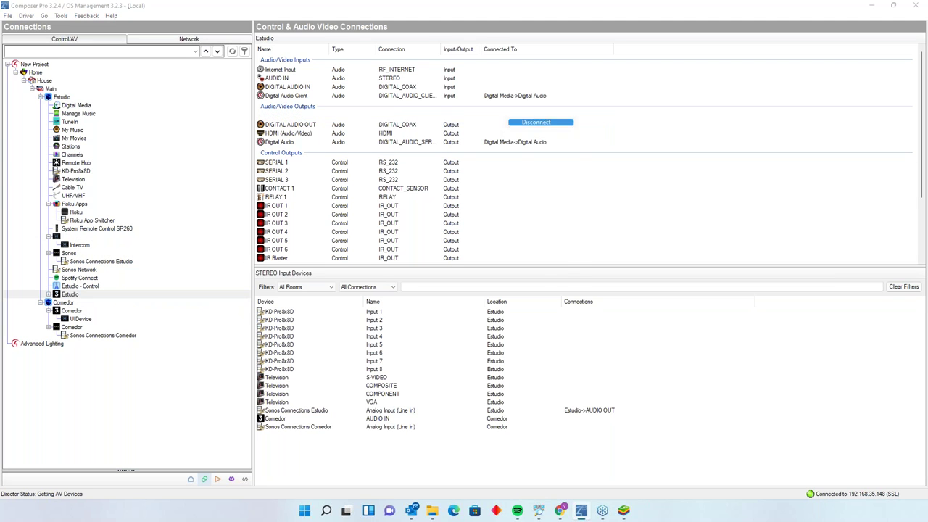
left_click(535, 123)
left_click(497, 289)
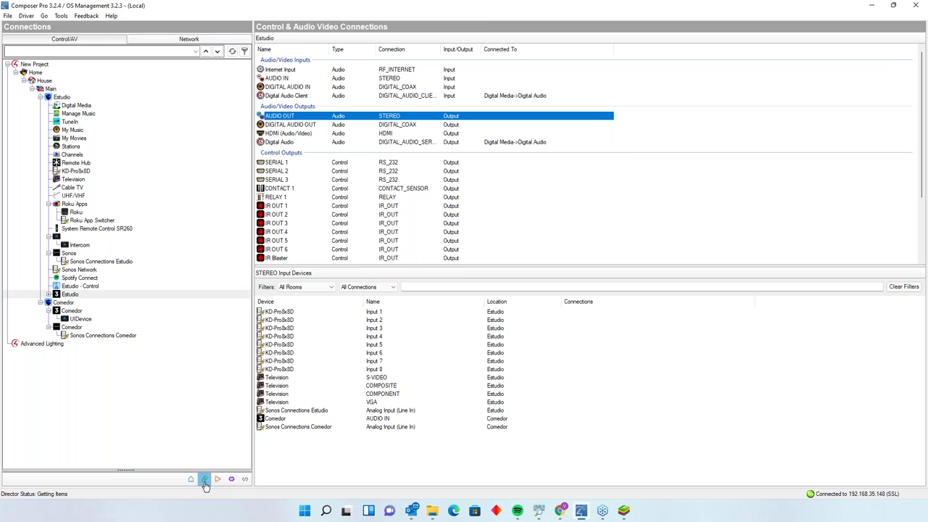
Add the Sonos Global Line In driver to the project and place it in the Estudio room.
left_click(192, 479)
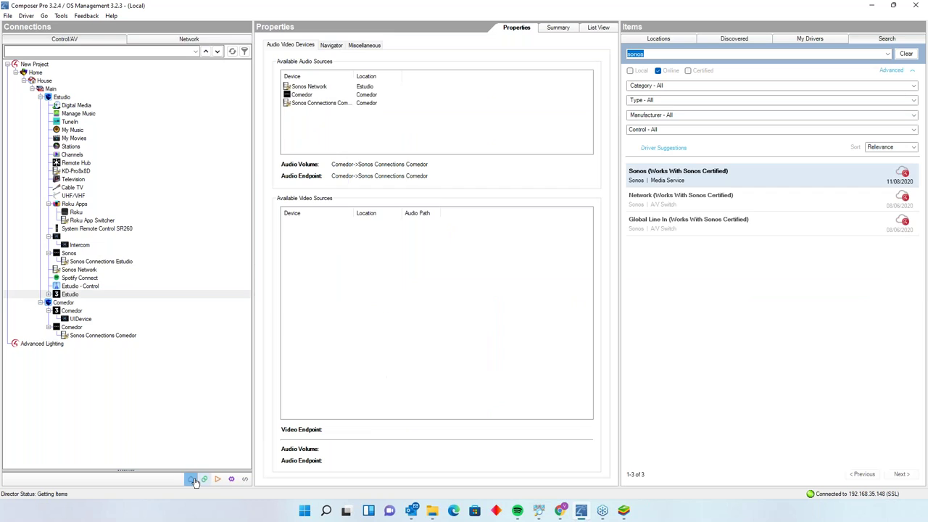
left_click(697, 224)
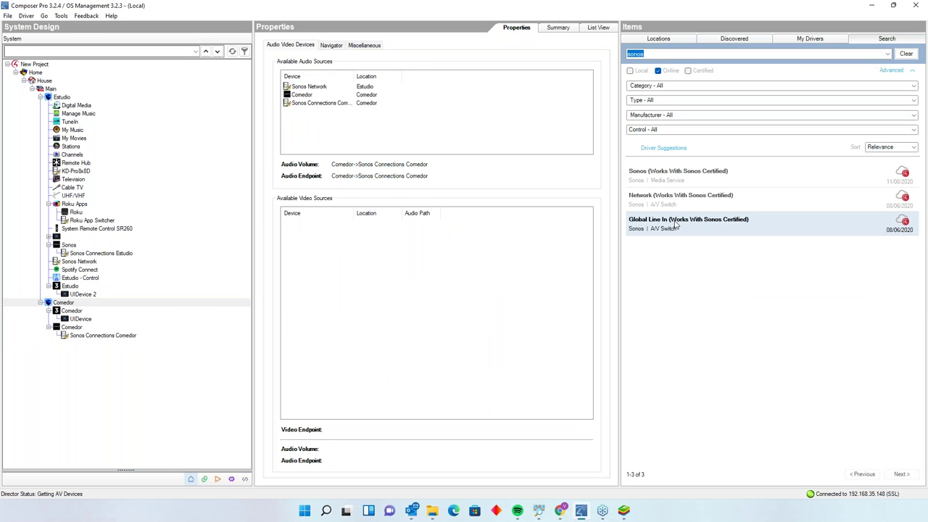
left_click_drag(676, 224, 204, 259)
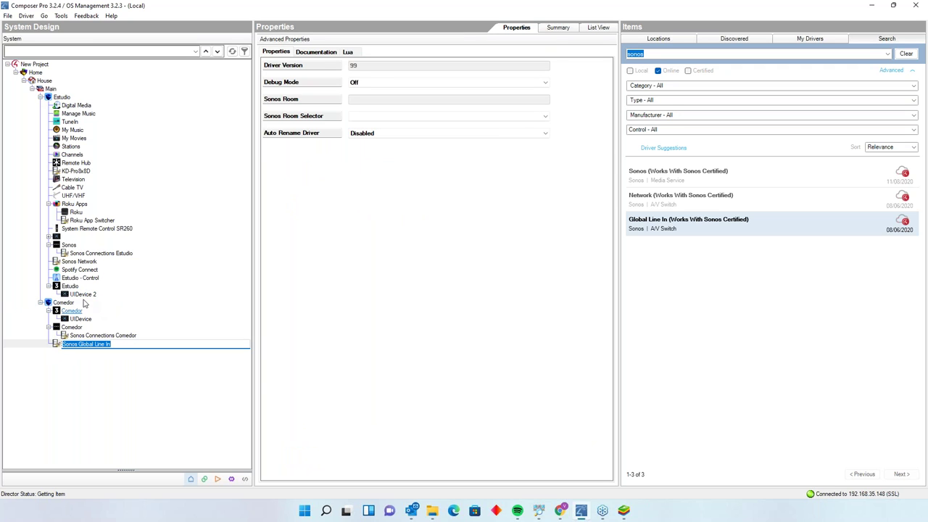
left_click_drag(84, 343, 92, 305)
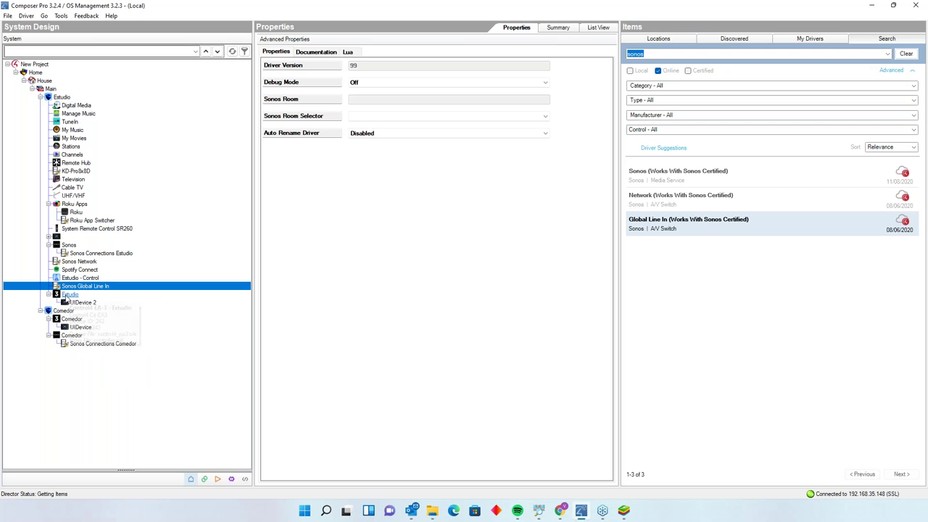
Connect the Sonos Global Line In's STEREO input to the Estudio controller's AUDIO OUT.
left_click(204, 479)
left_click(110, 293)
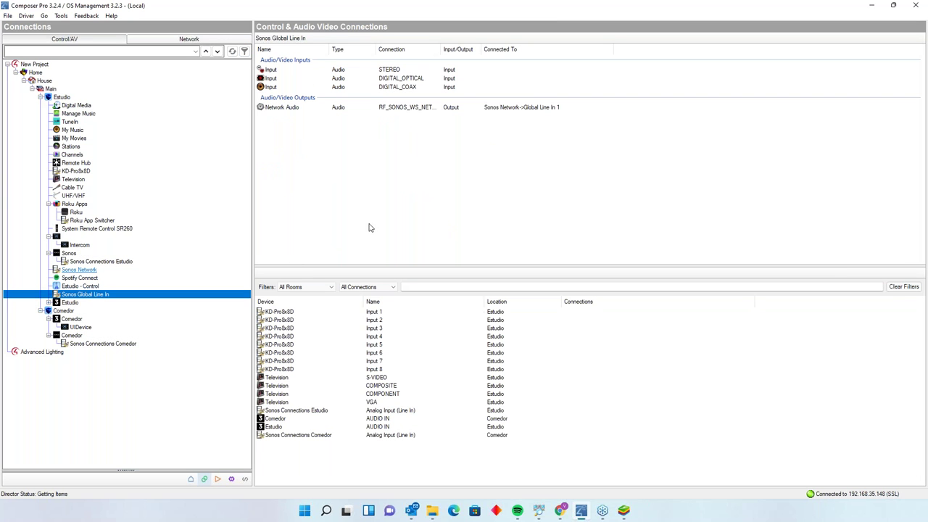
left_click(390, 70)
left_click_drag(390, 70, 345, 411)
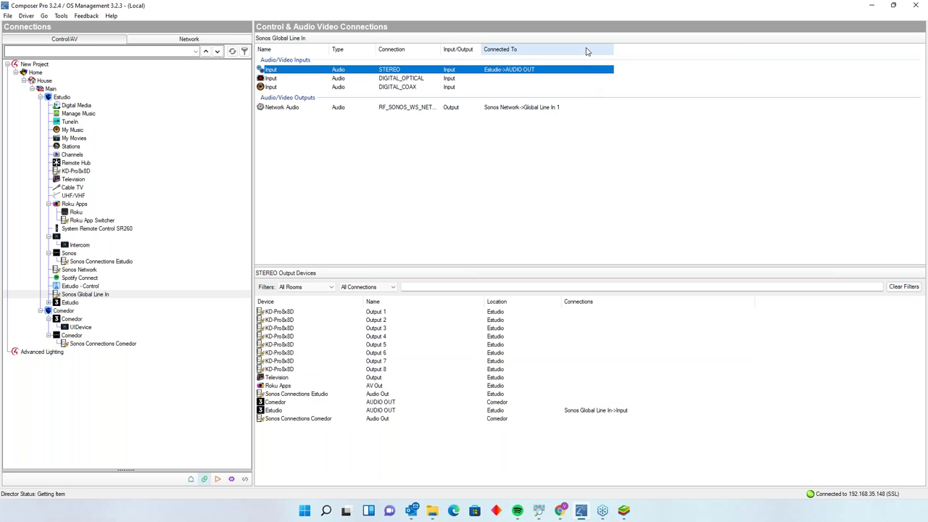
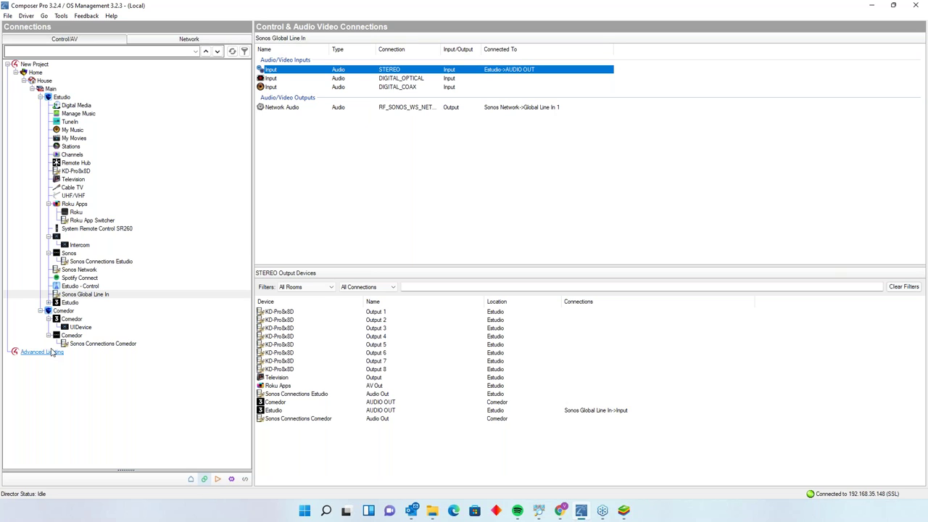
Connect the Sonos Global Line In's Network Audio output to Global Line In 2 on the Sonos Network as well.
left_click(93, 295)
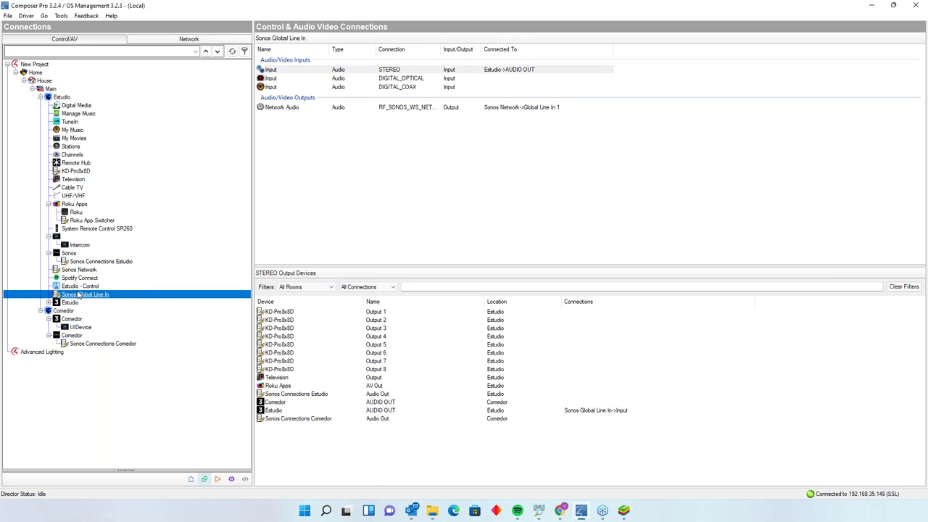
left_click(79, 286)
left_click(84, 294)
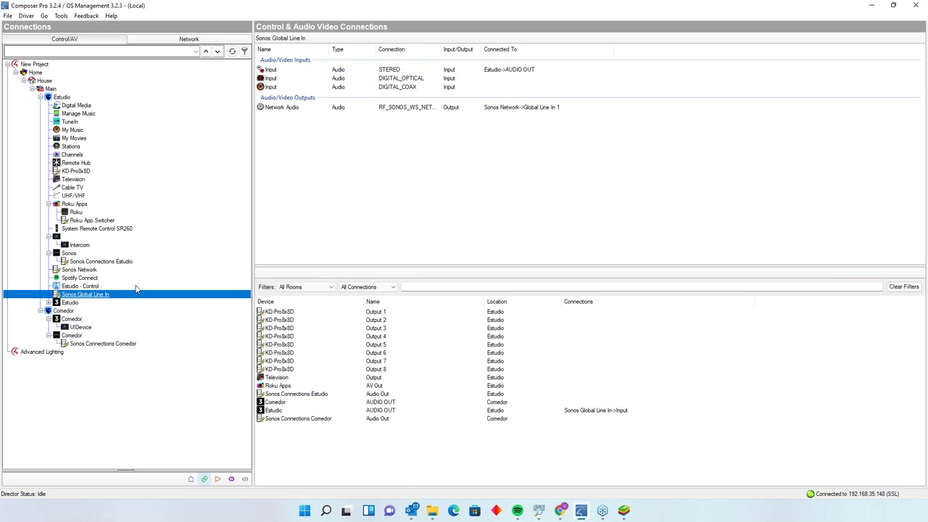
left_click(464, 107)
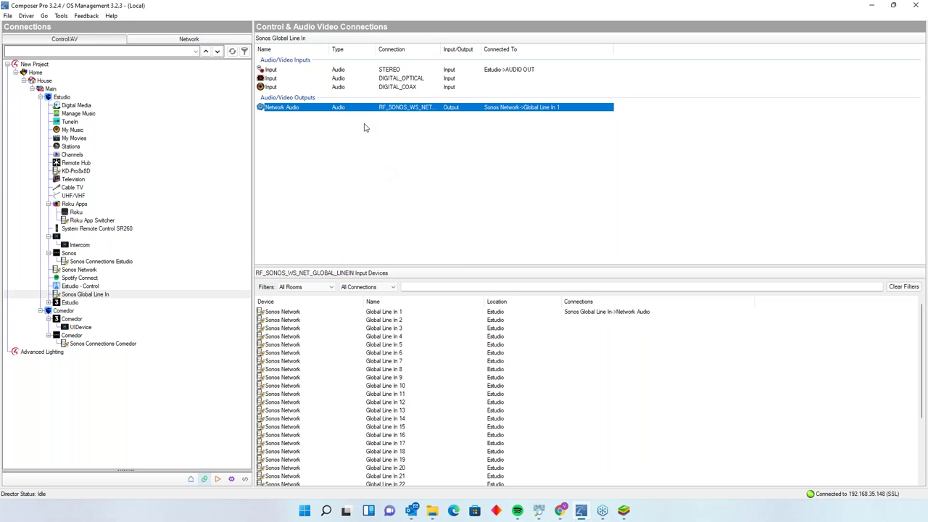
double_click(474, 319)
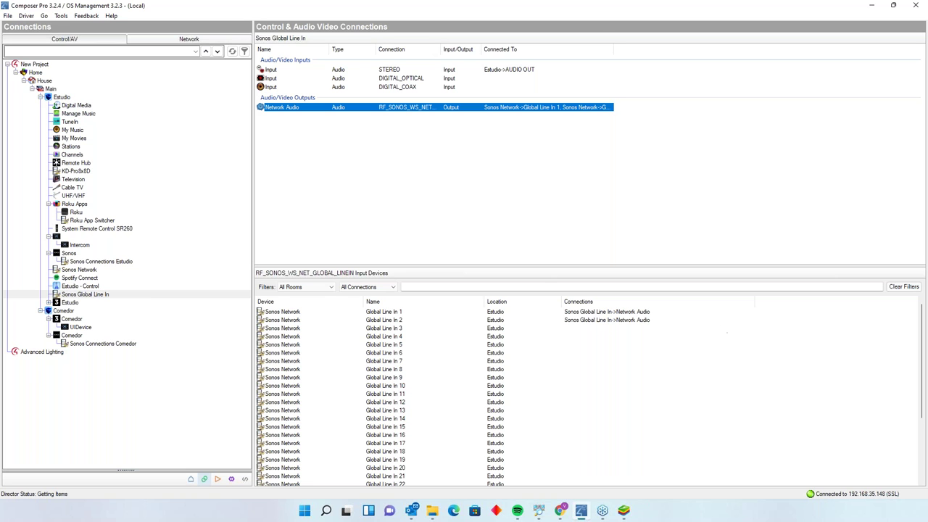
Refresh the project's navigators and bring up the BlueStacks Control4 interface together with Spotify.
left_click(8, 15)
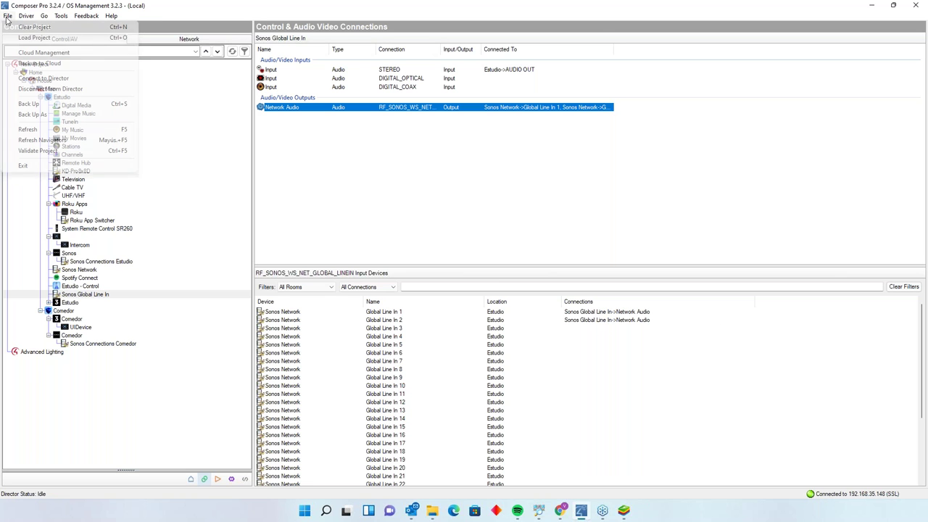
left_click(61, 142)
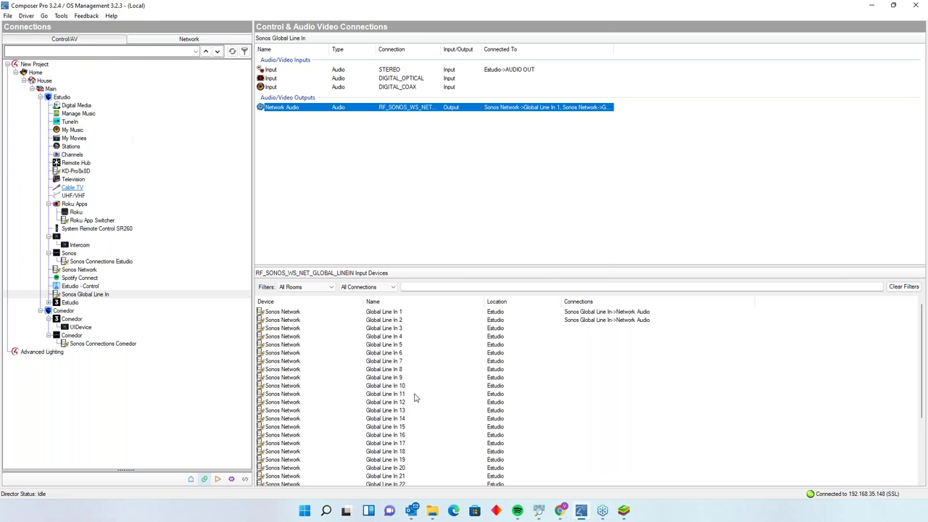
left_click(623, 510)
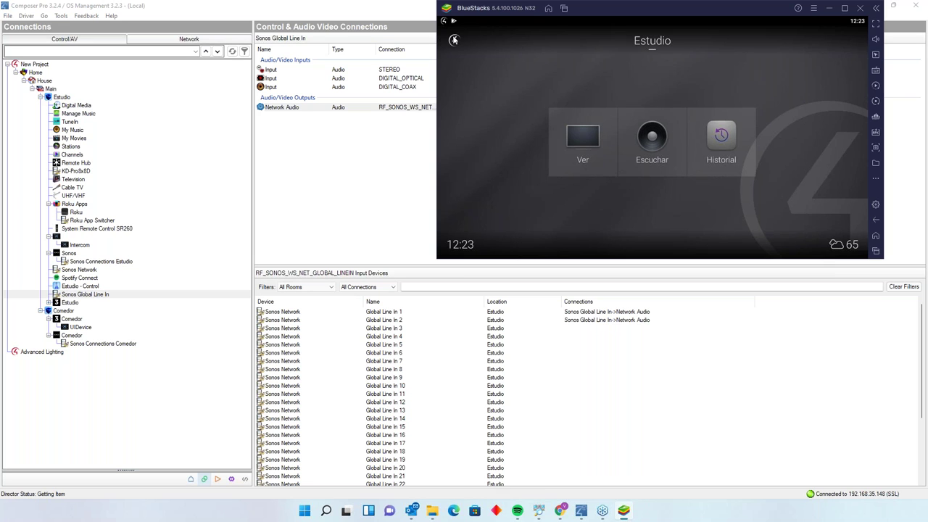
left_click(517, 510)
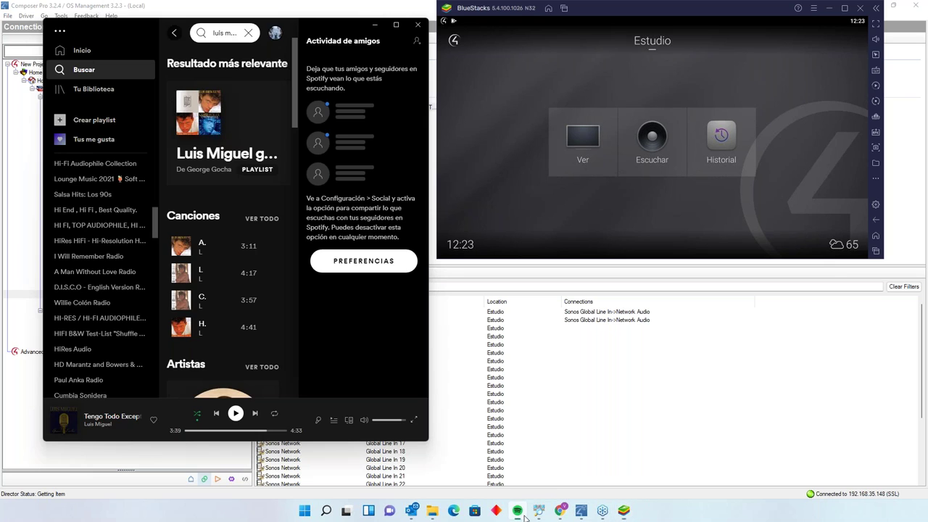
Play Luis Miguel's Besame Mucho in Spotify and send the playback to the Webinar Spotify Connect device.
left_click(349, 424)
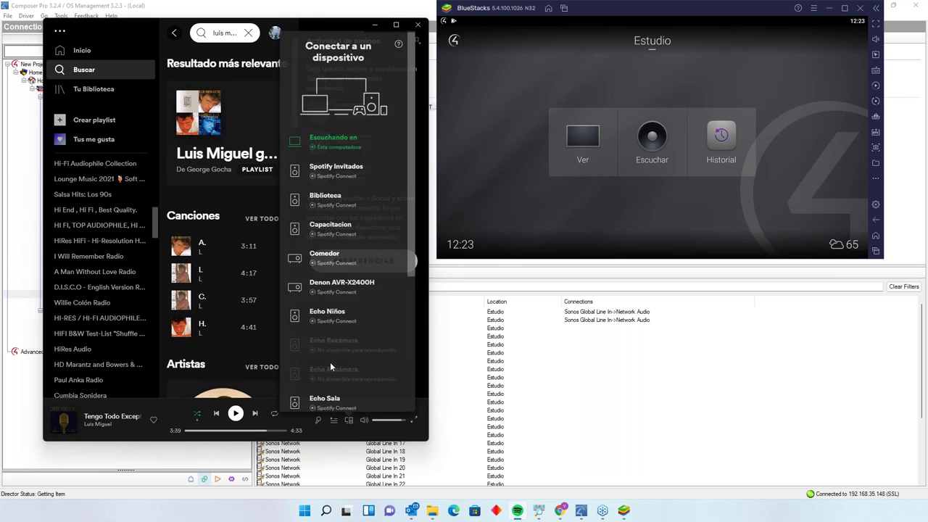
left_click(236, 413)
left_click(254, 413)
left_click(254, 413)
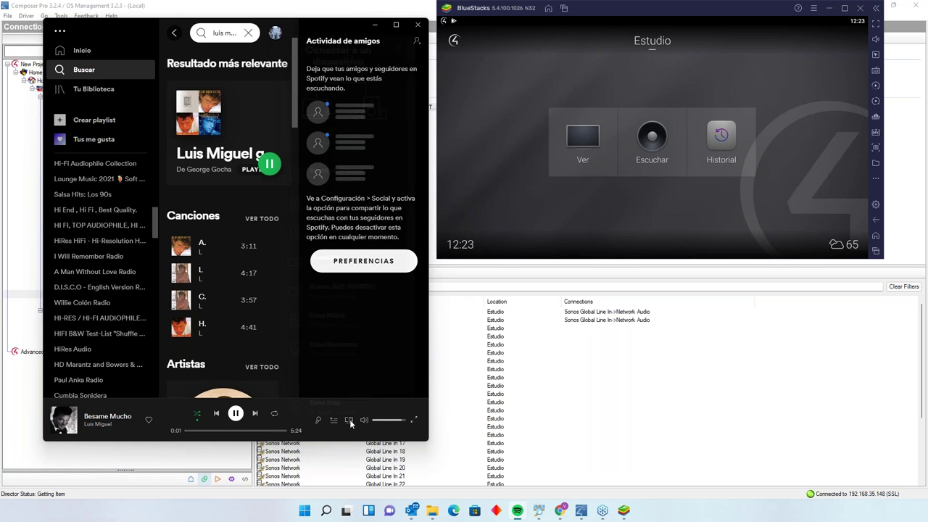
left_click(348, 420)
left_click_drag(408, 255, 408, 406)
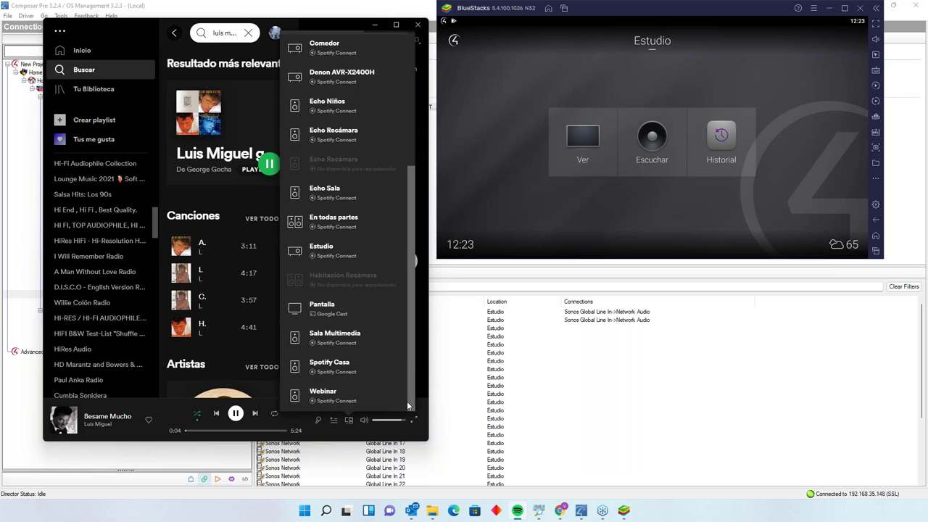
left_click(347, 400)
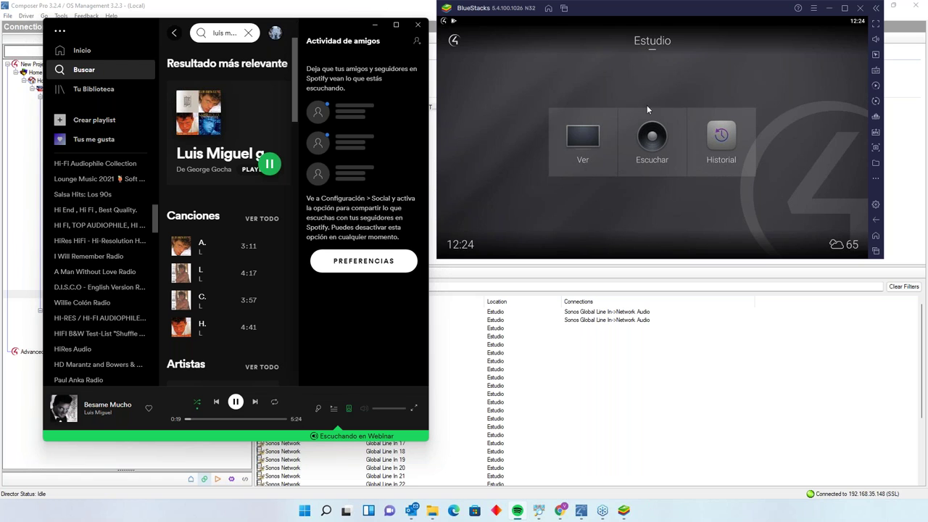
In the BlueStacks Control4 interface, review Estudio's Ver sources, start Line In from its Escuchar sources and return to the room's home screen.
left_click(585, 152)
left_click(482, 44)
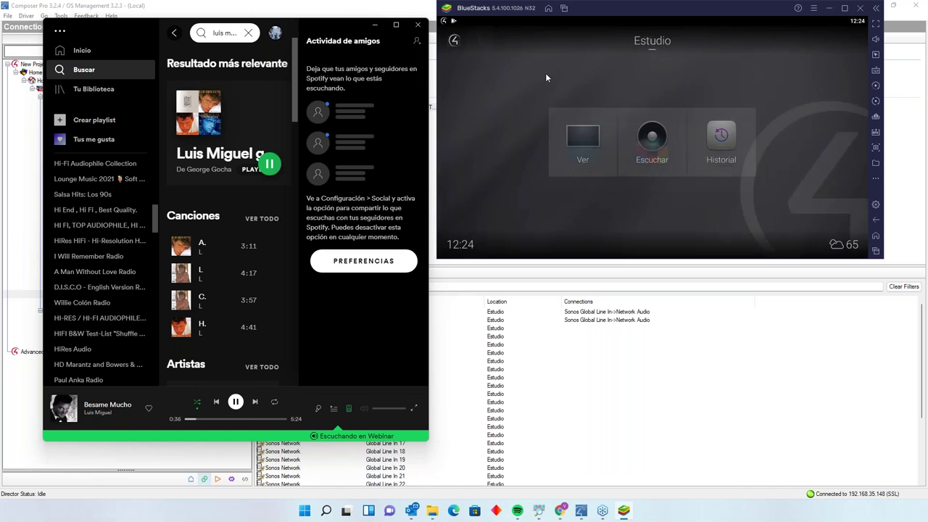
left_click(652, 145)
left_click(479, 40)
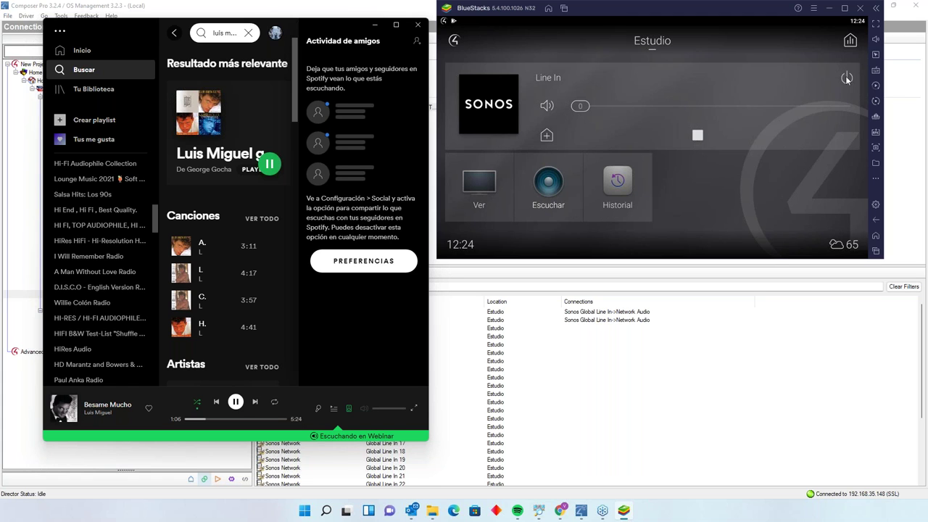
Raise the Estudio room's Line In volume to 29 and review the Sonos Global Line In connections in Composer Pro.
left_click_drag(591, 107, 670, 97)
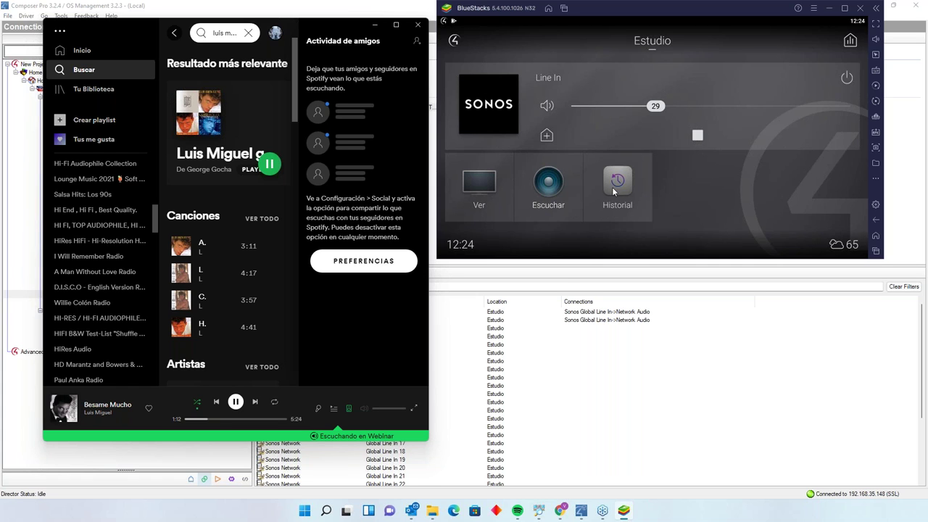
left_click(680, 327)
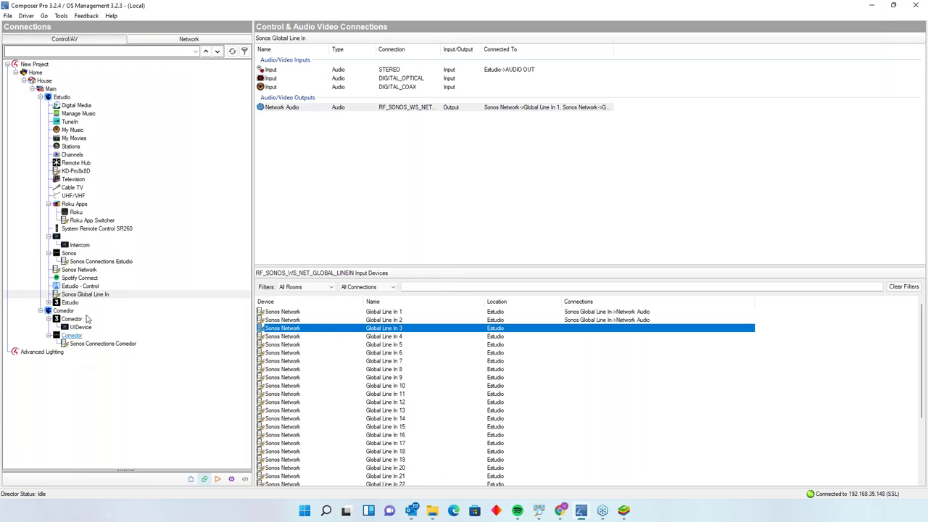
left_click(105, 295)
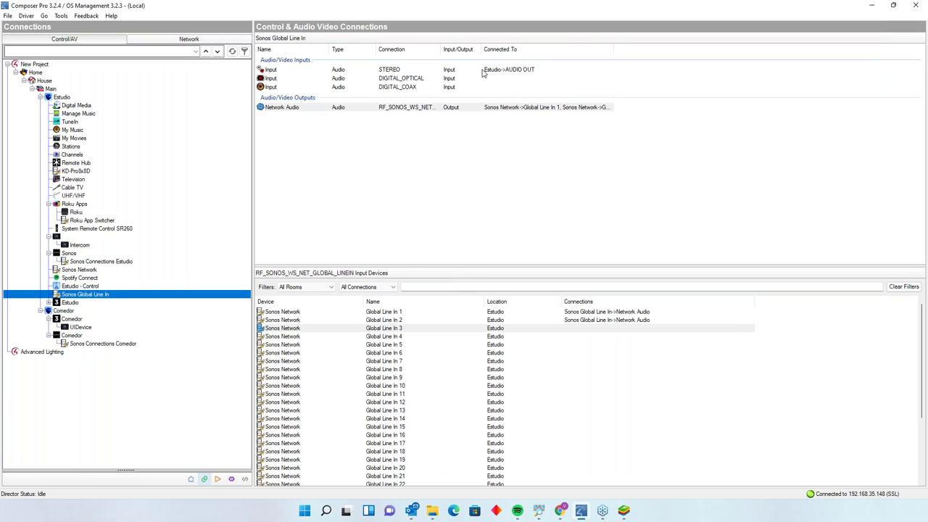
left_click(191, 478)
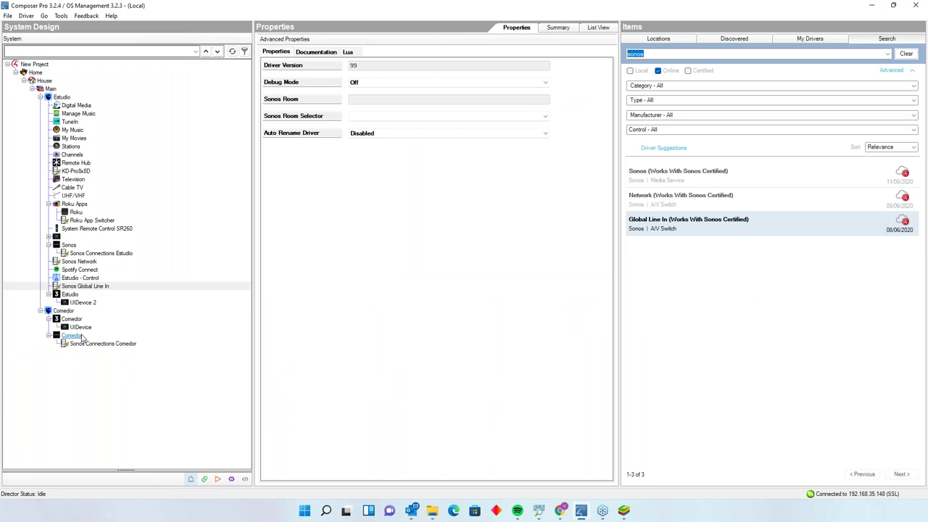
Switch to BlueStacks and power off the Estudio room playing Line In.
left_click(623, 510)
left_click(847, 77)
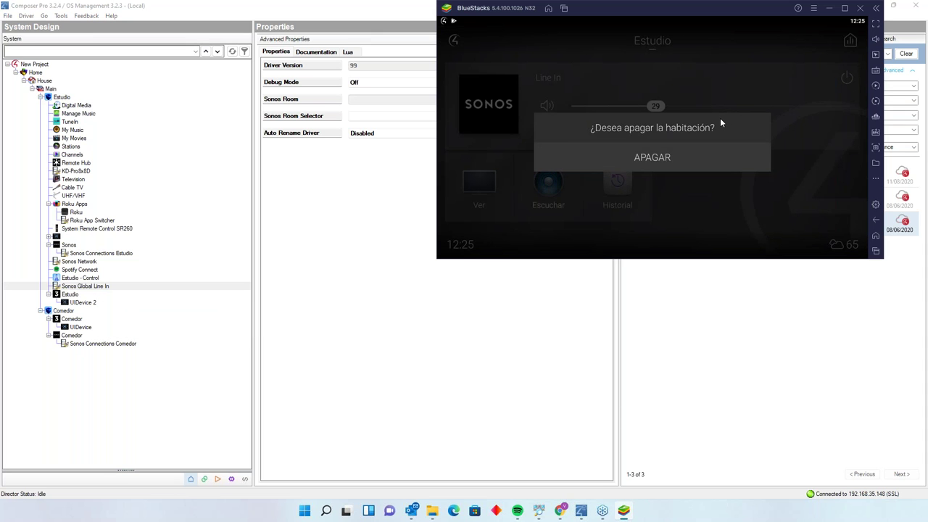
left_click(703, 160)
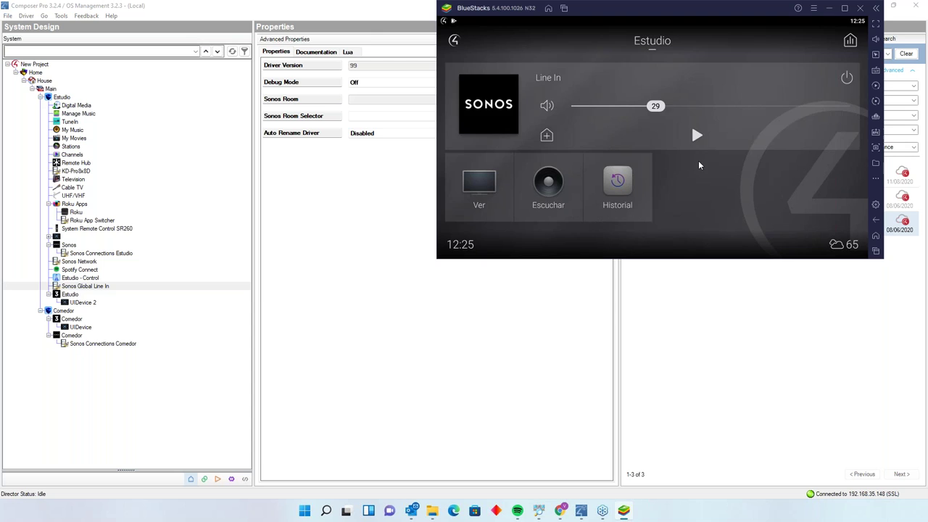
In Composer Pro, assign Estudio as the Sonos Global Line In driver's Sonos room, checking its stereo input connection.
left_click(174, 319)
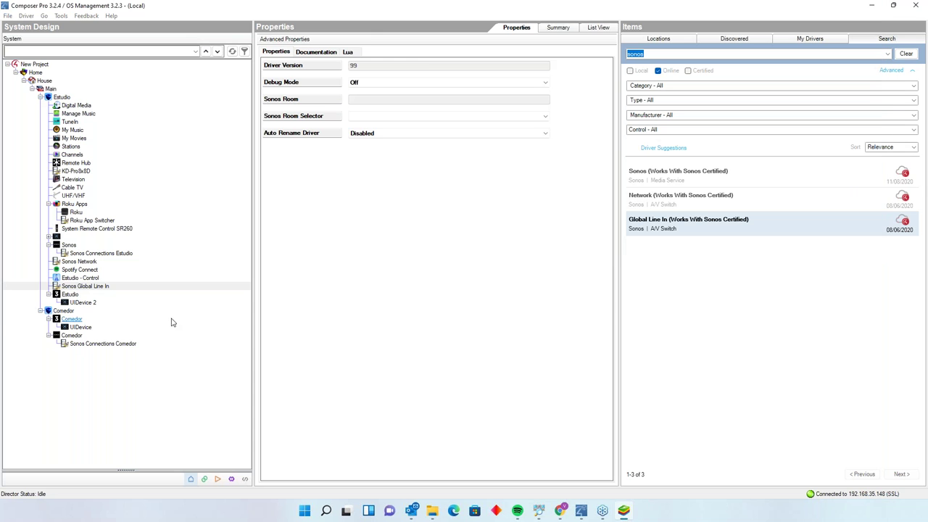
left_click(102, 287)
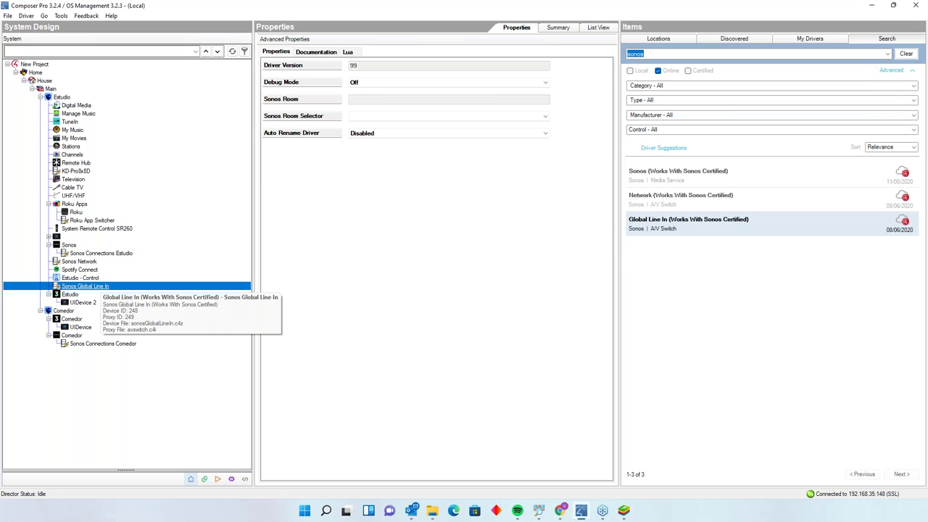
left_click(362, 118)
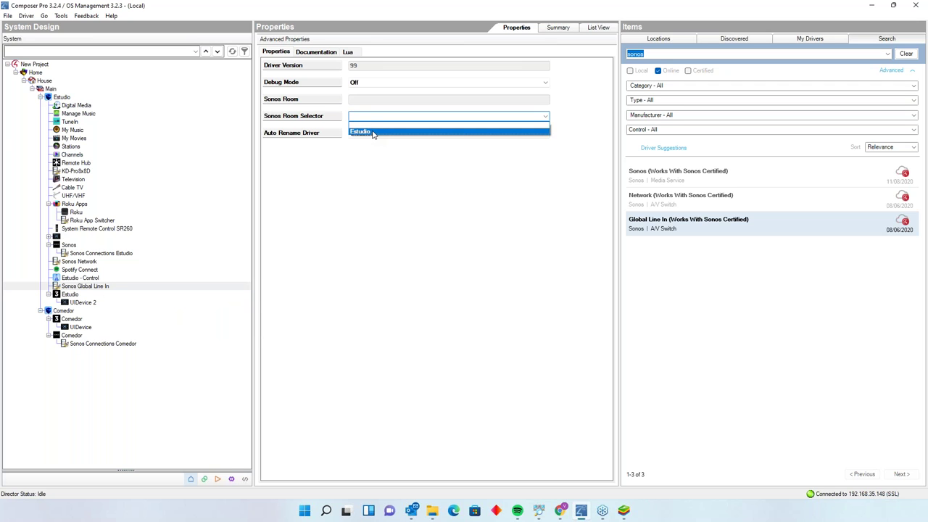
left_click(373, 133)
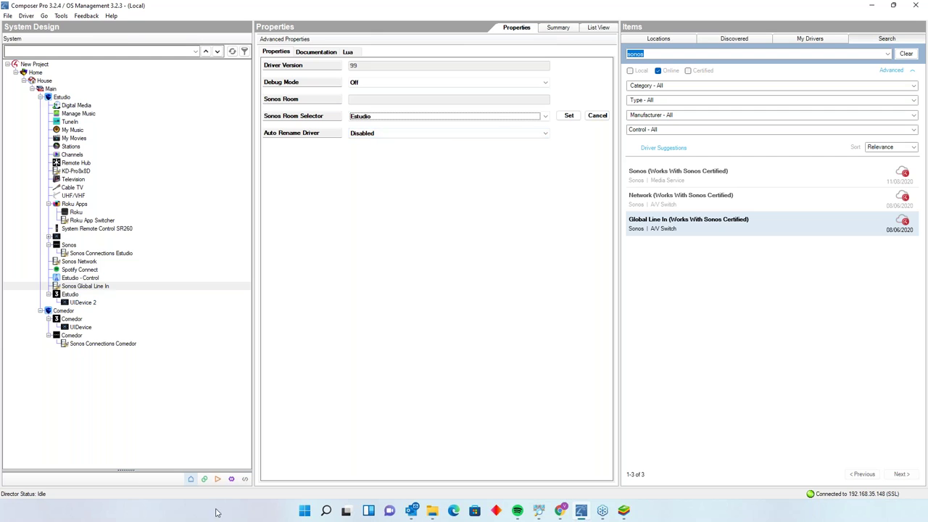
left_click(204, 478)
left_click(326, 69)
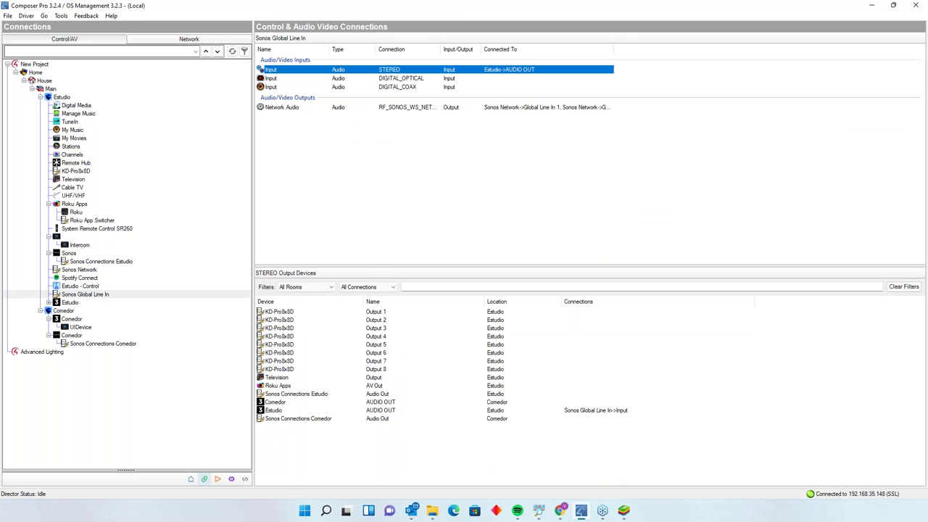
left_click(191, 478)
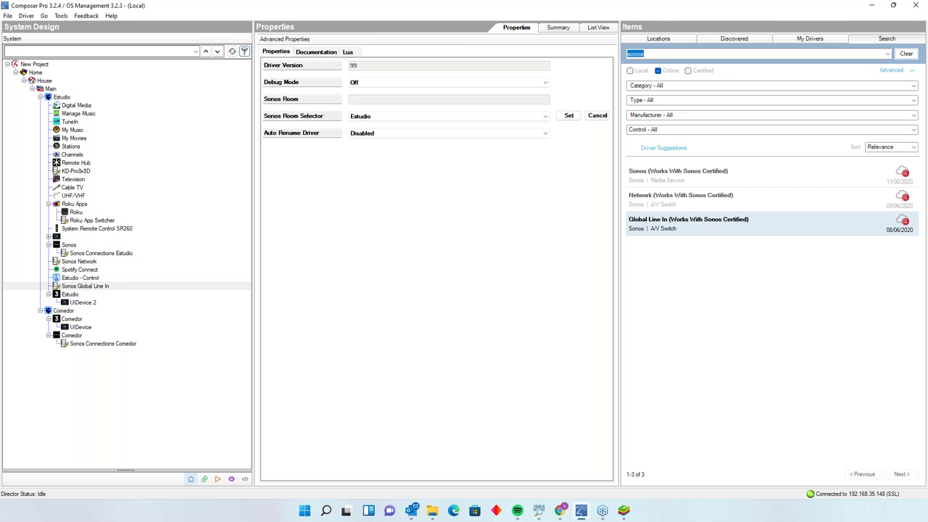
left_click(568, 117)
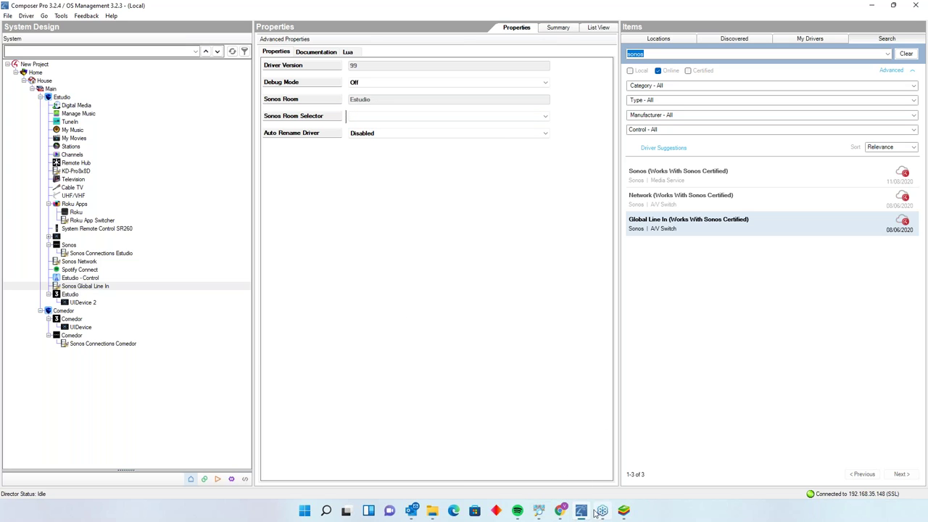
Refresh the navigators and bring up BlueStacks and Spotify to test playback.
left_click(12, 16)
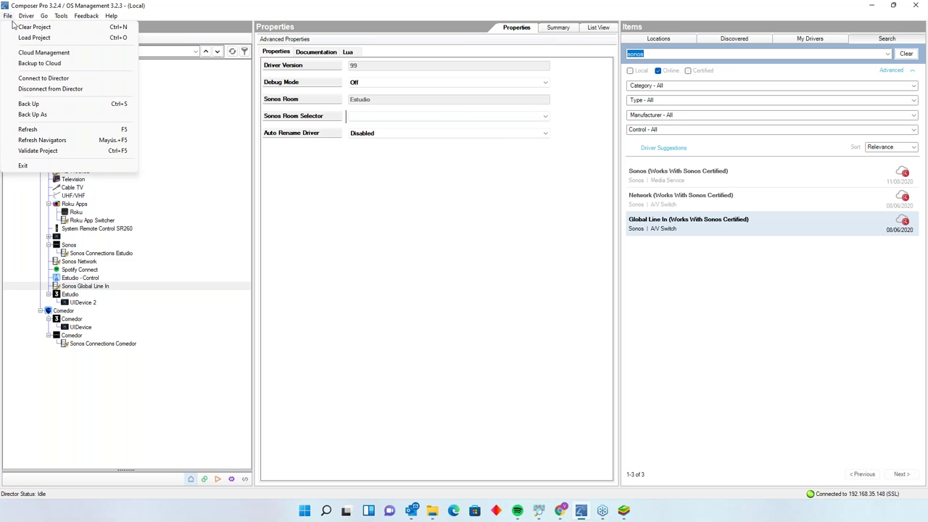
left_click(63, 144)
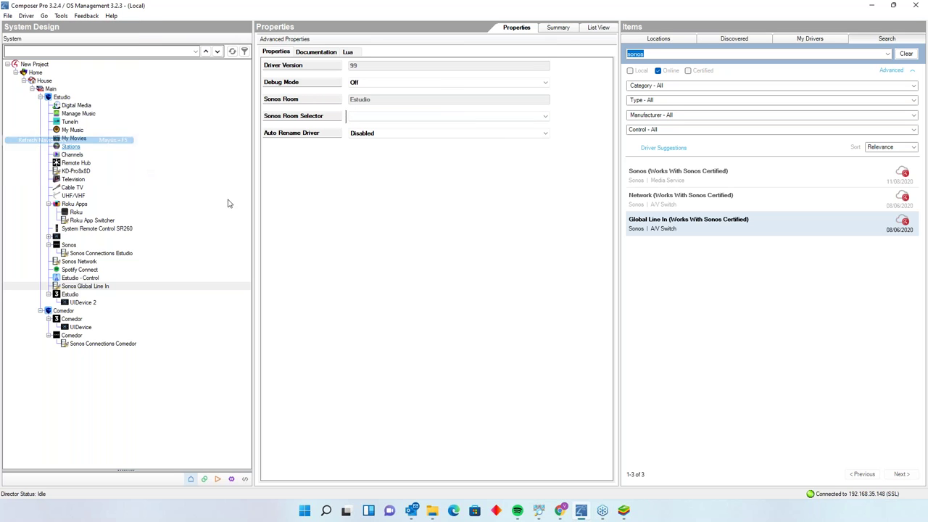
left_click(623, 511)
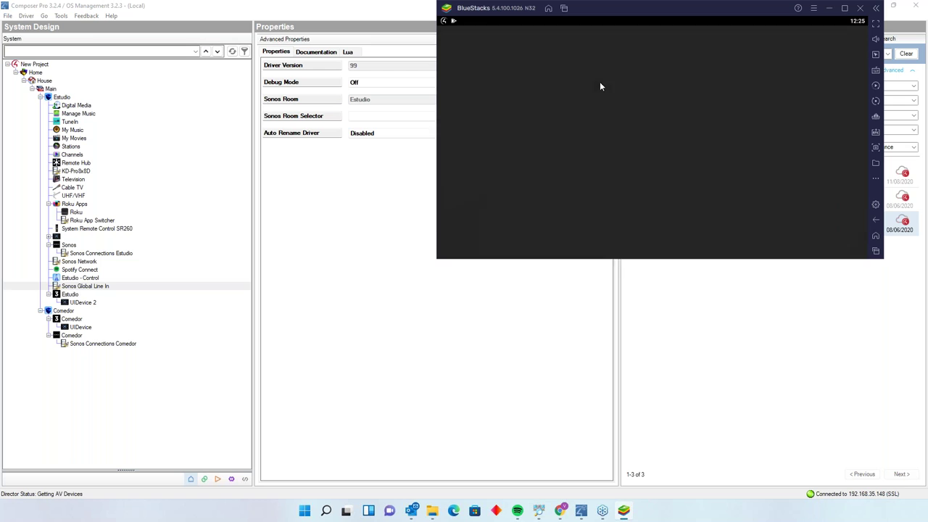
left_click(526, 511)
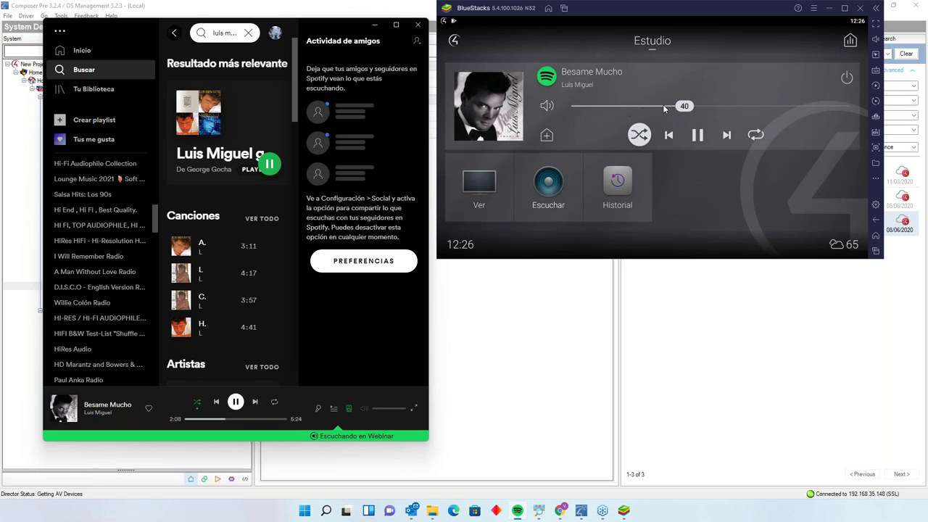
Raise the Estudio room's Spotify playback volume to 50 and check which rooms are in the listening session.
left_click_drag(684, 106, 714, 106)
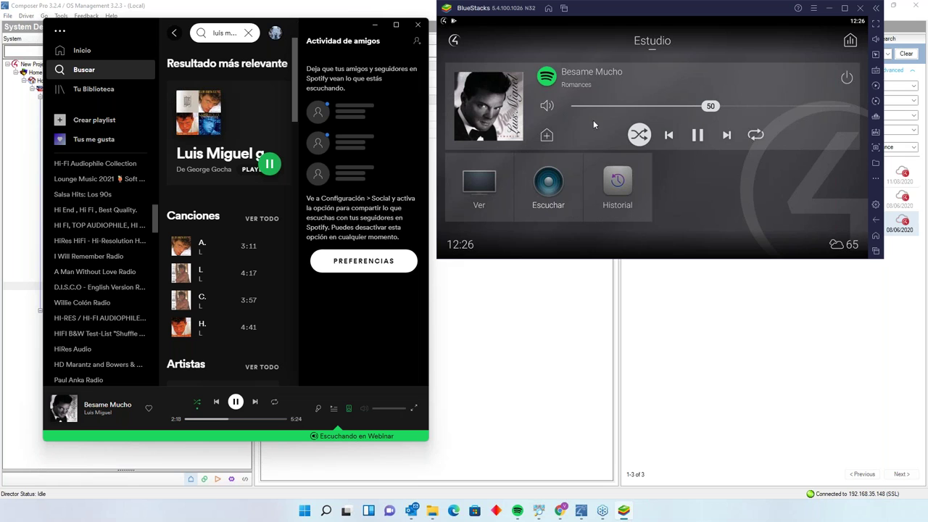
left_click(545, 137)
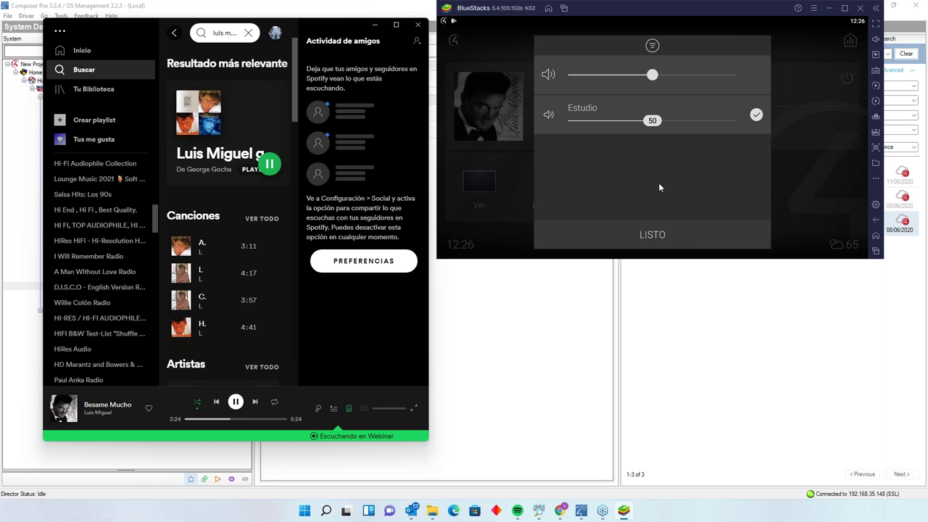
left_click(680, 234)
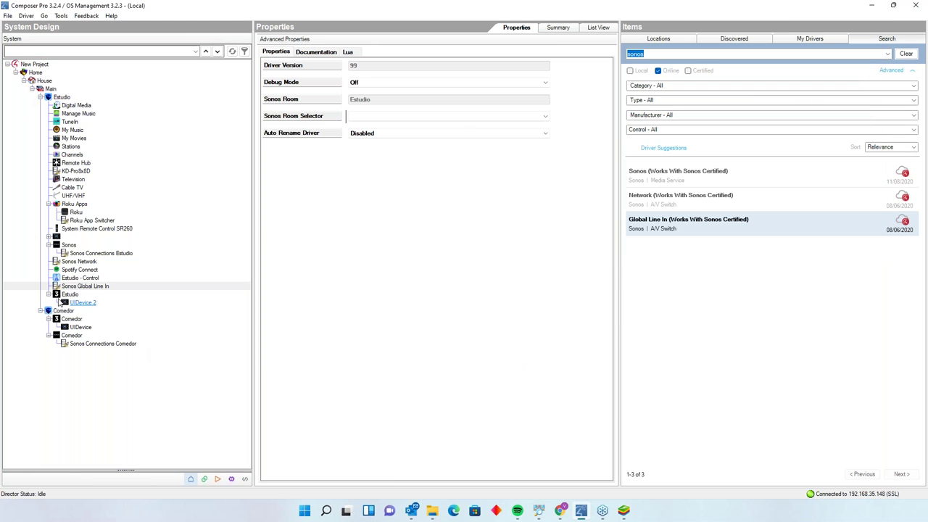
In Composer Pro, review the audio/video connections of the Comedor room and the Spotify Connect driver.
left_click(63, 310)
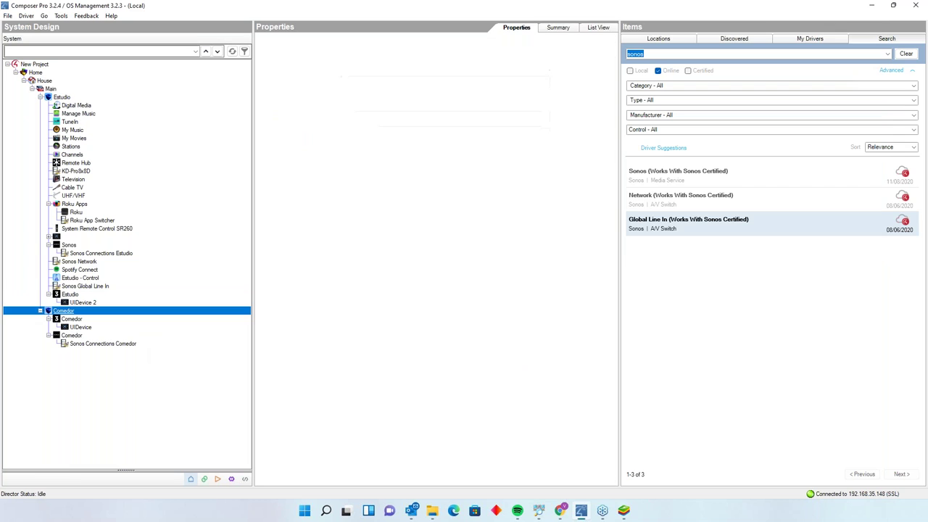
left_click(205, 478)
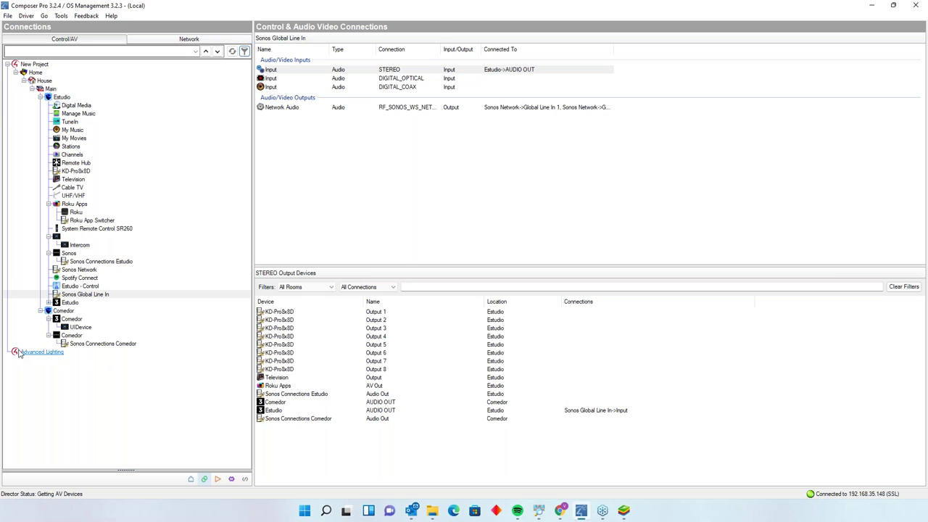
left_click(63, 311)
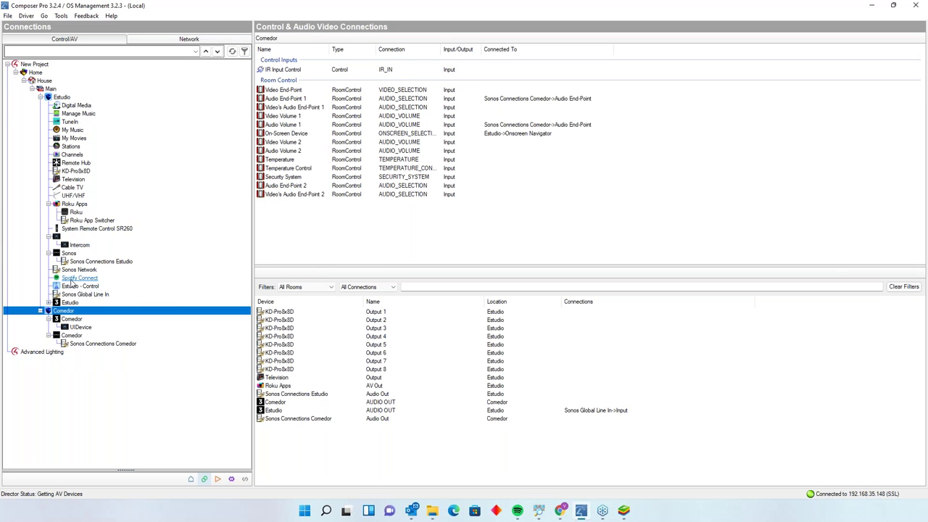
left_click(67, 279)
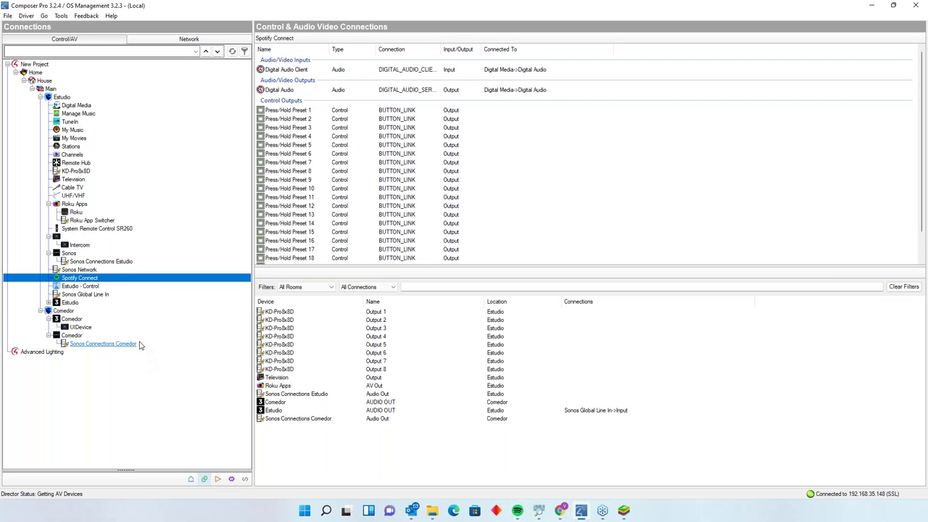
Add the Comedor room to the Spotify Connect driver's Auto Room(s) Select property in System Design.
left_click(191, 478)
left_click(75, 269)
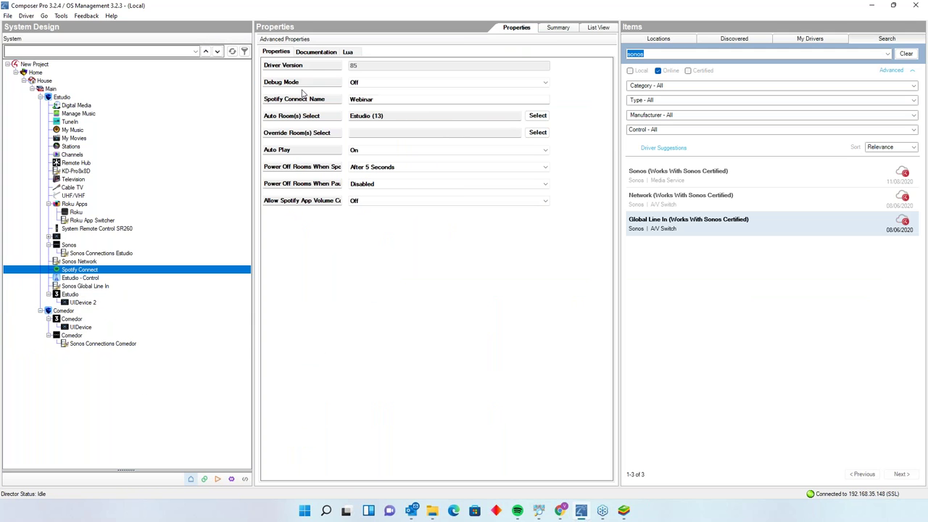
left_click(536, 115)
left_click(443, 236)
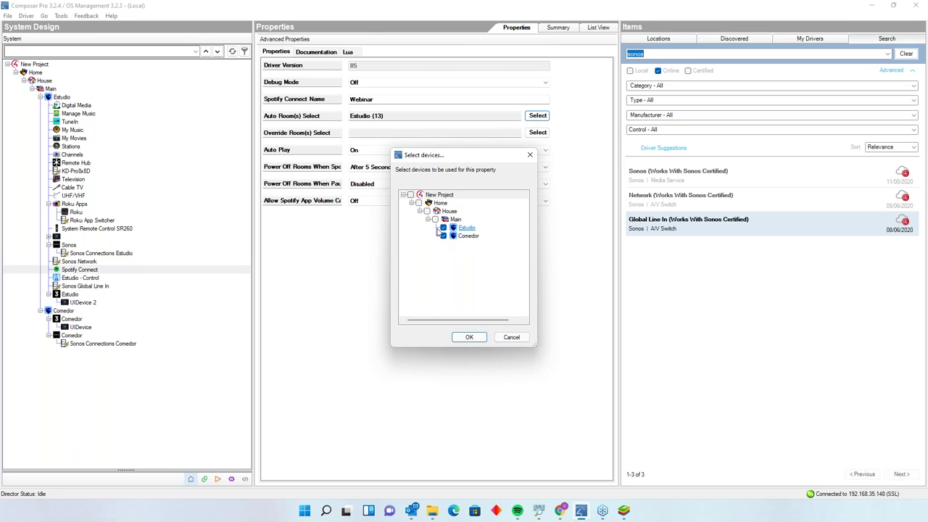
left_click(469, 336)
left_click(571, 116)
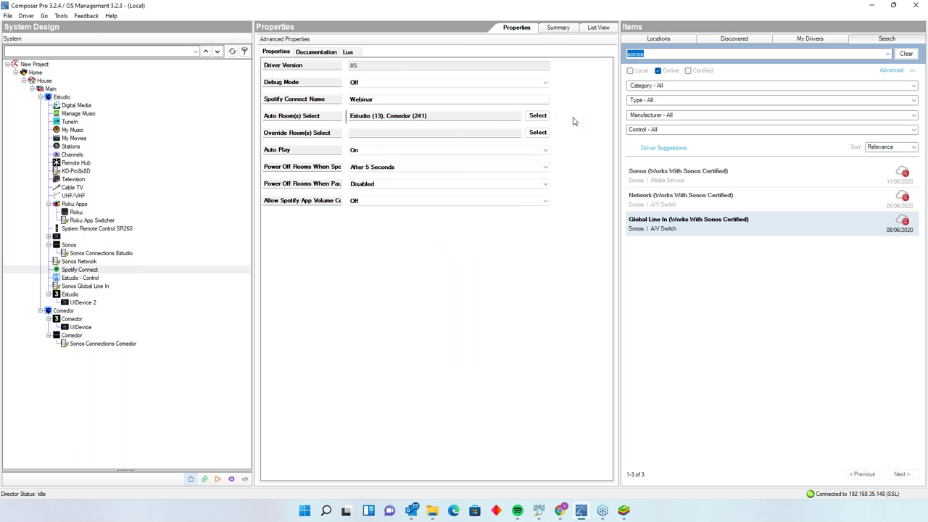
Switch to BlueStacks and power off the Estudio room playing Spotify.
left_click(624, 510)
left_click(847, 77)
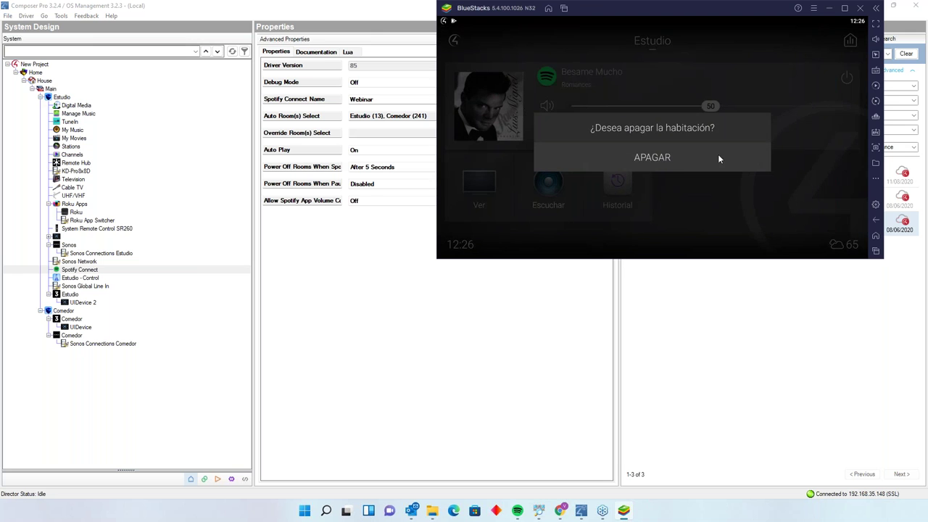
left_click(681, 159)
In Composer Pro, add the Room Control driver from My Drivers to the Comedor room.
left_click(118, 369)
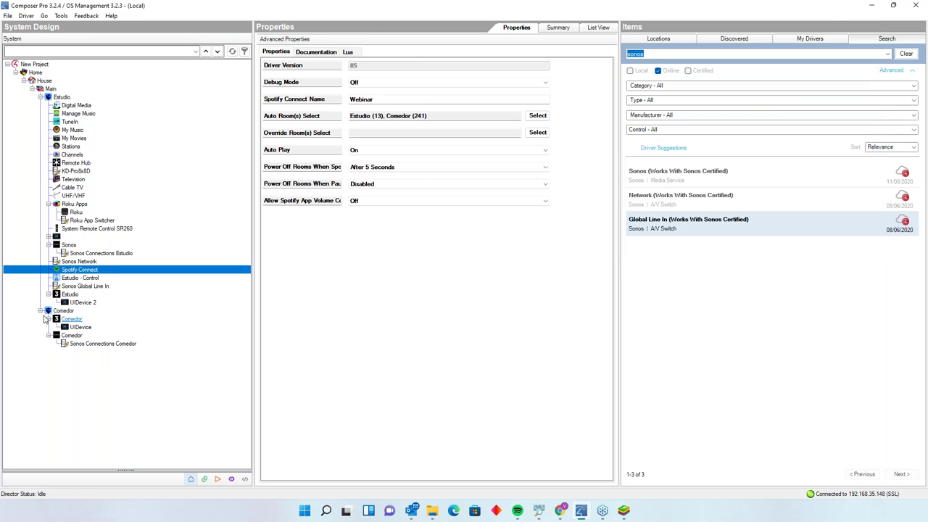
left_click(64, 310)
left_click(812, 38)
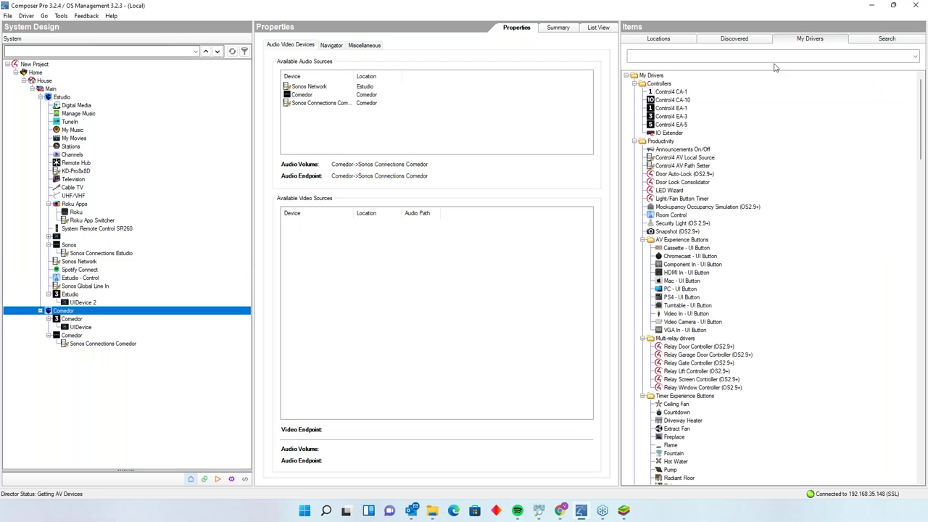
left_click(741, 55)
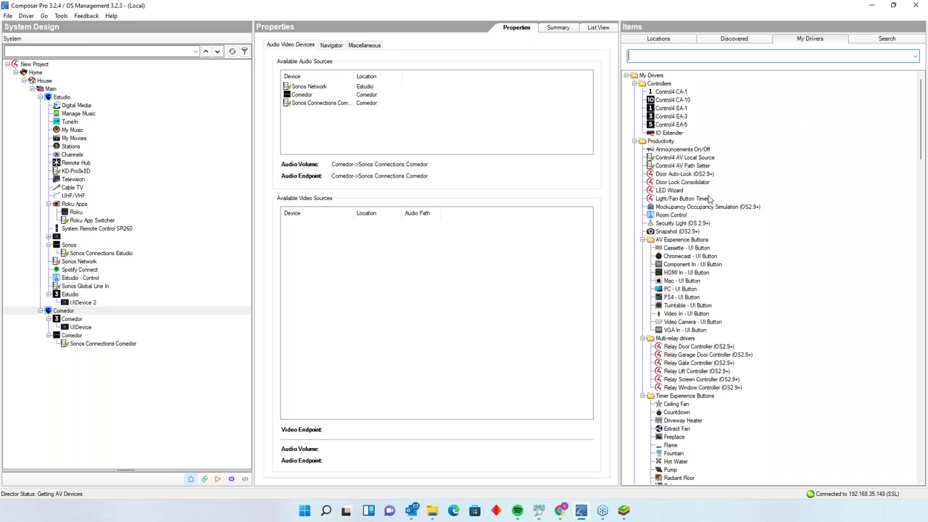
double_click(679, 215)
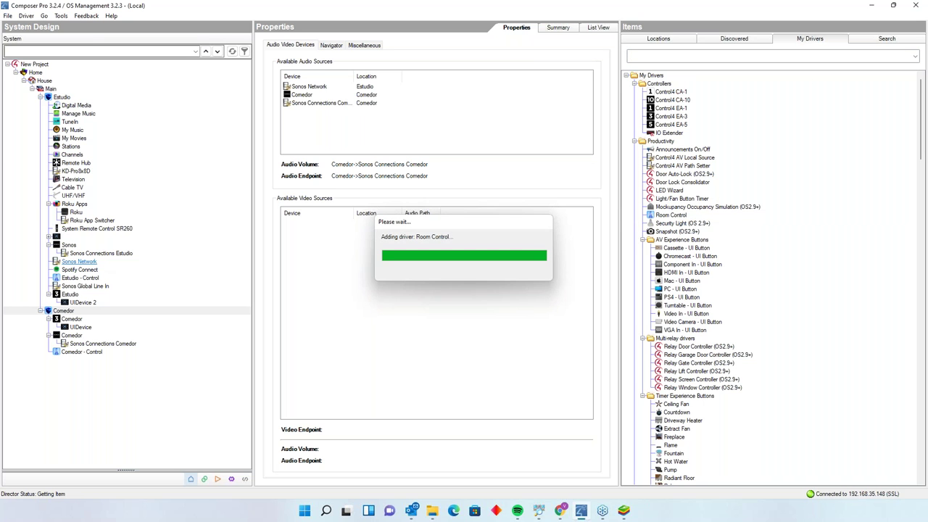
Set the Listen Default Volume of the Comedor - Control driver to 35.
left_click(93, 352)
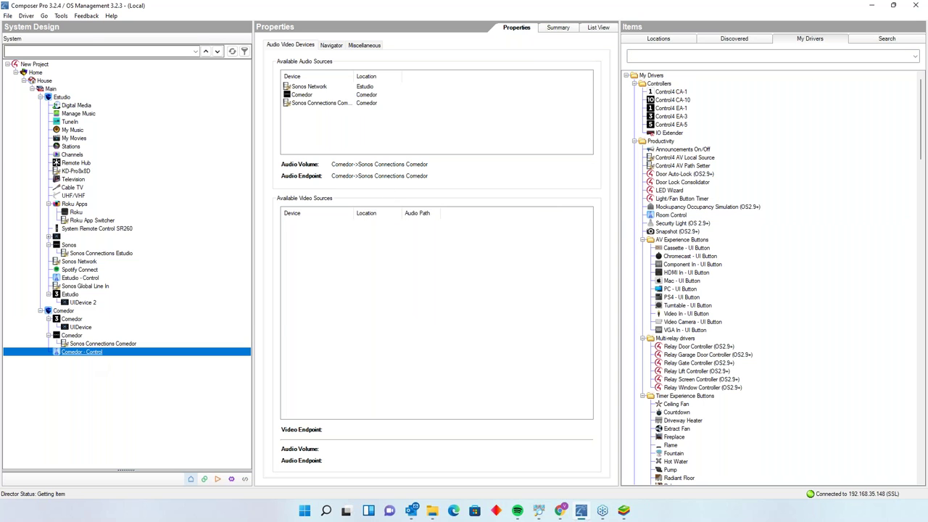
left_click(384, 165)
type("35")
left_click(568, 166)
Refresh the navigators and switch to BlueStacks to reload the Control4 app.
left_click(8, 15)
left_click(52, 139)
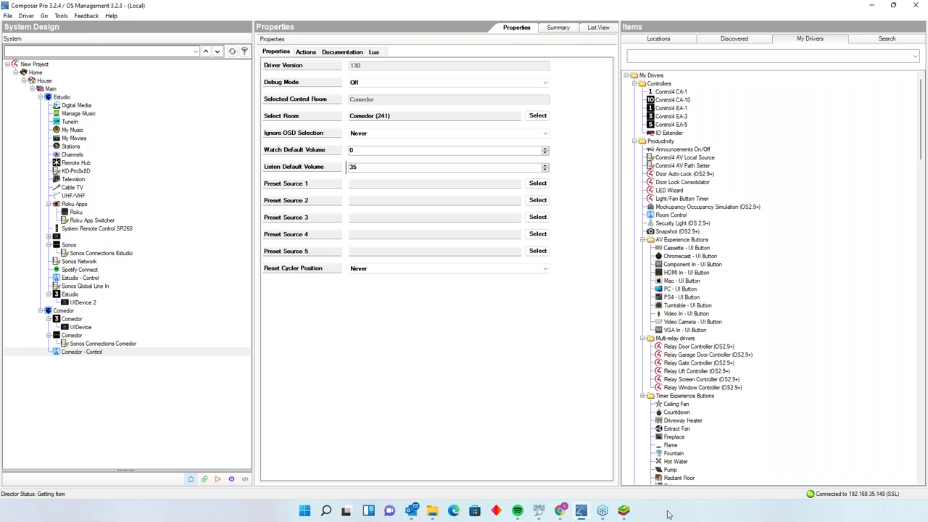
left_click(624, 510)
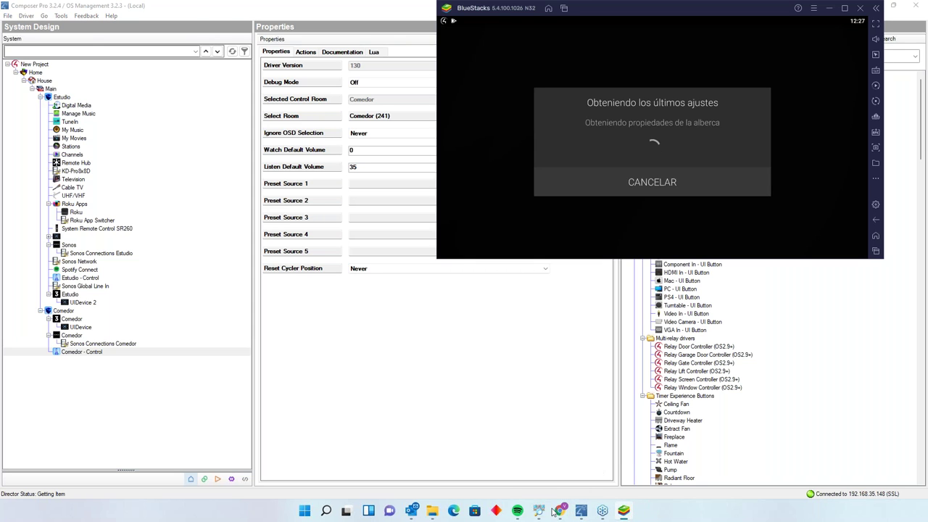
Switch to Spotify, dismiss the device list and skip to the next Luis Miguel track.
left_click(517, 510)
left_click(354, 410)
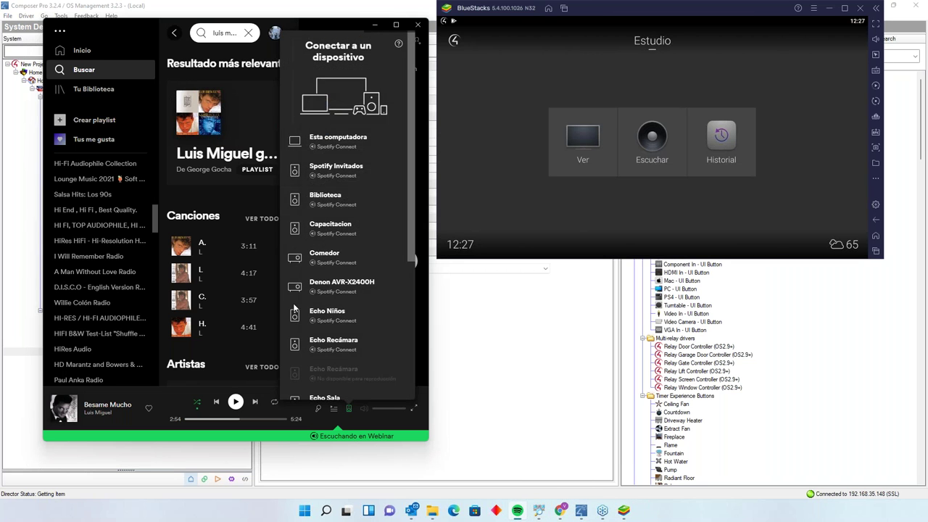
left_click(265, 426)
left_click(255, 402)
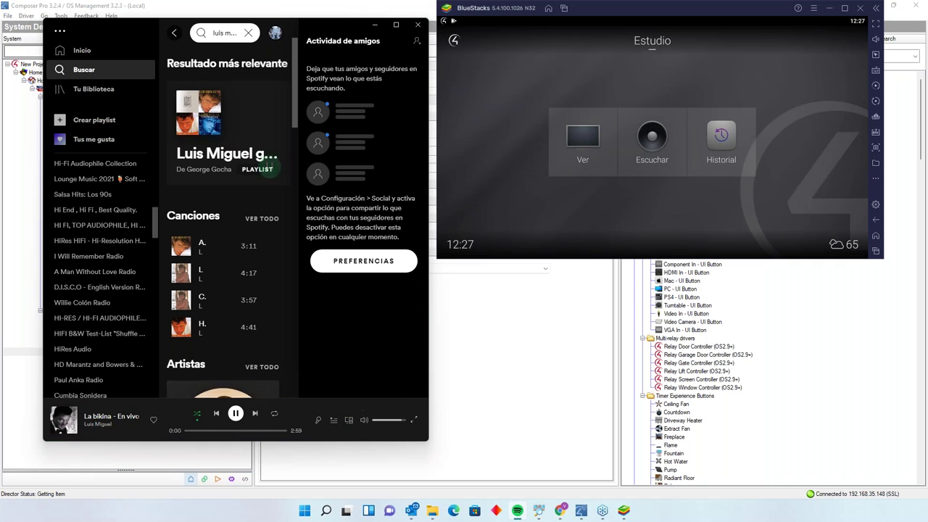
Transfer the Spotify playback to the Webinar Spotify Connect device.
left_click(338, 421)
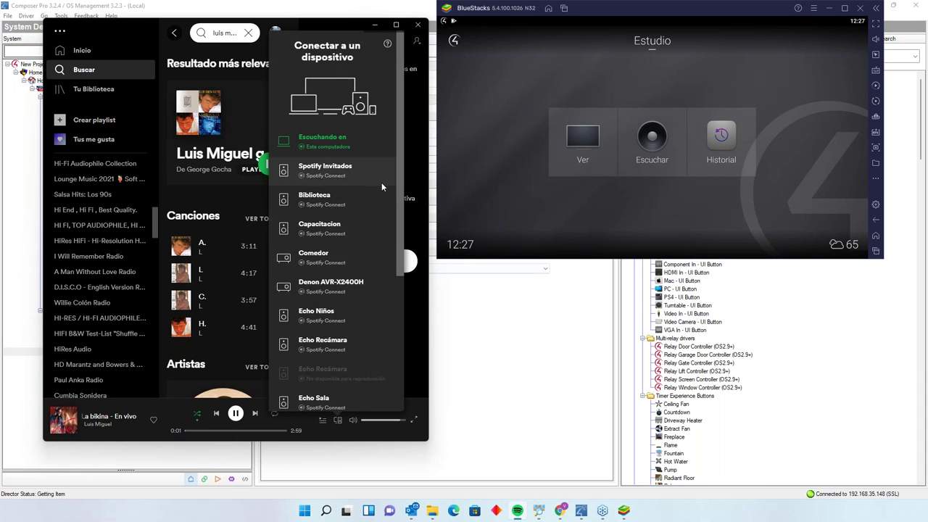
left_click_drag(396, 196, 398, 365)
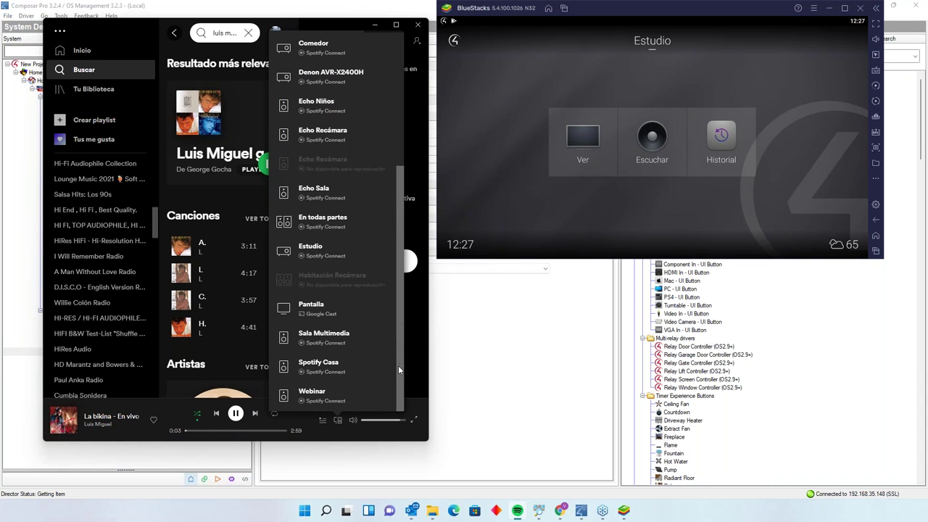
left_click(333, 392)
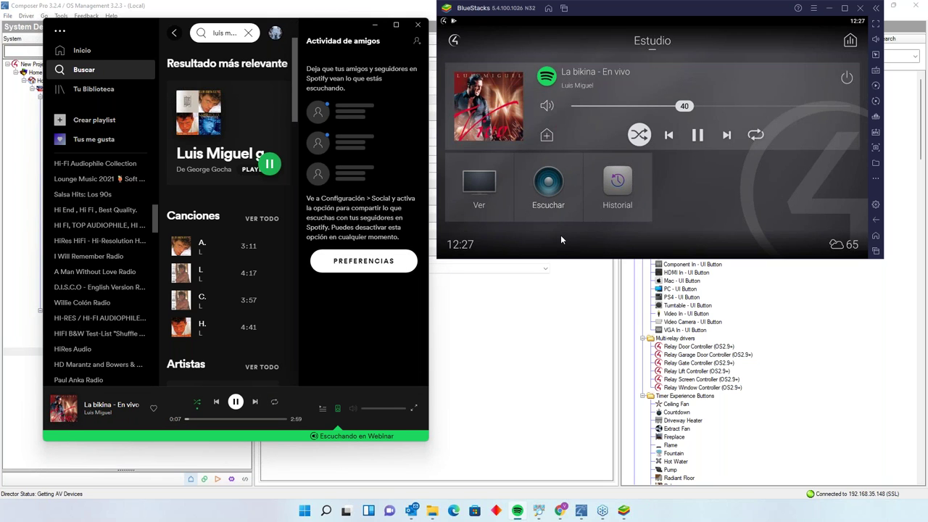
In the Control4 app on BlueStacks, open the listening session's room list and set the Estudio volume to 53.
left_click(548, 136)
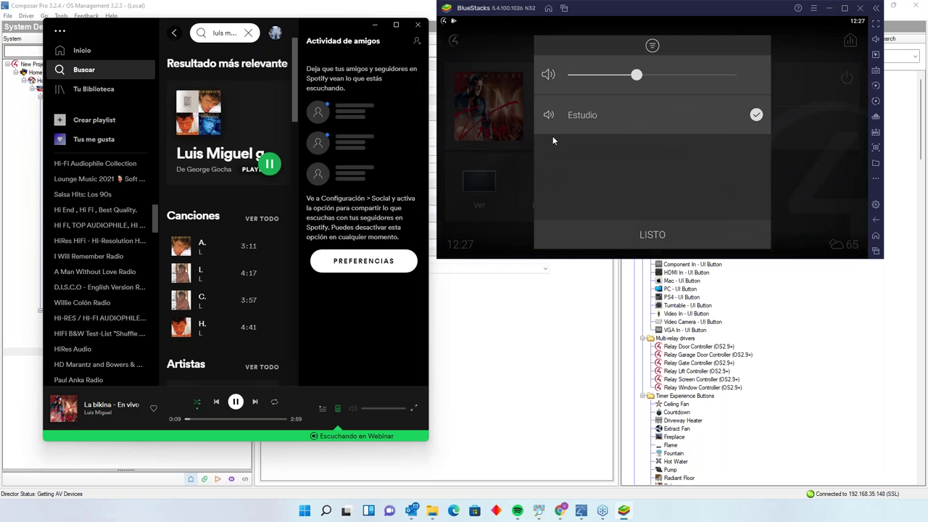
left_click_drag(644, 123, 665, 124)
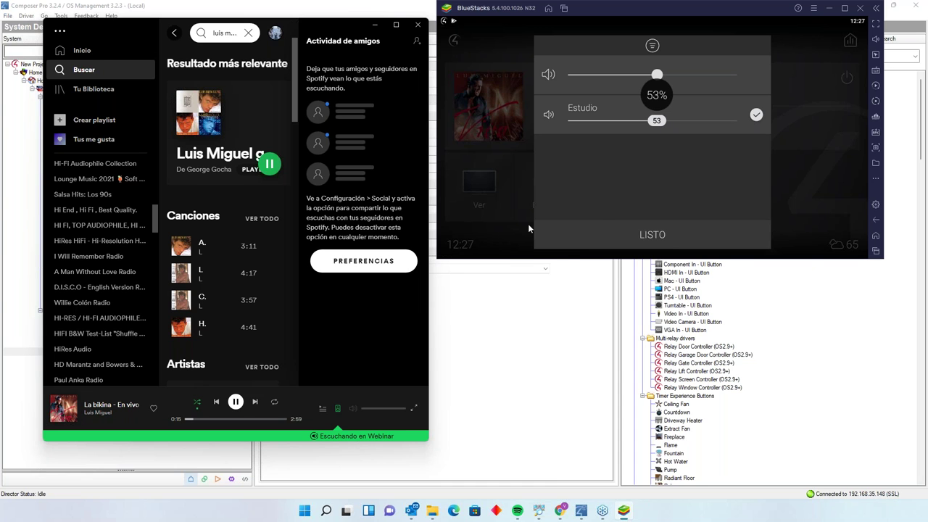
Switch to Composer Pro and examine the Network Audio connection of the Comedor Sonos player.
left_click(528, 449)
left_click(206, 481)
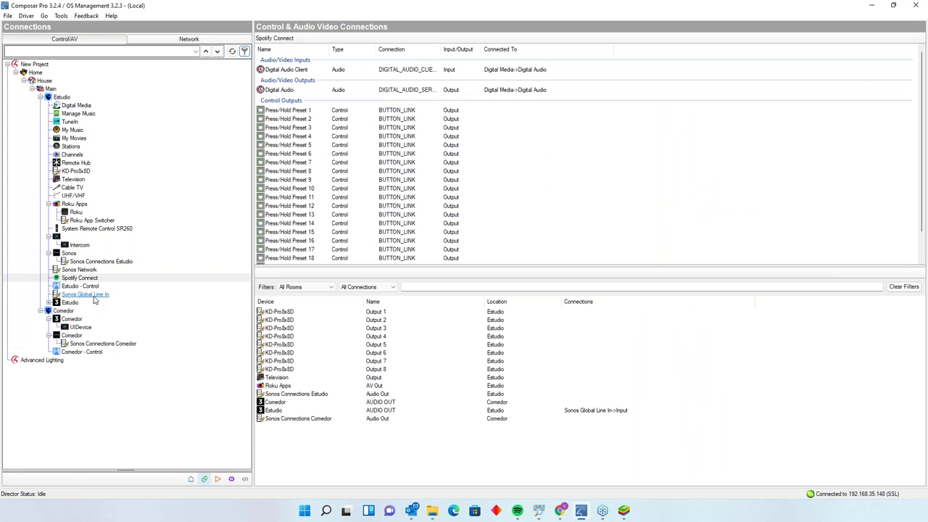
left_click(77, 337)
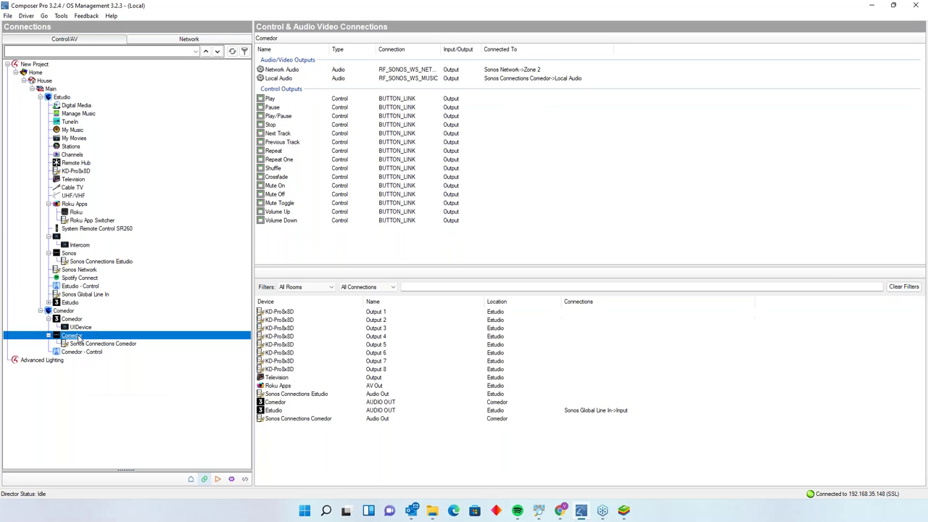
left_click(388, 72)
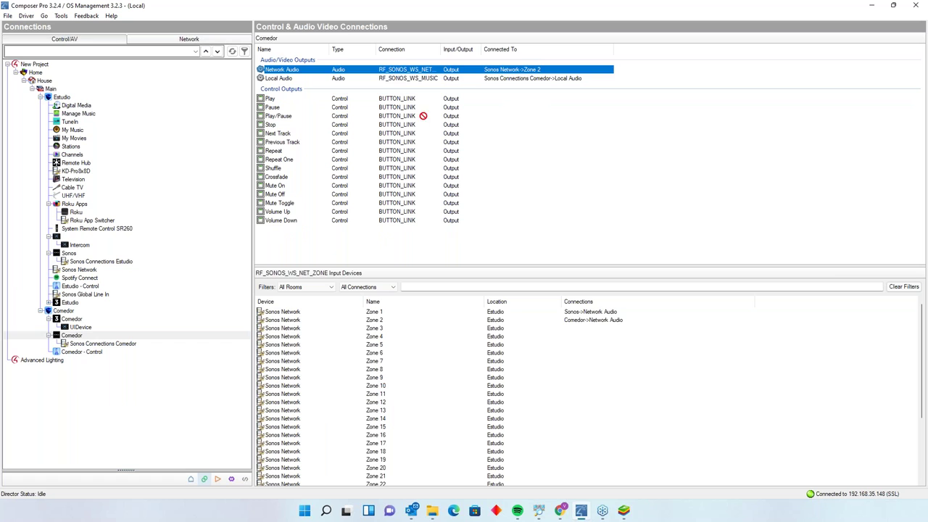
left_click(452, 353)
left_click(447, 319)
Examine the Network Audio output of Sonos Global Line In, widening the Connected To column to show its full connections.
left_click(86, 343)
left_click(78, 295)
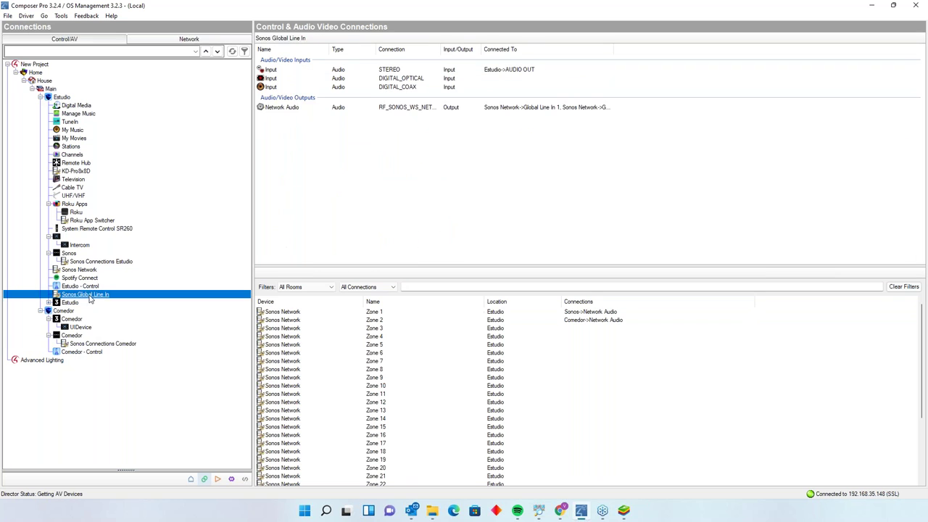
left_click(469, 108)
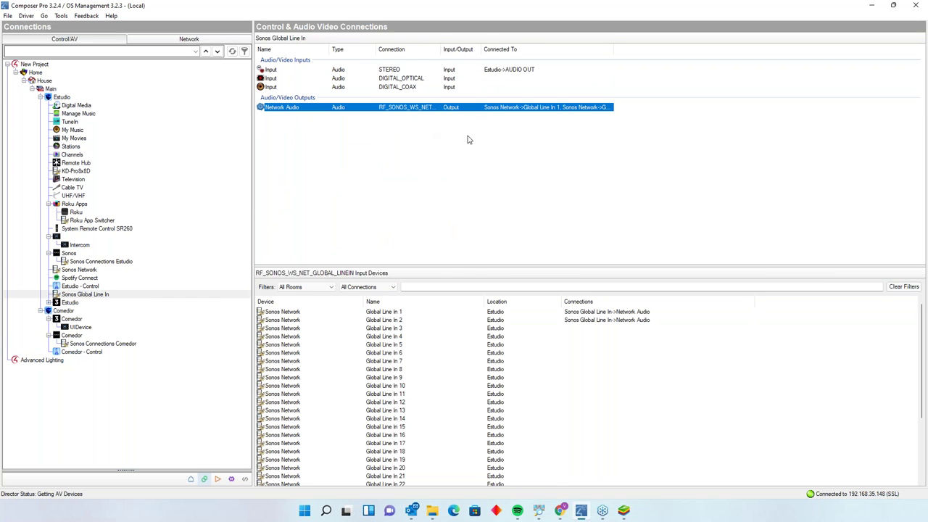
left_click_drag(613, 48, 721, 50)
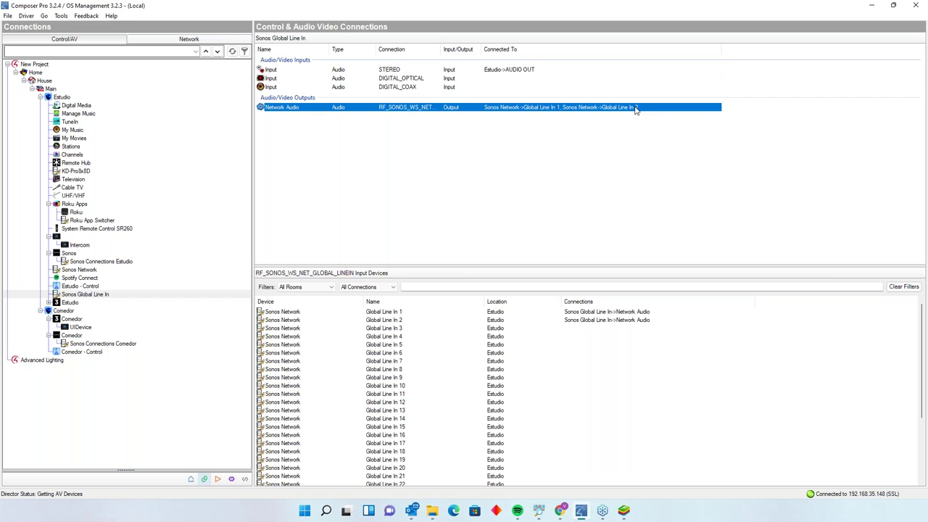
left_click(85, 295)
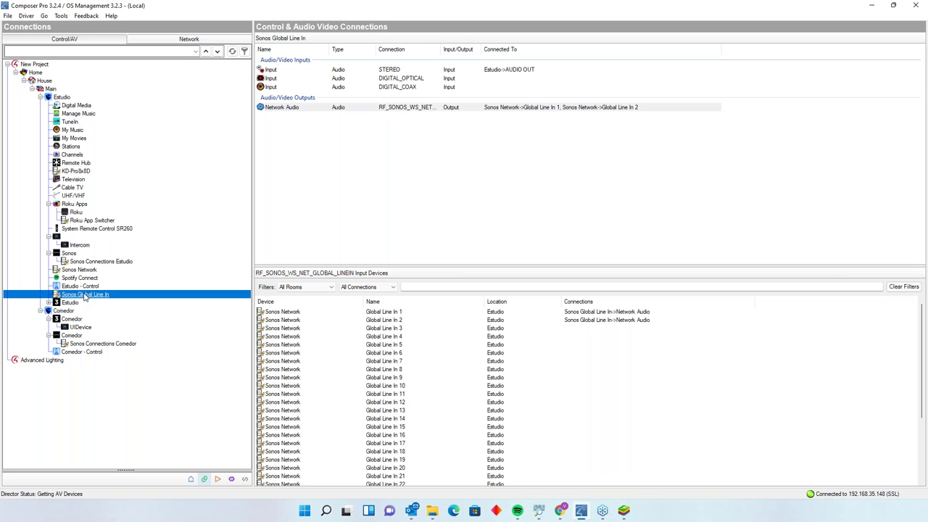
left_click(456, 109)
Compare the audio connections of Sonos Connections Comedor, Sonos Network and Sonos Connections Estudio.
left_click(126, 344)
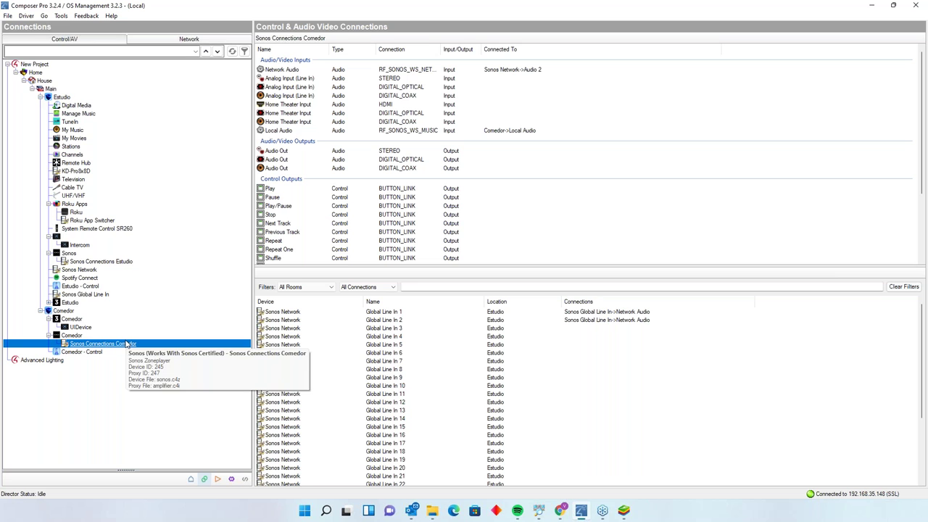
left_click(91, 271)
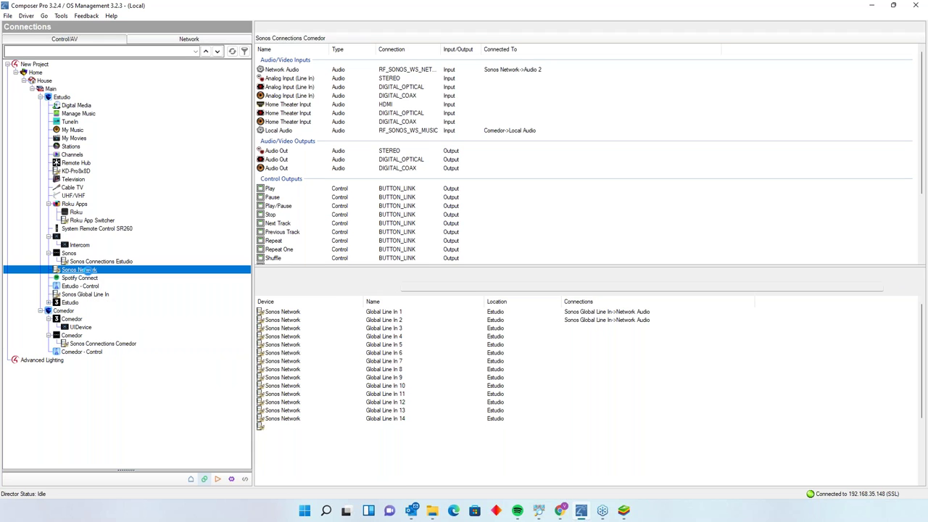
left_click(93, 262)
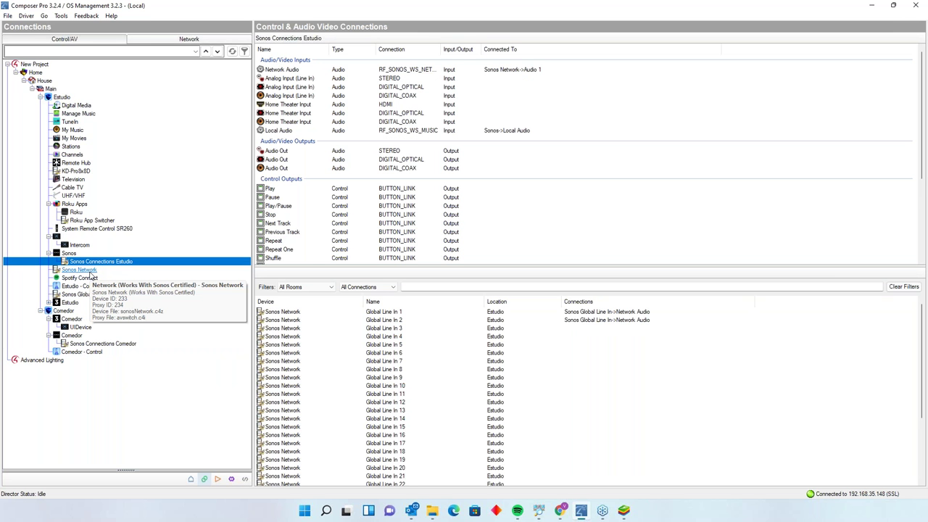
left_click(91, 272)
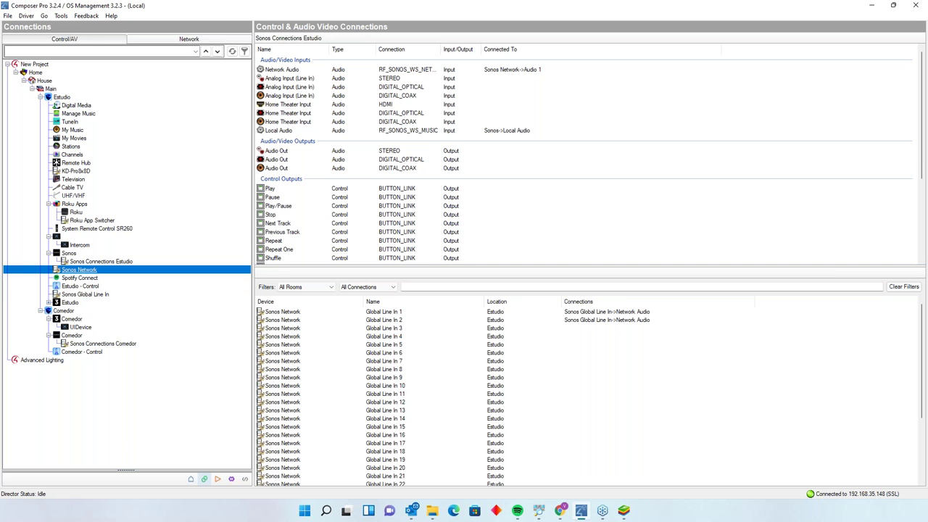
left_click(103, 262)
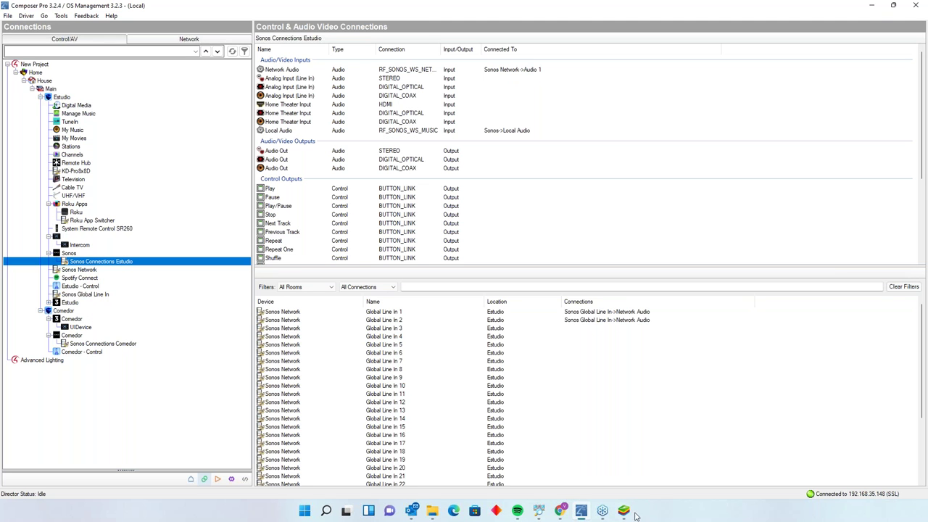
Switch to BlueStacks, close the room volume list and power off the Estudio listening session.
left_click(518, 512)
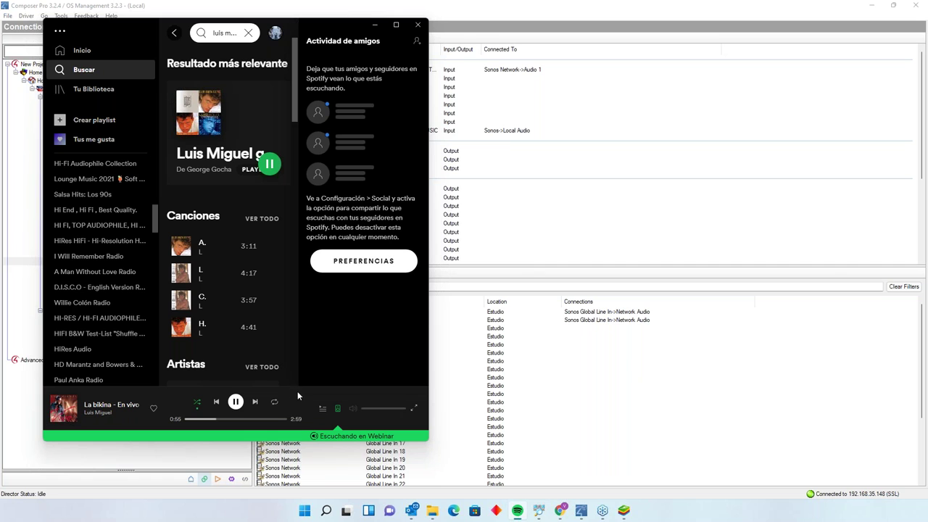
left_click(623, 511)
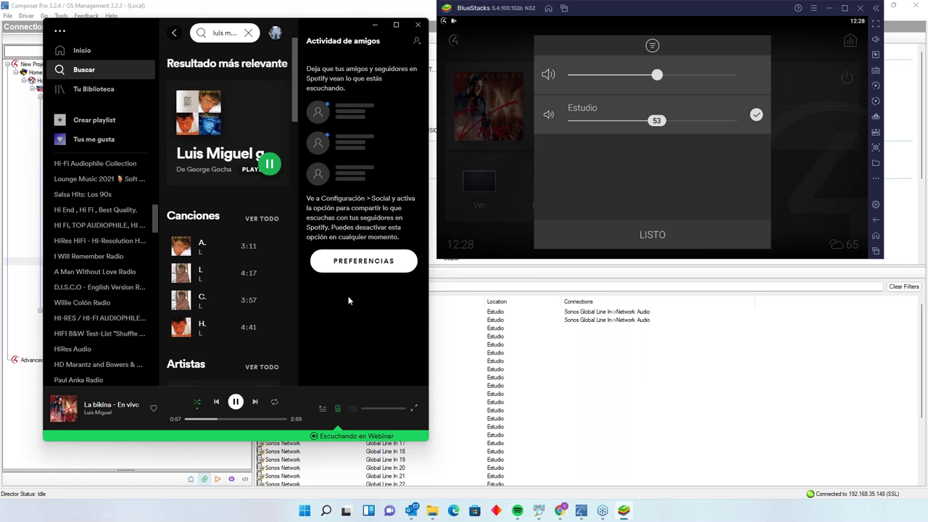
left_click(690, 247)
left_click(845, 78)
left_click(655, 158)
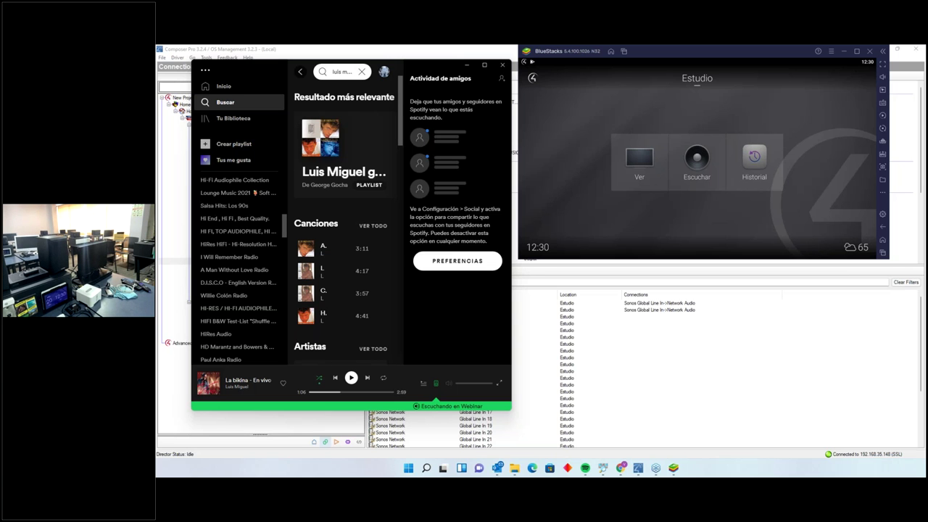
Switch to the Chrome window with the Control4 network issues article and open dealer.control4.com in a new tab.
left_click(182, 418)
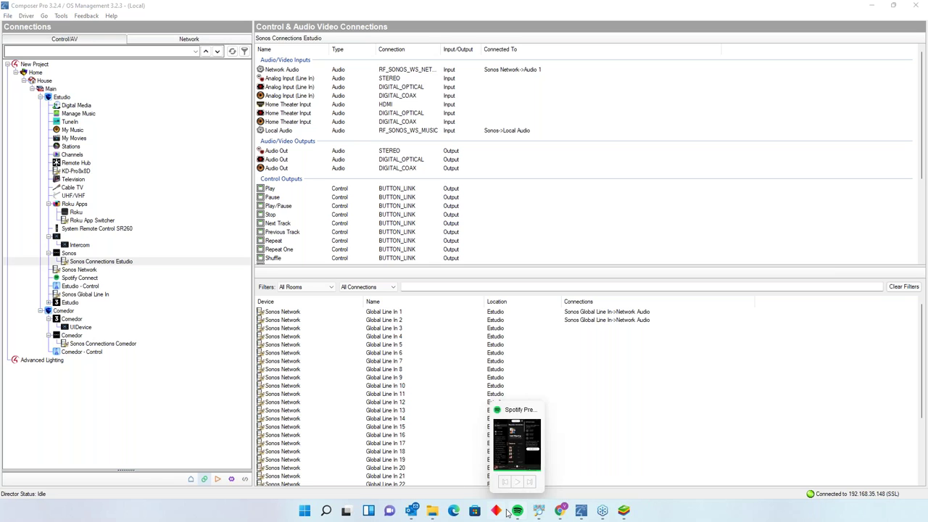
mouse_move(560, 511)
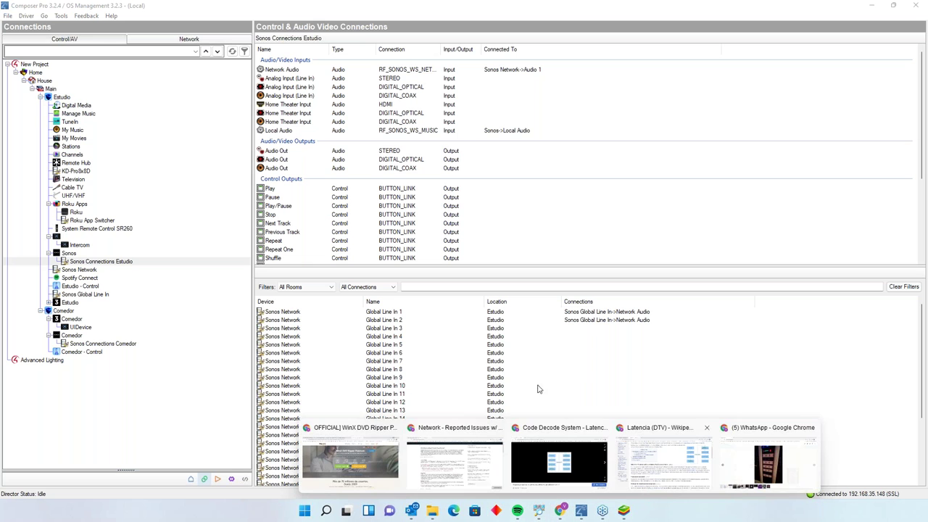
left_click(461, 479)
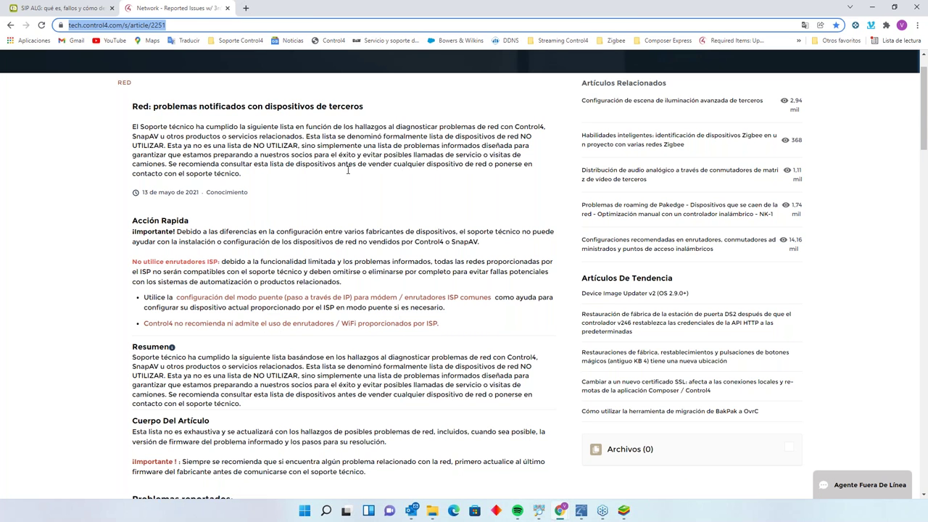
scroll(375, 103, "up", 2)
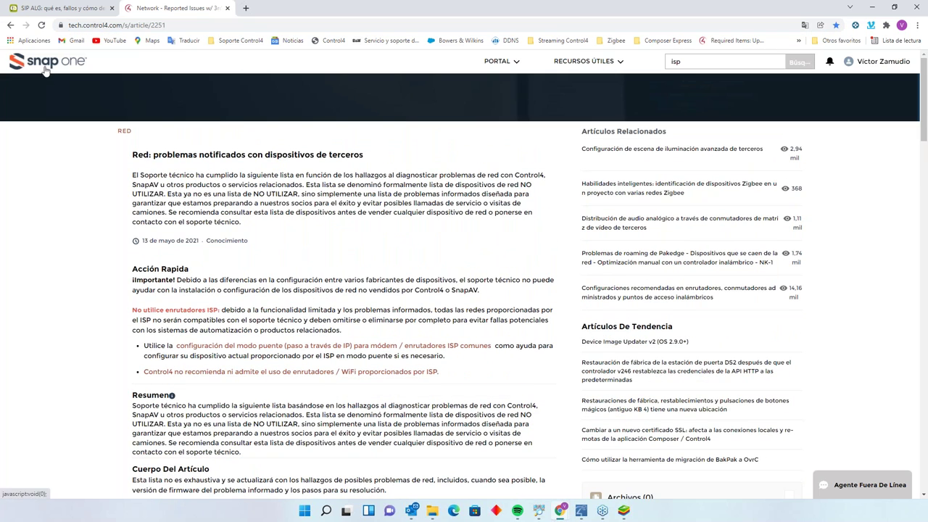
left_click(246, 8)
type("d")
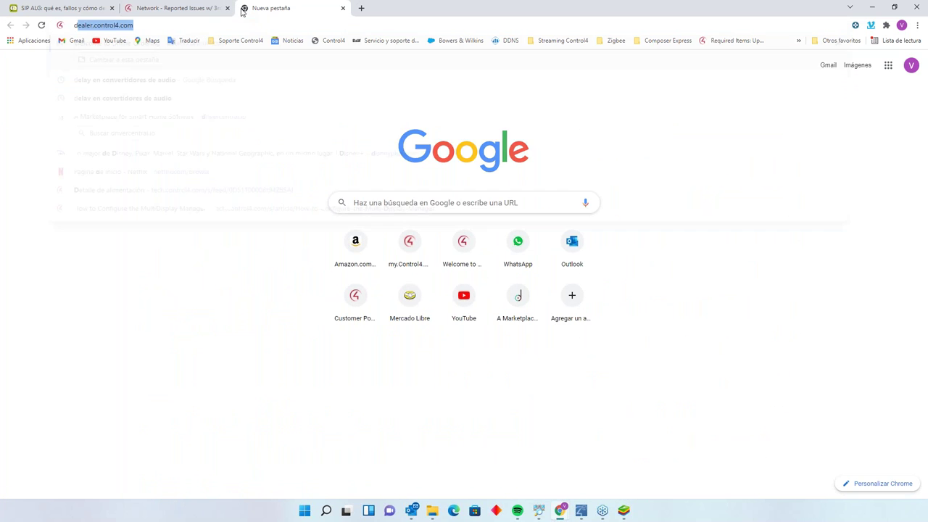
type("e")
key("Return")
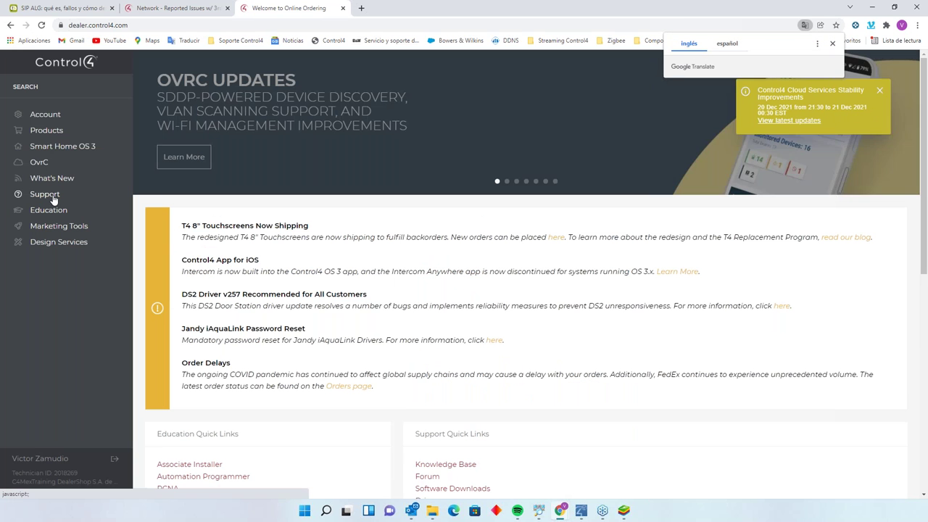
Open the AV Switches category of the Audio/Video products on the dealer site.
left_click(48, 131)
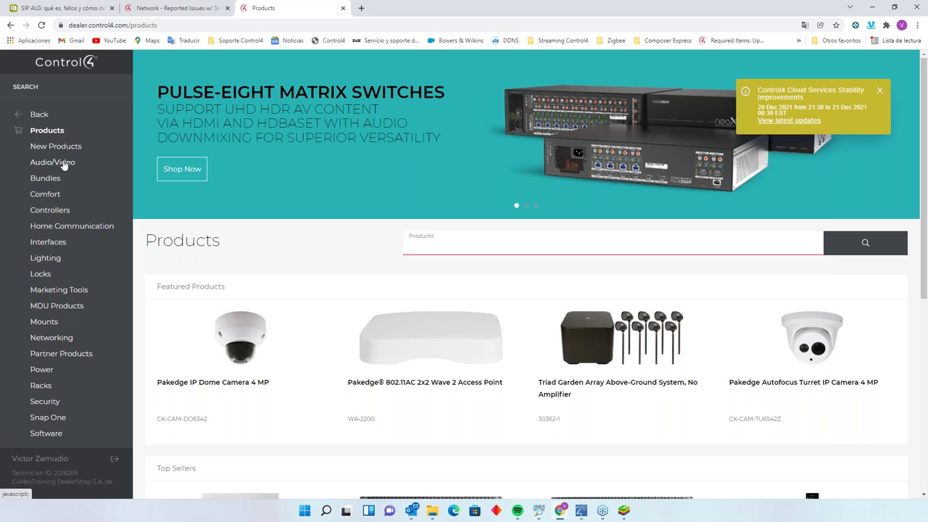
left_click(64, 164)
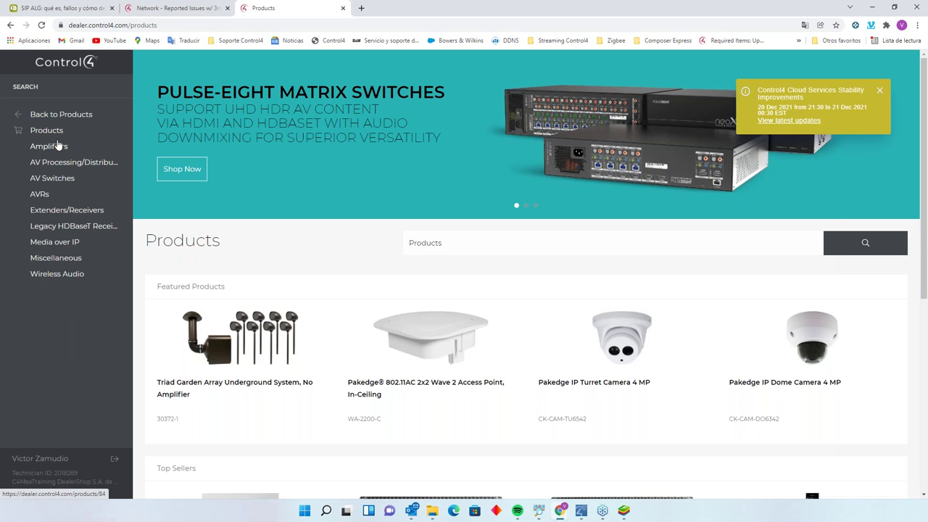
left_click(64, 177)
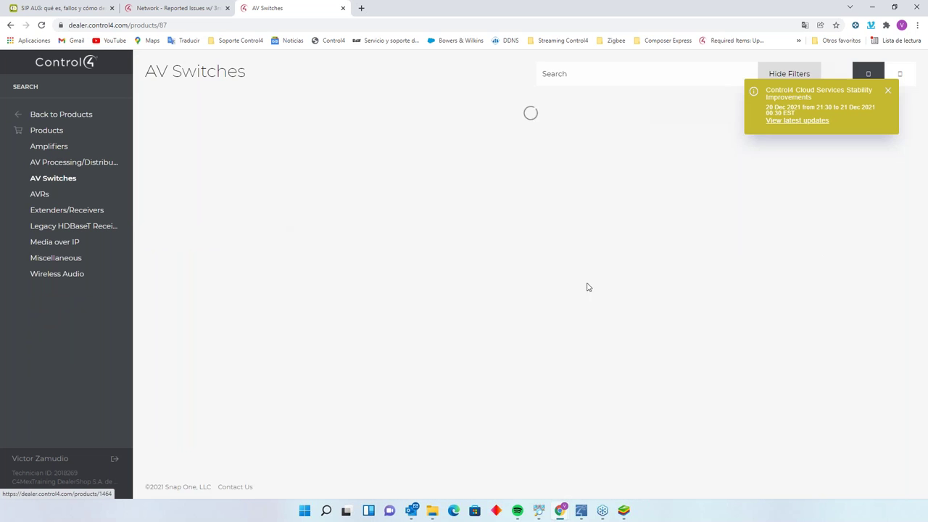
Look through the listed switches and open the product details of the Triad 8-Source, 8-Zone Audio Matrix Switch - EOS 06.14.21.
scroll(605, 292, "down", 2)
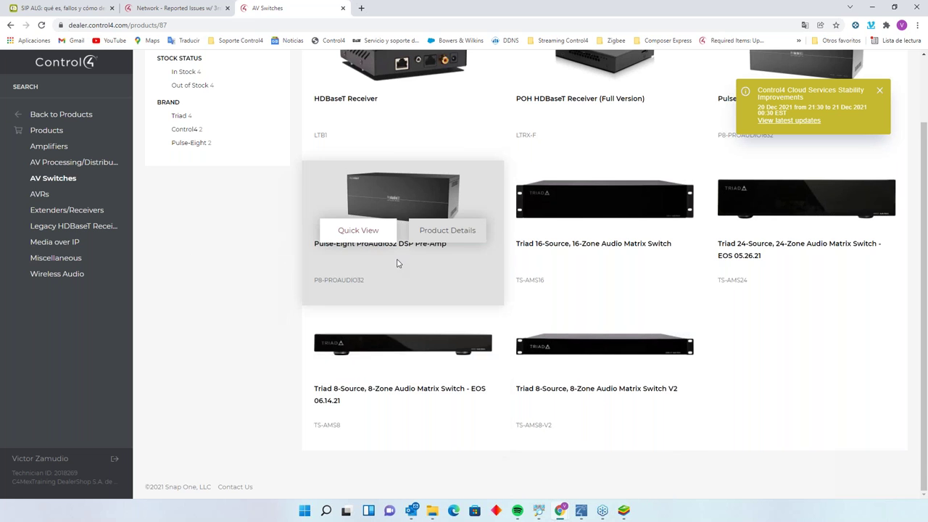
scroll(406, 263, "up", 1)
scroll(414, 262, "down", 1)
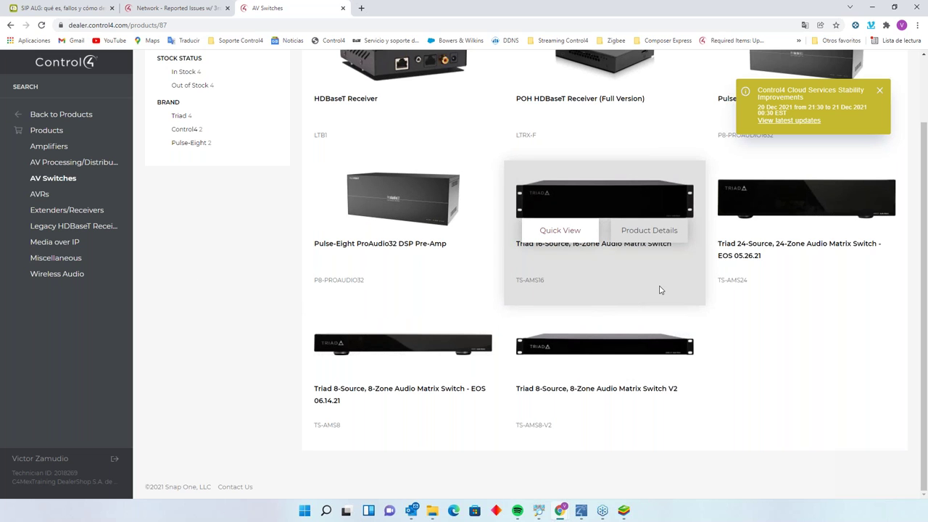
mouse_move(652, 429)
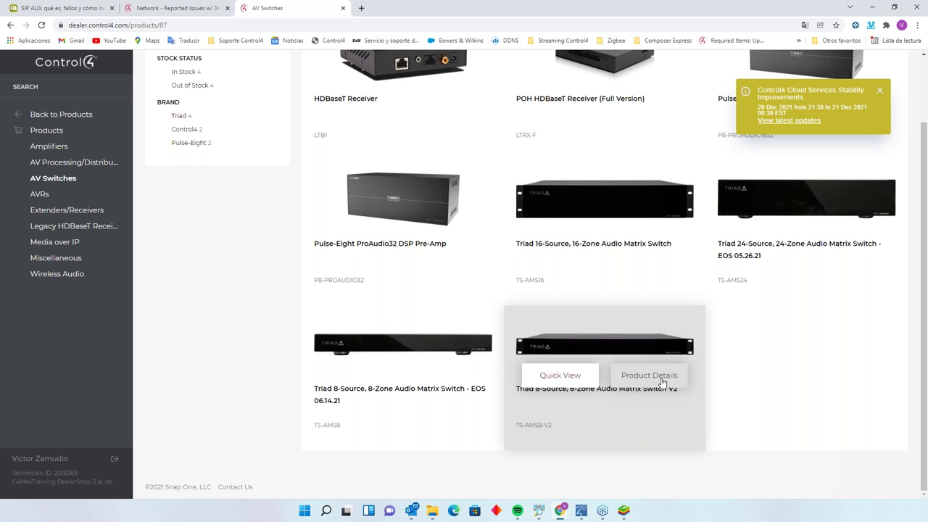
left_click(449, 378)
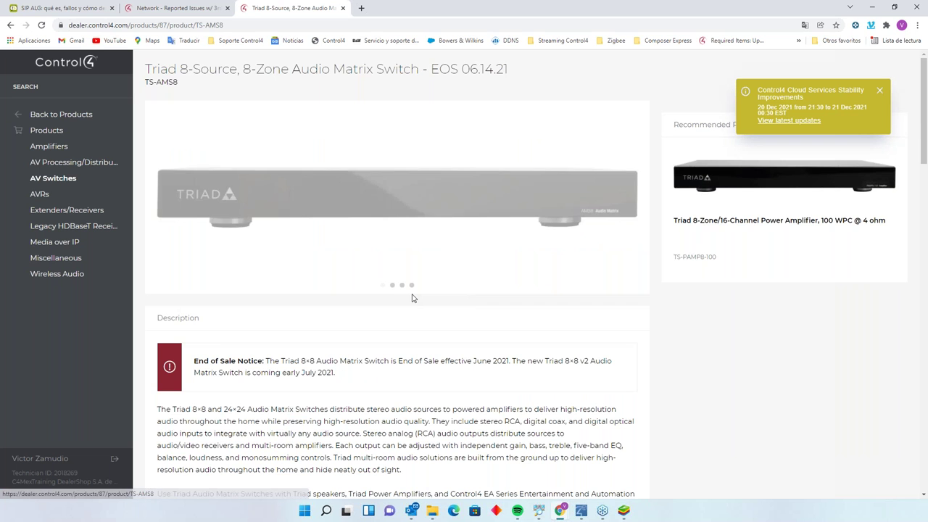
Find the installation guide for the Triad 8×8 and 24×24 audio matrix switches on the product page and open it.
scroll(412, 298, "down", 15)
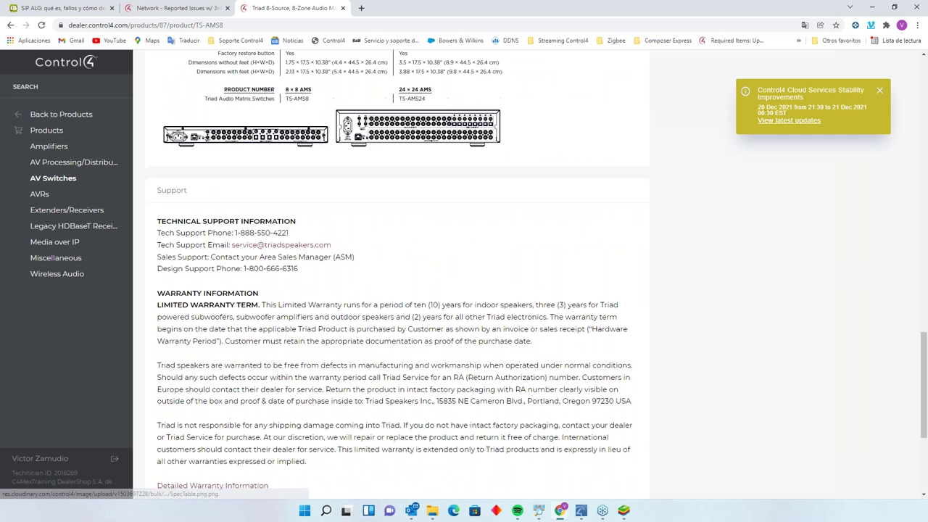
scroll(169, 430, "down", 3)
left_click(182, 431)
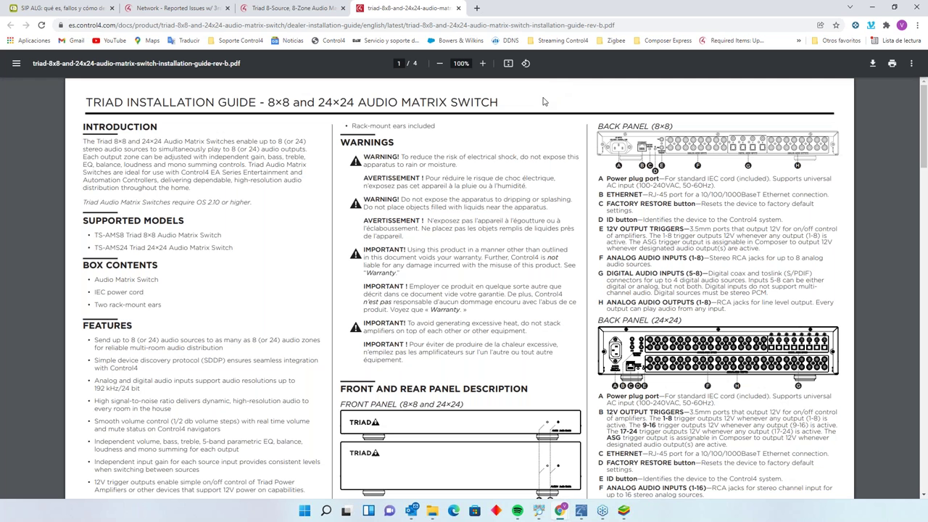
Examine the 8 source, 8 zone wiring diagram on page 2 of the installation guide at 175% zoom.
scroll(602, 247, "down", 3)
scroll(603, 247, "down", 8)
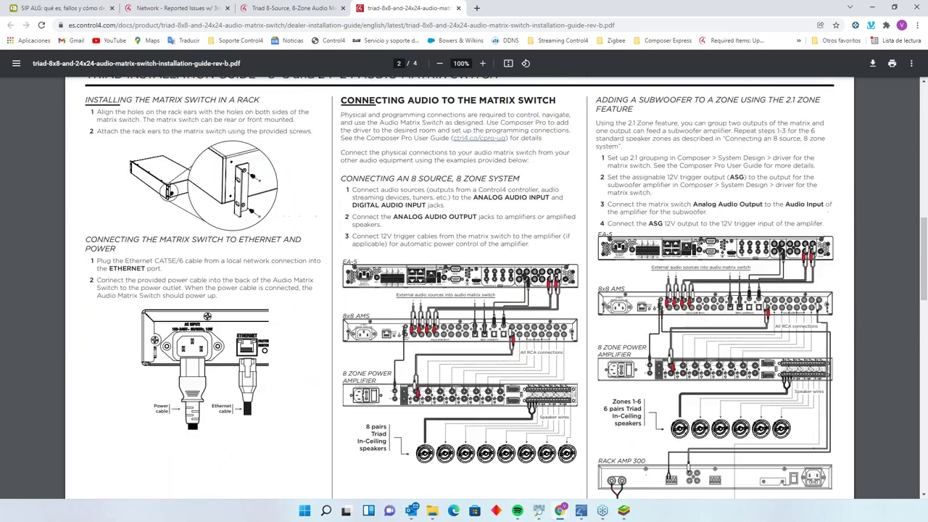
scroll(602, 254, "up", 3)
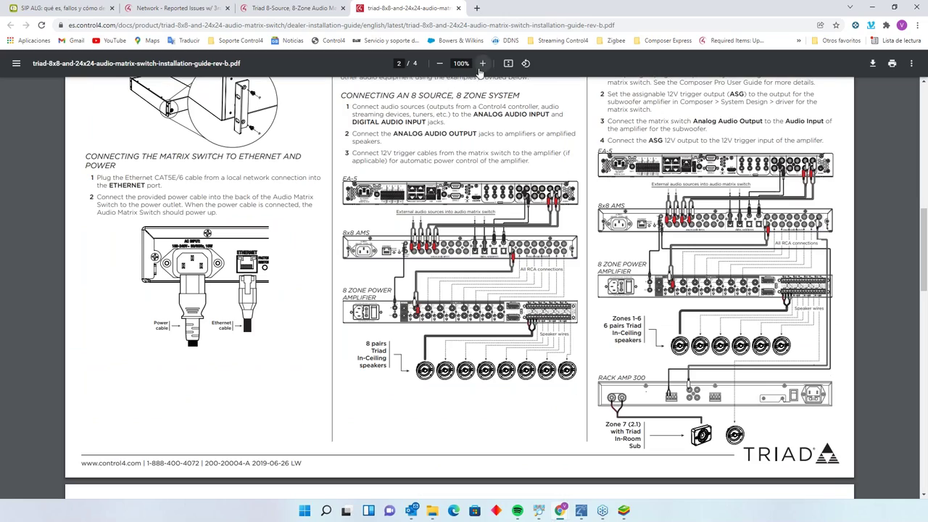
left_click(482, 64)
left_click(482, 64)
left_click(481, 64)
left_click(482, 64)
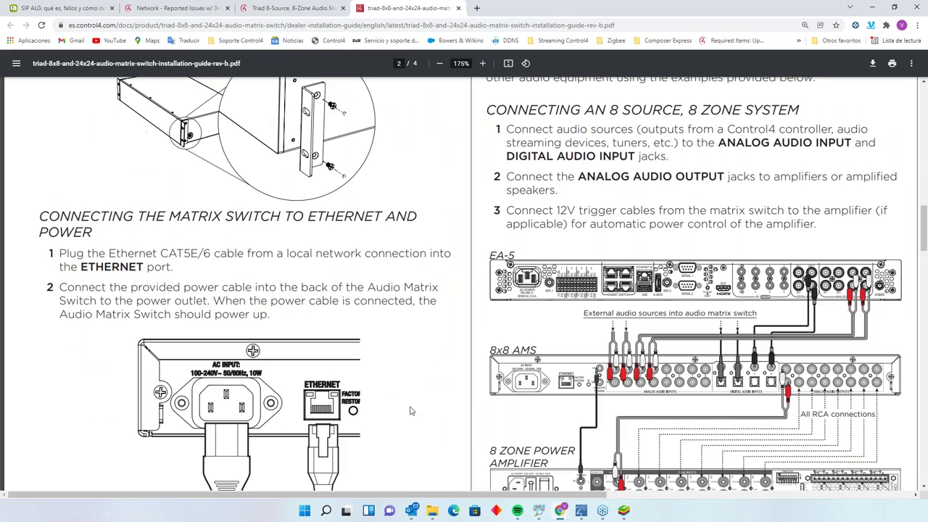
left_click_drag(407, 495, 558, 495)
scroll(401, 303, "down", 3)
scroll(591, 237, "up", 2)
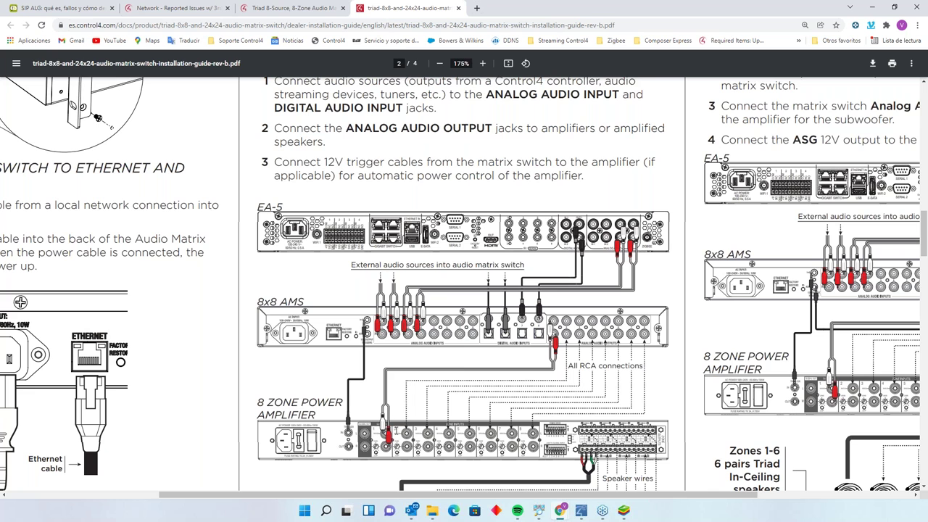
scroll(417, 430, "down", 1)
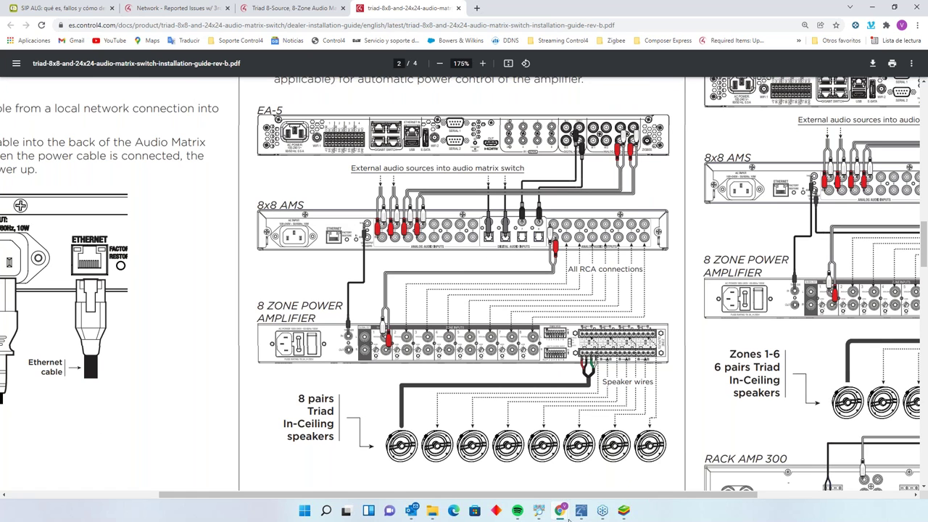
Switch to Composer Pro and add a second Home site with a House, Main floor and Theater room to the system design.
left_click(579, 511)
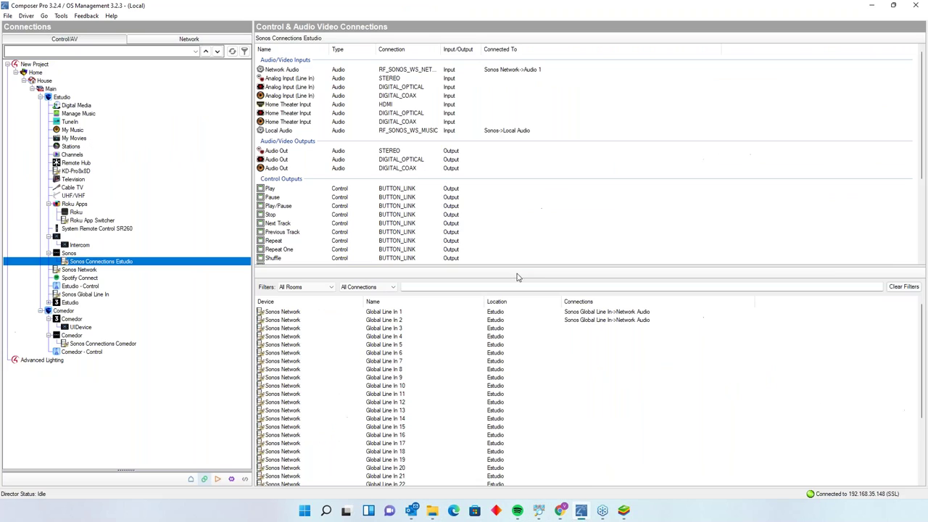
left_click(192, 481)
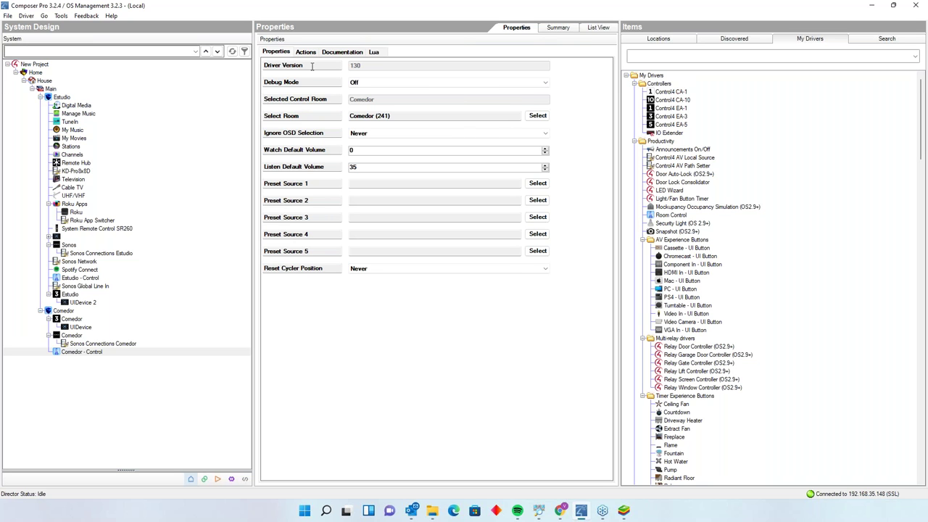
left_click(728, 42)
left_click(663, 42)
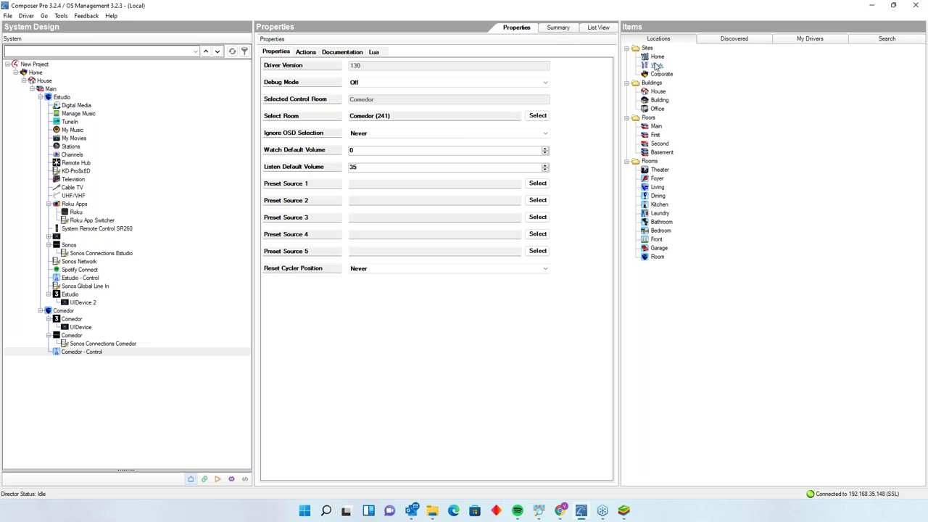
left_click(656, 57)
left_click(657, 57)
double_click(656, 57)
Add Foyer, Living, Dining and Kitchen rooms to the Main floor of Home 2.
double_click(657, 179)
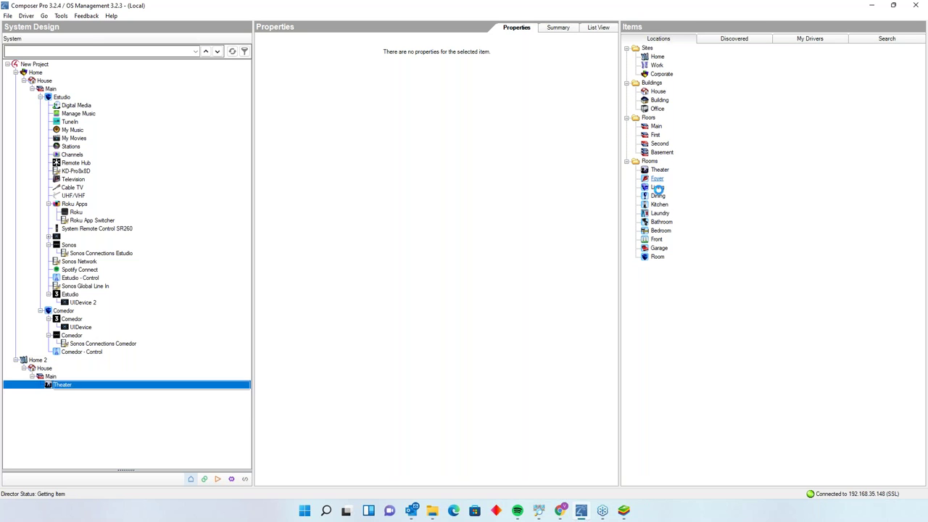
double_click(656, 188)
left_click(657, 196)
double_click(657, 196)
double_click(659, 205)
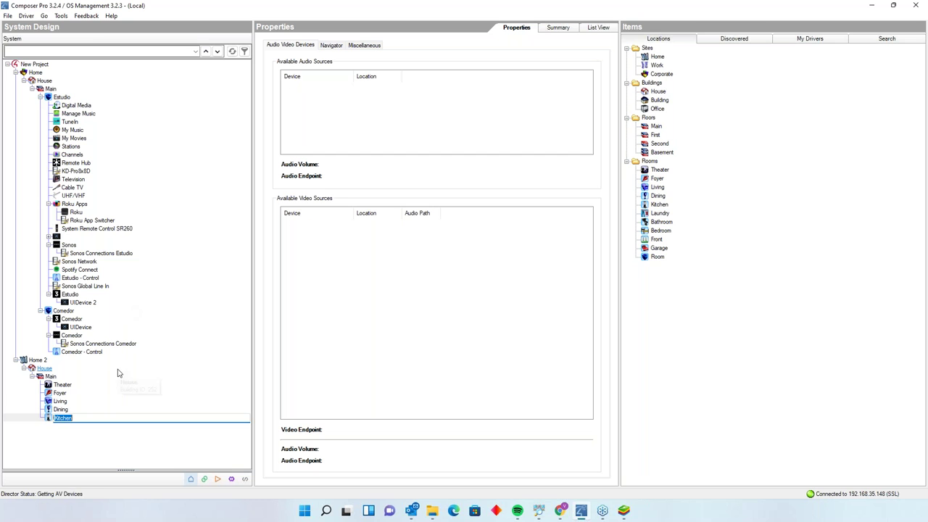
Include local drivers in the driver search and search for "triad".
left_click(739, 41)
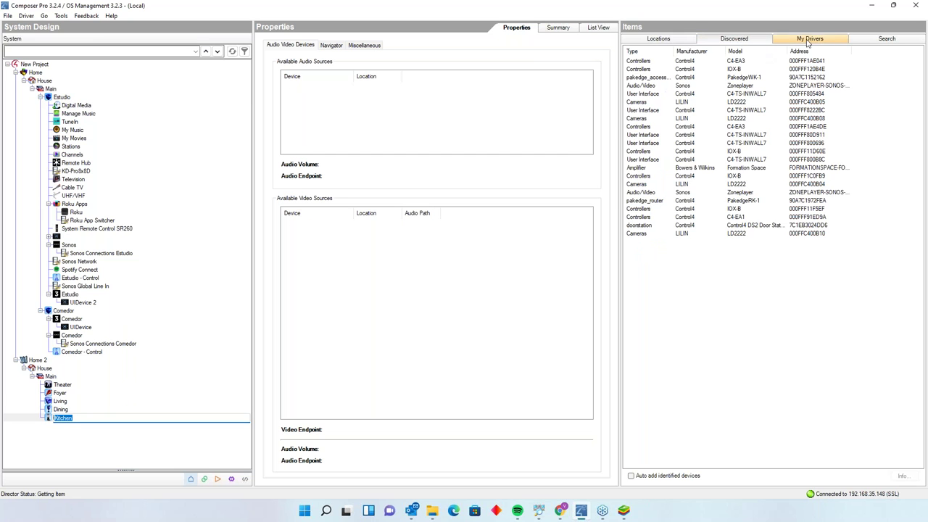
left_click(883, 40)
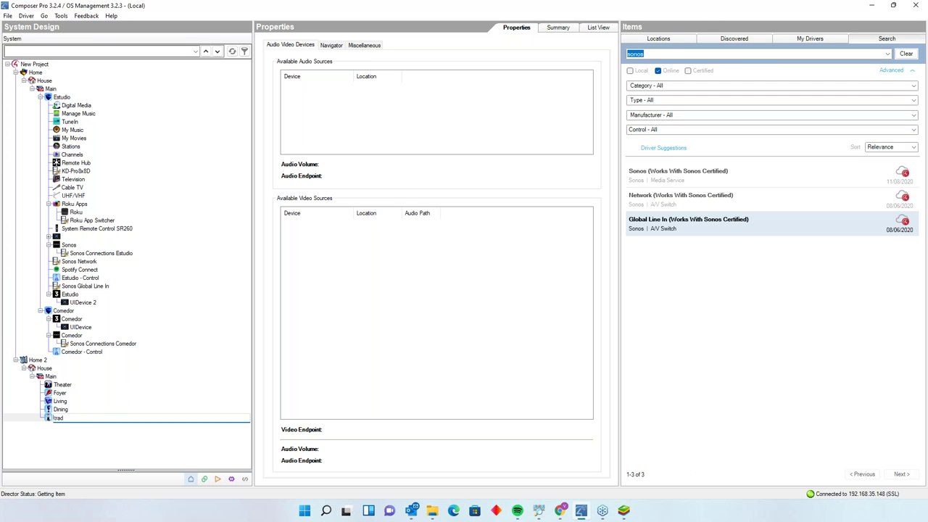
left_click(630, 70)
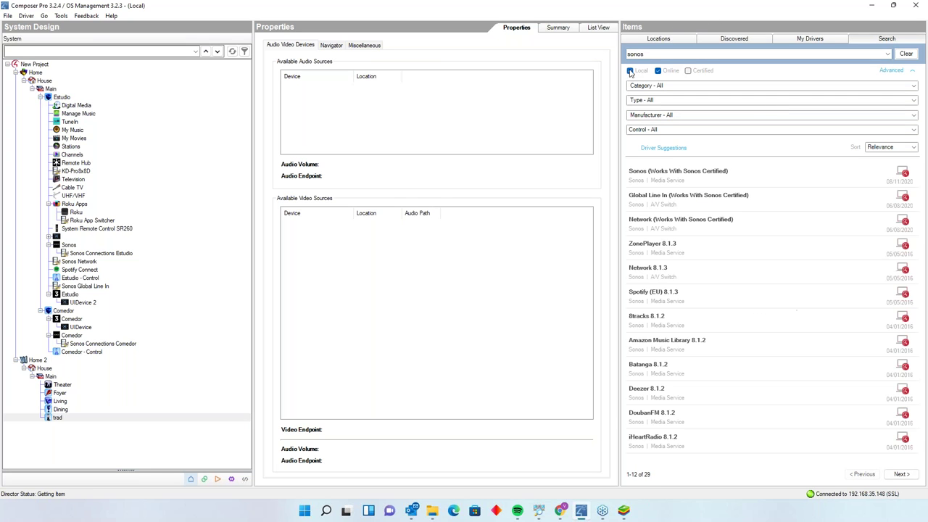
type("t")
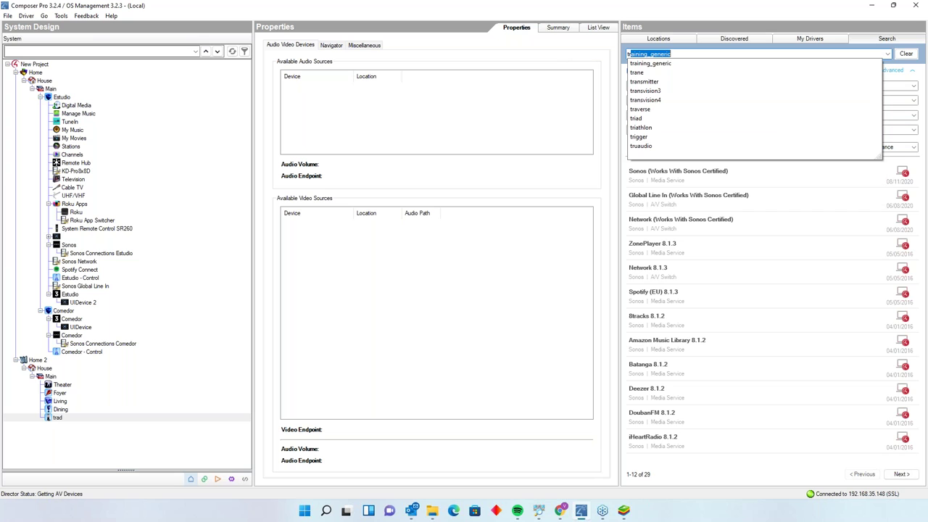
type("riad")
key("Return")
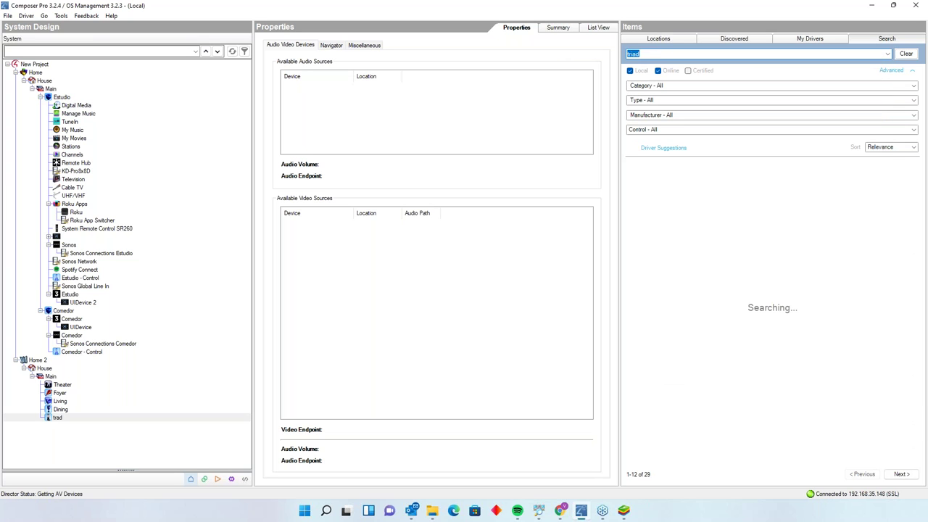
Add a Triad One driver to each of the Theater, Foyer, Living and Dining rooms of Home 2.
left_click_drag(664, 222, 87, 384)
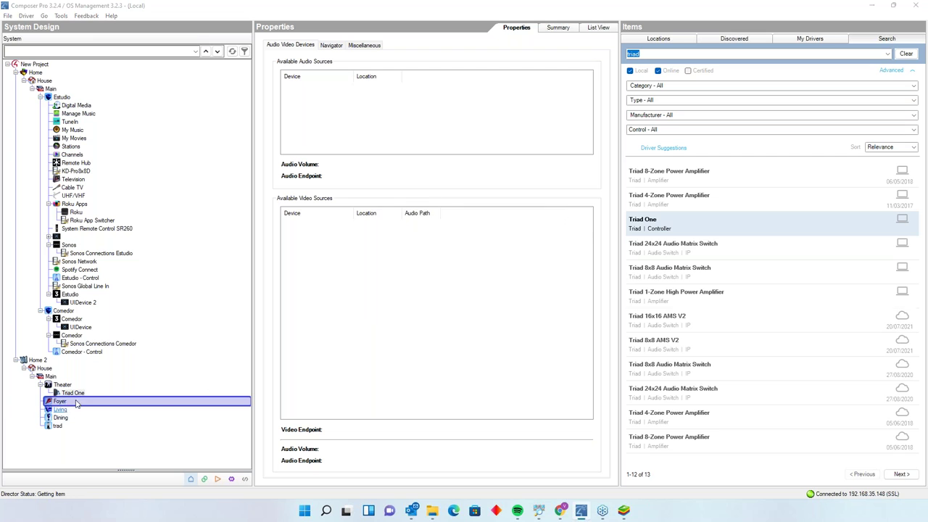
left_click_drag(685, 239, 97, 421)
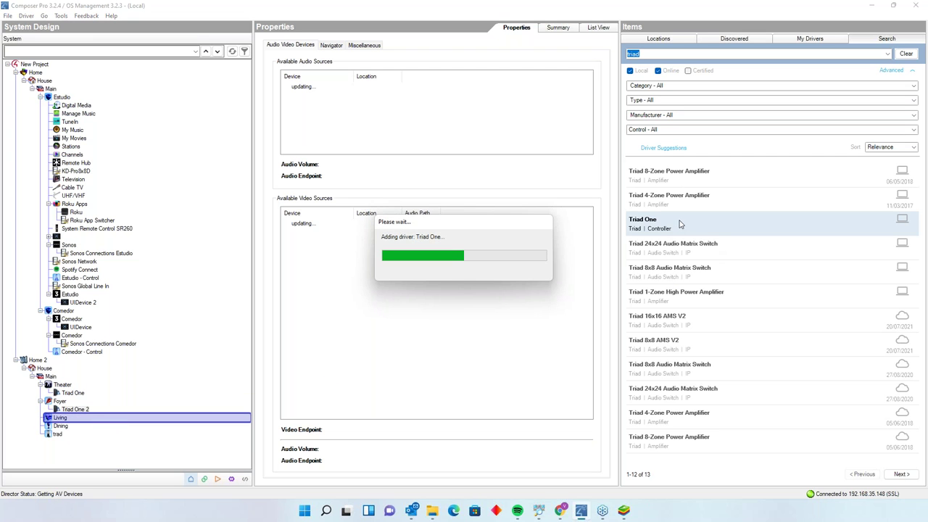
left_click_drag(673, 221, 60, 433)
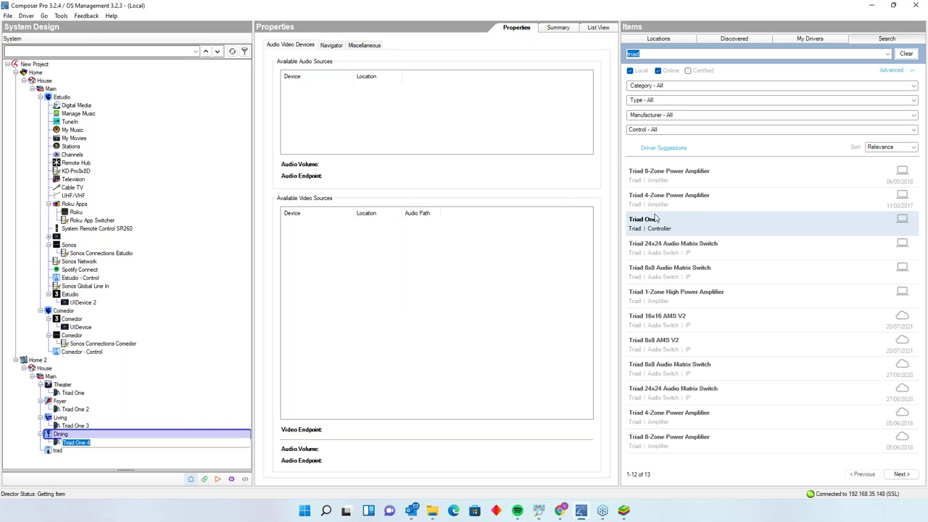
Delete the room named "trad" from the Main floor of Home 2.
right_click(58, 457)
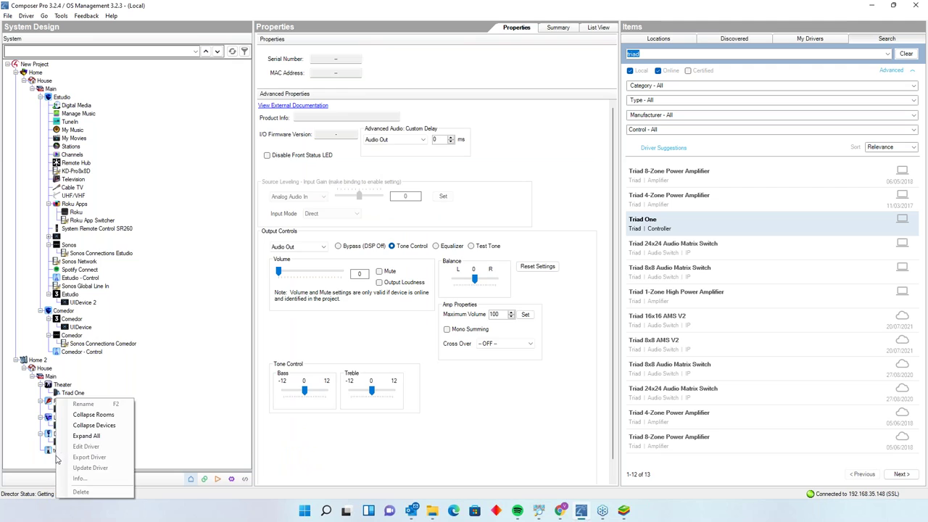
left_click(80, 491)
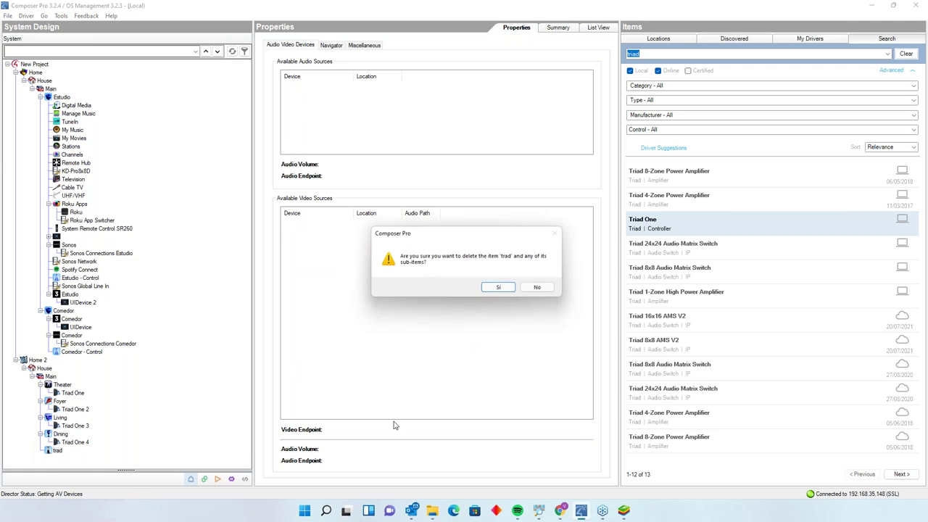
left_click(503, 291)
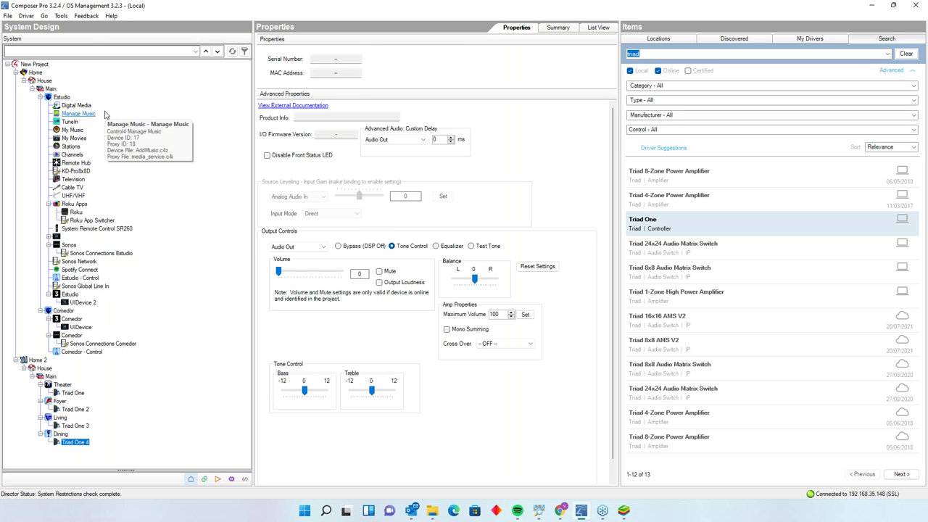
Check the audio end-point and volume connections of the Theater, Foyer, Living and Dining rooms in Home 2.
left_click(72, 392)
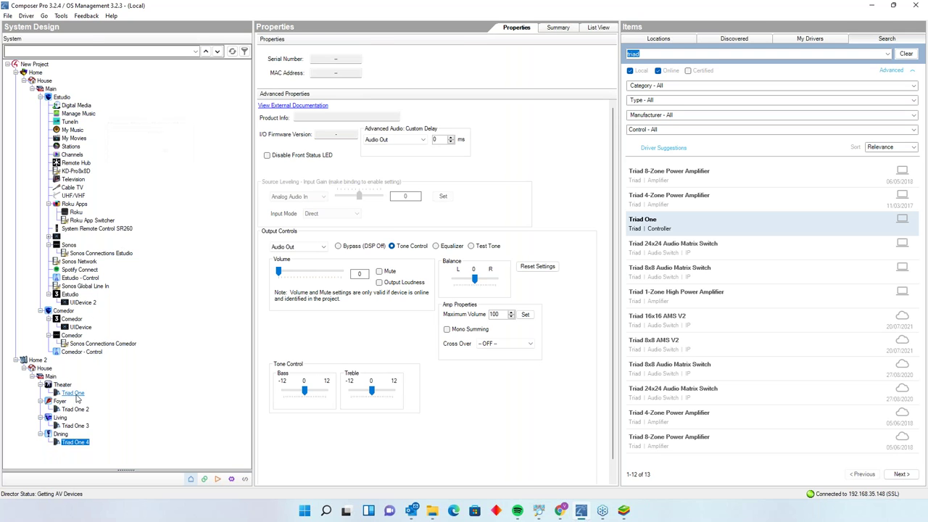
left_click(78, 410)
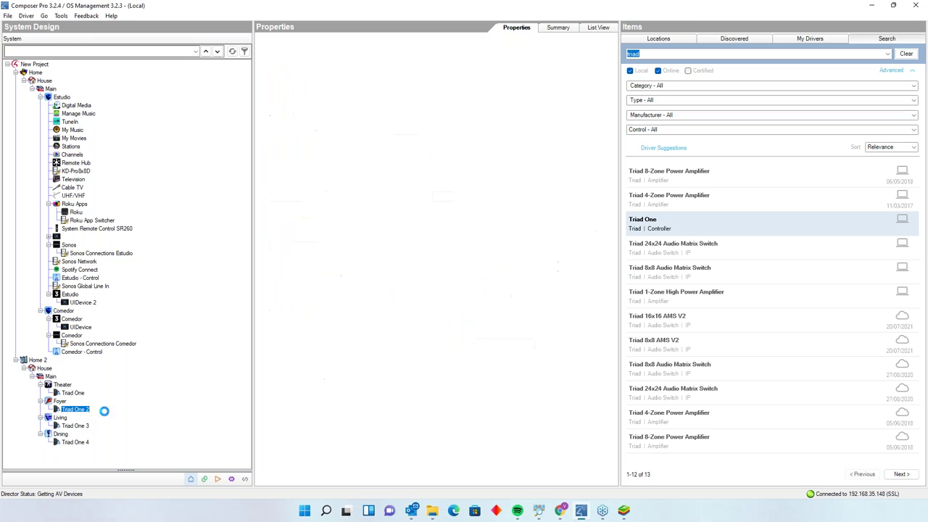
left_click(205, 480)
left_click(16, 360)
left_click(24, 368)
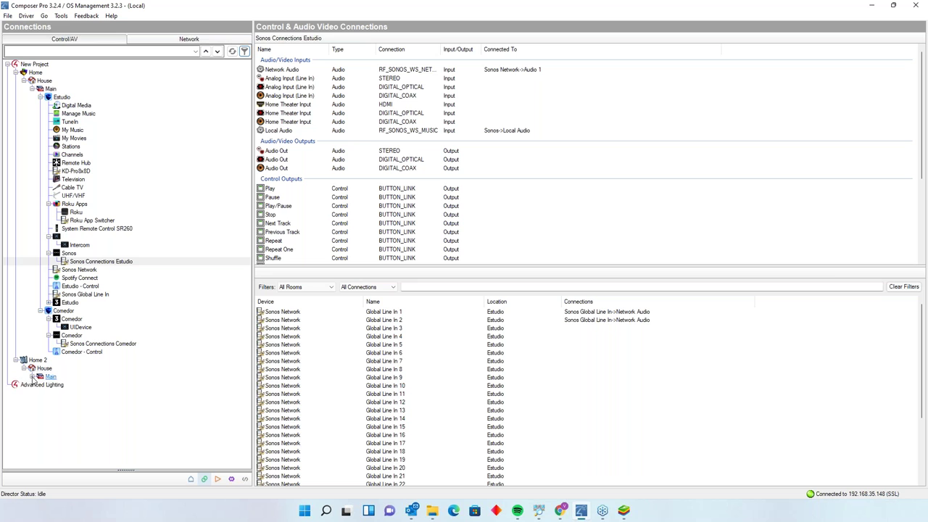
left_click(32, 376)
left_click(55, 386)
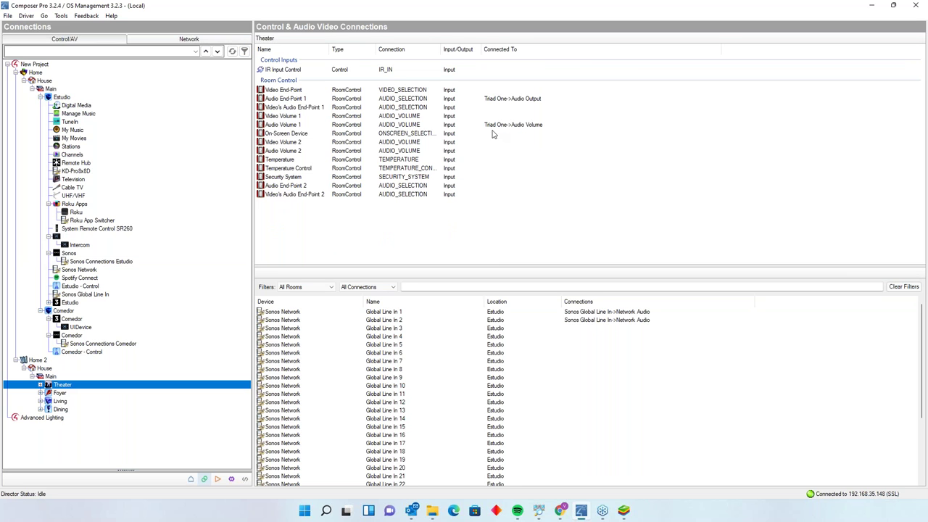
left_click(60, 393)
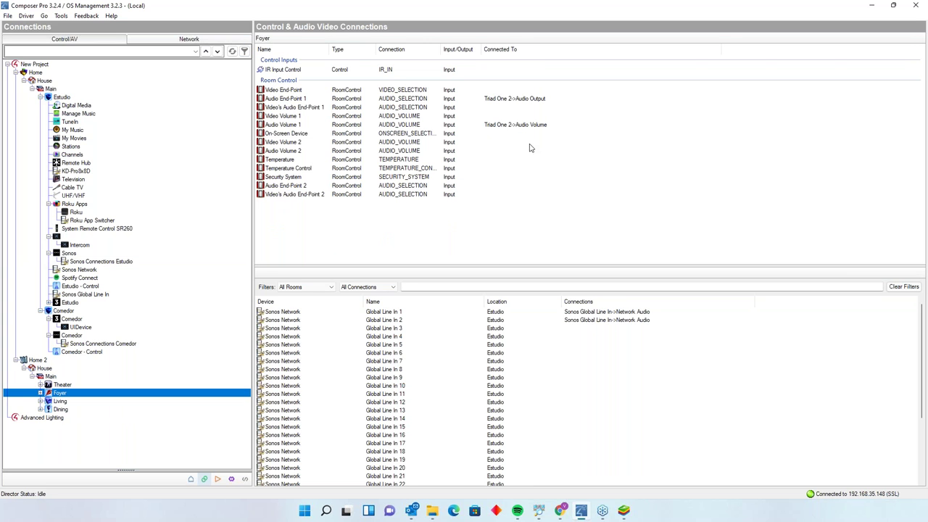
left_click(59, 401)
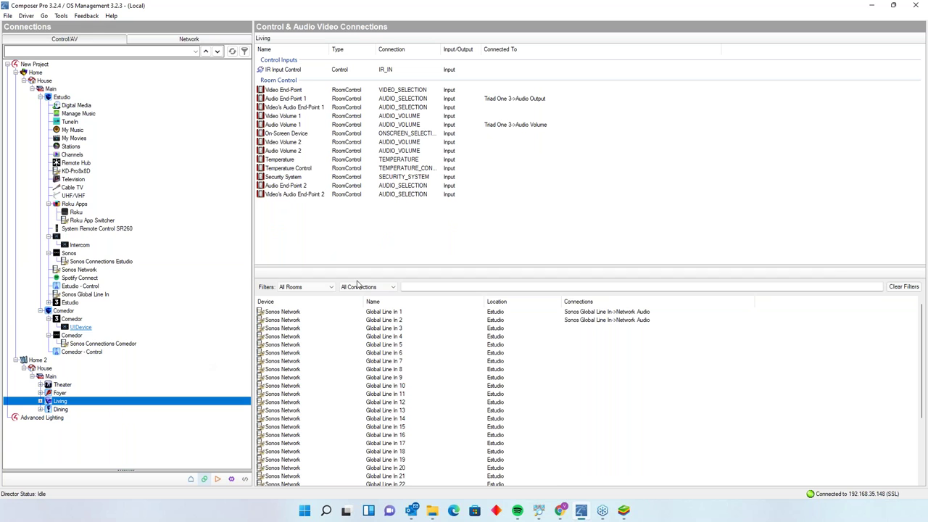
left_click(60, 409)
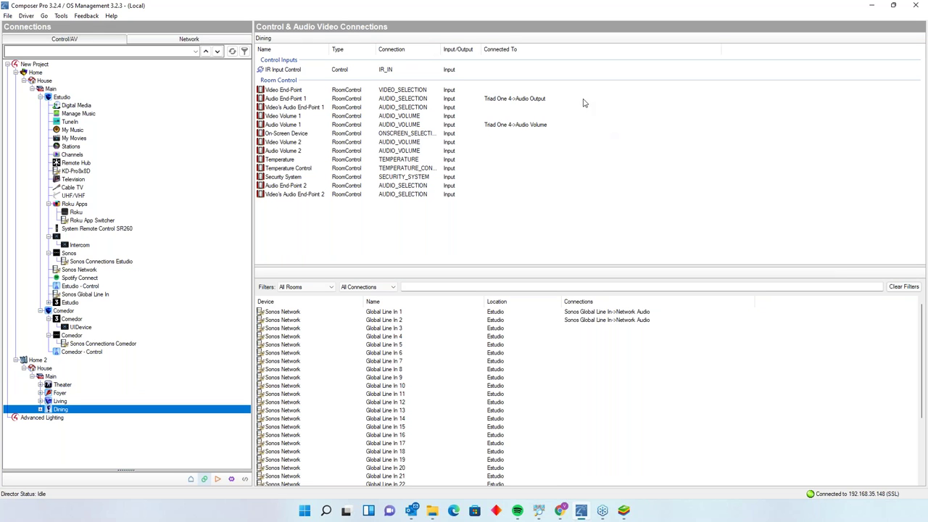
Return to the system design and look through the My Drivers list, from controllers and productivity drivers to lighting.
left_click(190, 478)
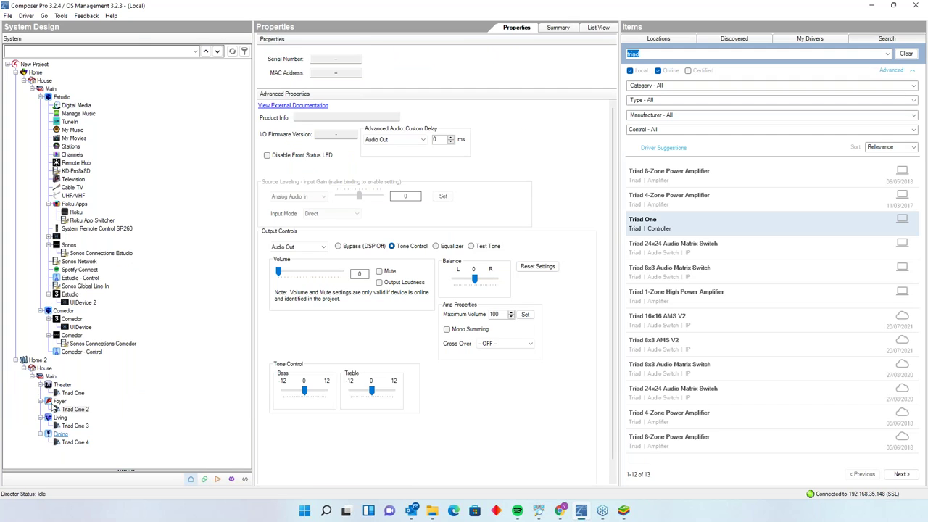
left_click(809, 38)
scroll(751, 368, "down", 3)
scroll(752, 368, "down", 3)
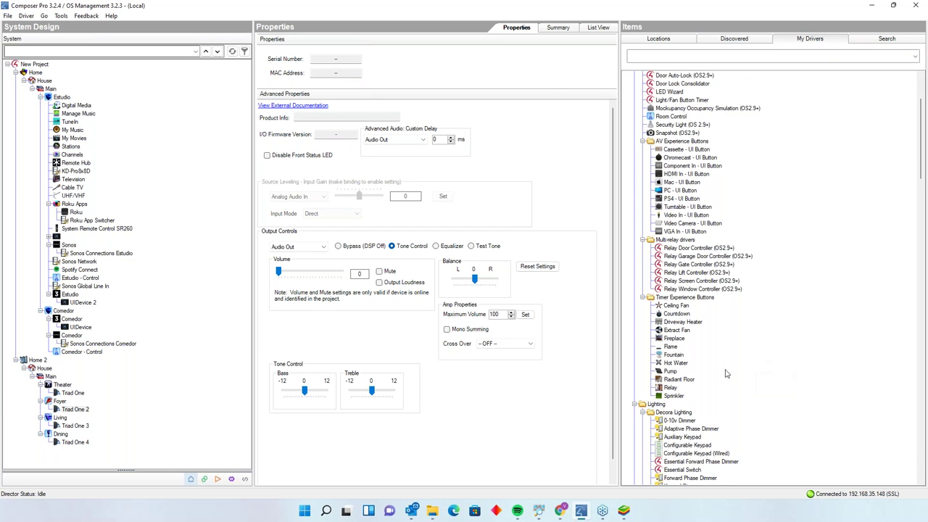
scroll(727, 371, "up", 6)
scroll(750, 334, "down", 5)
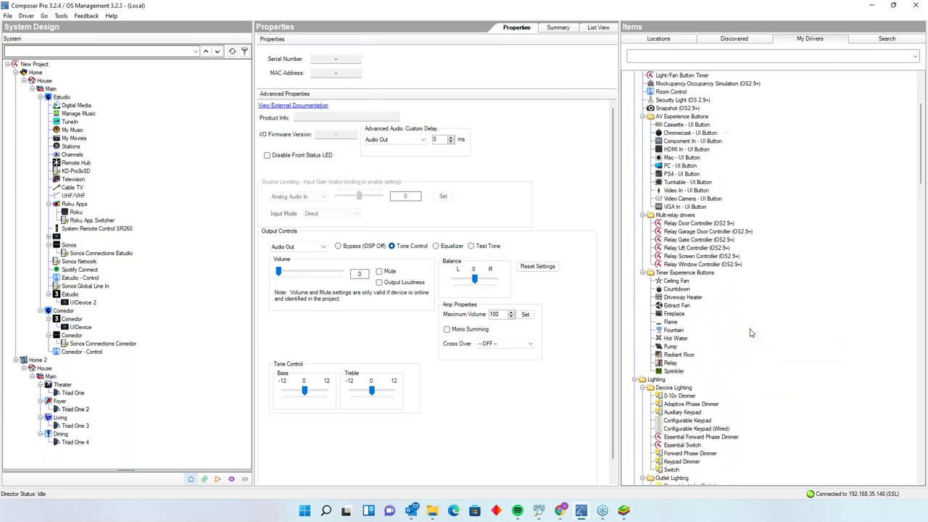
scroll(751, 332, "up", 2)
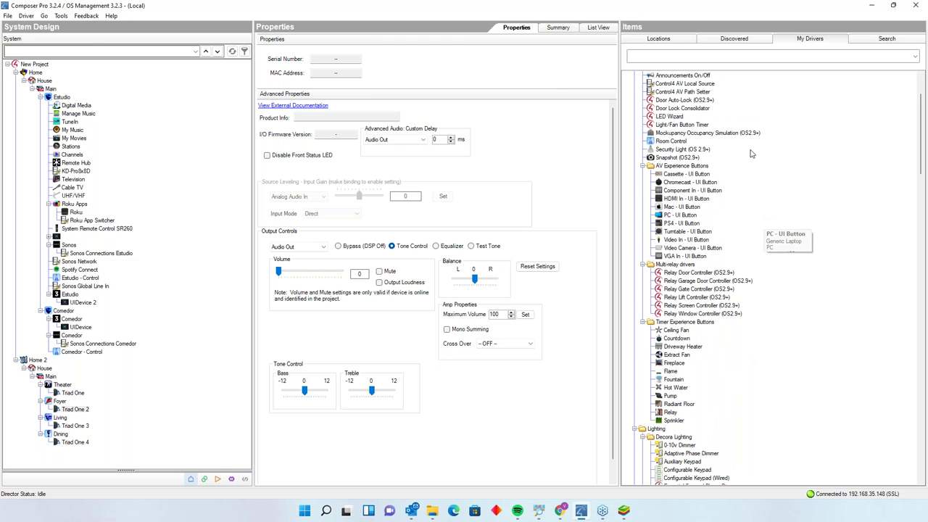
scroll(805, 315, "down", 1)
scroll(805, 316, "down", 6)
scroll(805, 319, "up", 10)
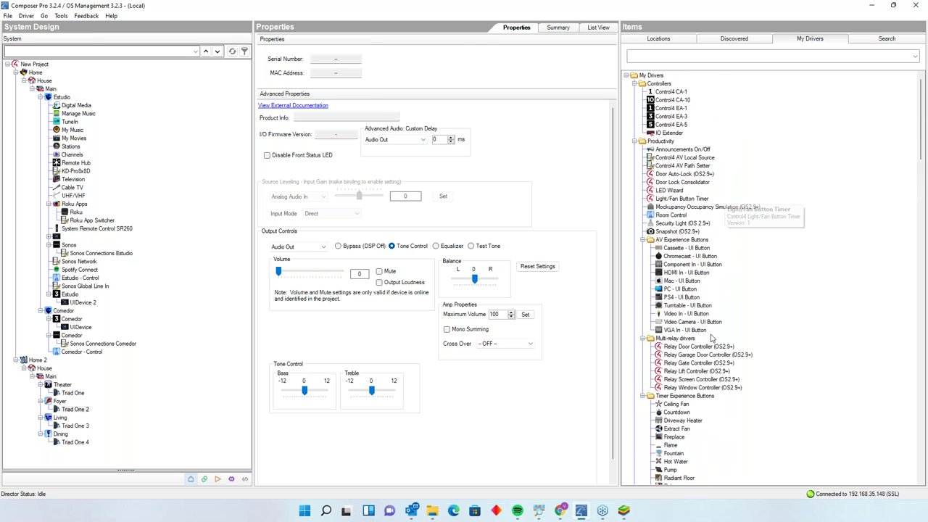
Add a Spotify Connect driver to each of the Theater, Foyer, Living and Dining rooms of Home 2.
scroll(714, 208, "down", 7)
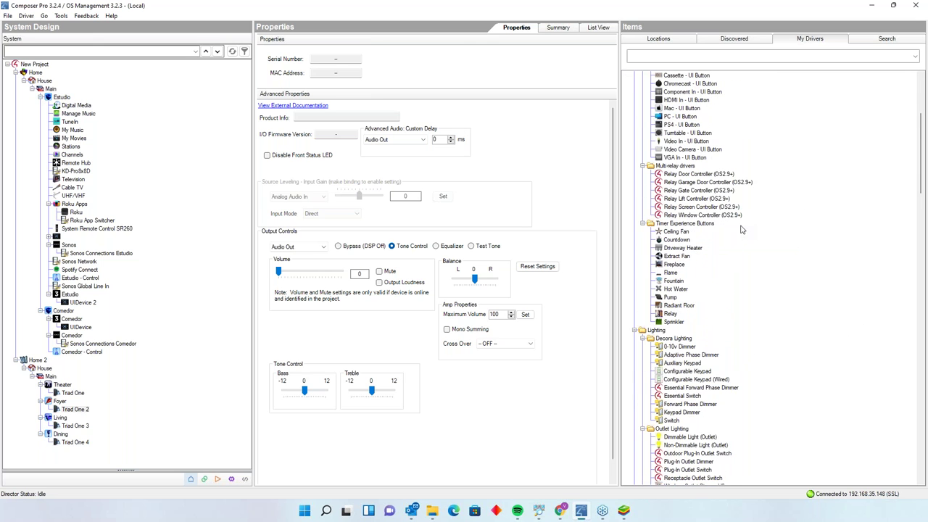
scroll(740, 230, "down", 15)
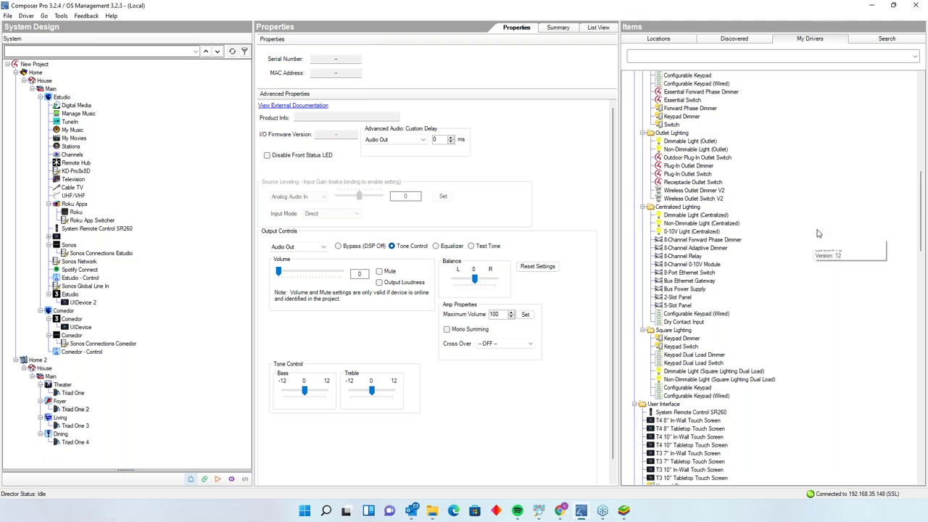
scroll(812, 237, "down", 12)
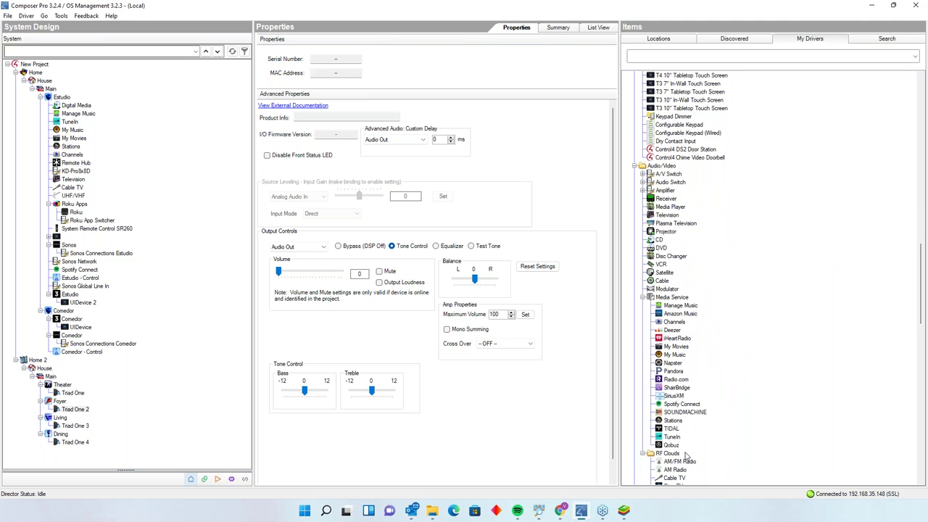
left_click_drag(677, 404, 60, 386)
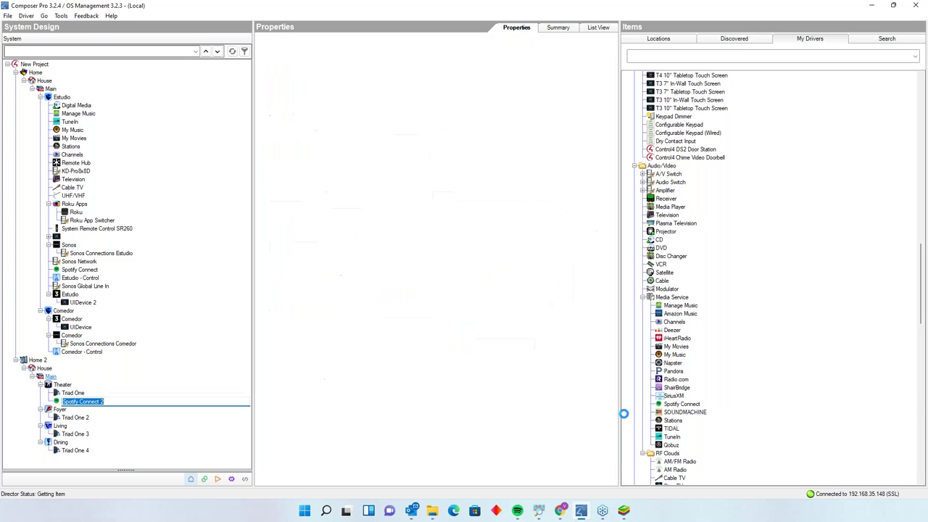
left_click_drag(674, 405, 60, 410)
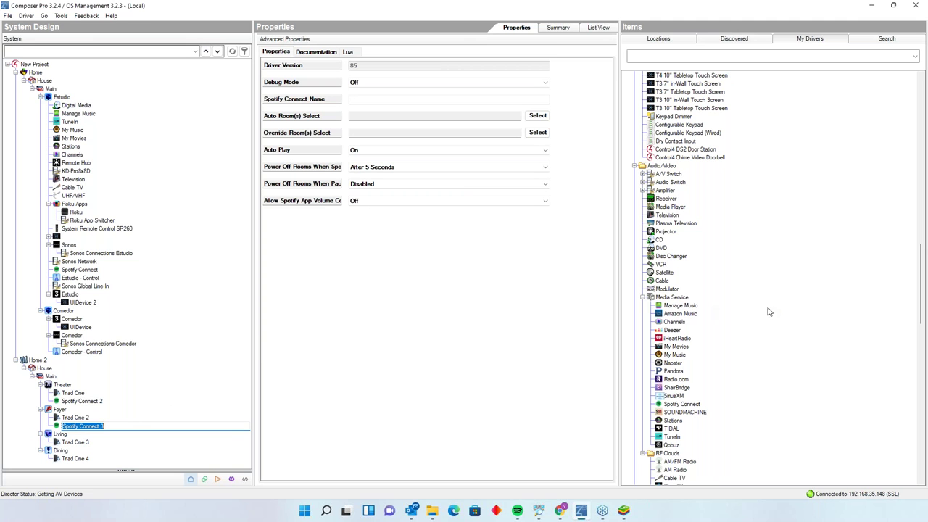
left_click(676, 405)
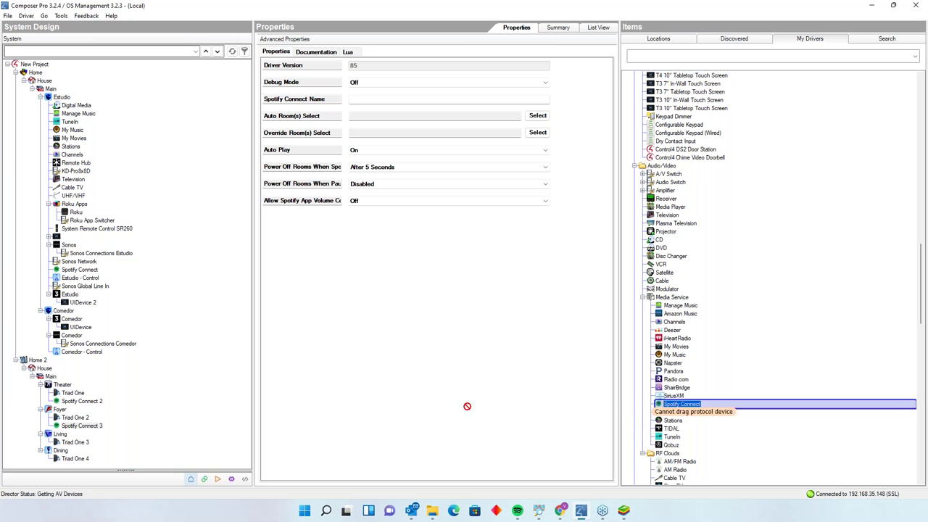
left_click_drag(76, 460, 62, 434)
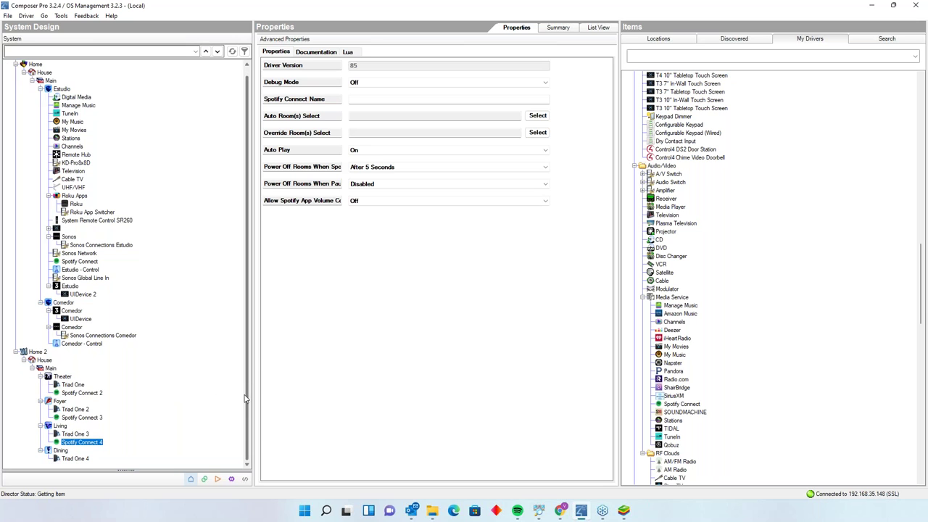
left_click(697, 405)
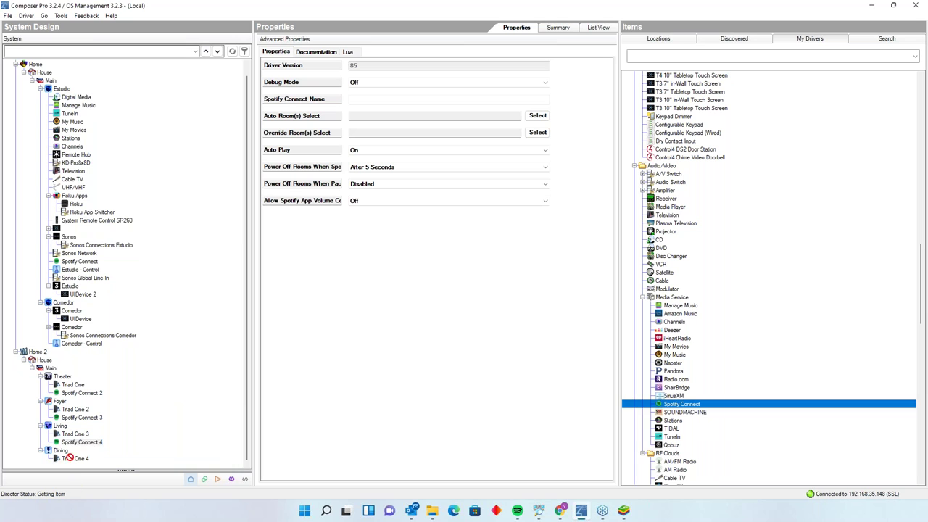
left_click_drag(70, 461, 70, 454)
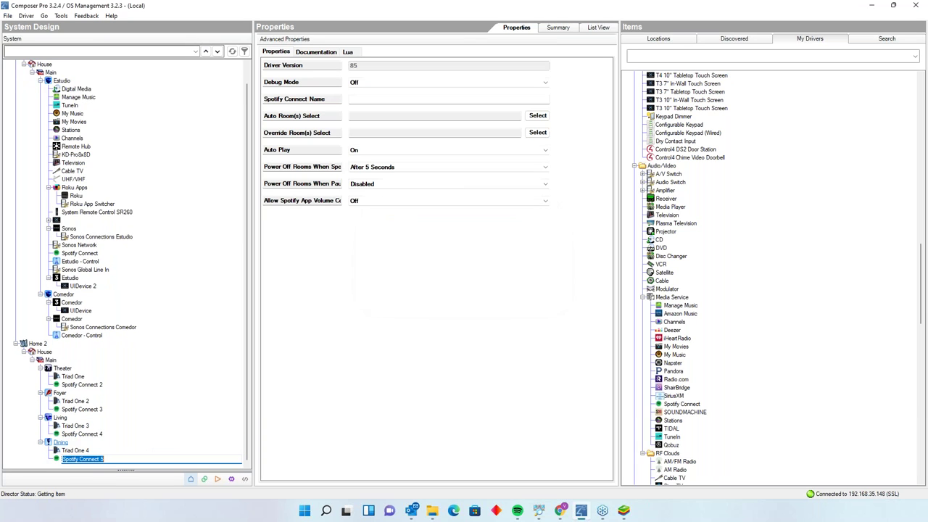
Assign the Theater room of Home 2 as the auto room of the Theater's Spotify Connect driver.
left_click(81, 384)
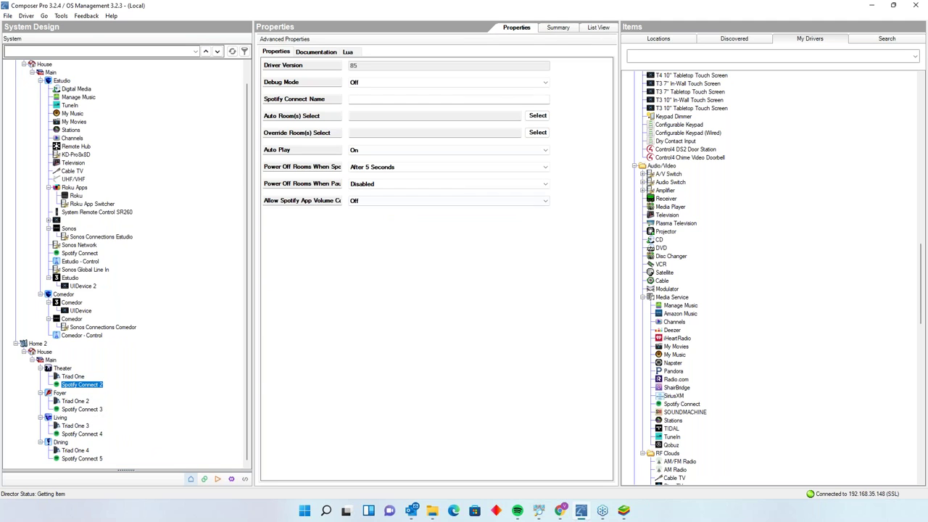
left_click(537, 116)
left_click(443, 268)
left_click(469, 338)
left_click(569, 116)
Assign the Foyer room of Home 2 as the auto room of the Foyer's Spotify Connect driver.
left_click(76, 409)
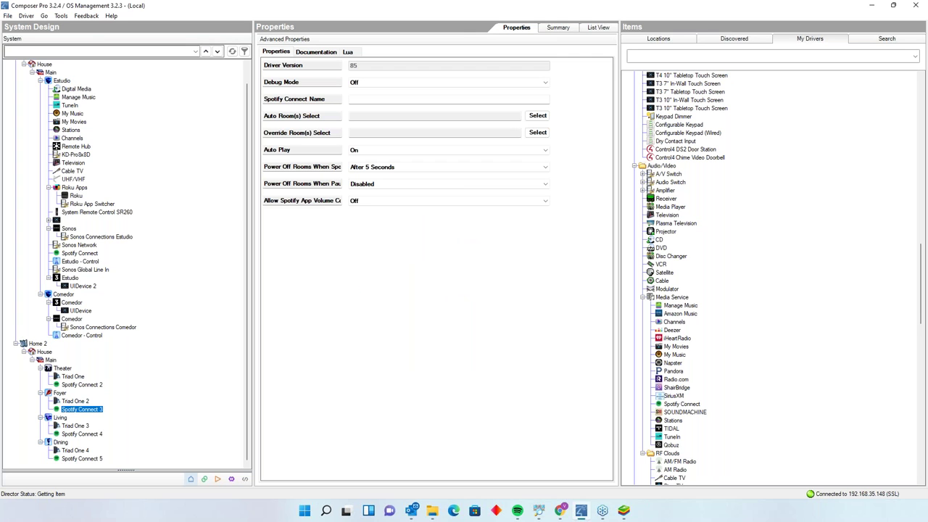
left_click(537, 115)
left_click(443, 276)
left_click(537, 118)
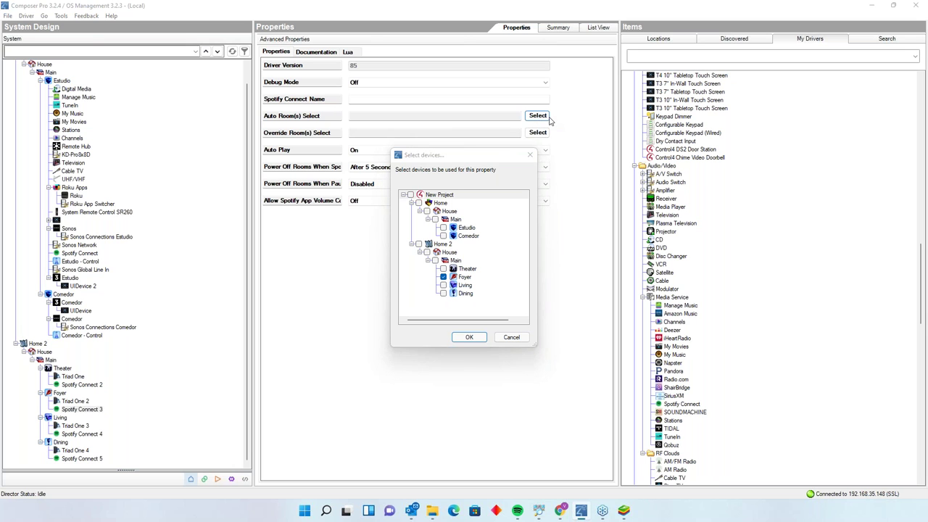
left_click(478, 337)
left_click(569, 116)
left_click(100, 436)
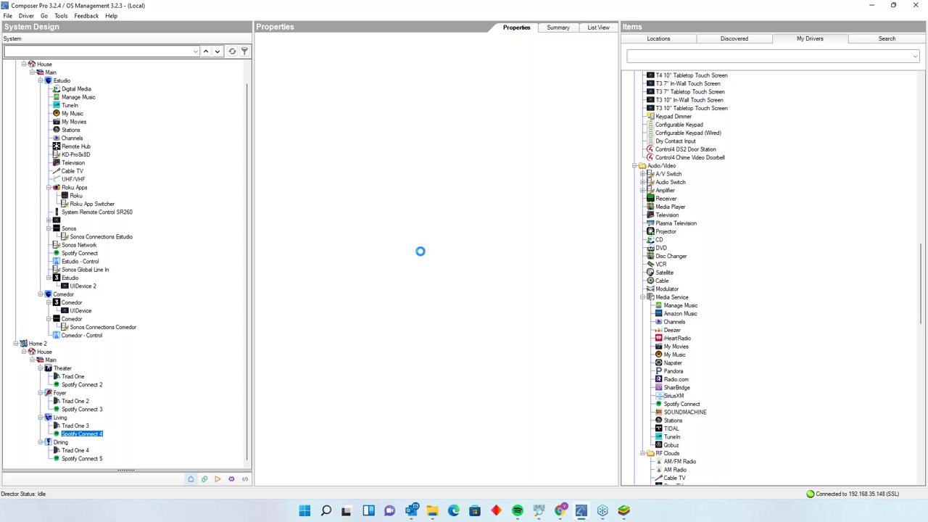
left_click(537, 115)
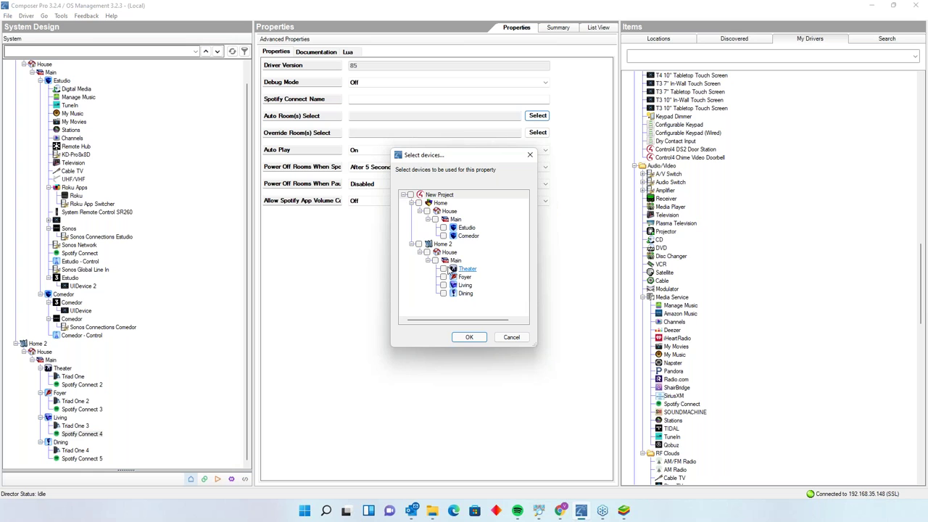
left_click(510, 337)
left_click(60, 418)
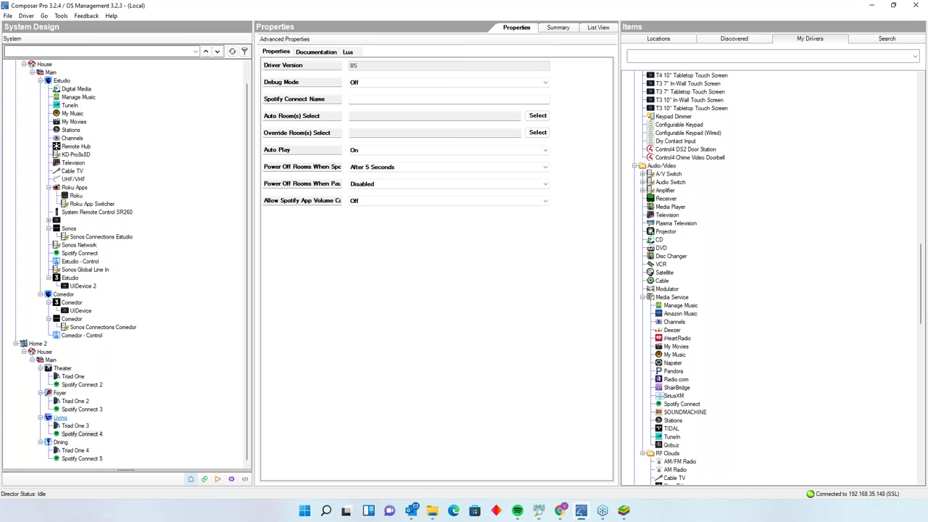
Assign the Living room of Home 2 as the auto room of the Living room's Spotify Connect driver.
left_click(75, 434)
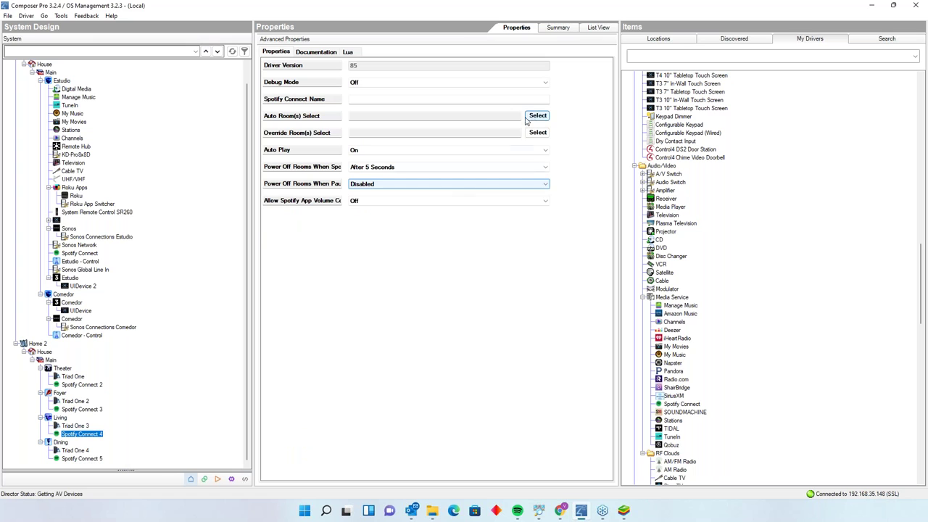
left_click(537, 115)
left_click(443, 285)
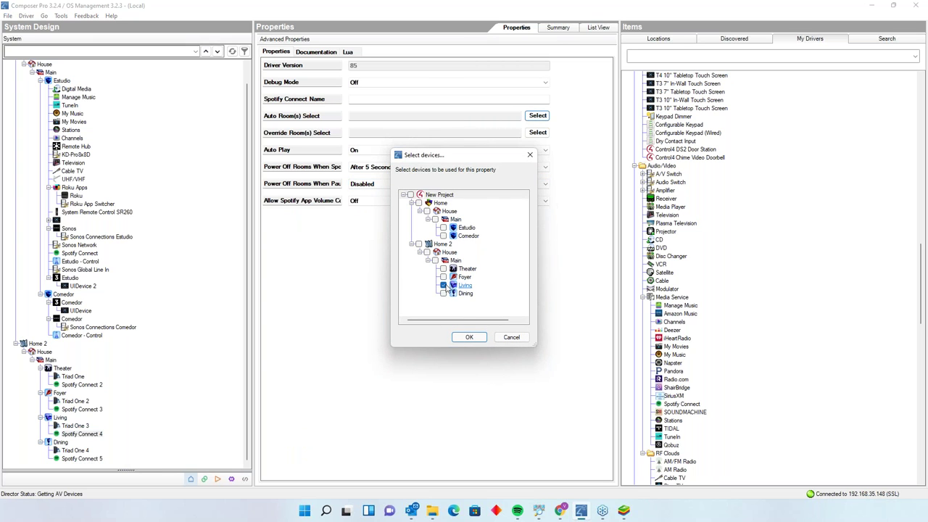
left_click(470, 338)
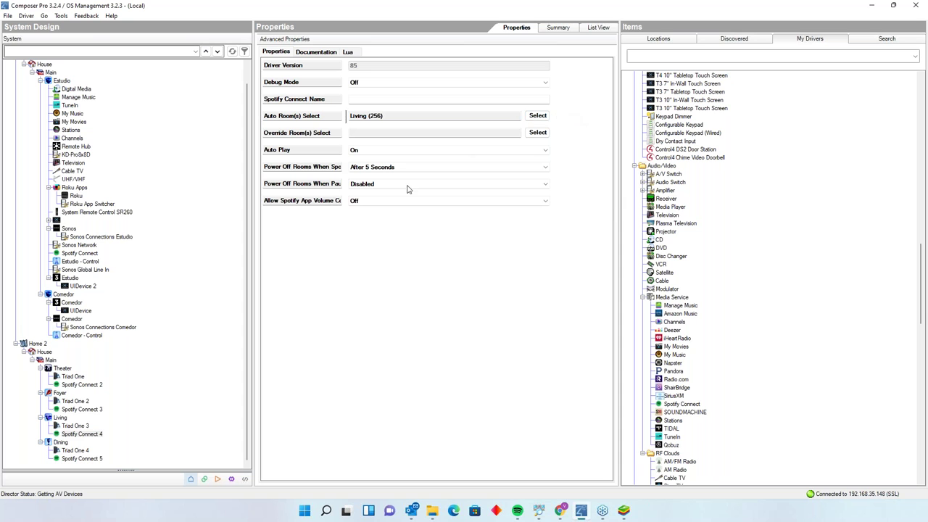
Assign the Dining room of Home 2 as the auto room of the Dining room's Spotify Connect driver.
left_click(82, 460)
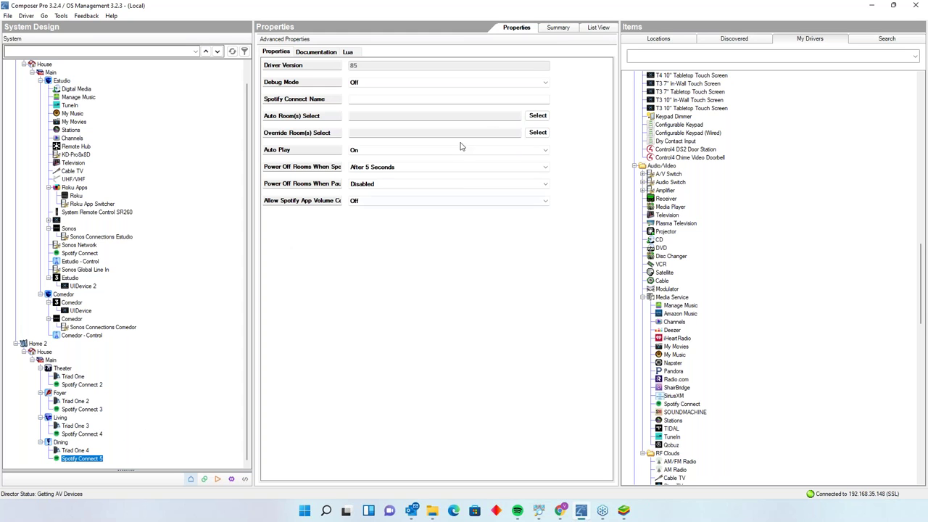
left_click(537, 115)
left_click(442, 293)
left_click(469, 337)
left_click(571, 115)
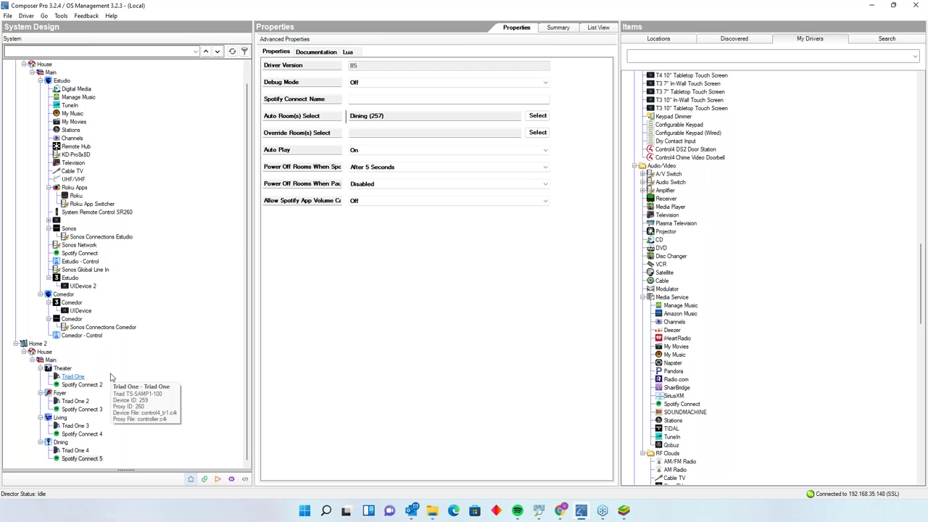
Check the Theater's Spotify Connect properties and the audio sources available in the Theater room.
left_click(83, 384)
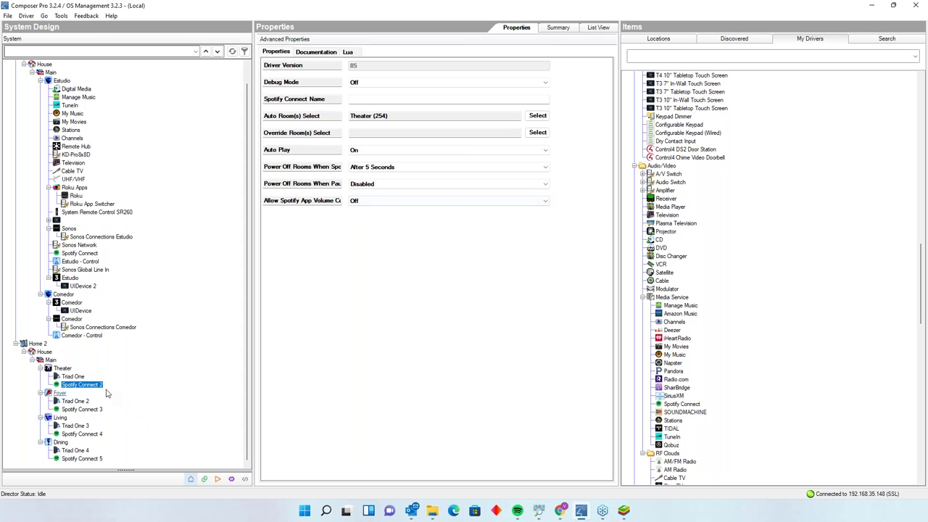
left_click(58, 367)
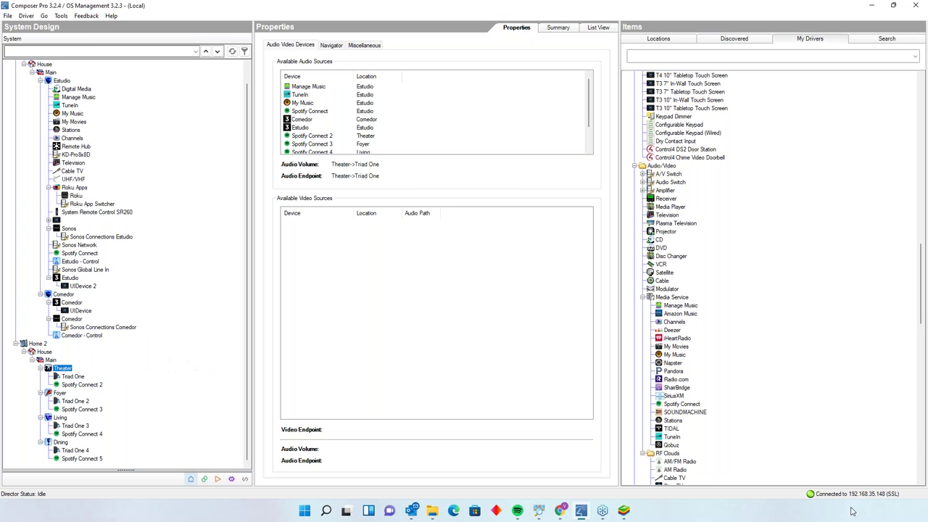
Switch to Chrome and open the Controllers product category on the Control4 dealer site.
left_click(560, 510)
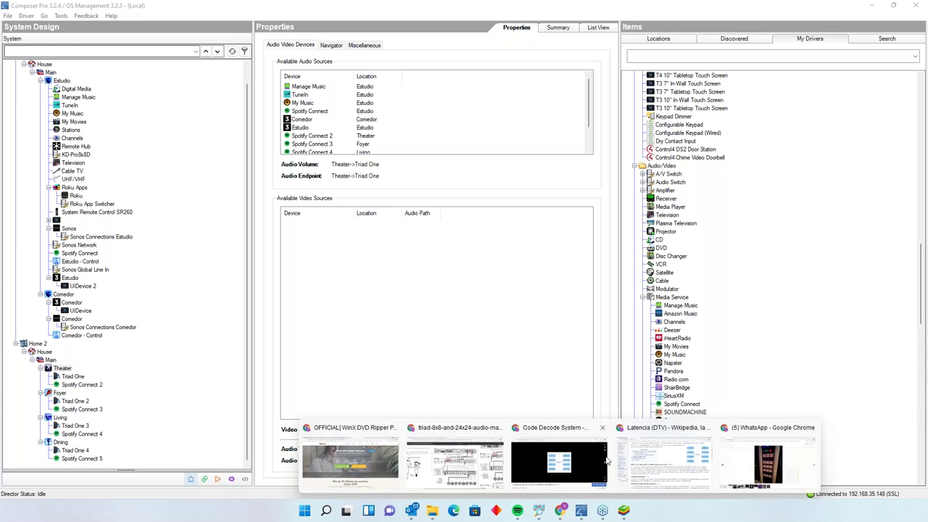
left_click(446, 473)
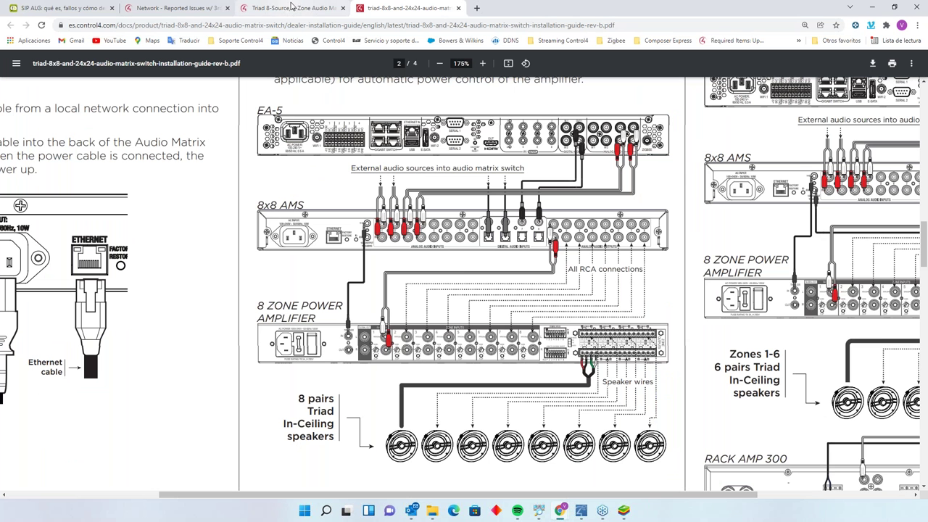
left_click(182, 6)
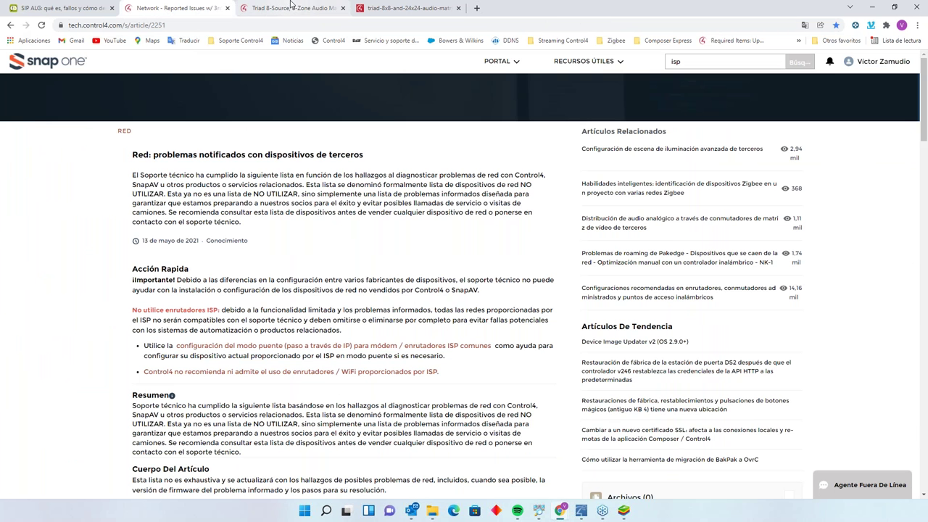
left_click(294, 8)
left_click(39, 114)
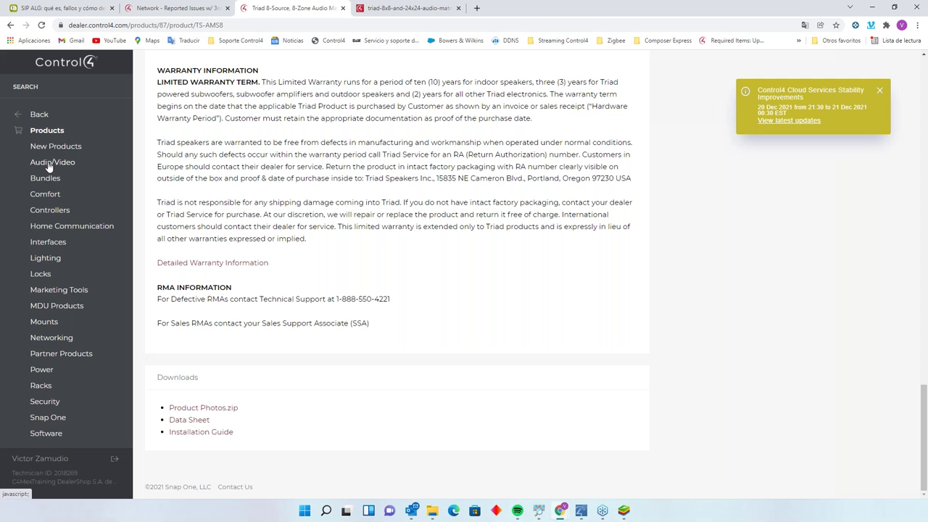
left_click(50, 164)
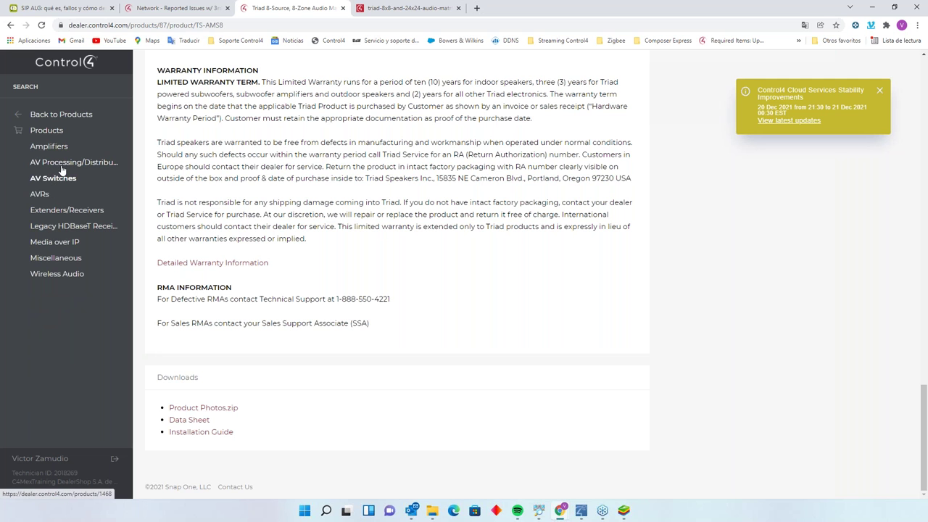
left_click(19, 115)
left_click(50, 211)
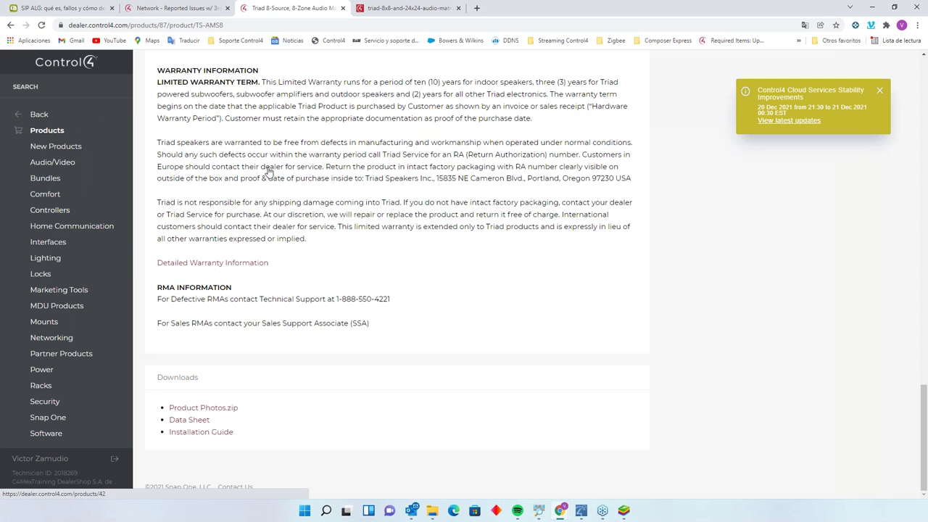
Examine the controller comparison table and the list of controller models on the Controllers page.
scroll(375, 310, "down", 1)
scroll(375, 310, "down", 20)
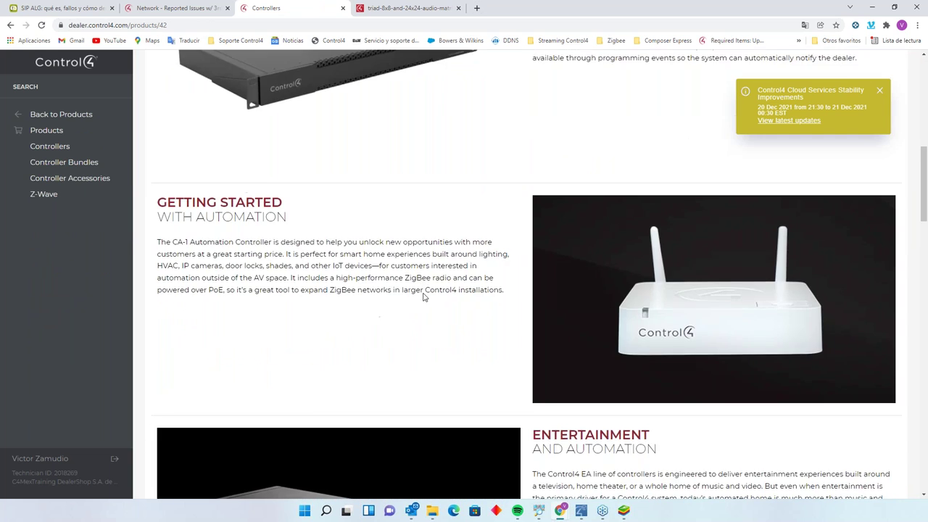
scroll(424, 296, "up", 8)
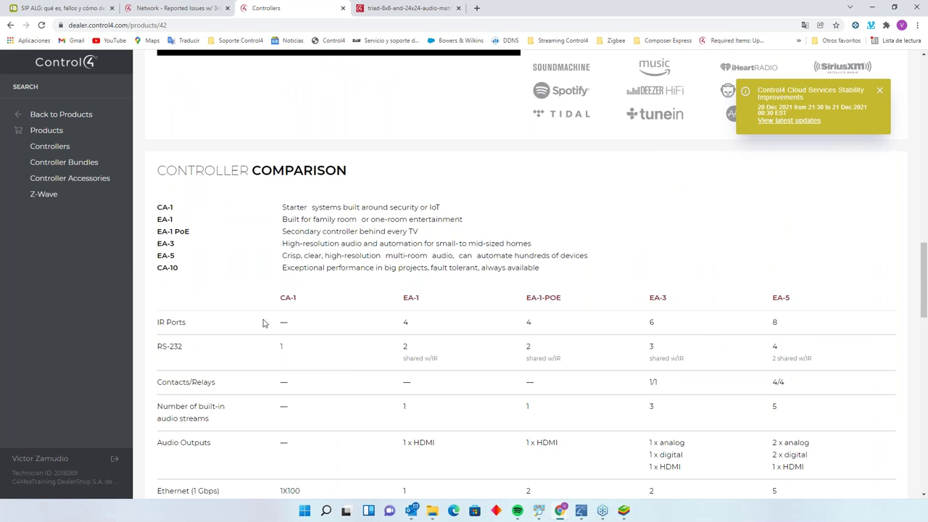
scroll(479, 322, "down", 10)
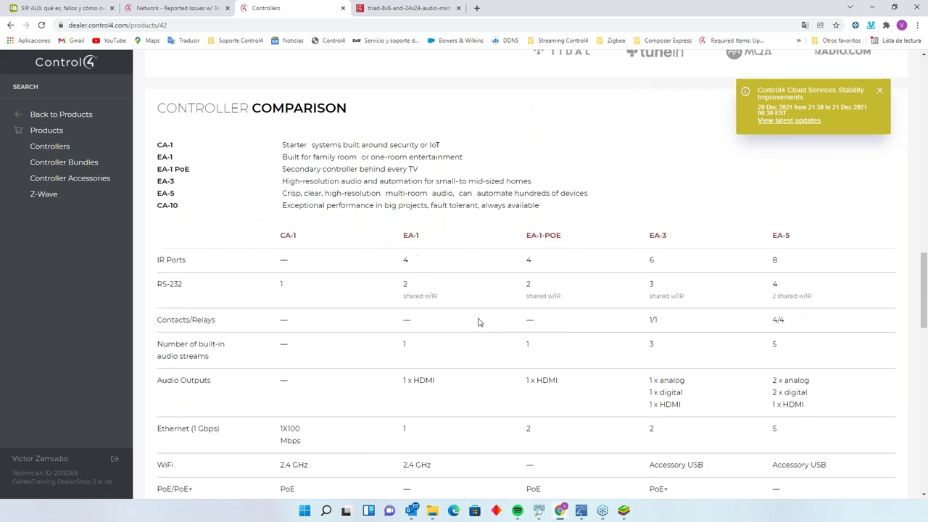
scroll(467, 318, "up", 6)
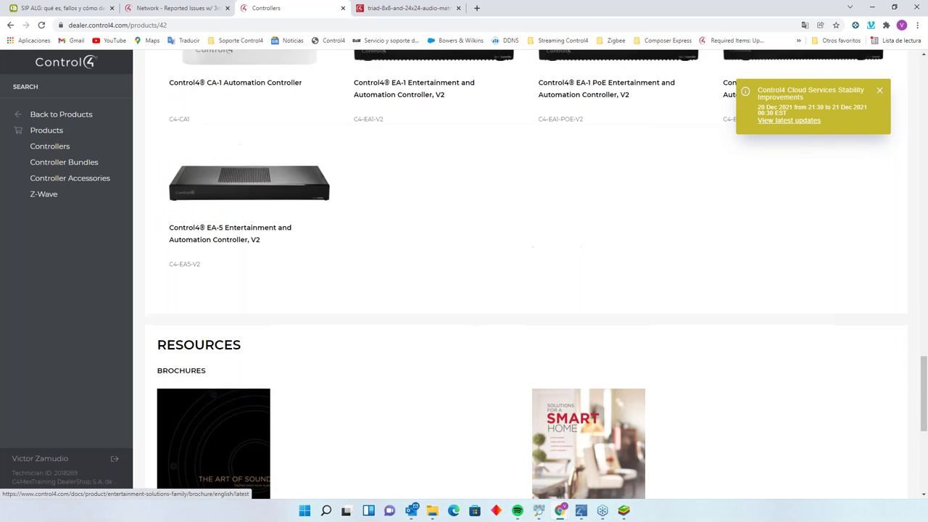
Open the Control4 EA-5 V2 controller's product page and read through its description, features and specifications.
left_click(265, 361)
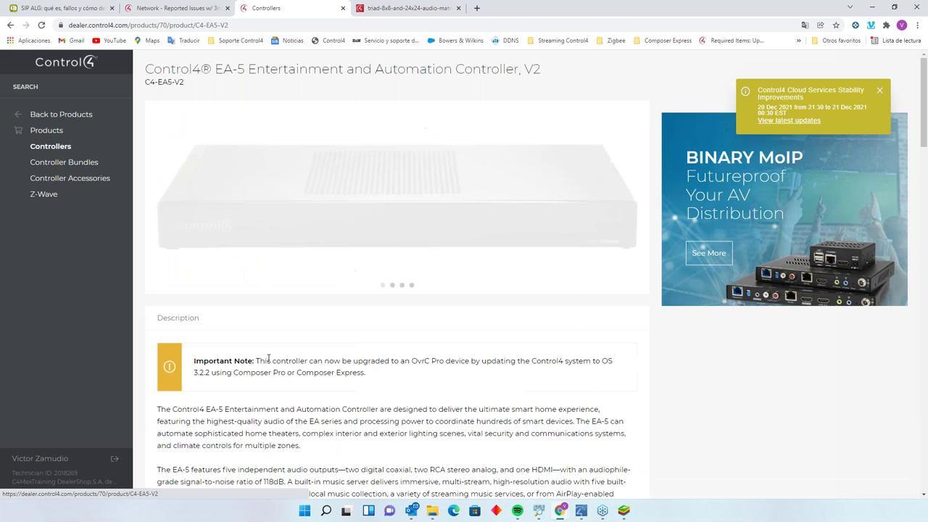
scroll(319, 331, "down", 3)
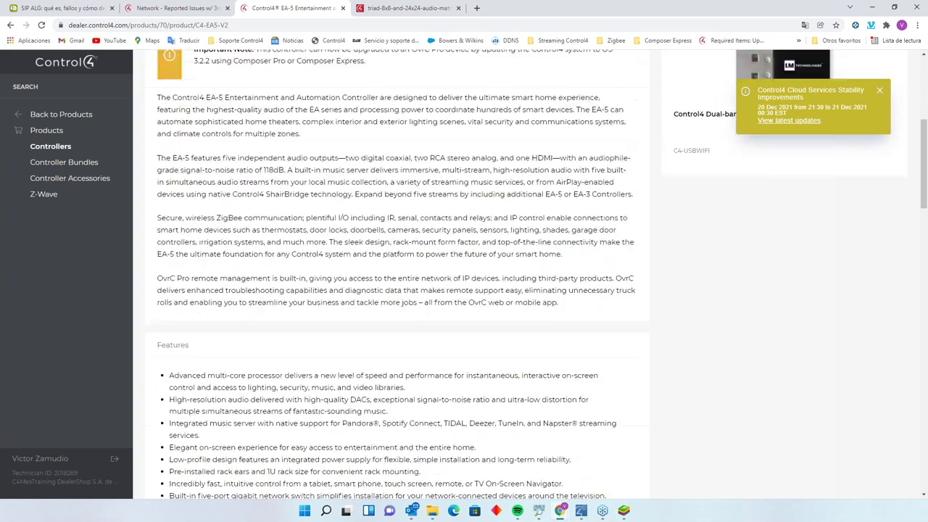
scroll(319, 331, "down", 3)
scroll(527, 355, "down", 6)
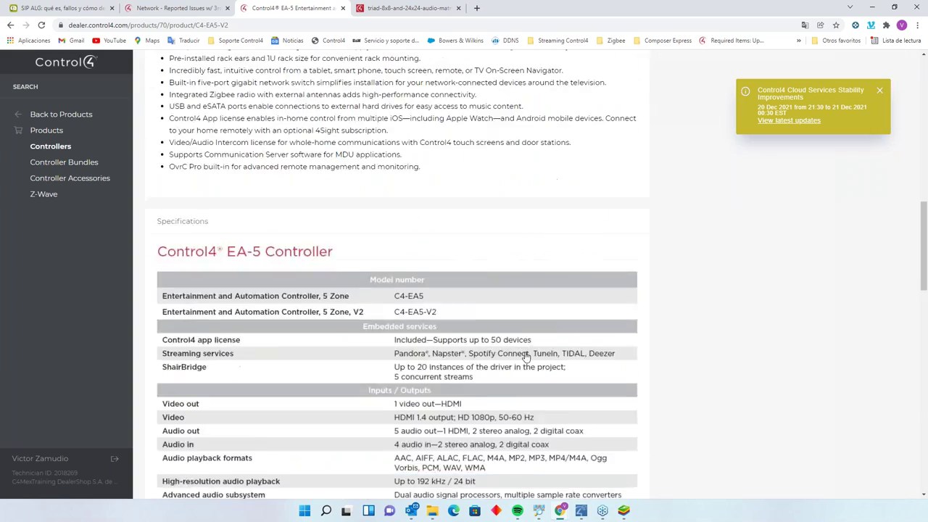
Enlarge the EA-5 controller's specifications table, read its streaming services and audio outputs, and dismiss the cloud services notice.
scroll(526, 355, "up", 2)
scroll(527, 355, "up", 3, "ctrl")
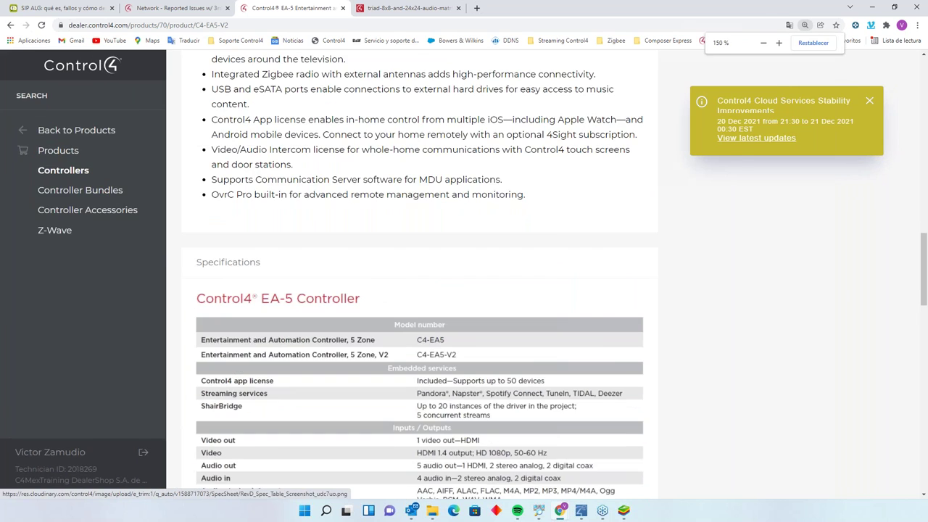
scroll(547, 347, "down", 7)
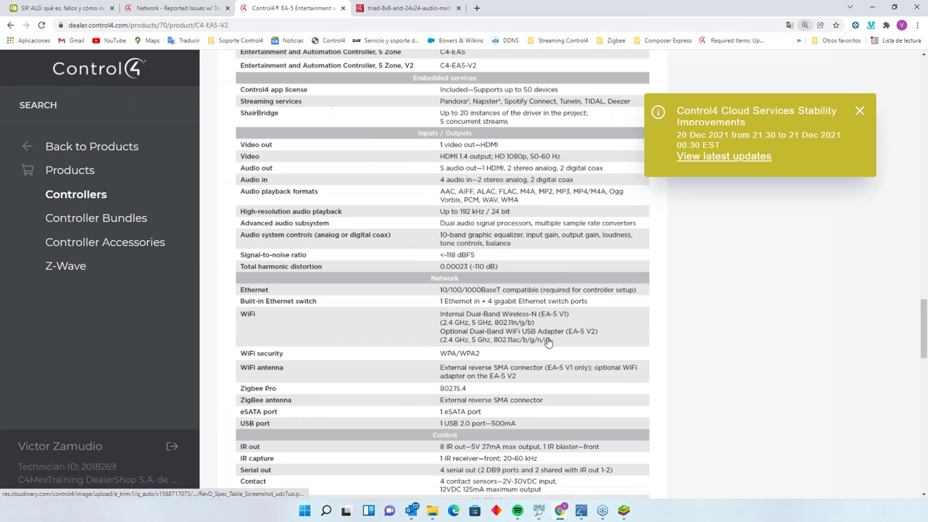
scroll(547, 345, "up", 4)
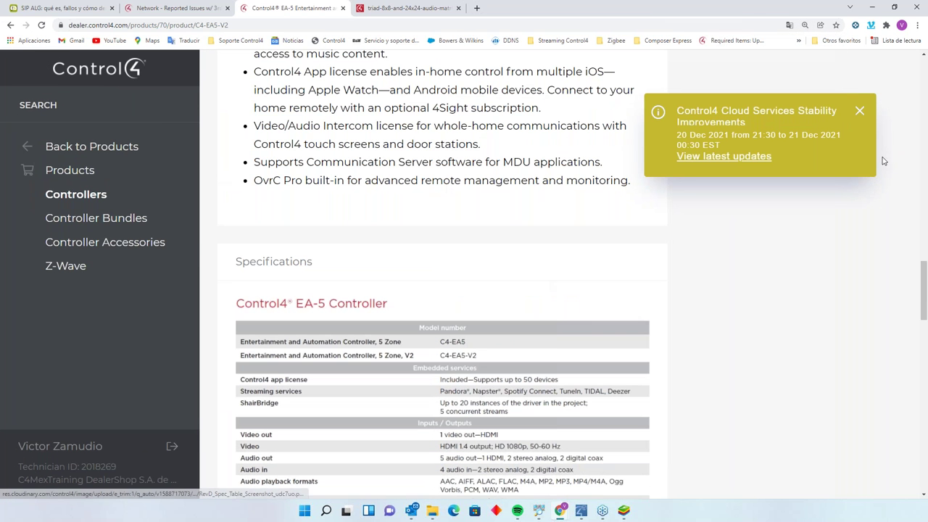
left_click(858, 111)
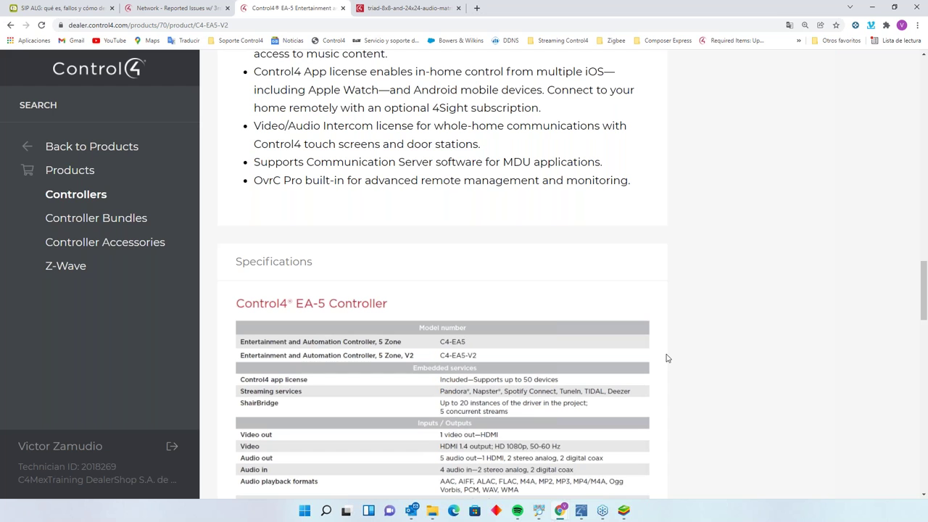
Examine the EA-5 to 8x8 AMS wiring diagram in the Triad audio matrix switch installation guide.
left_click(384, 7)
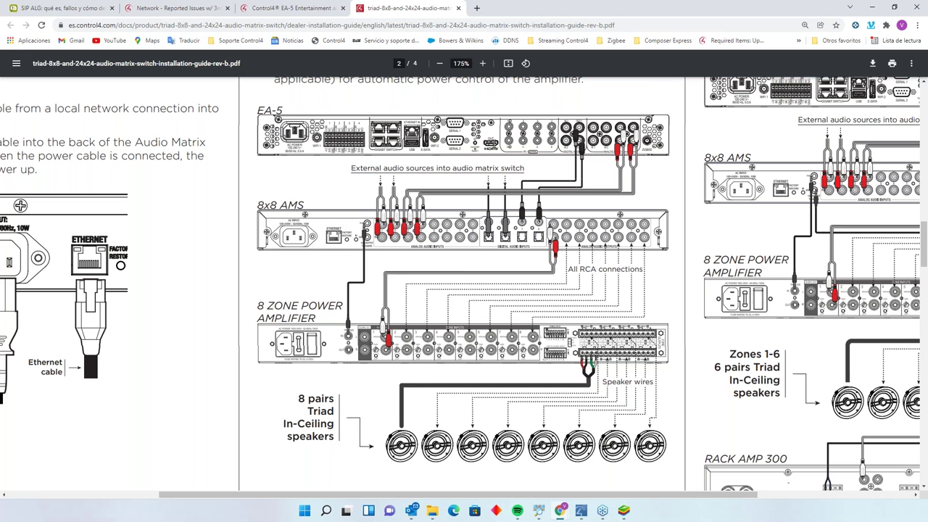
left_click(269, 7)
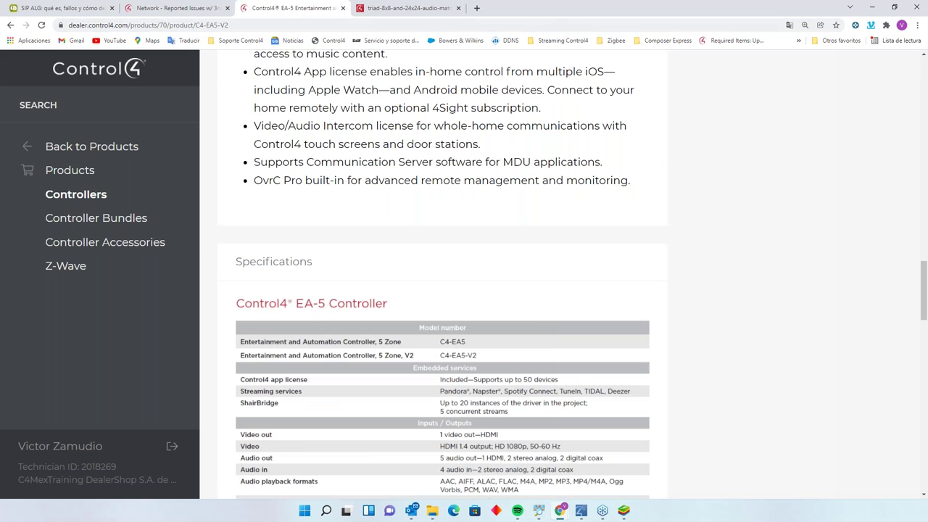
left_click(389, 11)
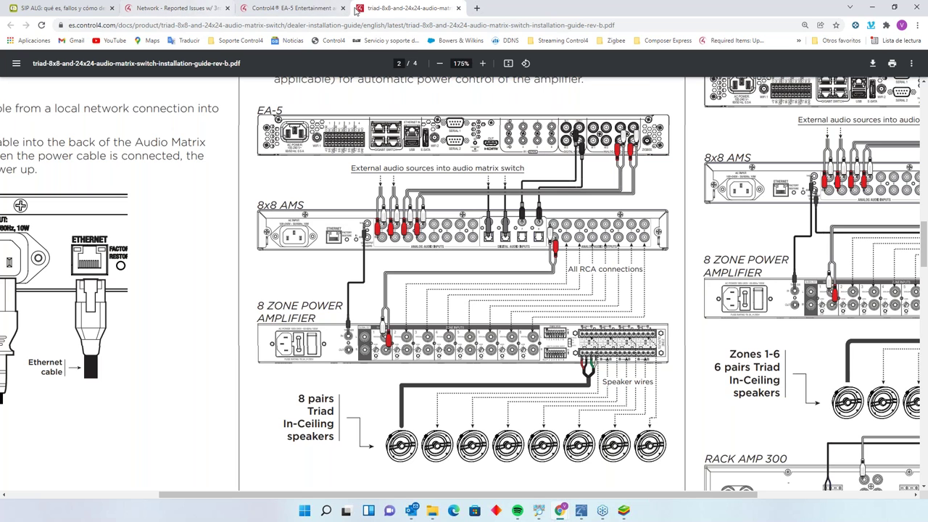
Switch to Composer Pro, collapse the Home 2 site and add a new Room to the Main floor of Home.
left_click(581, 510)
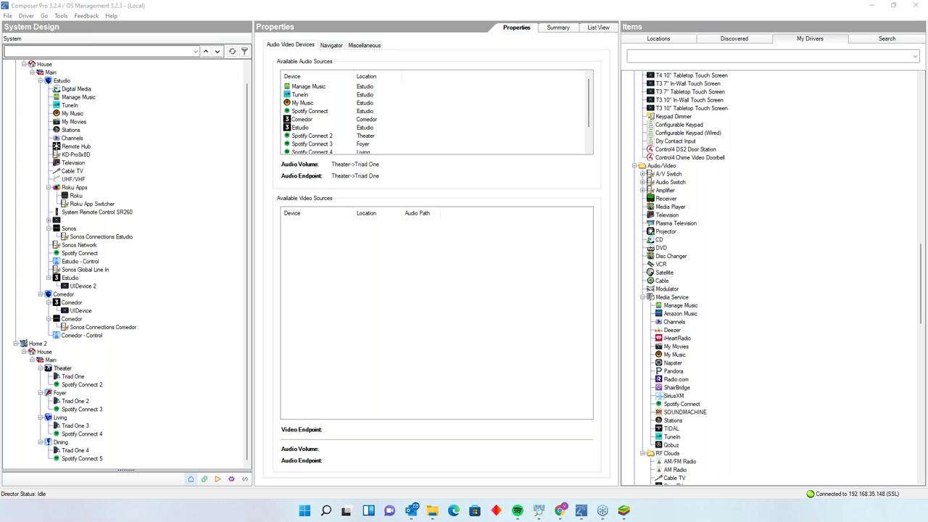
left_click(62, 369)
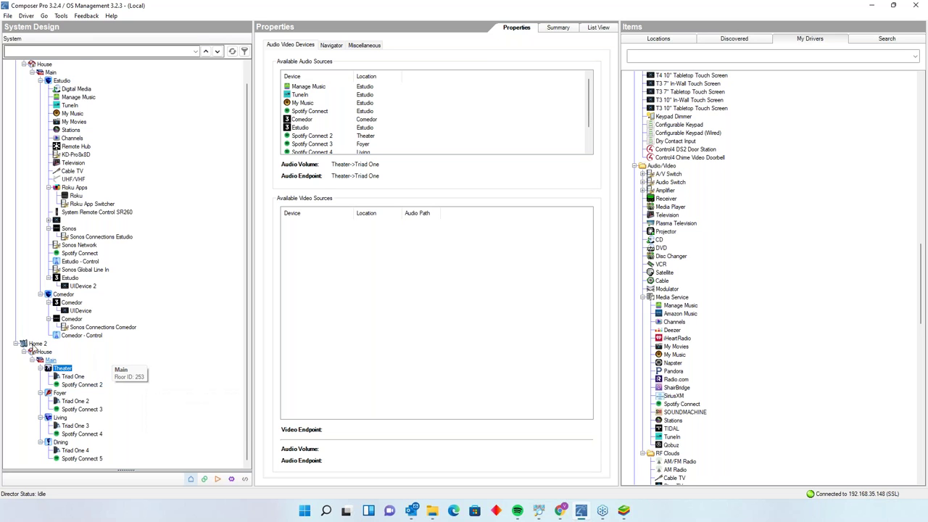
left_click(16, 342)
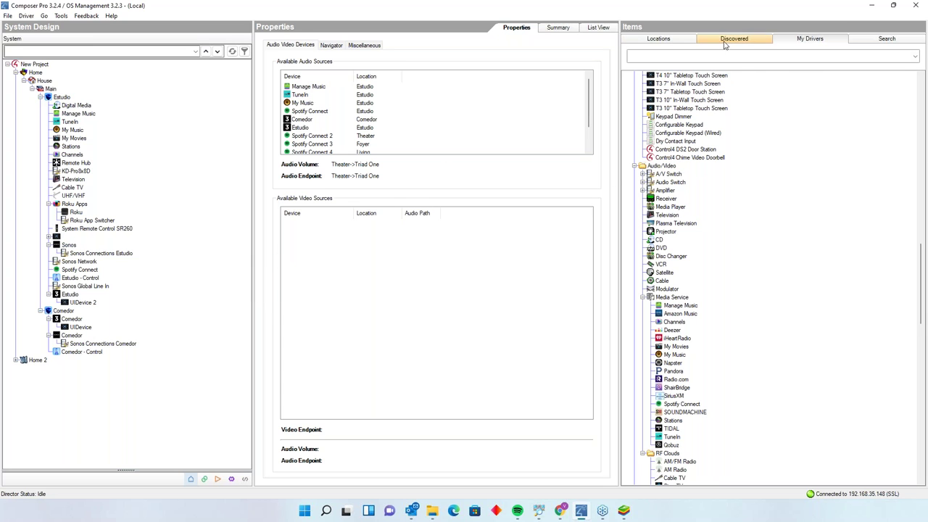
left_click(598, 29)
left_click(637, 39)
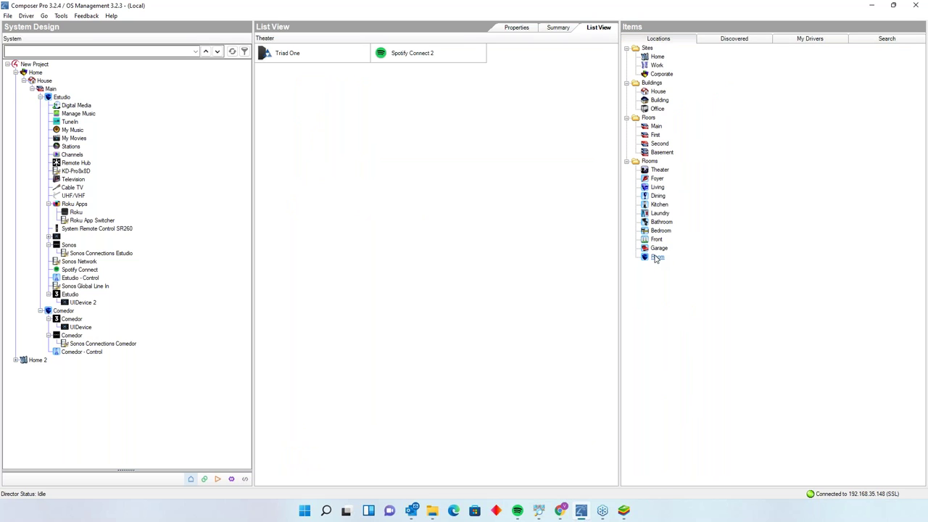
left_click(49, 89)
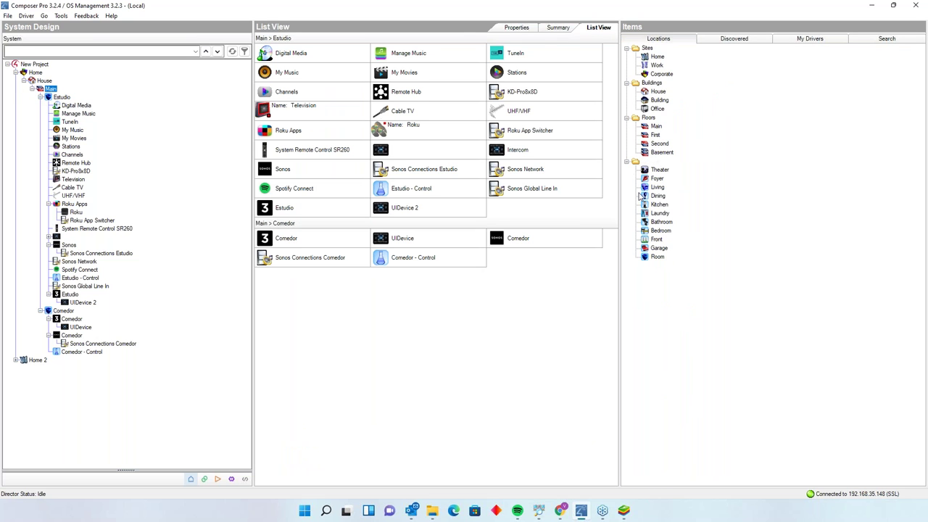
left_click_drag(664, 264, 166, 331)
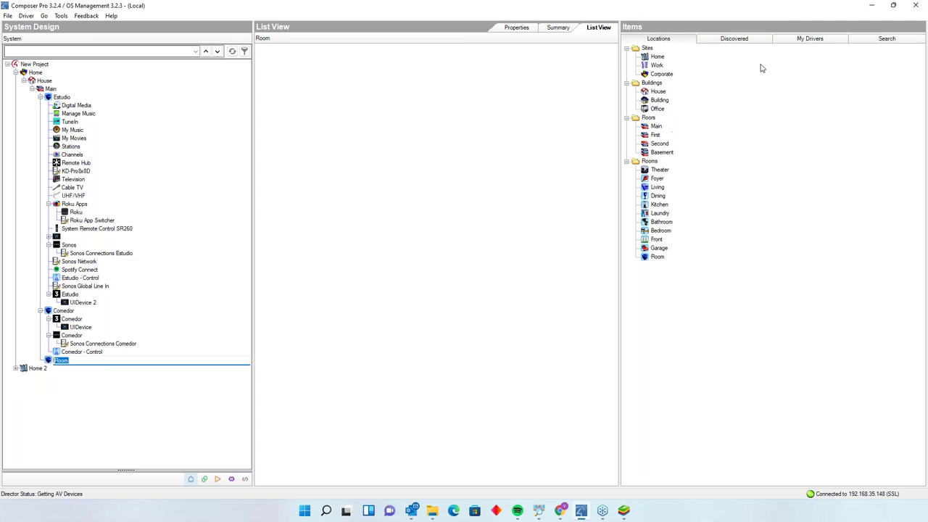
Search the drivers for "sonos" and add the Sonos (Works With Sonos Certified) media service driver to the new Room.
left_click(808, 39)
left_click(885, 39)
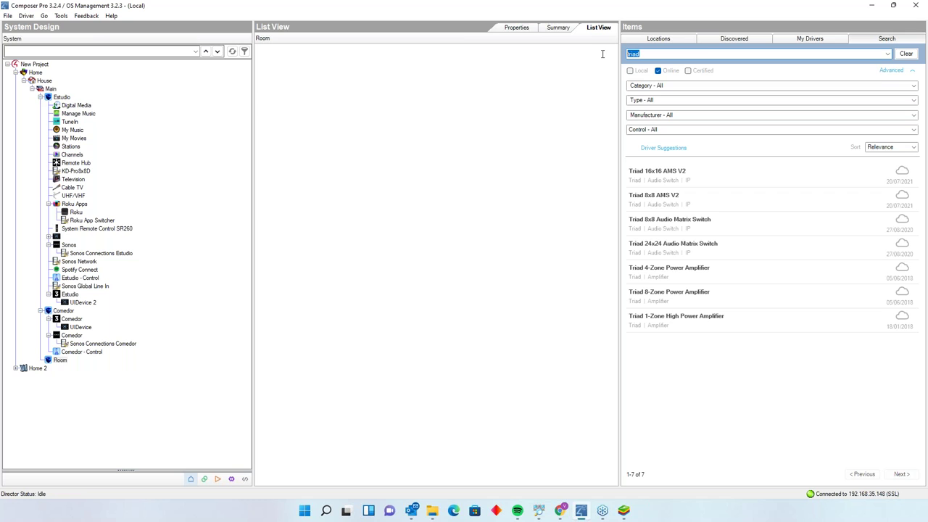
type("sonos")
key("Return")
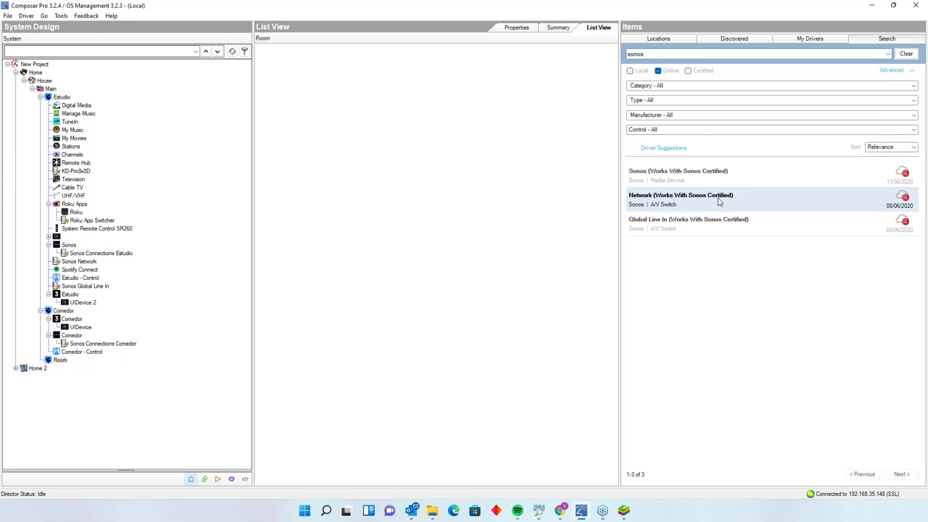
left_click_drag(719, 182, 95, 313)
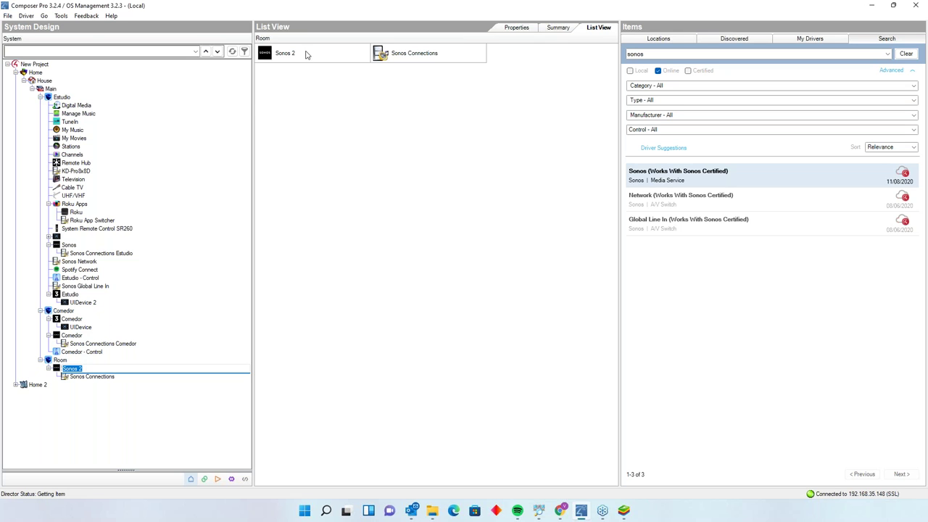
key("Return")
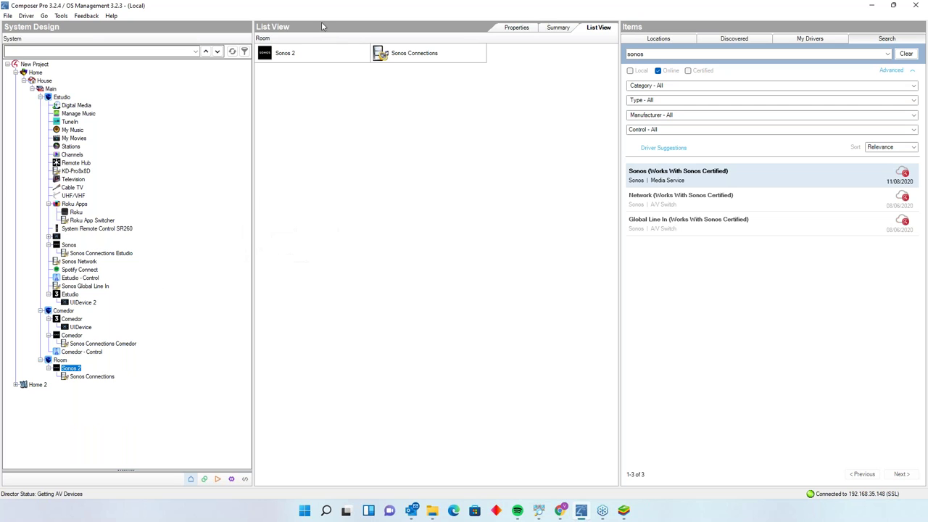
Set the Sonos Room Selector of the new Room's Sonos driver to Biblioteca.
left_click(523, 28)
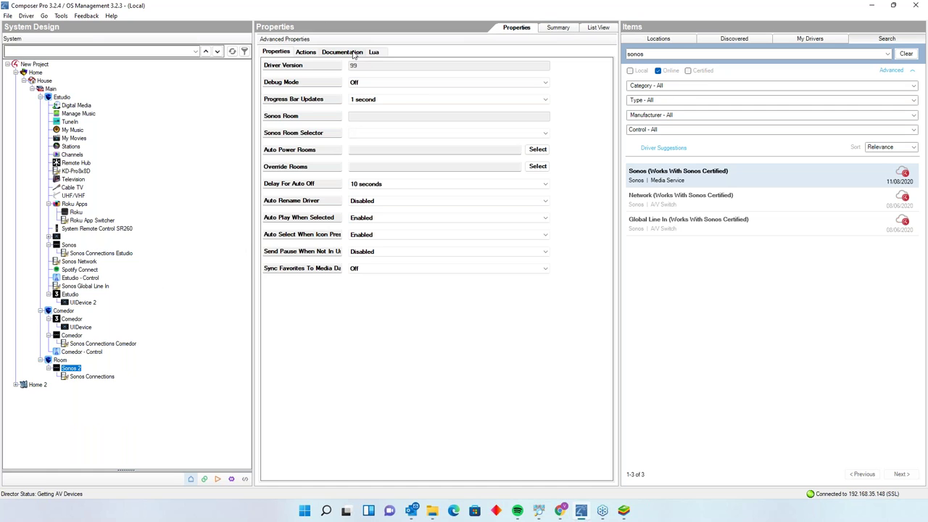
left_click(305, 52)
left_click(284, 53)
left_click(435, 134)
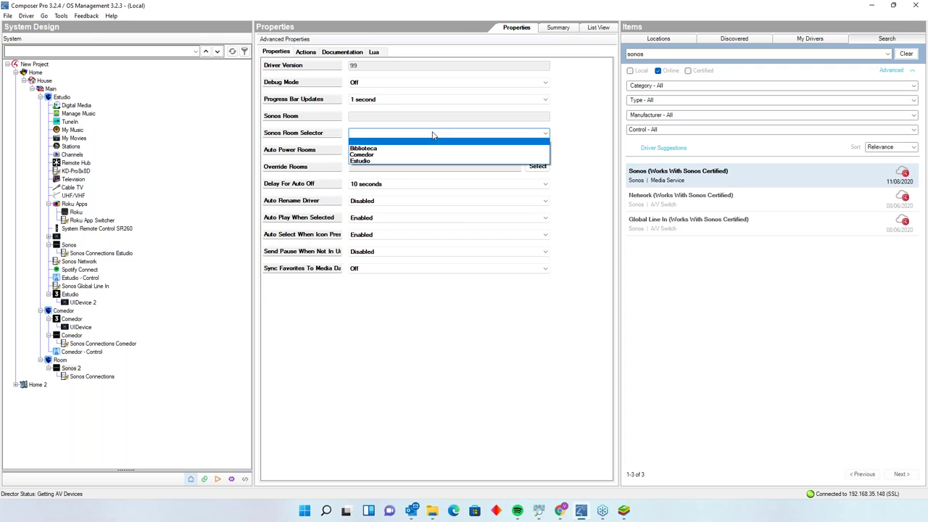
left_click(419, 149)
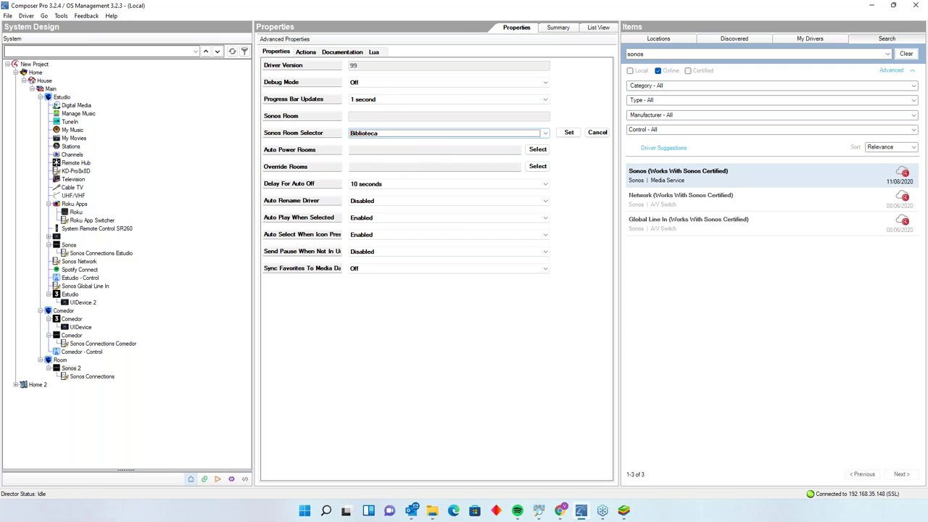
left_click(567, 134)
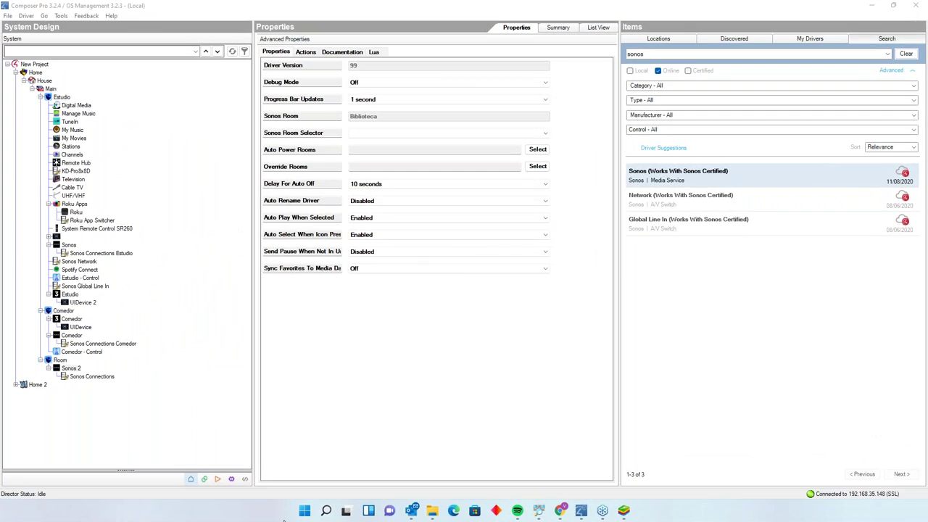
Delete the Sonos Global Line In driver from the Estudio room.
left_click(204, 479)
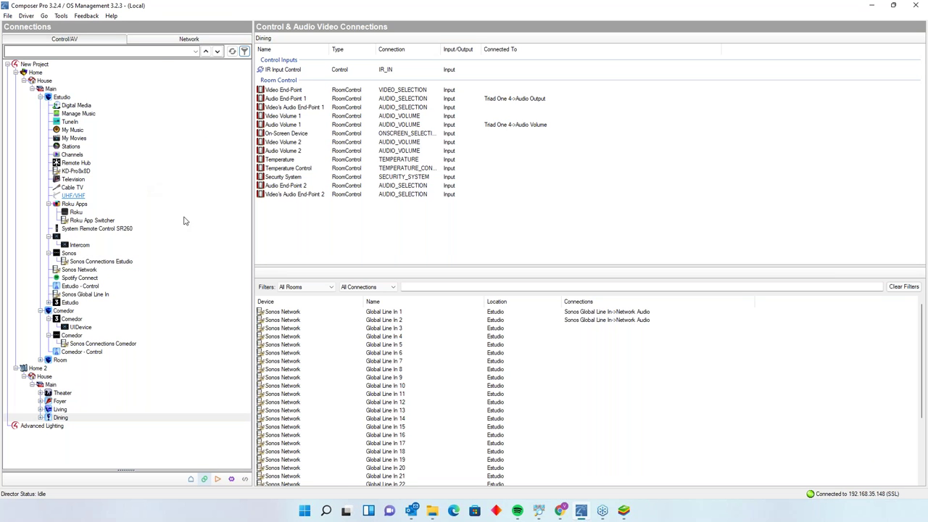
left_click(191, 479)
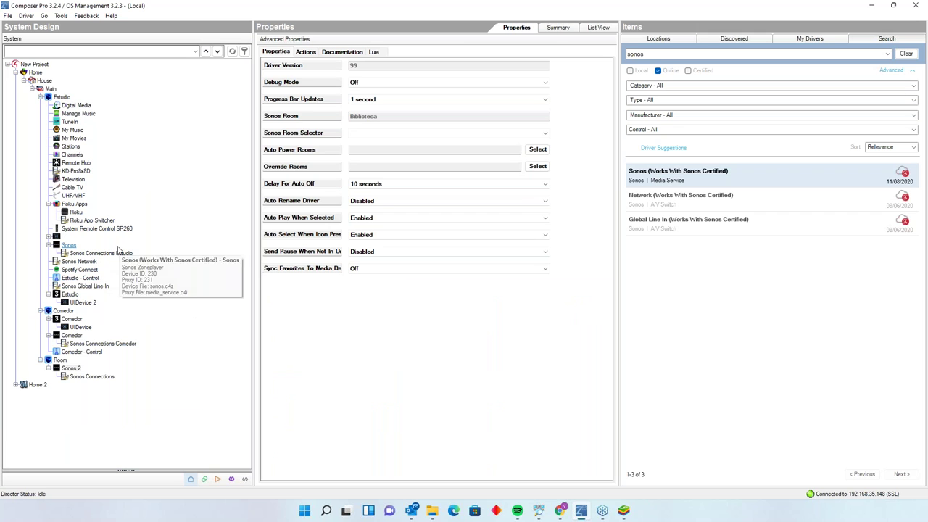
left_click(85, 286)
right_click(84, 285)
left_click(105, 378)
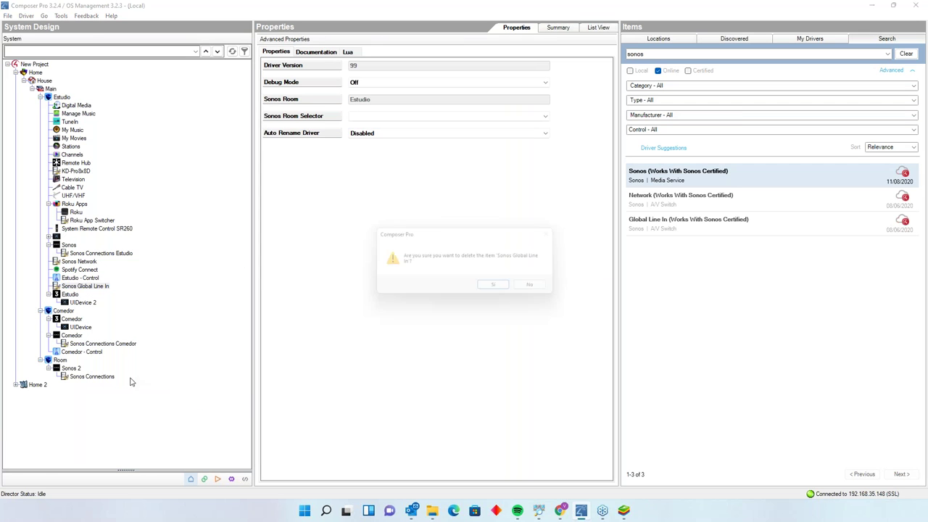
left_click(500, 288)
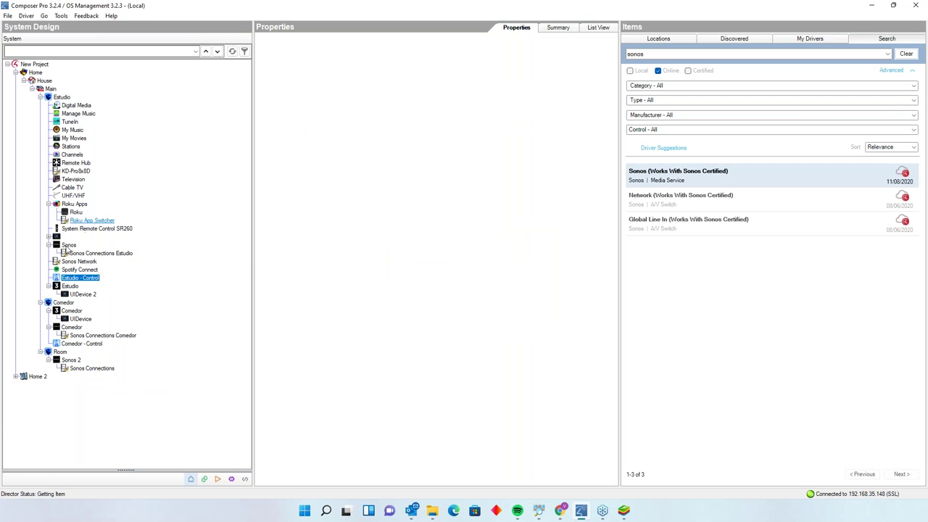
Add the Global Line In (Works With Sonos Certified) driver to the Comedor room and check its Sonos Room Selector options.
left_click(63, 303)
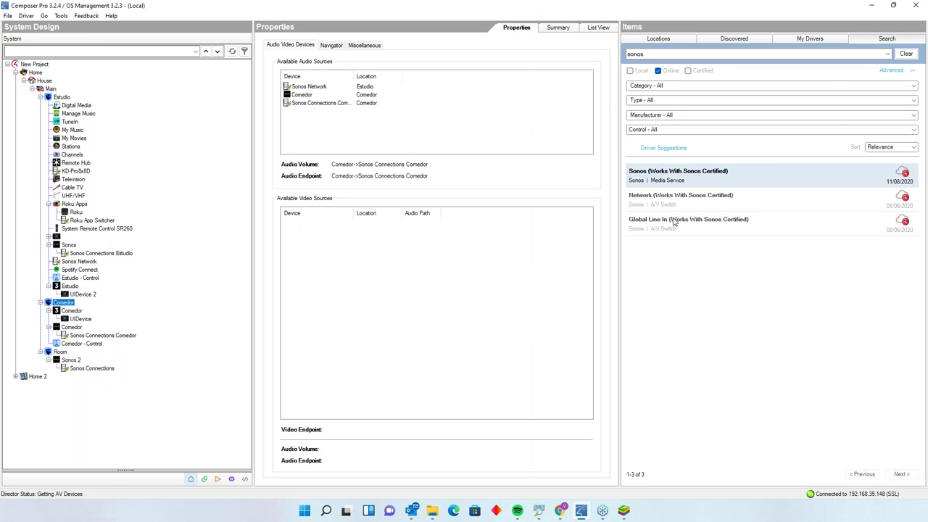
left_click_drag(672, 223, 124, 355)
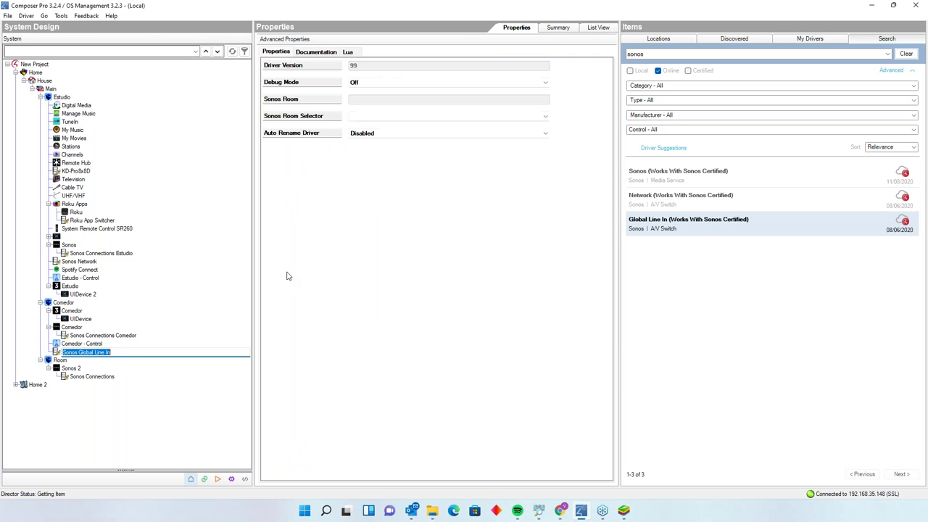
left_click(417, 116)
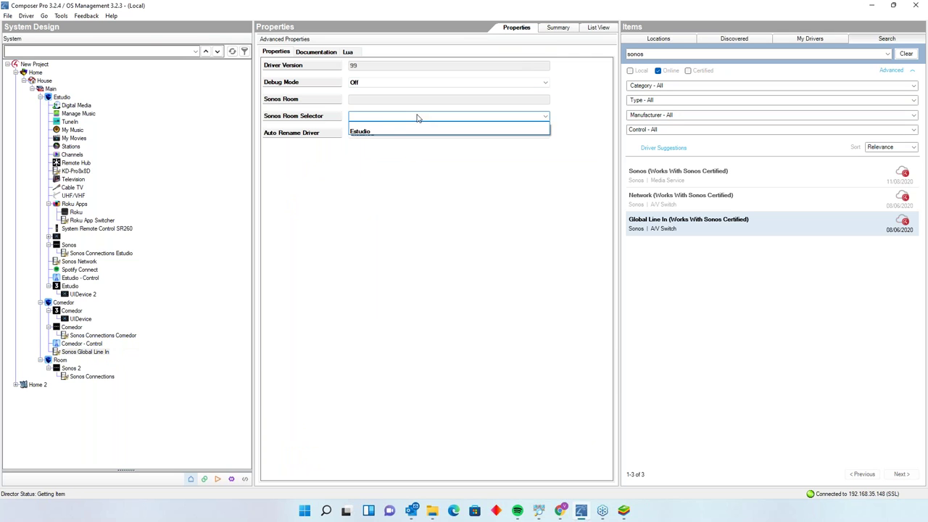
Connect the Comedor controller's stereo AUDIO OUT to the Analog Input (Line In) of the Room's Sonos Connections.
left_click(203, 478)
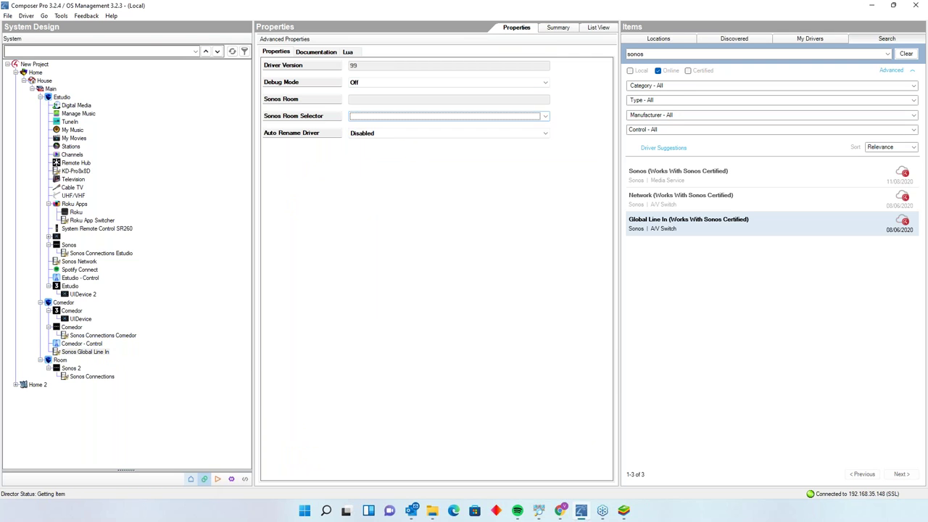
left_click(203, 478)
left_click(79, 302)
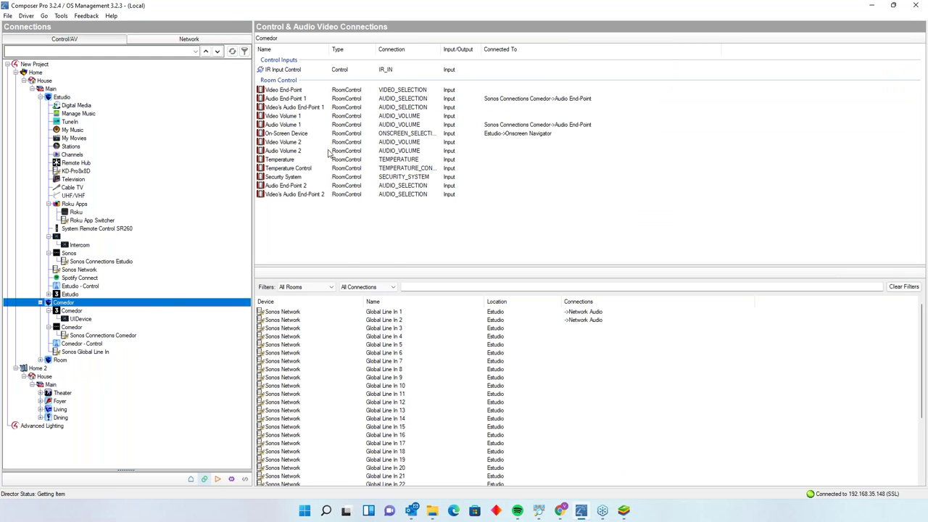
left_click(71, 310)
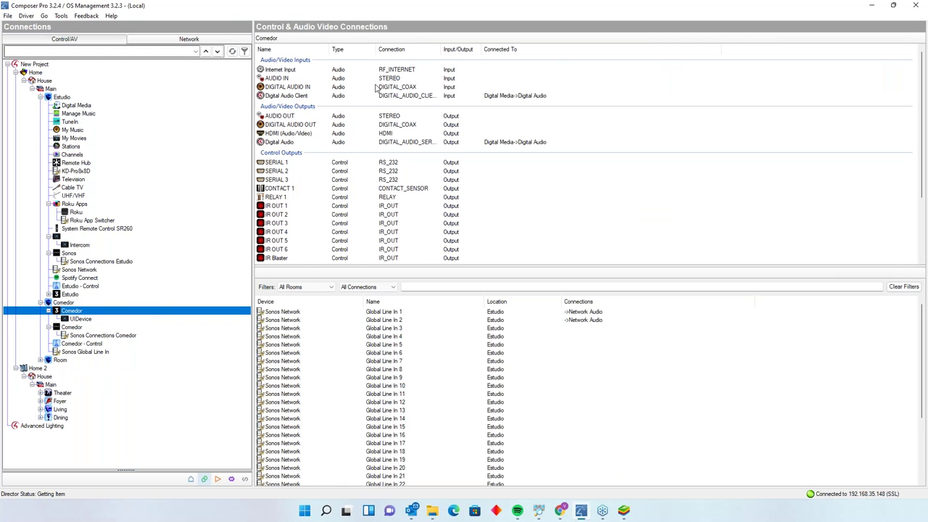
left_click(357, 118)
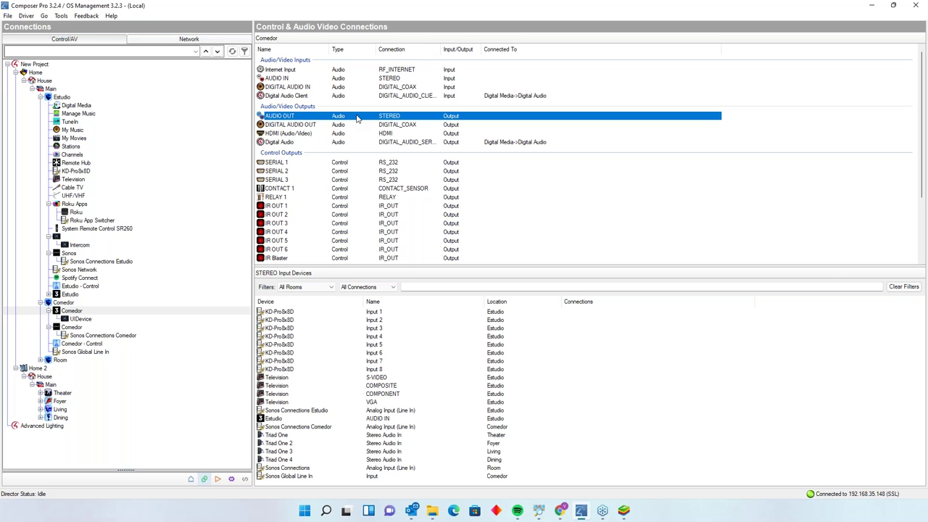
left_click_drag(458, 227, 447, 471)
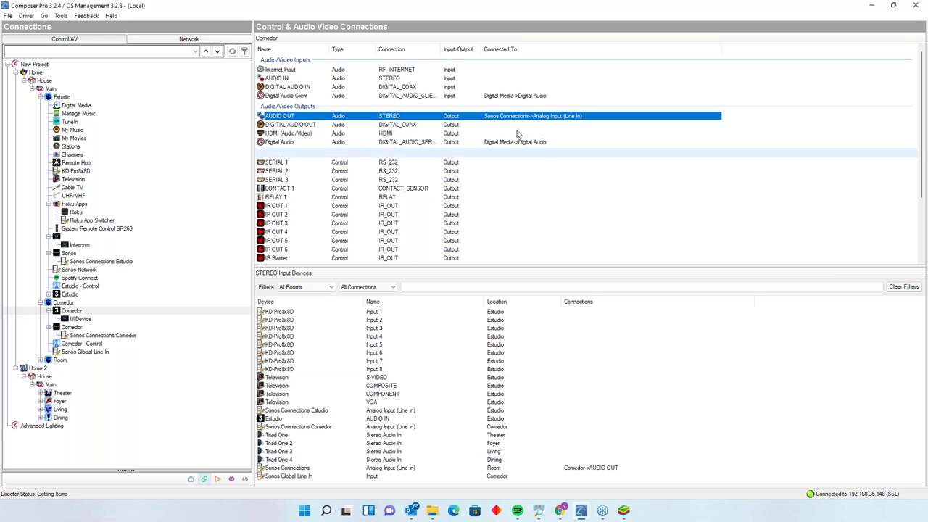
Check the Sonos Room Selector options of the Comedor room's Sonos Global Line In and refresh the project.
left_click(68, 352)
left_click(190, 479)
left_click(84, 352)
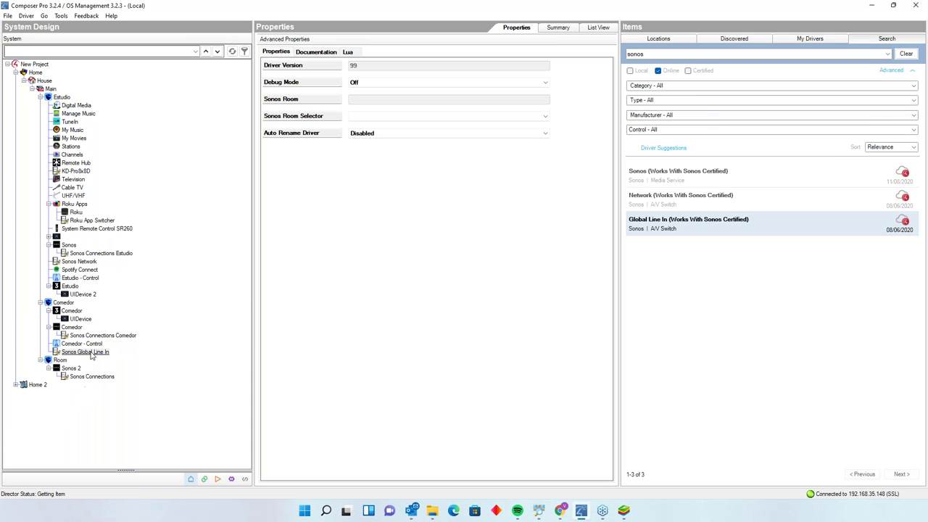
left_click(433, 118)
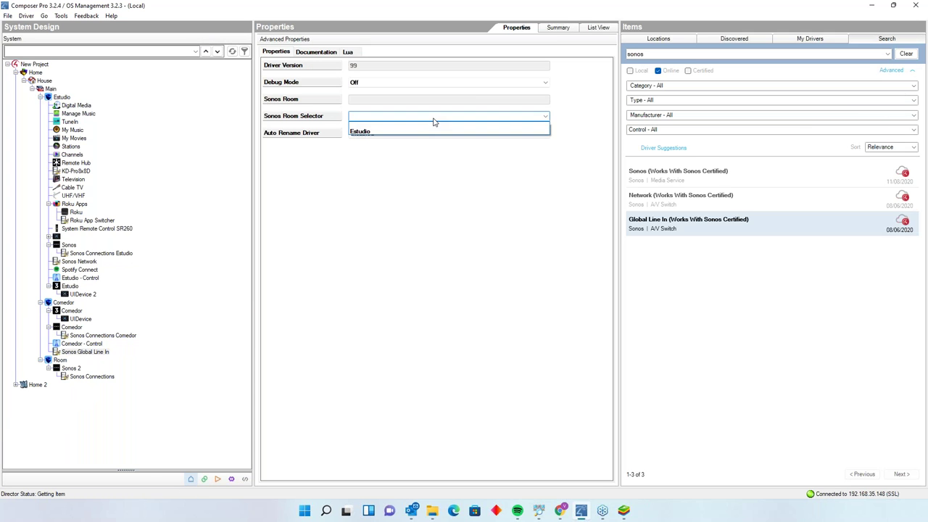
left_click(8, 20)
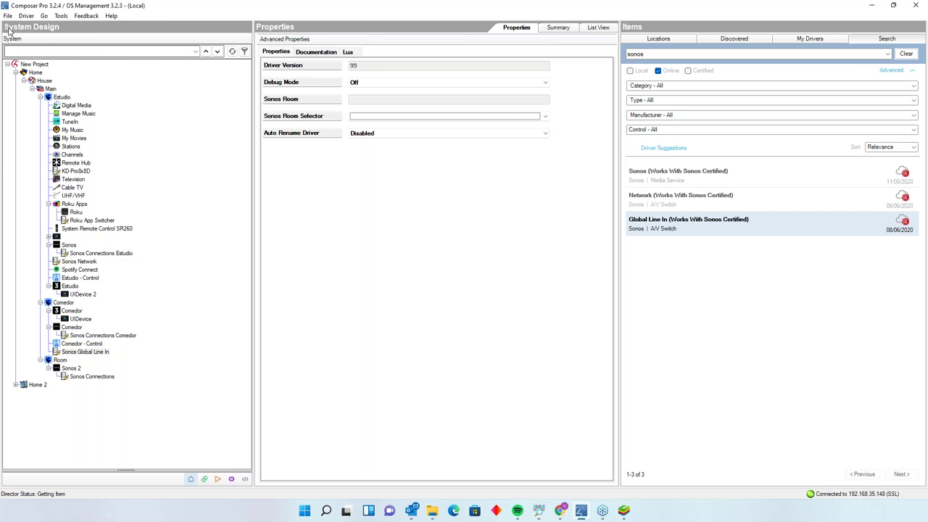
left_click(8, 16)
left_click(31, 130)
Disconnect the Comedor controller's AUDIO OUT from the Room's Sonos Connections and connect it to the Sonos Global Line In's stereo Input.
left_click(204, 478)
left_click(81, 360)
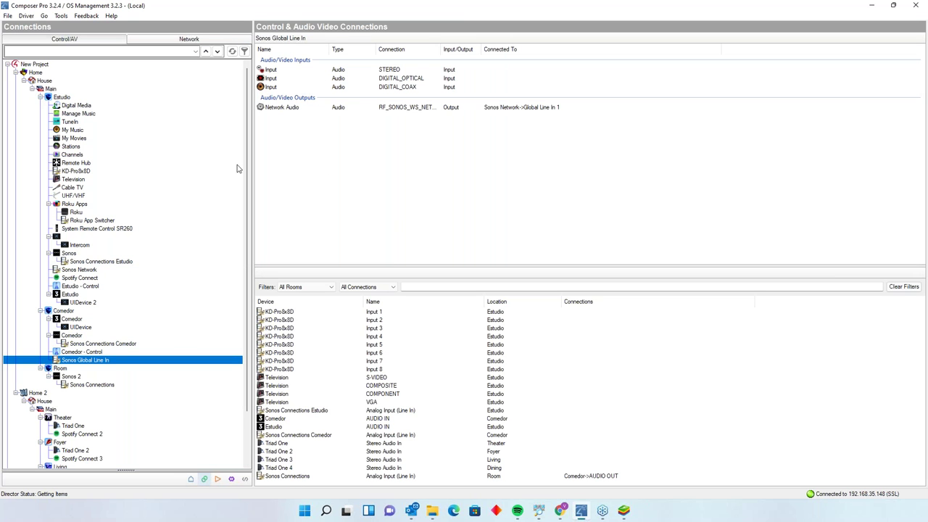
left_click(430, 71)
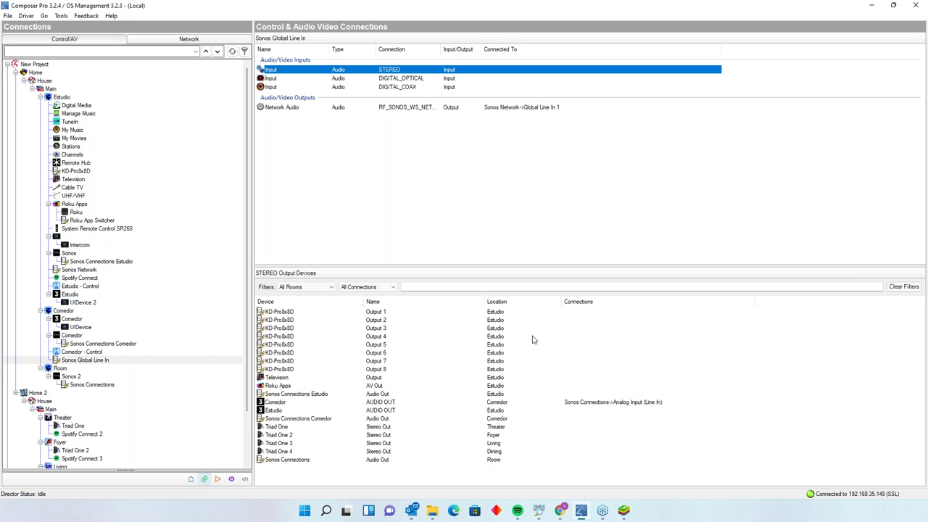
left_click(369, 411)
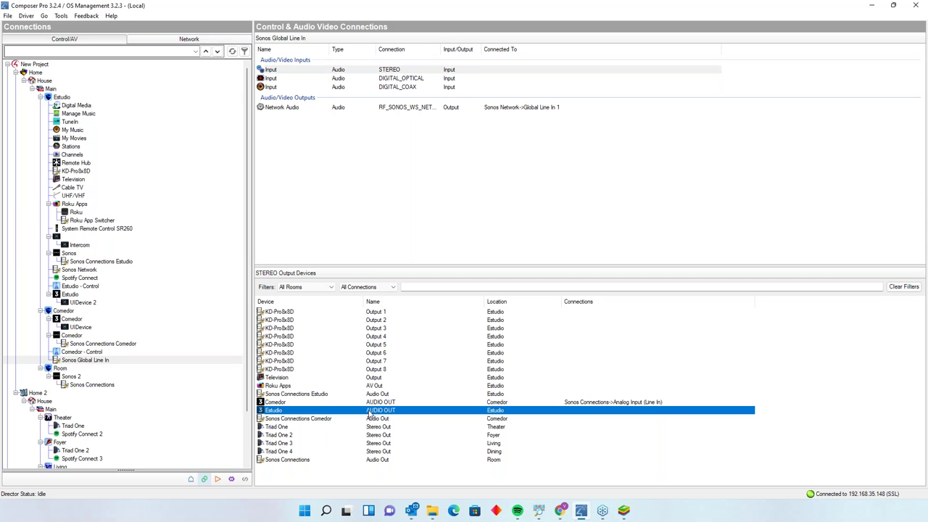
right_click(372, 403)
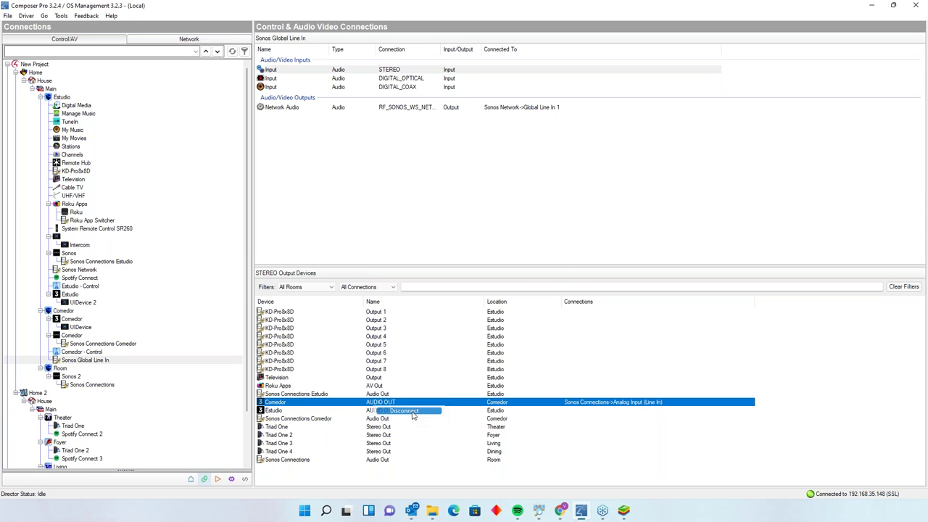
left_click(406, 410)
left_click(497, 288)
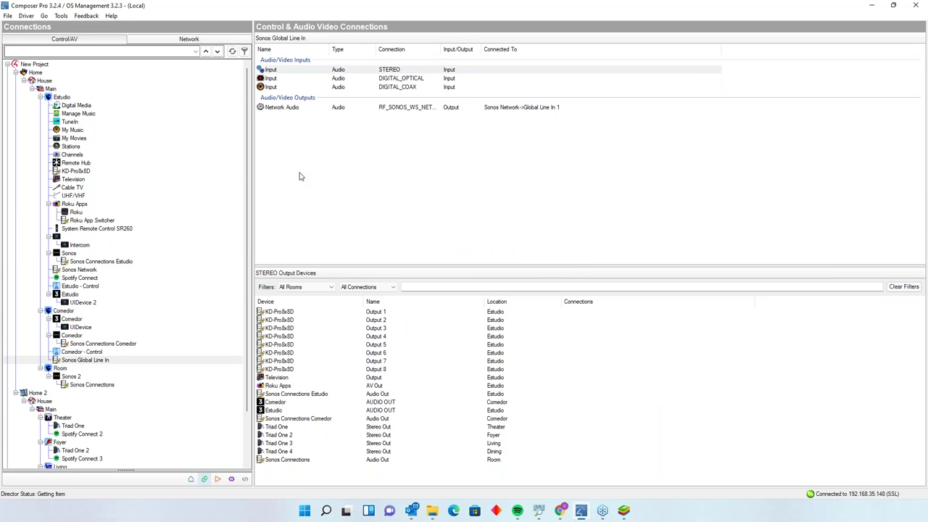
left_click(285, 71)
left_click_drag(385, 182, 428, 404)
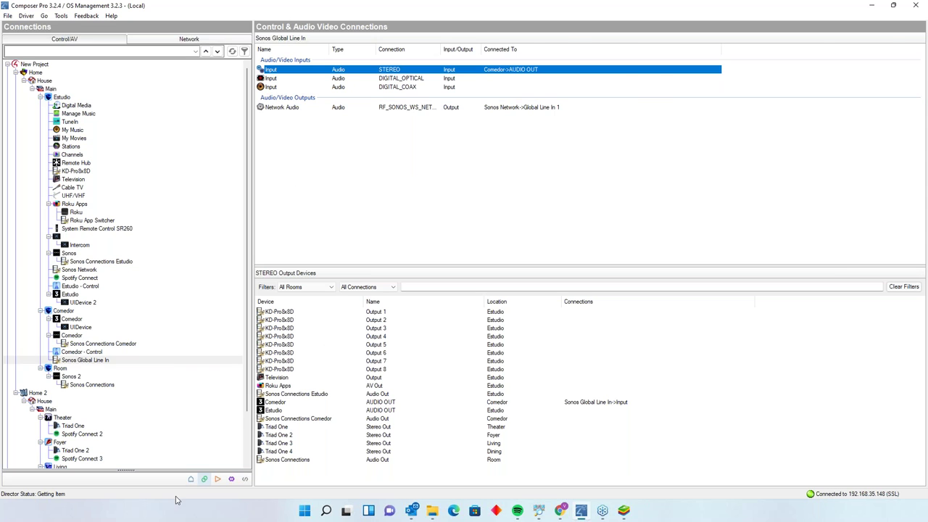
Recheck which rooms the Sonos Global Line In driver offers in its Sonos Room Selector.
left_click(191, 479)
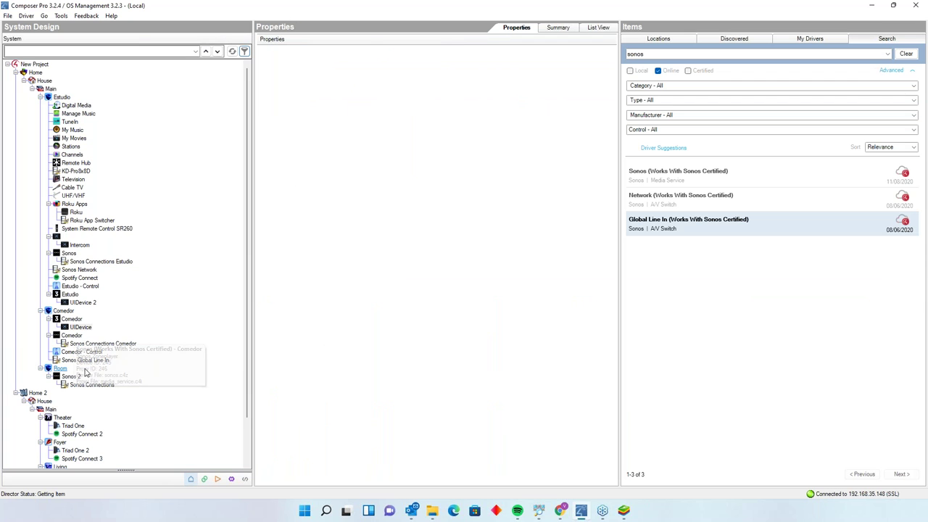
left_click(84, 360)
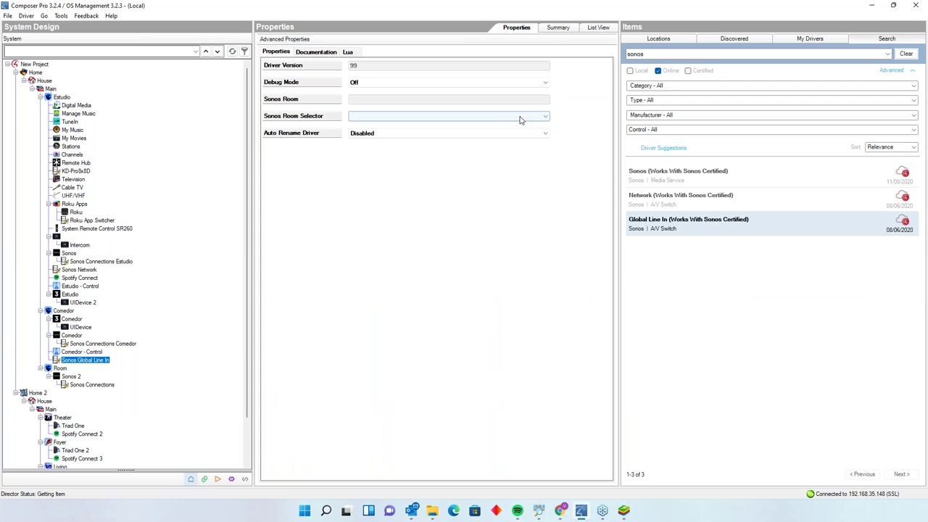
left_click(446, 117)
left_click(432, 118)
left_click(429, 118)
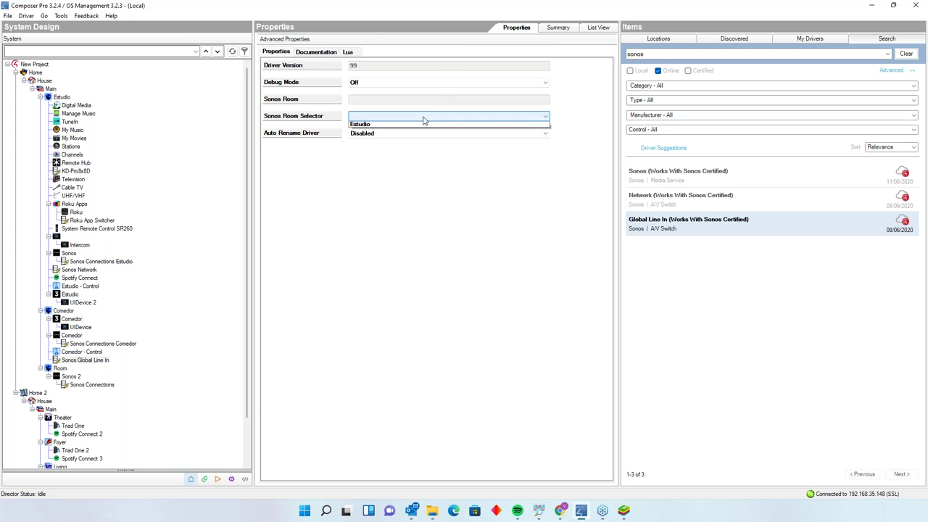
left_click(87, 361)
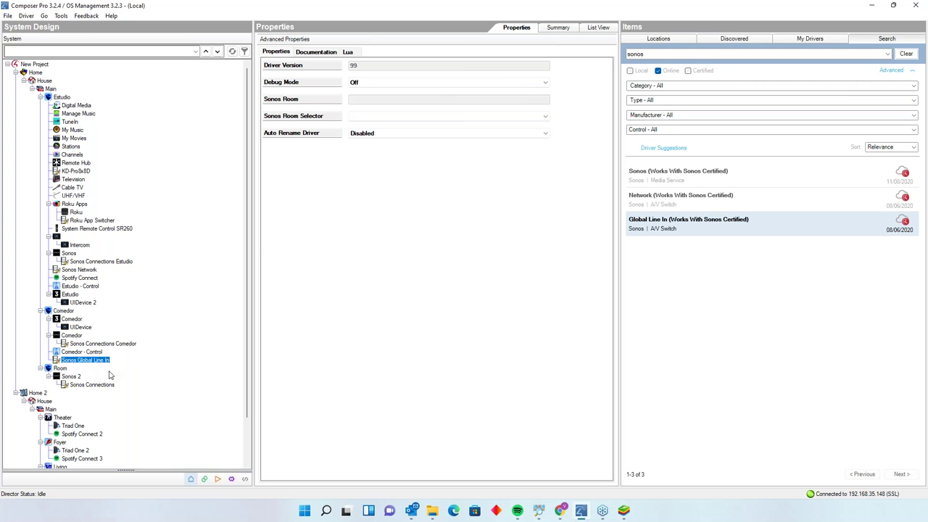
Examine the connections of the Estudio's Sonos driver and the line-in, home theater and audio outputs of Sonos Connections Estudio.
left_click(203, 479)
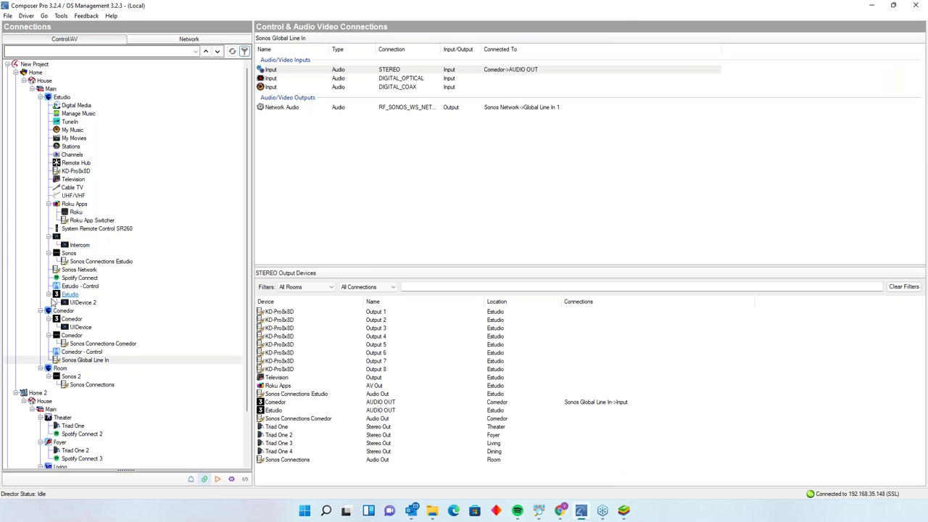
left_click(72, 253)
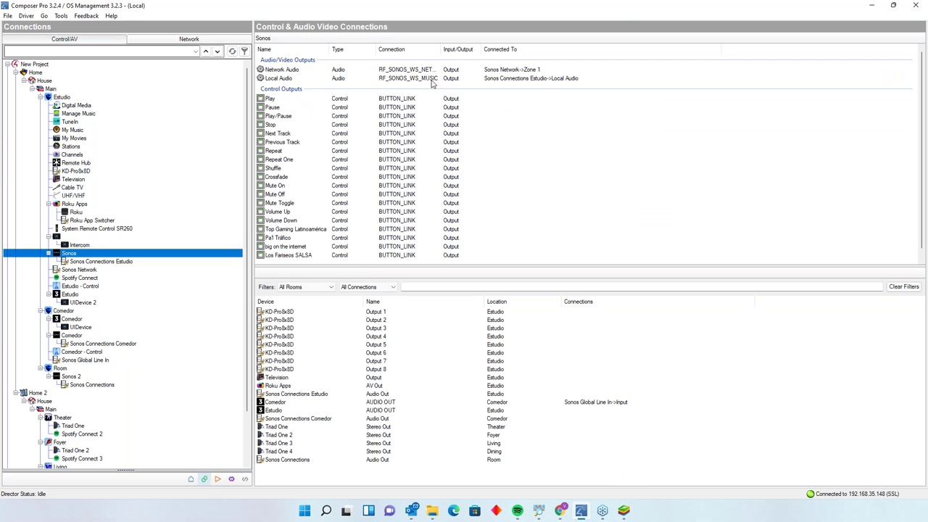
left_click(101, 261)
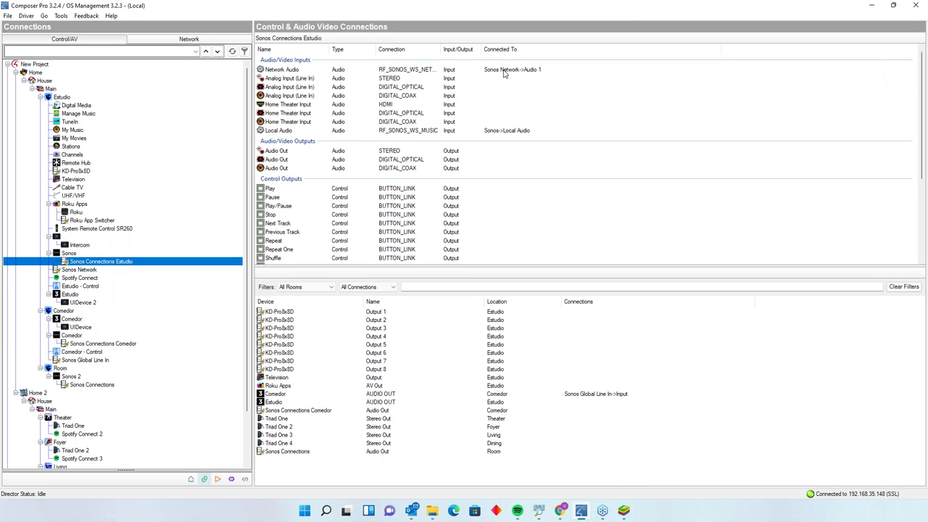
left_click(439, 79)
left_click(435, 87)
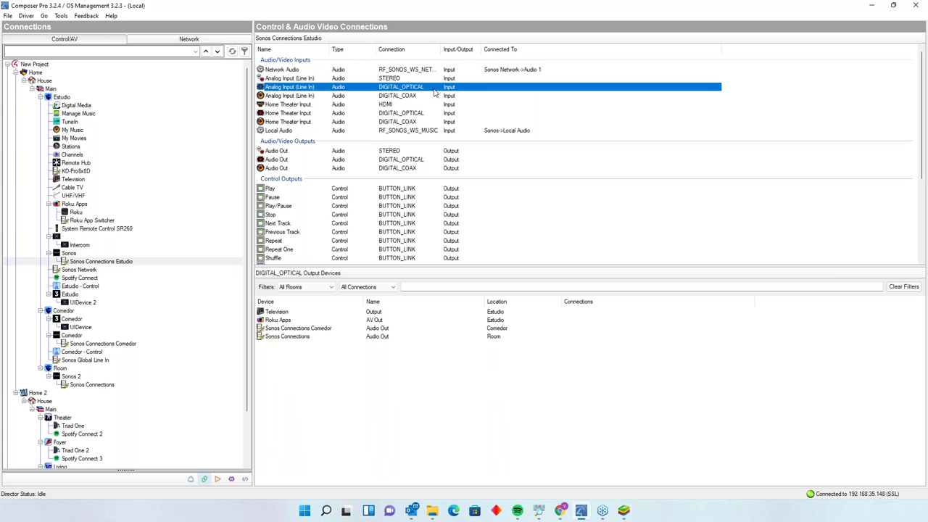
left_click(435, 99)
left_click(434, 105)
left_click(433, 114)
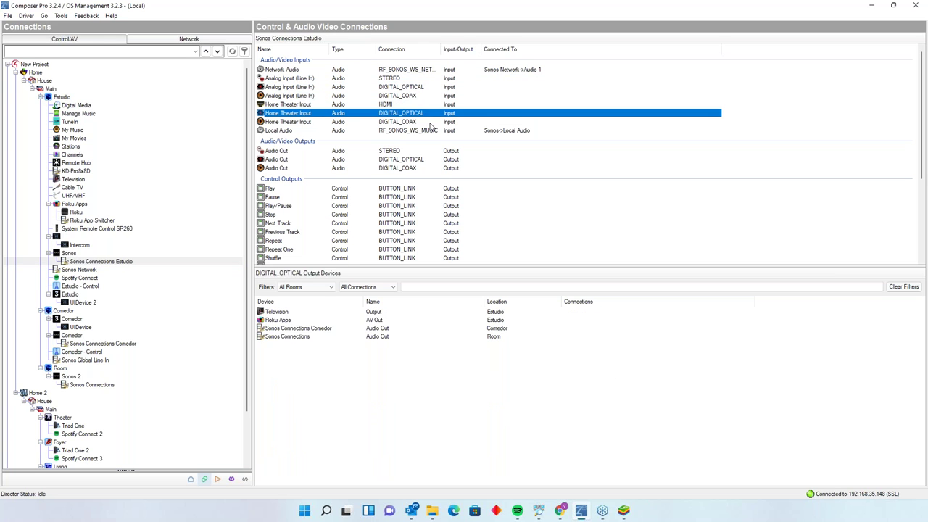
left_click(431, 121)
left_click(428, 150)
Refresh the project from the System Design view.
left_click(190, 478)
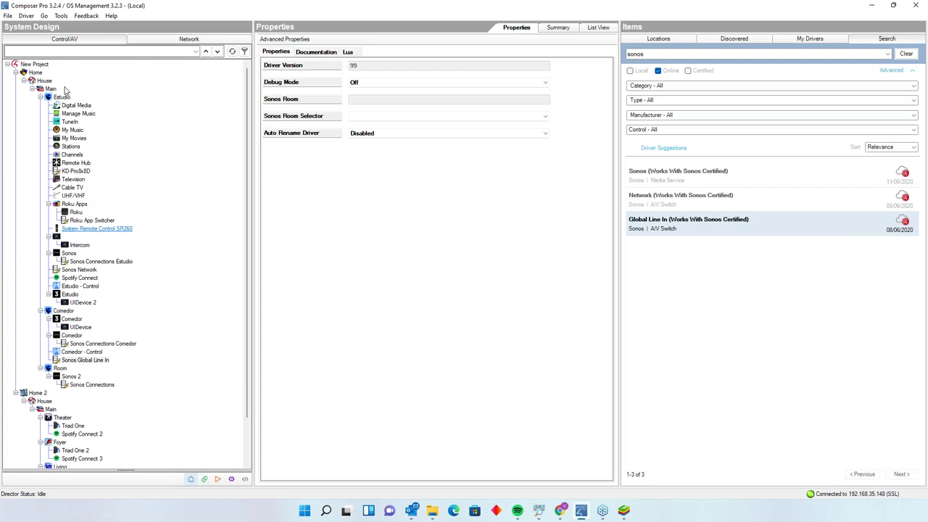
left_click(8, 16)
left_click(29, 132)
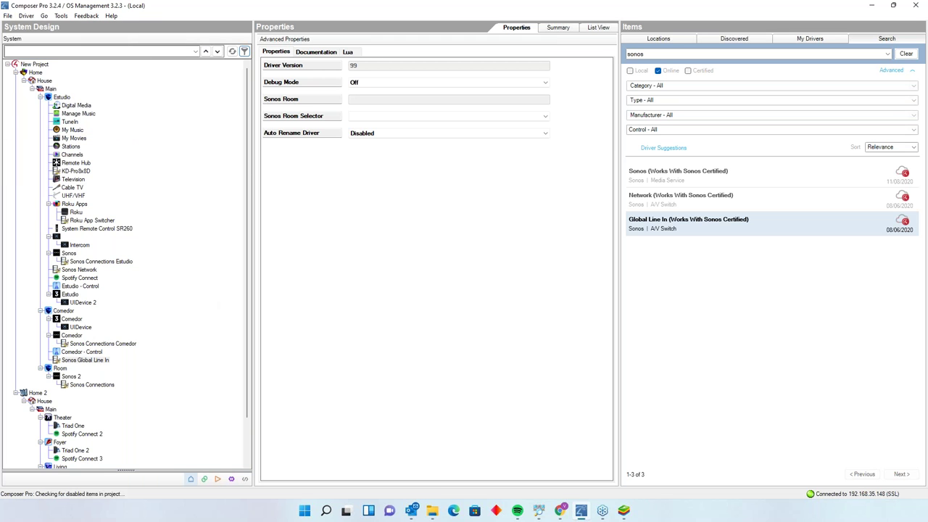
Review the output devices available for the Room's Audio End-Point 1 in its connections.
left_click(60, 368)
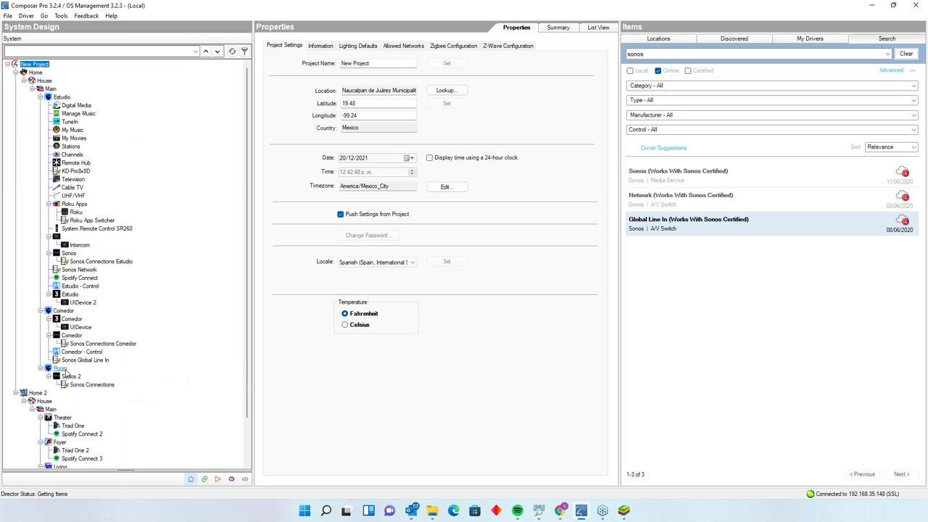
left_click(229, 479)
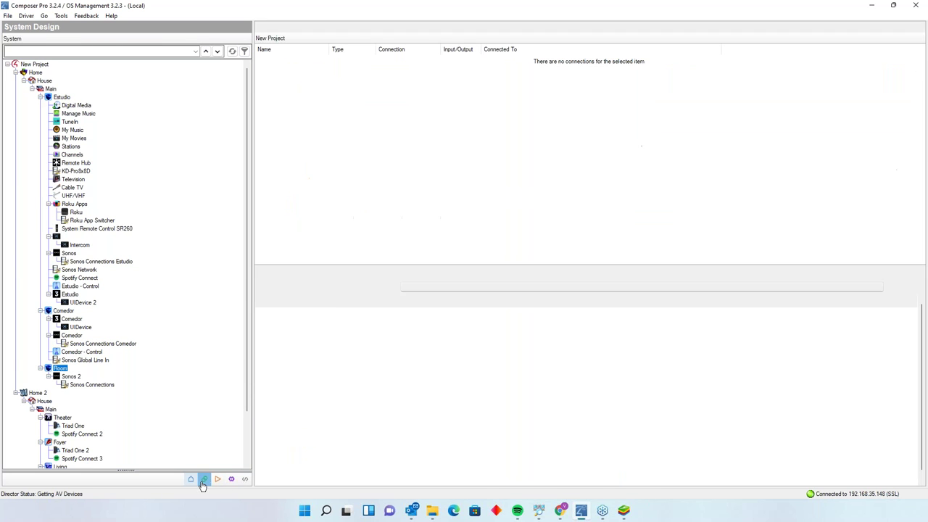
left_click(60, 369)
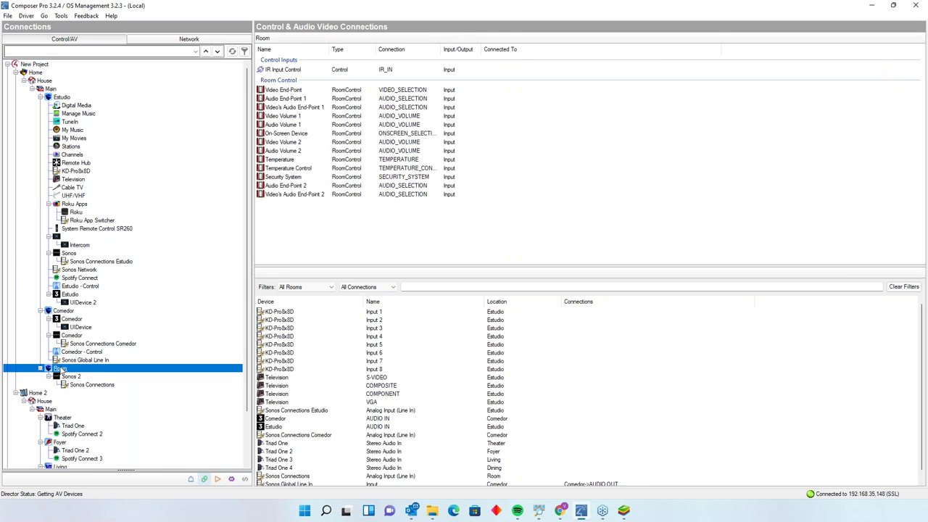
left_click(360, 100)
scroll(466, 388, "down", 1)
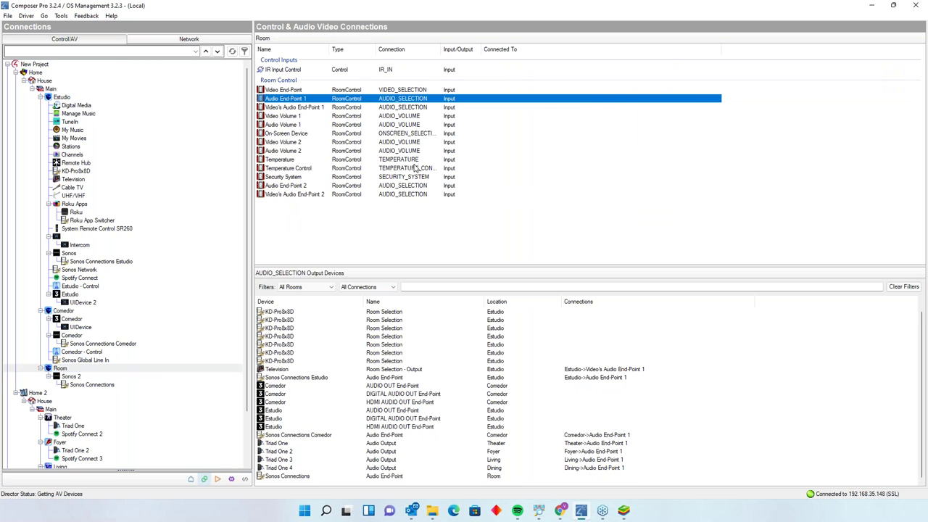
left_click(191, 479)
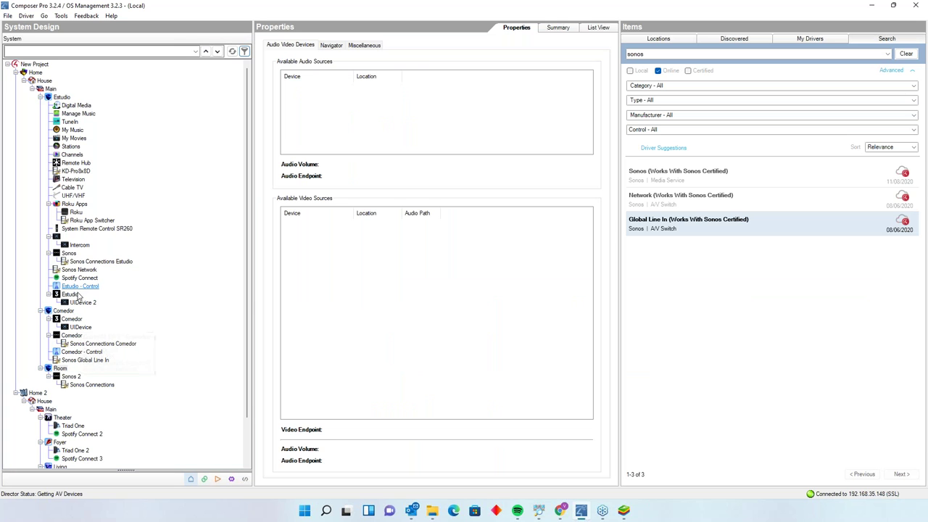
left_click(85, 359)
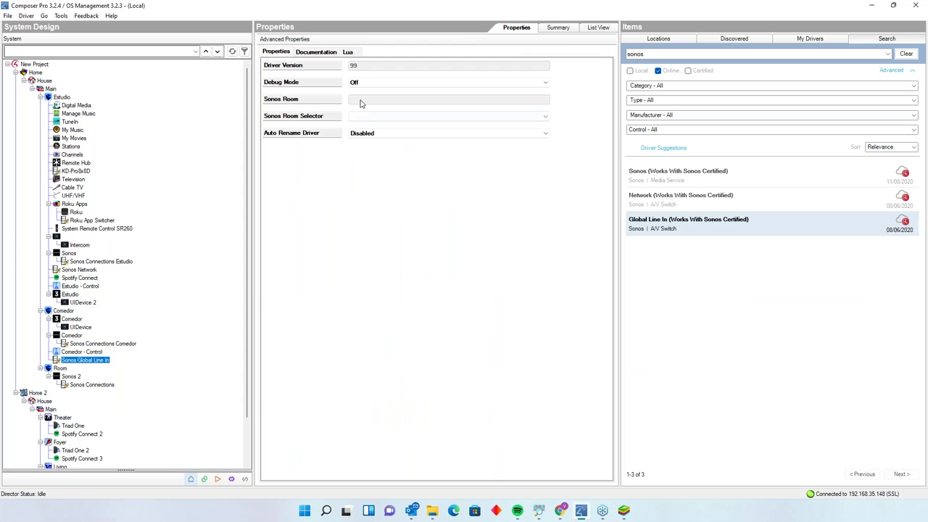
left_click(377, 117)
left_click(377, 117)
left_click(377, 116)
left_click(377, 132)
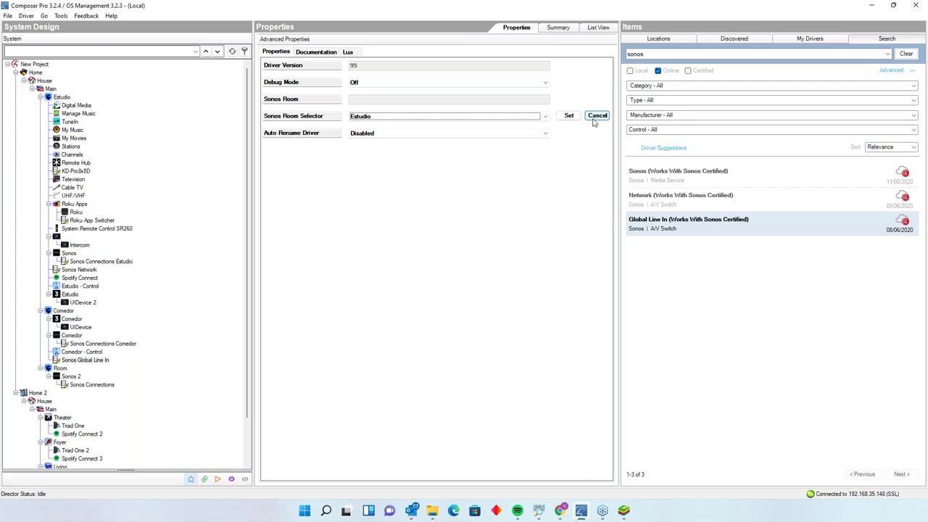
left_click(595, 116)
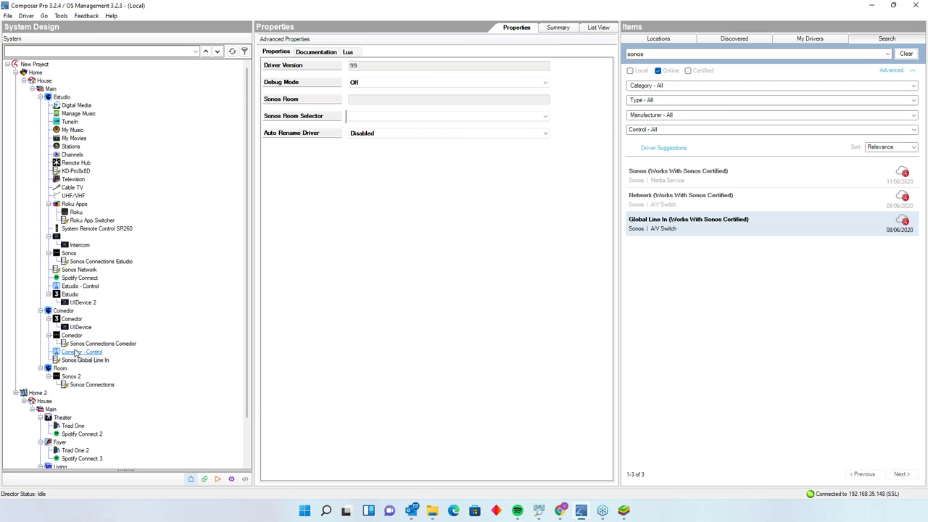
Review the Comedor room's audio sources, its controller properties, and the Auto Power Rooms choices of its Sonos driver.
left_click(69, 311)
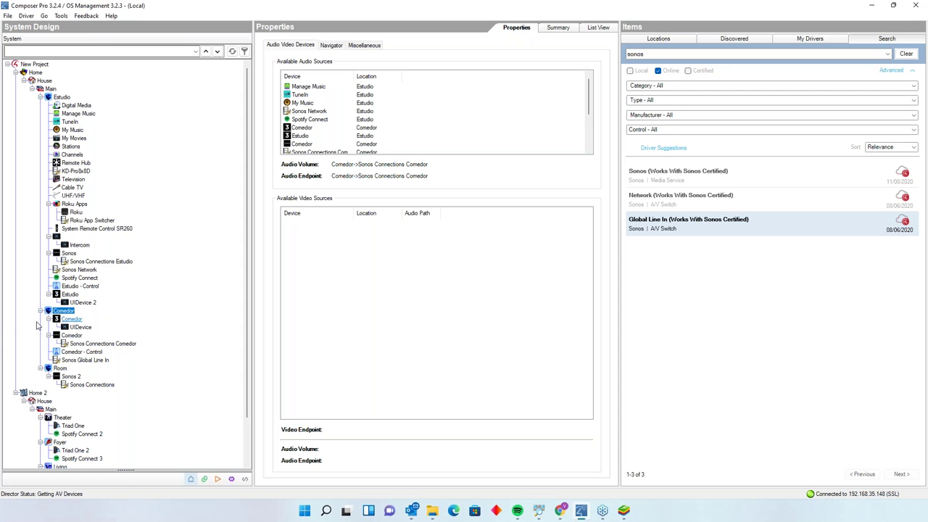
left_click(73, 320)
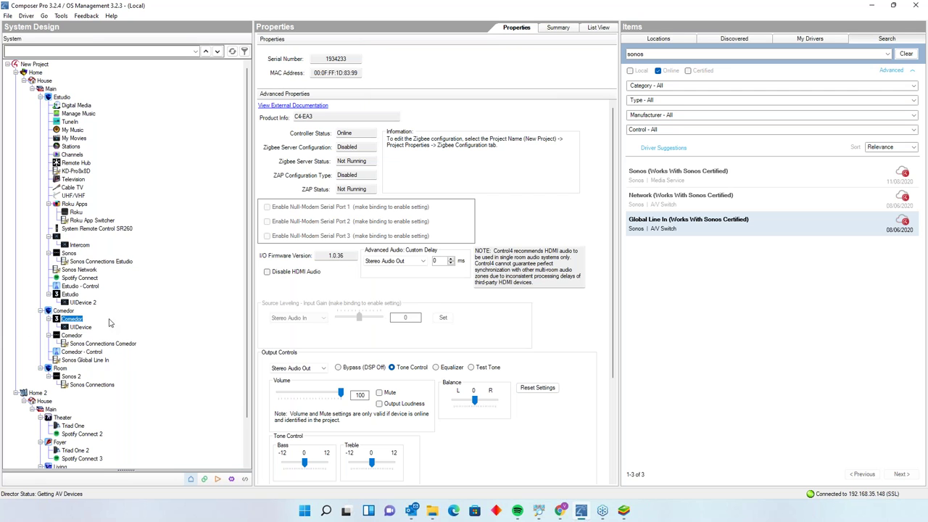
left_click(71, 293)
left_click(72, 319)
left_click(72, 335)
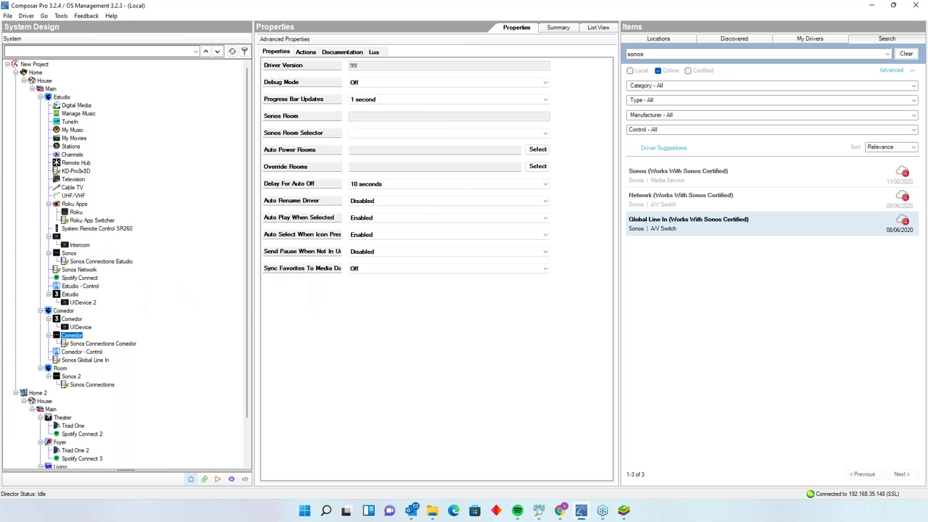
left_click(537, 149)
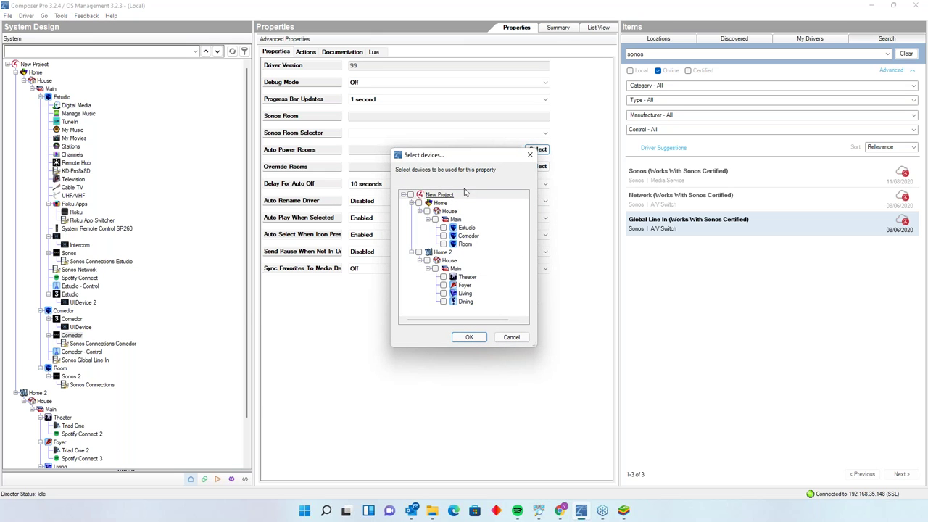
left_click(529, 154)
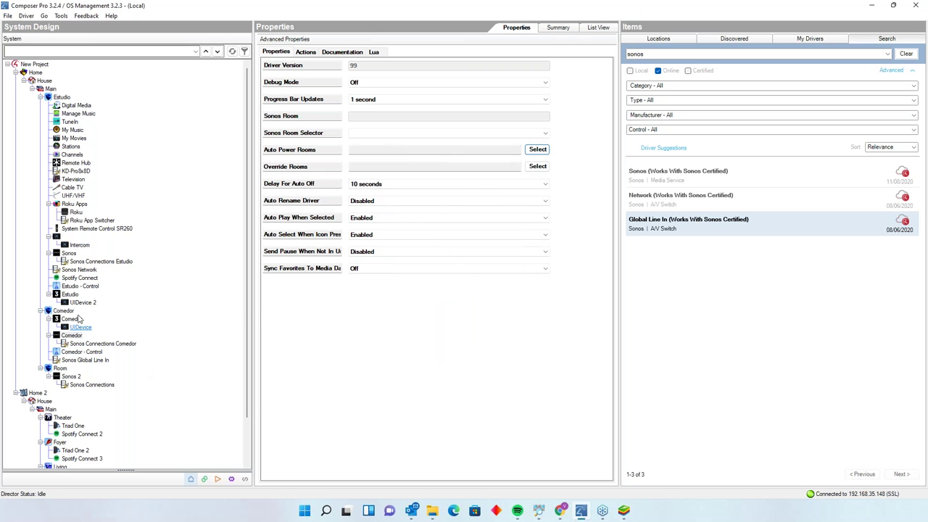
Review the Comedor controller's properties and the output devices offered for the Room's Audio End-Point 1.
left_click(71, 319)
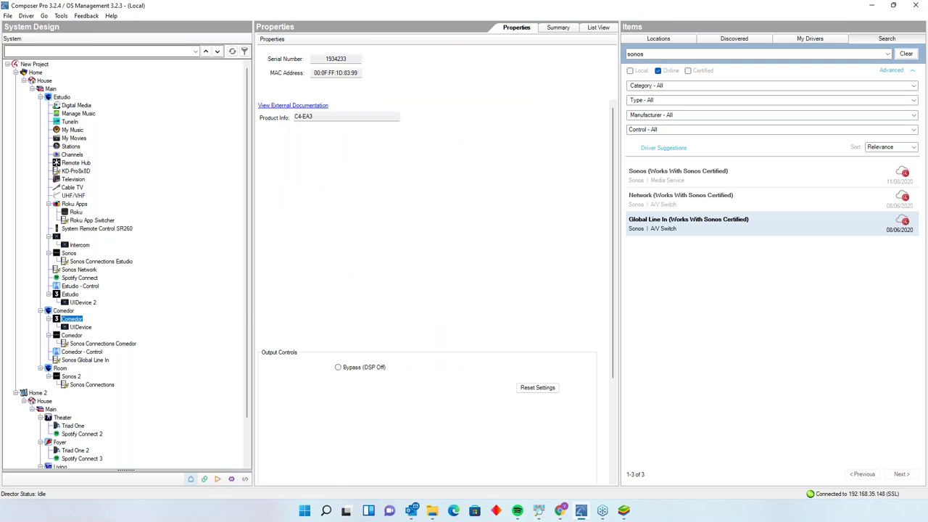
left_click(205, 479)
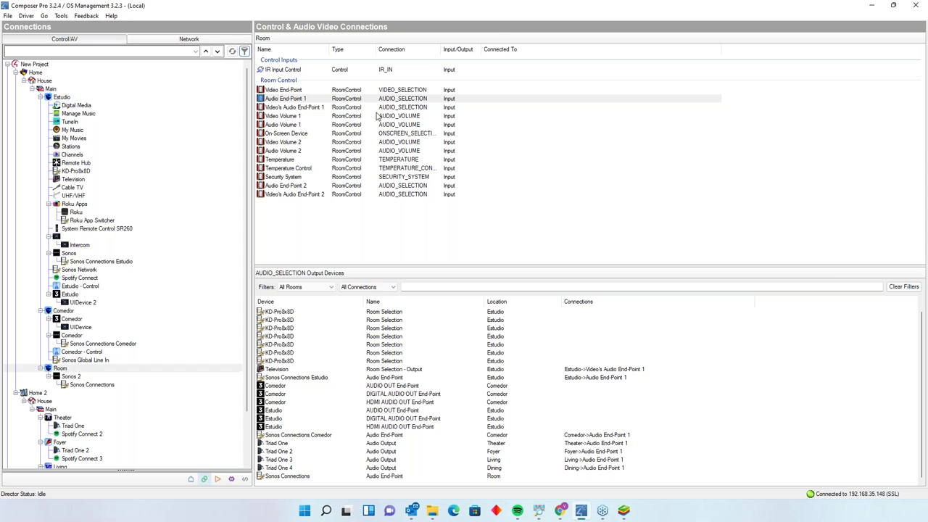
left_click(71, 371)
left_click(370, 98)
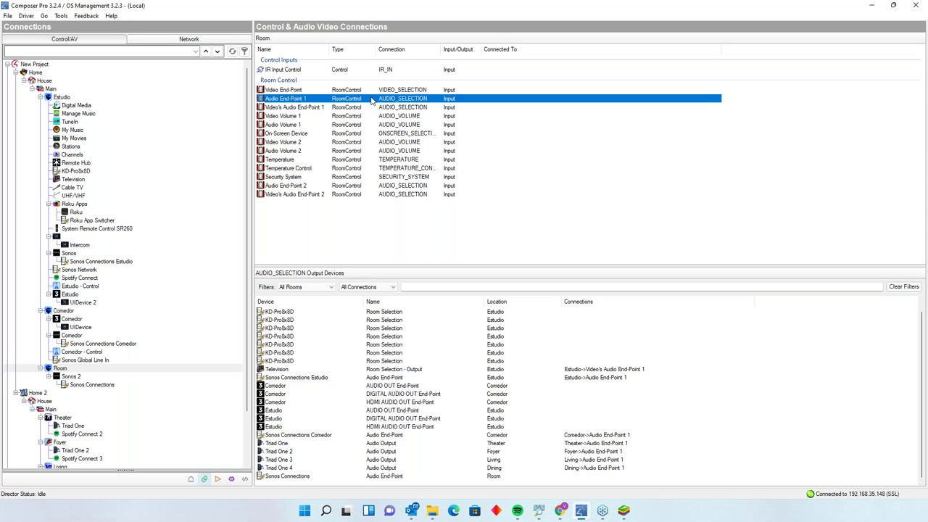
left_click(191, 479)
right_click(109, 385)
left_click(125, 394)
left_click(128, 385)
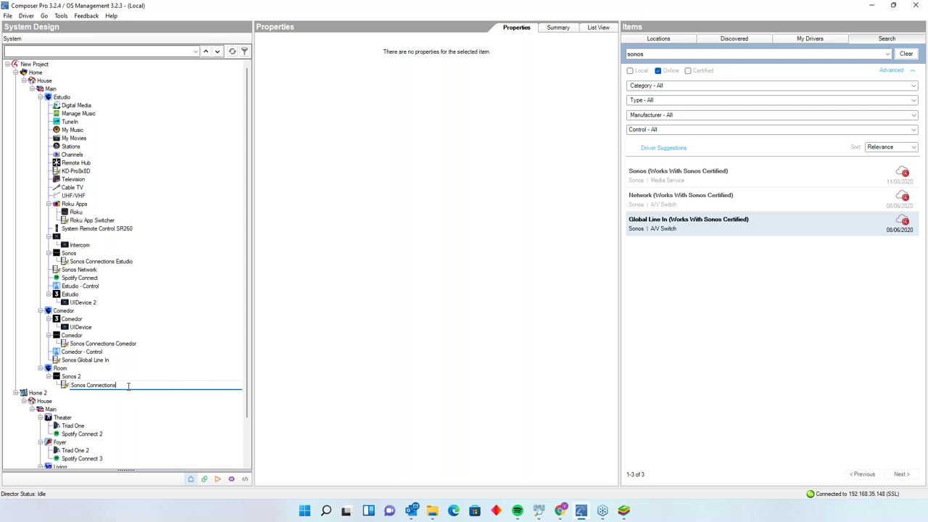
left_click(71, 378)
Rename the room called Room and its Sonos 2 driver both as Biblioteca.
right_click(71, 371)
left_click(87, 416)
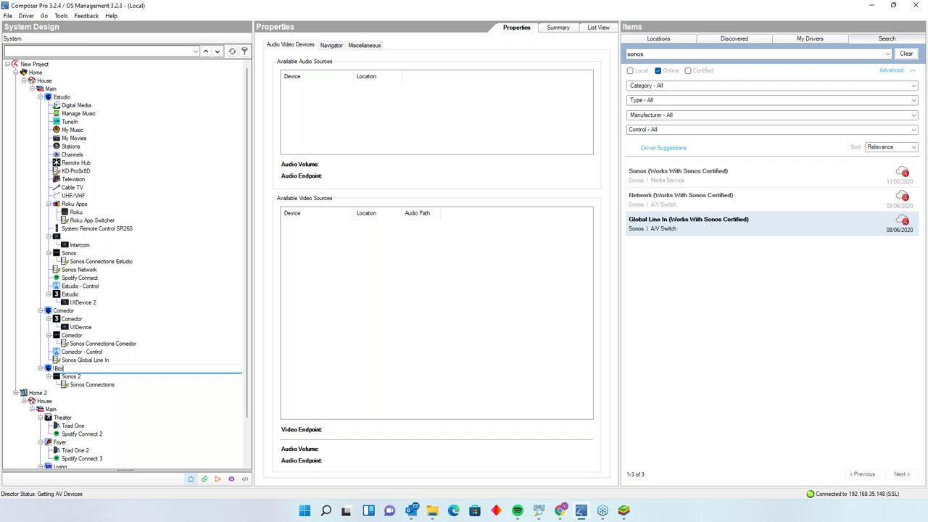
right_click(71, 377)
key("Escape")
right_click(71, 378)
left_click(89, 384)
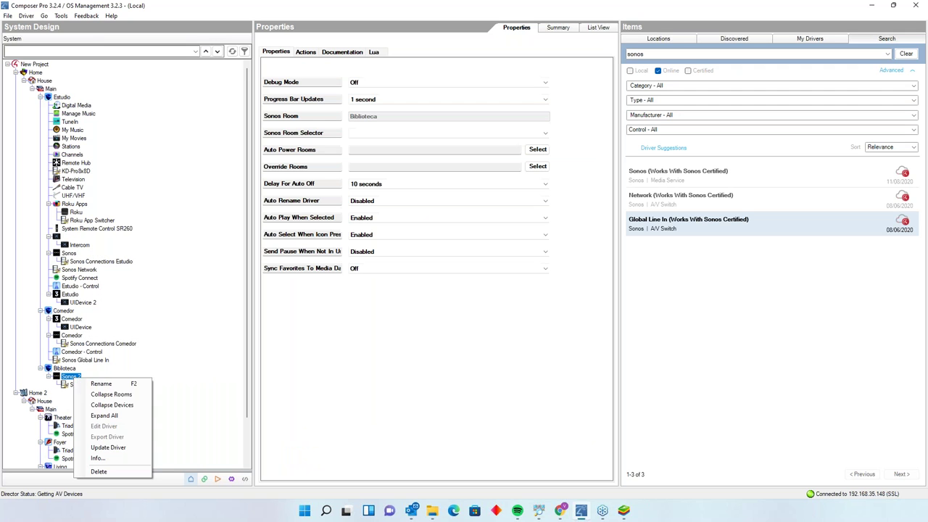
key("Return")
Rename the Sonos Connections driver under Biblioteca as Sonos Connections Biblioteca.
right_click(108, 385)
left_click(130, 386)
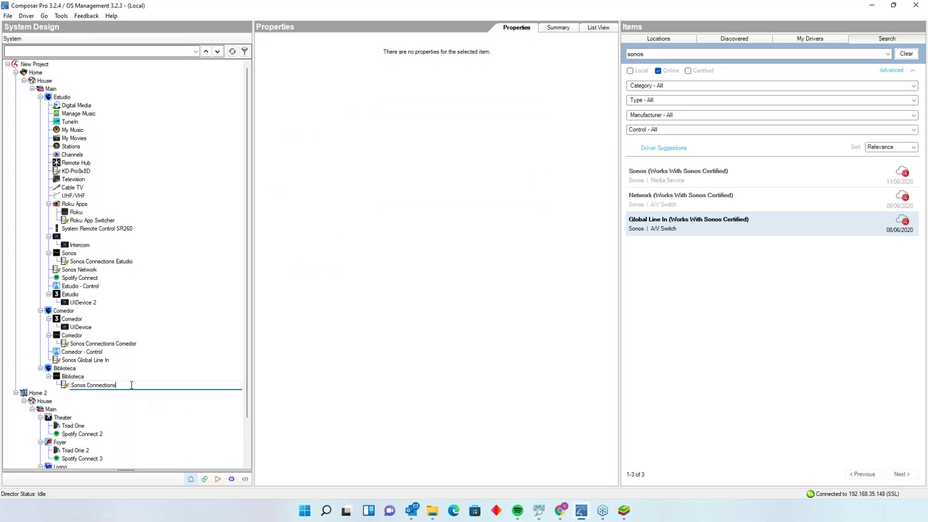
type("B")
type("iblioteca")
key("Return")
Add a Room Control driver from My Drivers to the Biblioteca room.
left_click(63, 368)
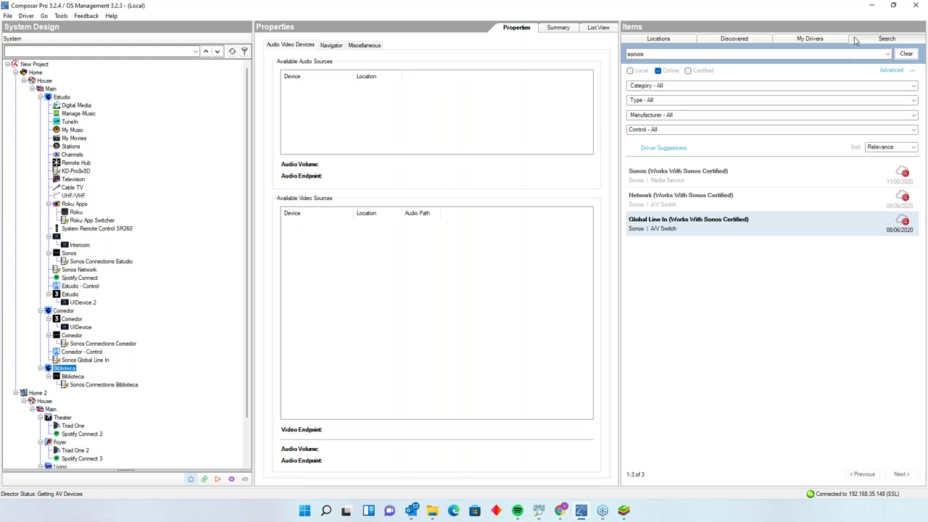
left_click(819, 39)
left_click_drag(670, 215, 64, 367)
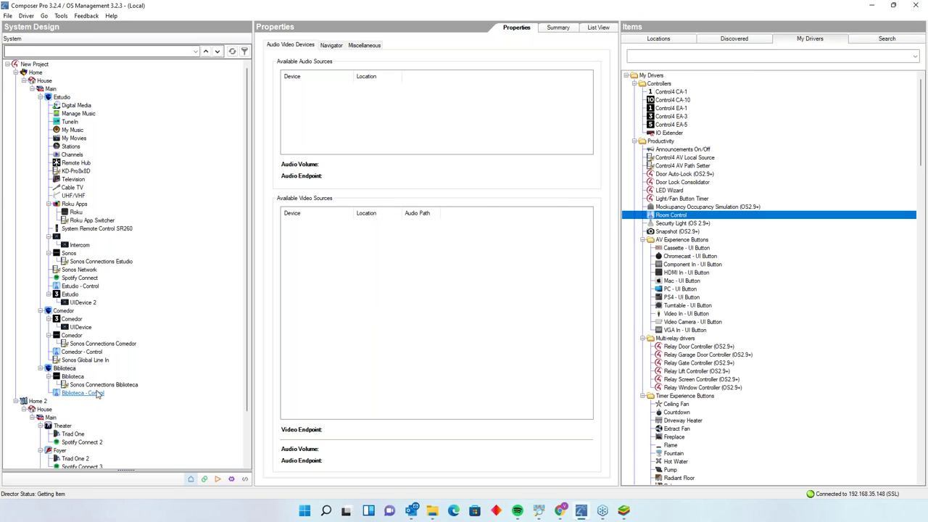
Set the default listening volume to 35 in the Biblioteca - Control driver.
right_click(93, 393)
left_click(384, 166)
type("35")
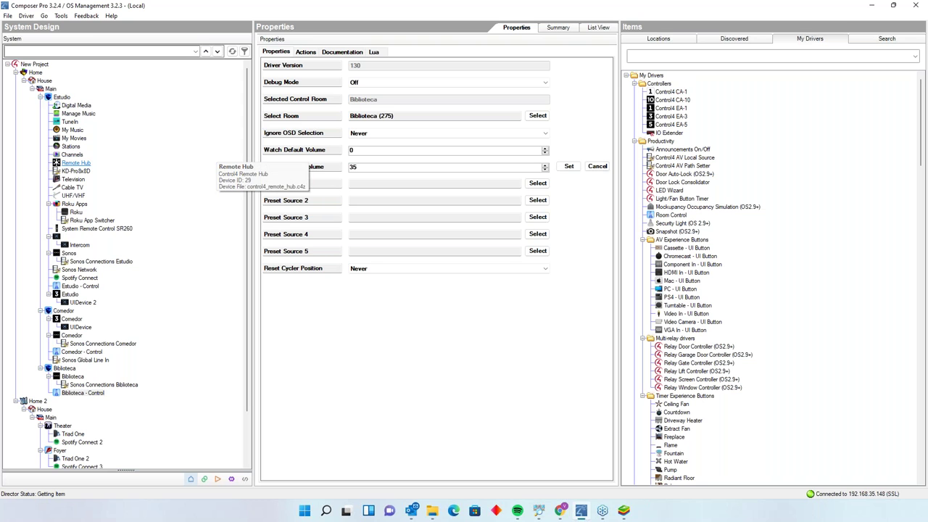
left_click(567, 167)
Connect the Biblioteca room's Audio End-Point 1 to the Audio End-Point of Sonos Connections Biblioteca.
left_click(64, 368)
left_click(205, 478)
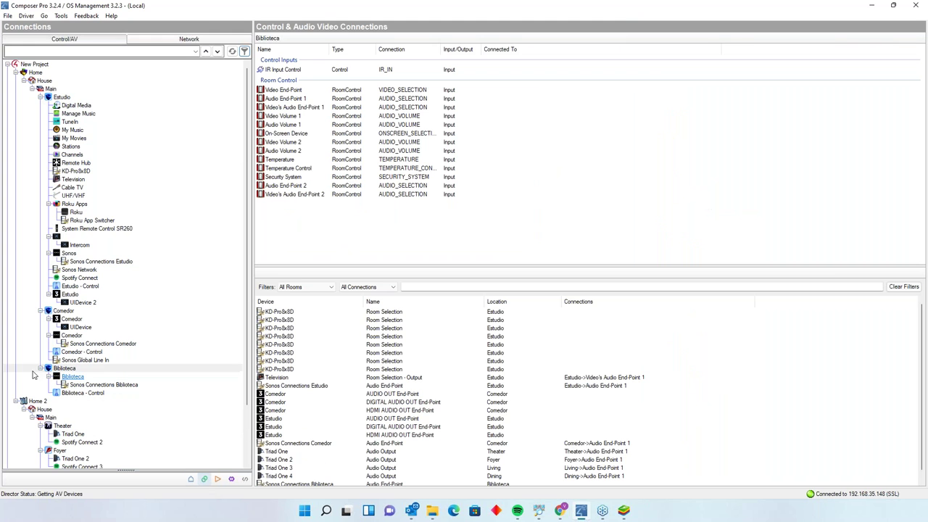
left_click(344, 100)
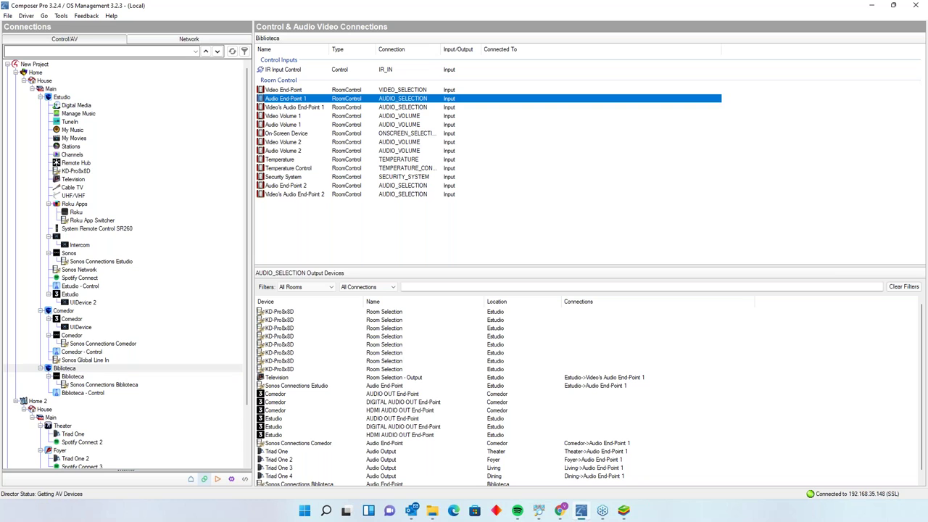
scroll(495, 410, "down", 1)
left_click_drag(358, 443, 359, 99)
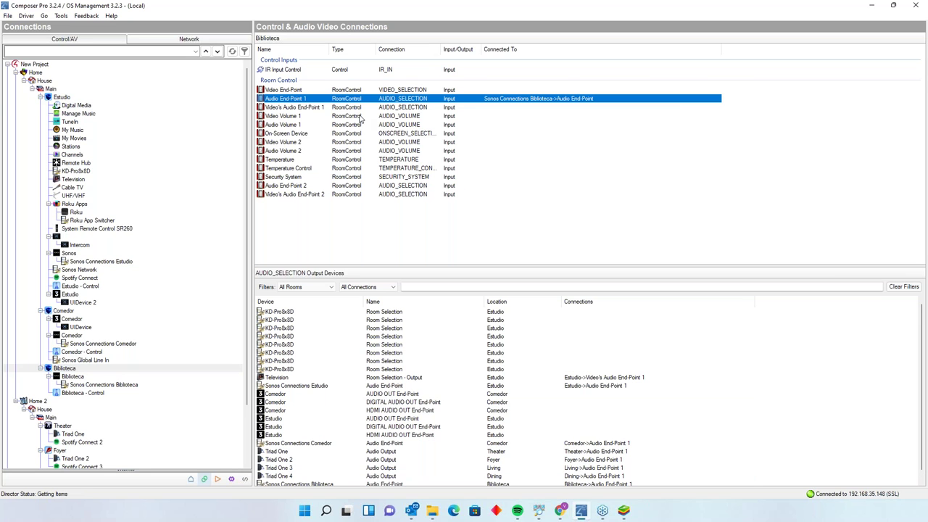
Connect Biblioteca's Audio Volume 1 to the Audio End-Point of Sonos Connections Biblioteca and refresh the navigators.
left_click(335, 126)
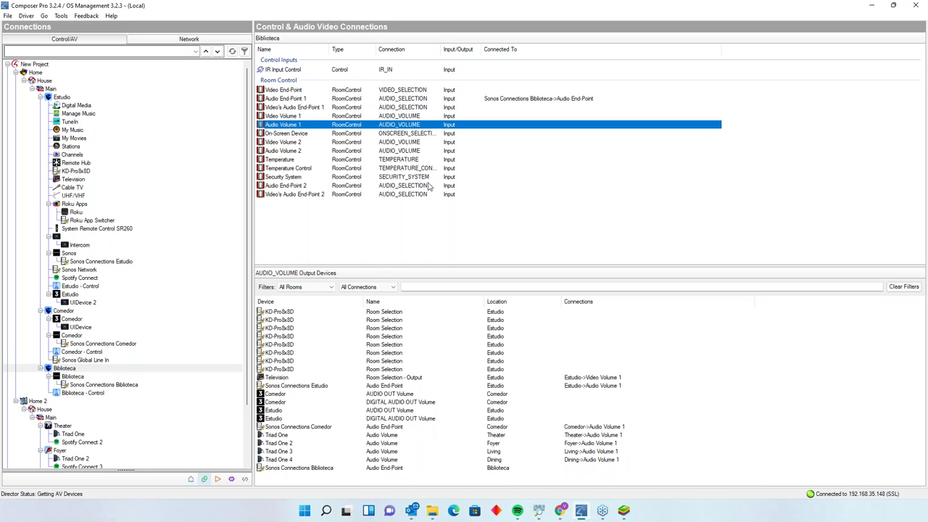
left_click_drag(415, 469, 580, 121)
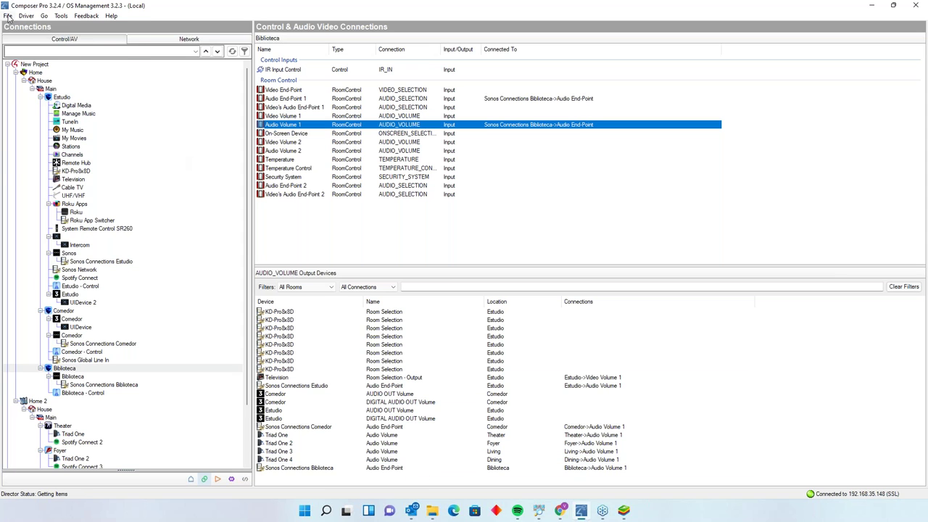
left_click(7, 16)
left_click(35, 135)
Switch to BlueStacks and play the Los Fariseos SALSA playlist on Biblioteca's own Sonos source at volume 57.
left_click(623, 510)
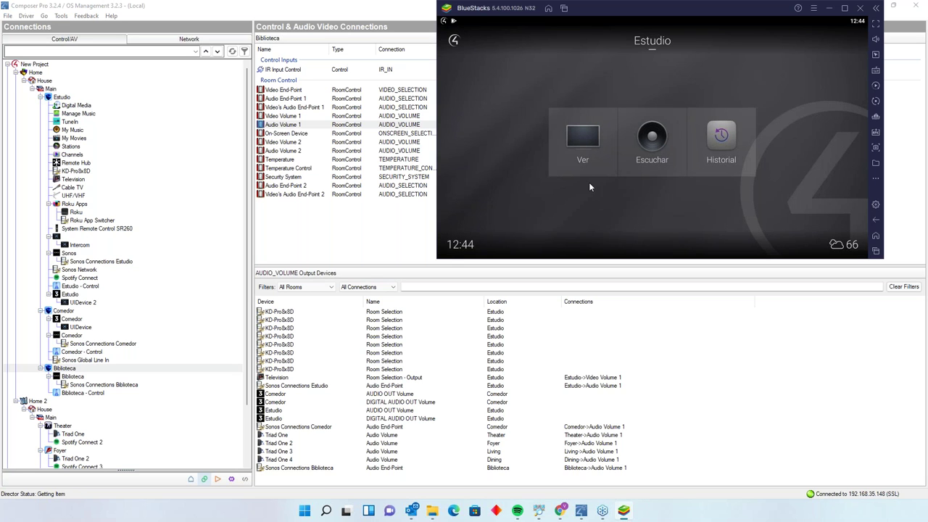
left_click(662, 42)
left_click(600, 131)
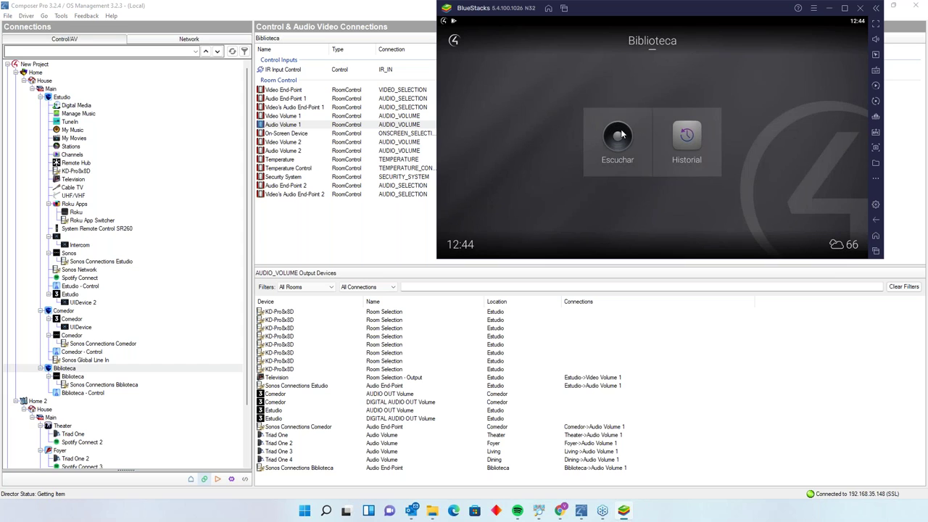
left_click(618, 135)
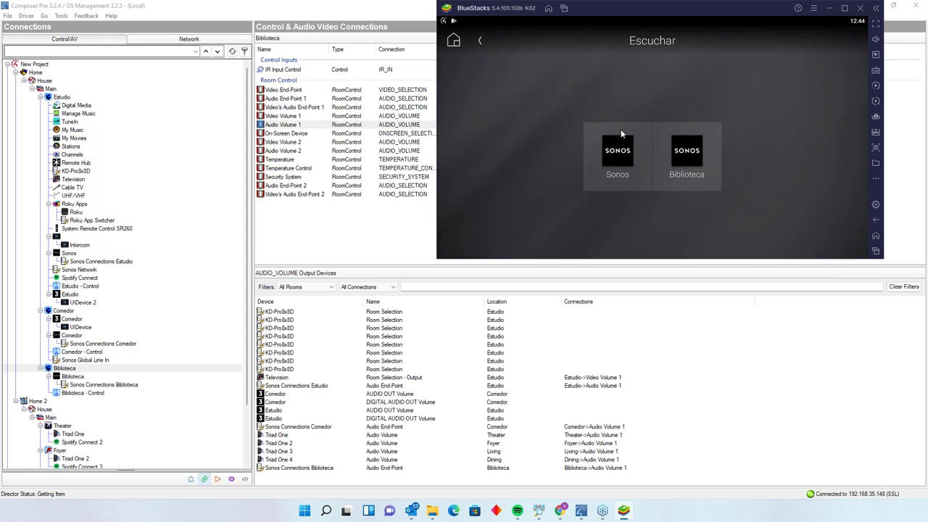
left_click(685, 163)
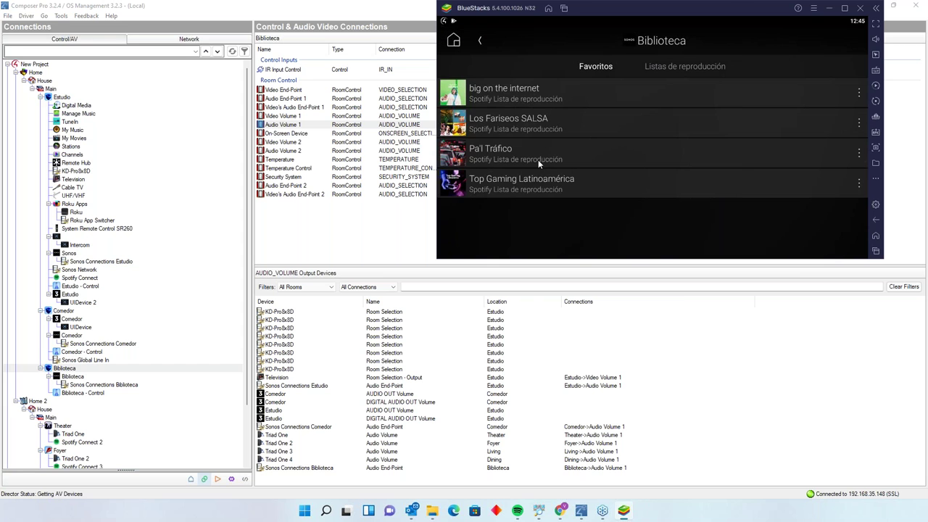
left_click(533, 130)
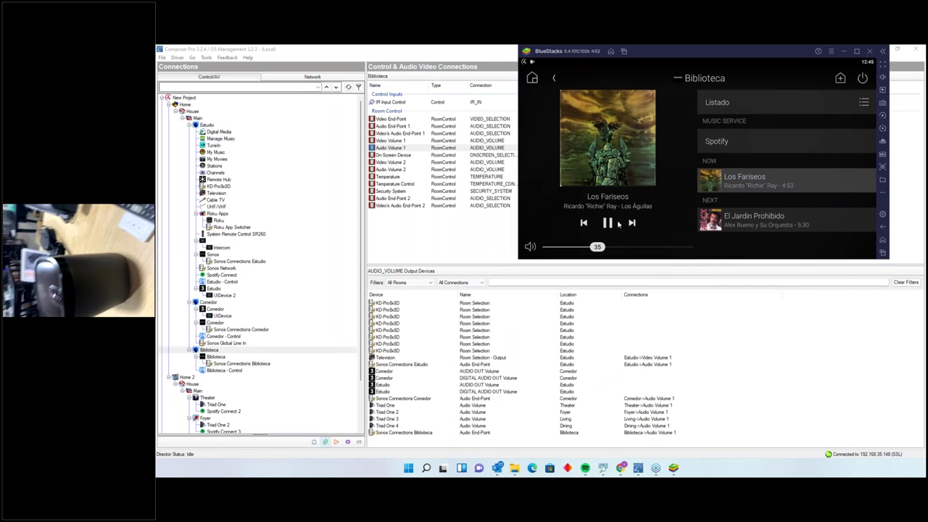
left_click_drag(603, 248, 628, 248)
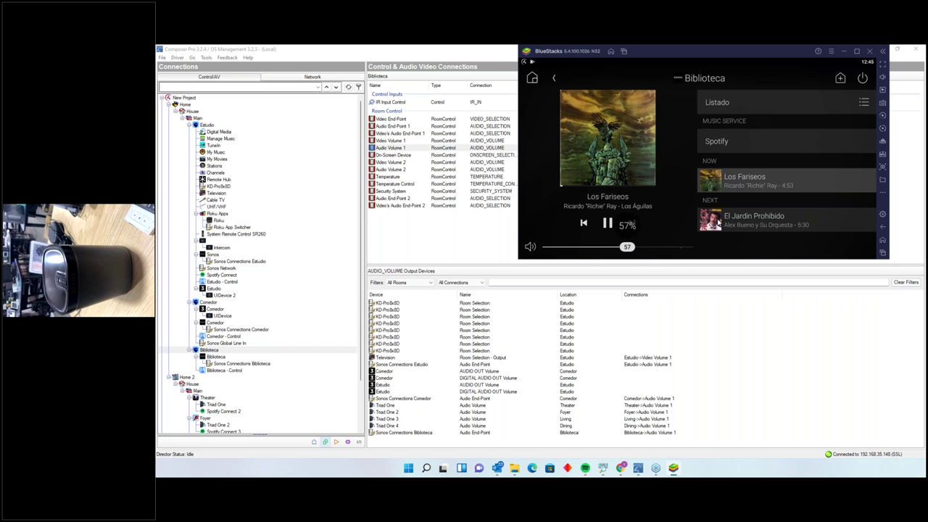
Play the Pa'l Tráfico playlist in Biblioteca at volume 37, pause it, and return to Composer Pro.
left_click(554, 77)
left_click(636, 166)
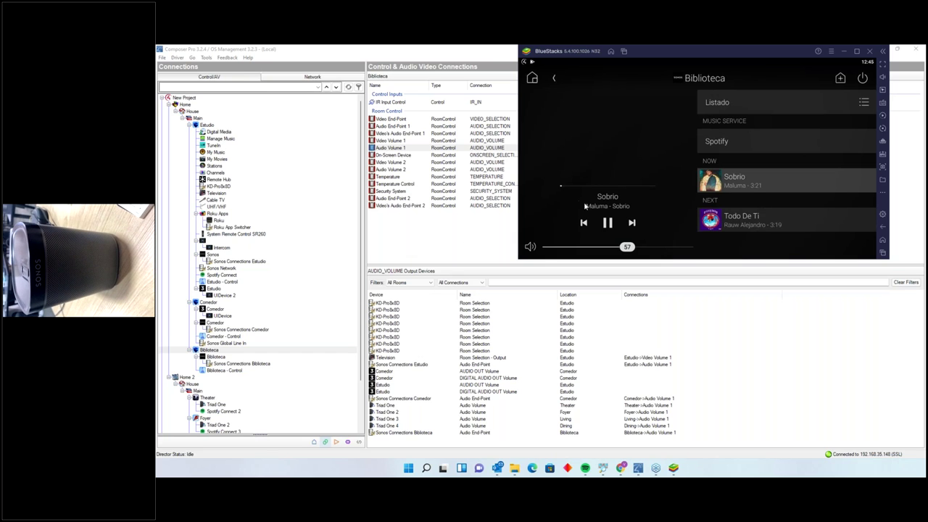
left_click_drag(625, 247, 598, 251)
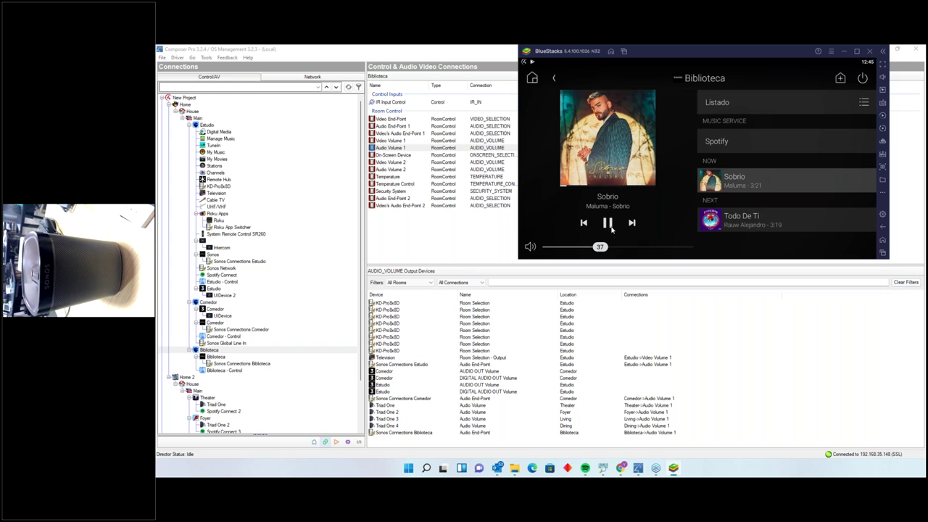
left_click(608, 223)
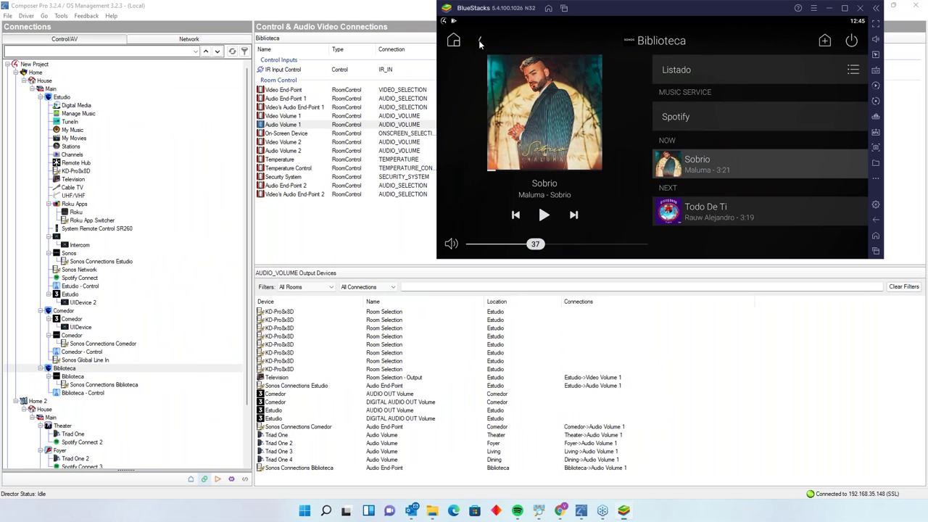
left_click(479, 41)
left_click(829, 8)
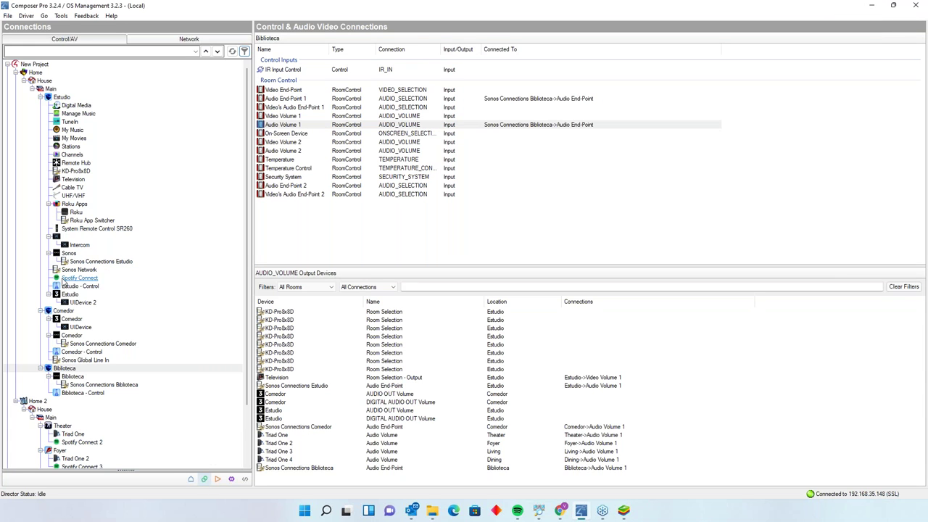
Set Auto Room(s) Select of the Estudio's Spotify Connect driver to Biblioteca only.
left_click(191, 478)
left_click(77, 278)
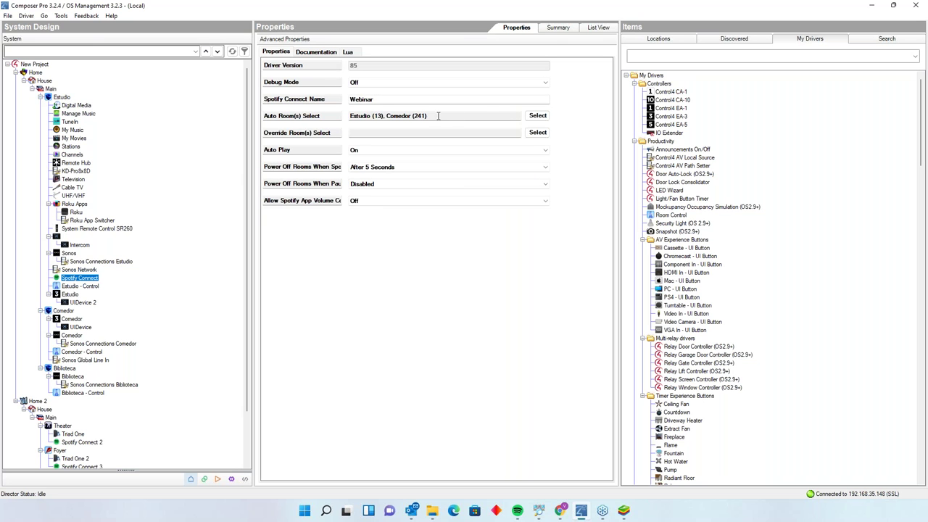
left_click(537, 116)
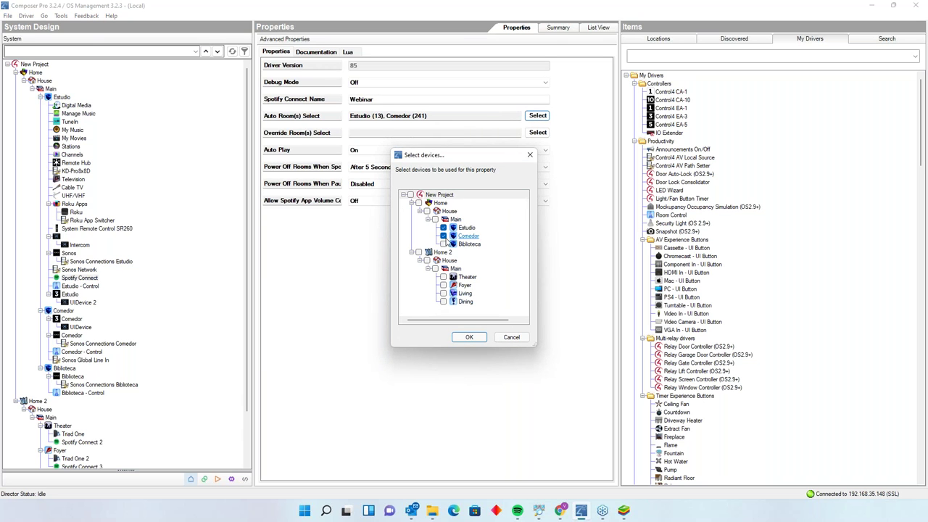
left_click(443, 244)
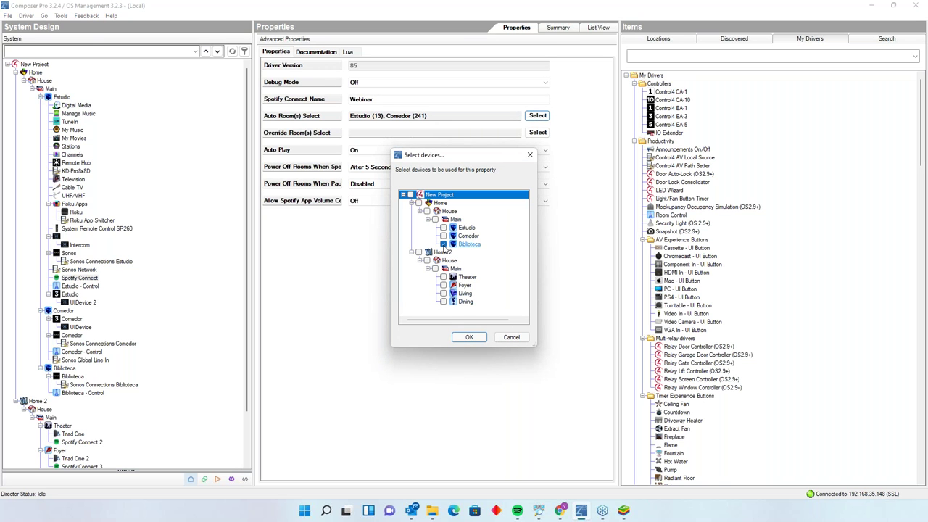
left_click(469, 337)
left_click(569, 116)
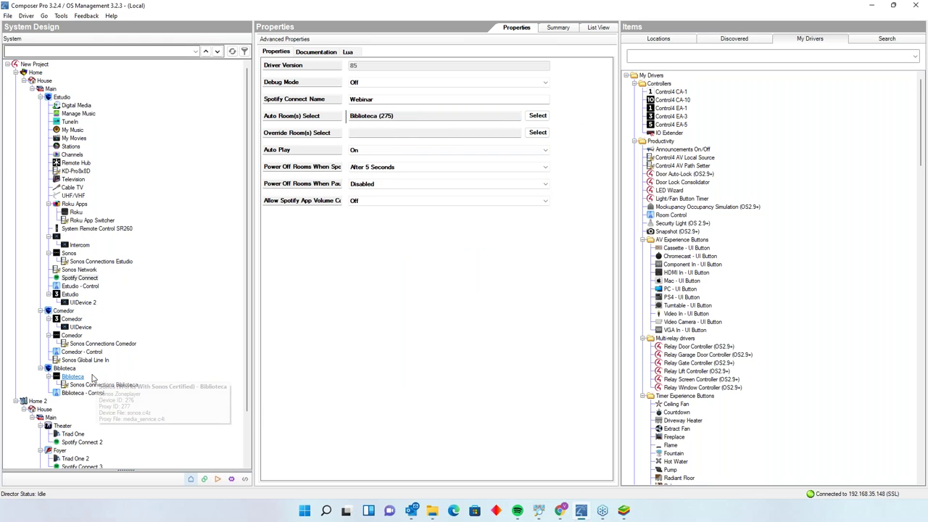
Set the Sonos room of the Sonos Global Line In driver to Estudio.
left_click(99, 360)
left_click(431, 118)
left_click(434, 120)
left_click(431, 119)
left_click(416, 133)
left_click(568, 116)
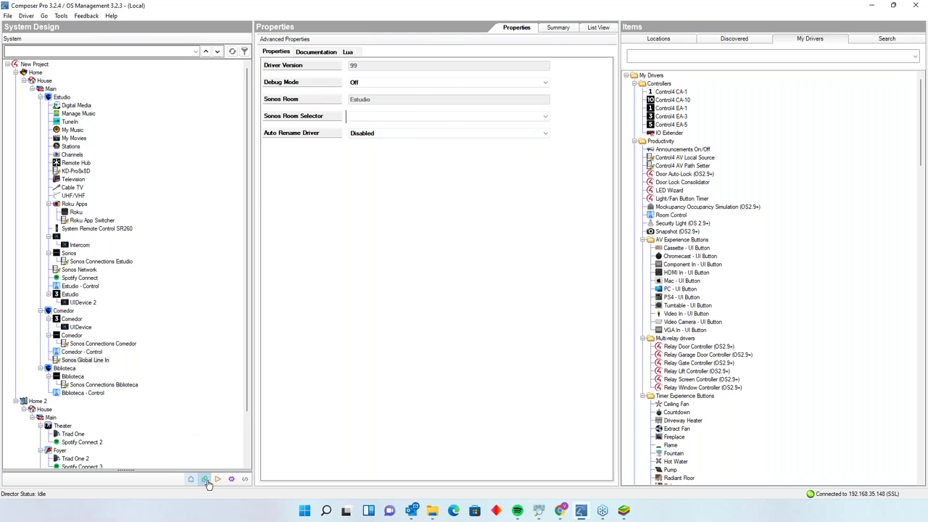
Examine the connections of Sonos Global Line In and the output devices available for its stereo input.
left_click(203, 479)
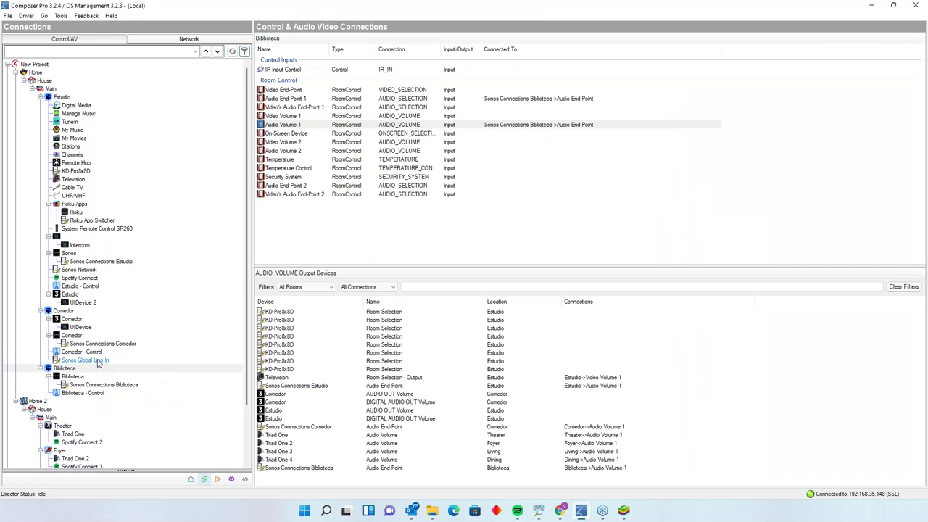
left_click(85, 359)
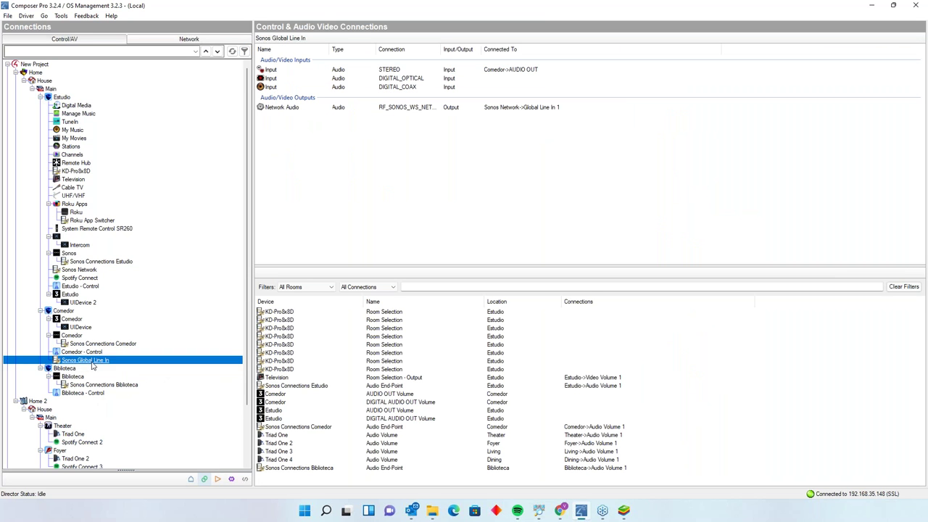
left_click(408, 72)
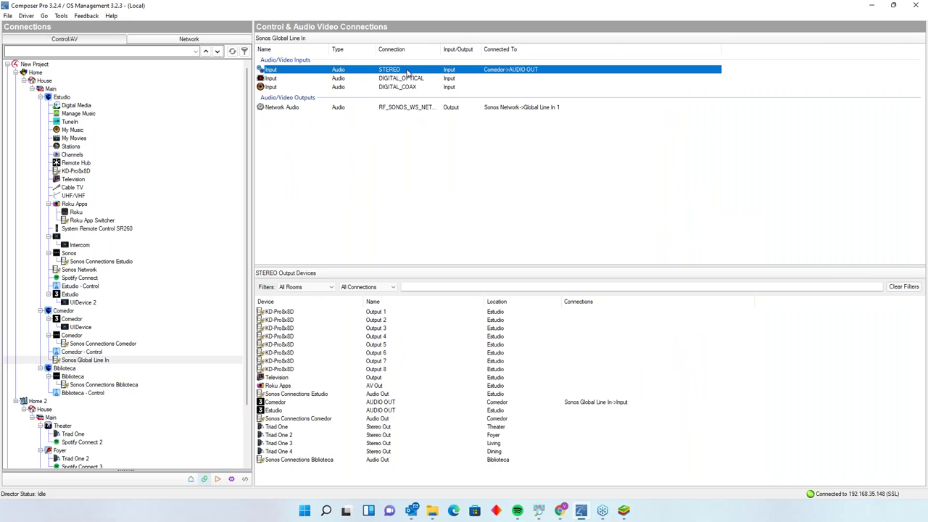
left_click(8, 16)
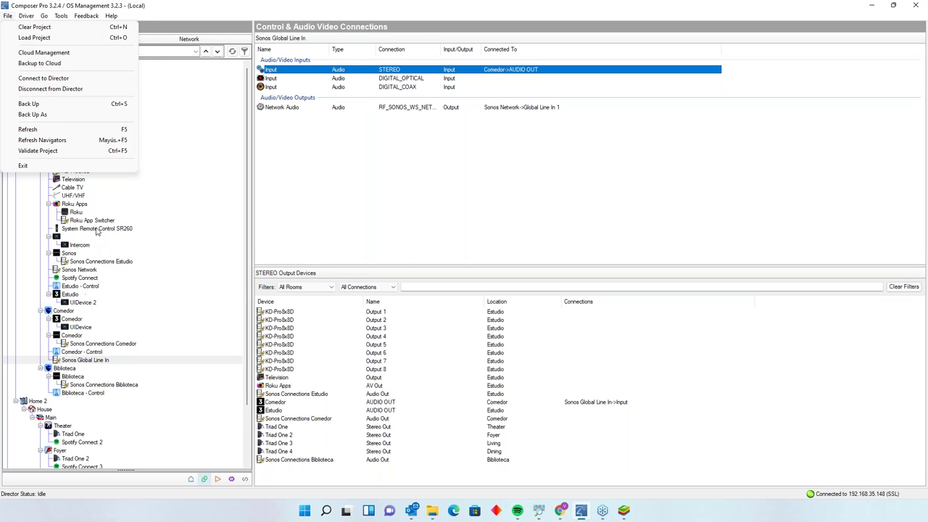
left_click(191, 247)
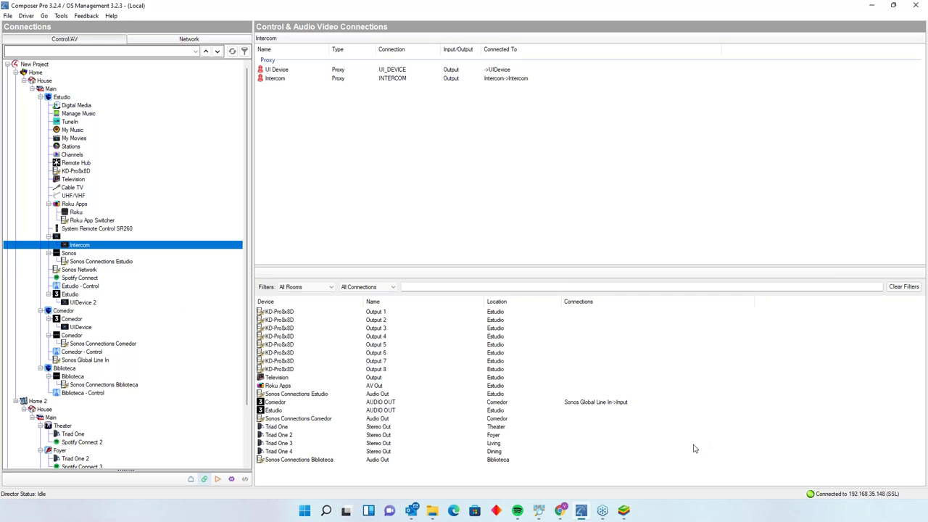
Leave Biblioteca's Sonos favorites in BlueStacks, and switch to Spotify to transfer the Luis Miguel song's playback to the Webinar device.
left_click(625, 510)
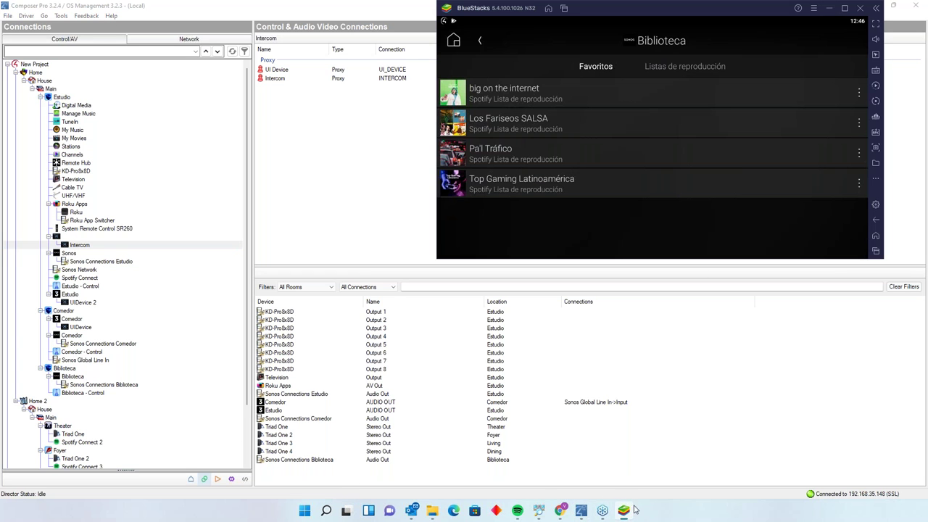
left_click(478, 43)
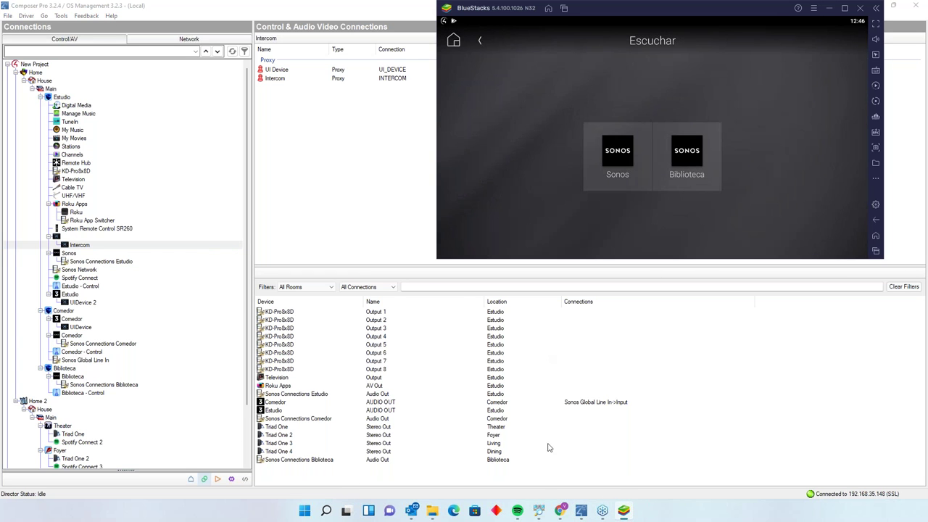
left_click(518, 511)
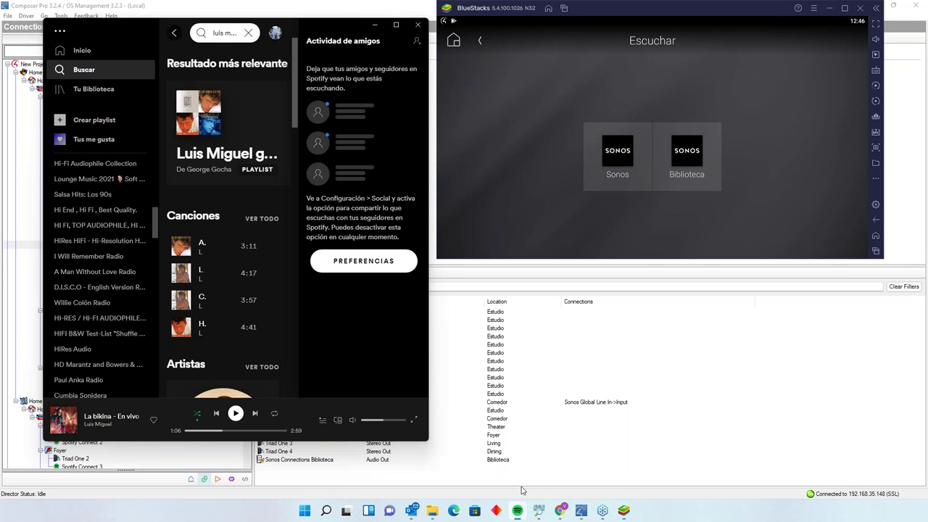
left_click(338, 420)
scroll(347, 294, "down", 5)
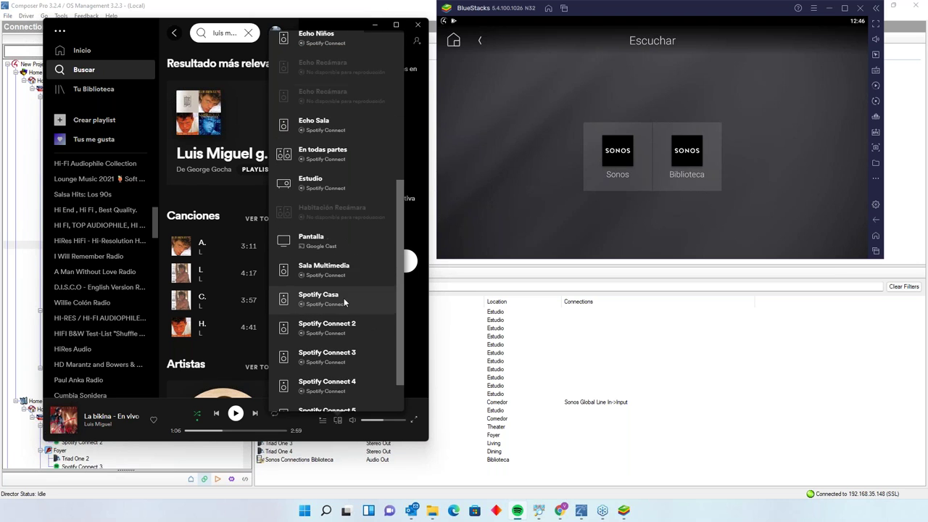
scroll(342, 305, "down", 1)
left_click(342, 378)
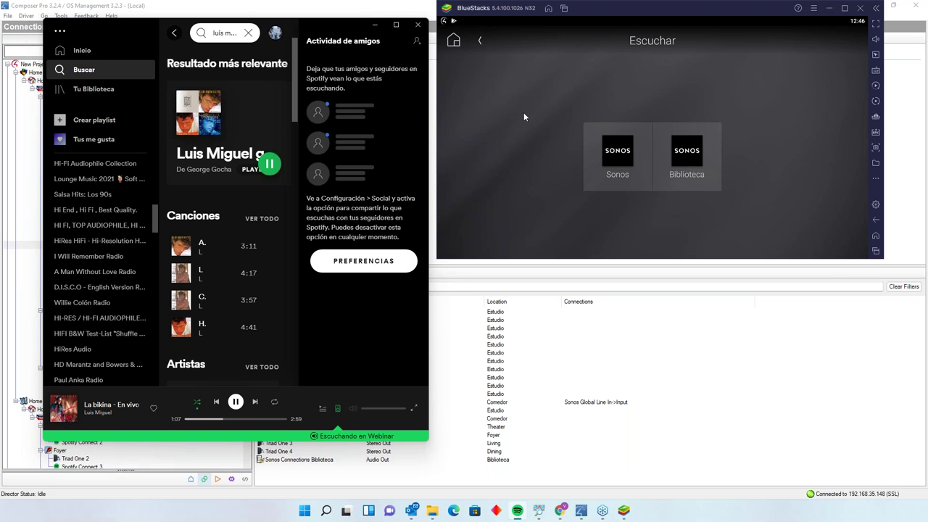
Return to the Biblioteca room page in BlueStacks, skip to the following song in Spotify, and power off the Biblioteca room.
left_click(480, 40)
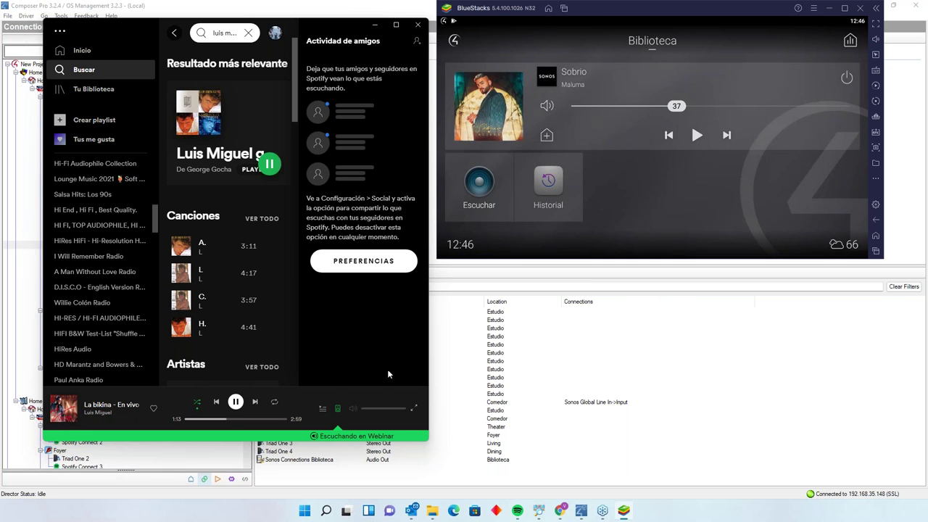
left_click(258, 404)
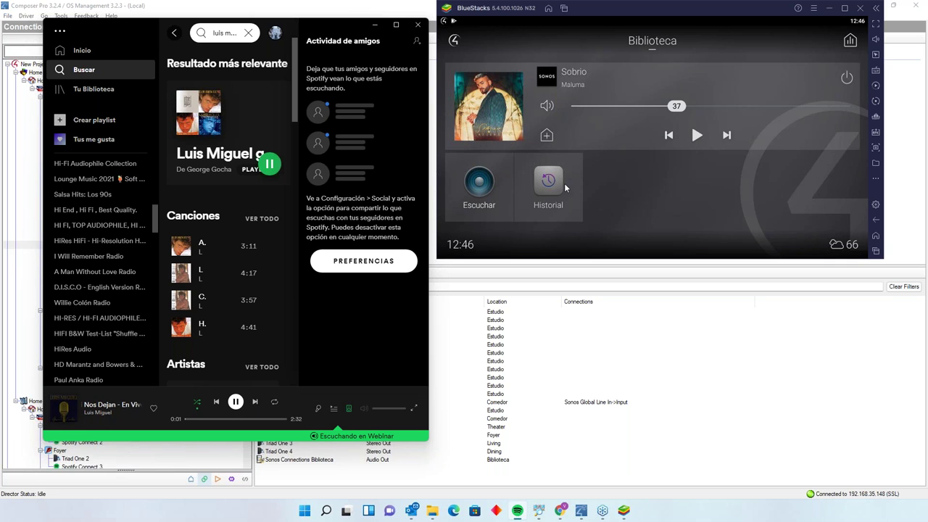
left_click(846, 78)
left_click(659, 160)
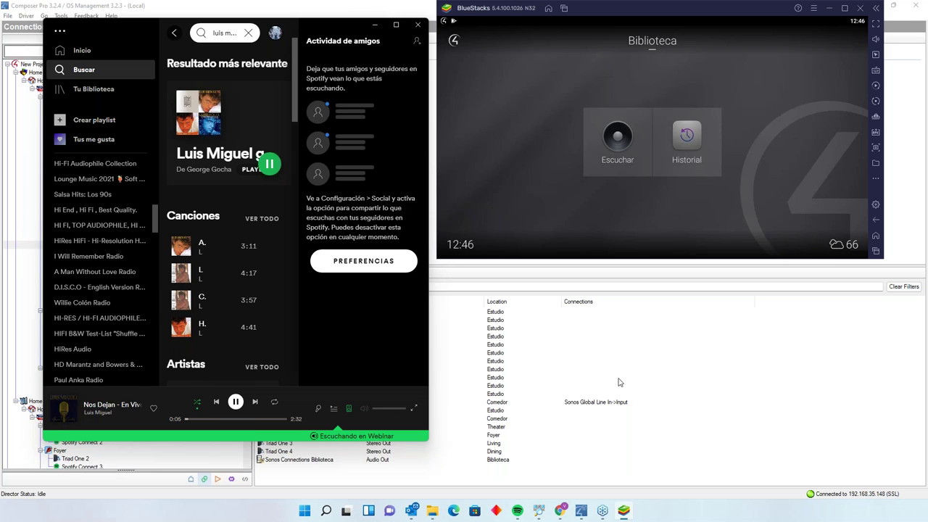
Switch to Composer Pro and disconnect the Comedor controller's stereo AUDIO OUT from Sonos Global Line In.
left_click(432, 171)
left_click(190, 479)
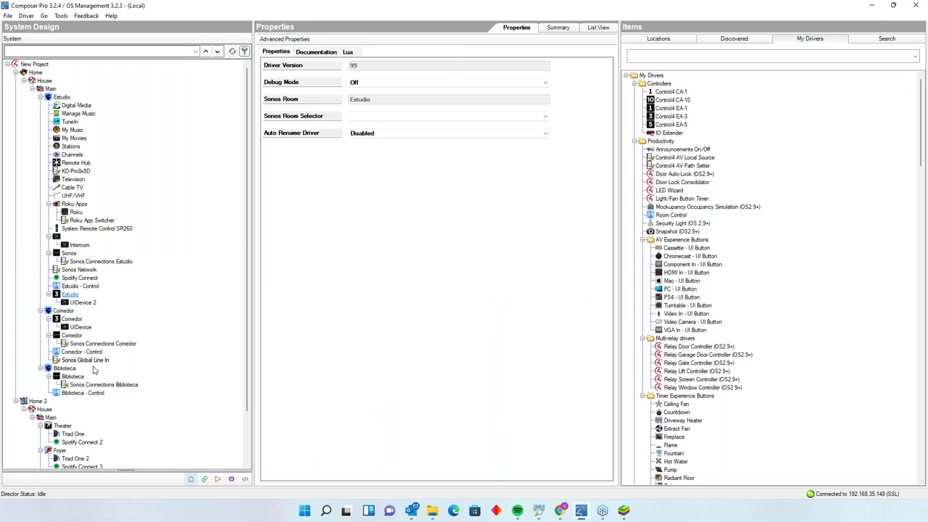
left_click(203, 478)
left_click(72, 319)
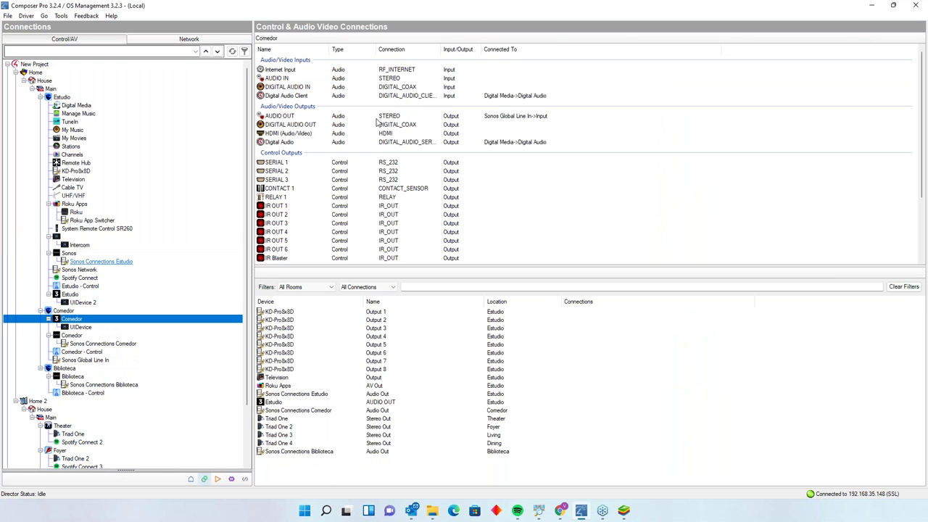
left_click(428, 120)
right_click(429, 118)
left_click(483, 128)
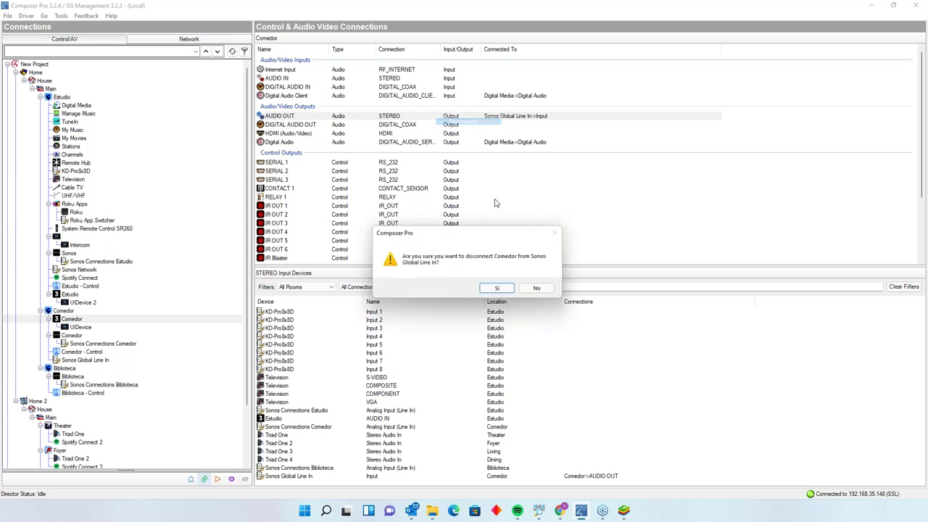
left_click(509, 288)
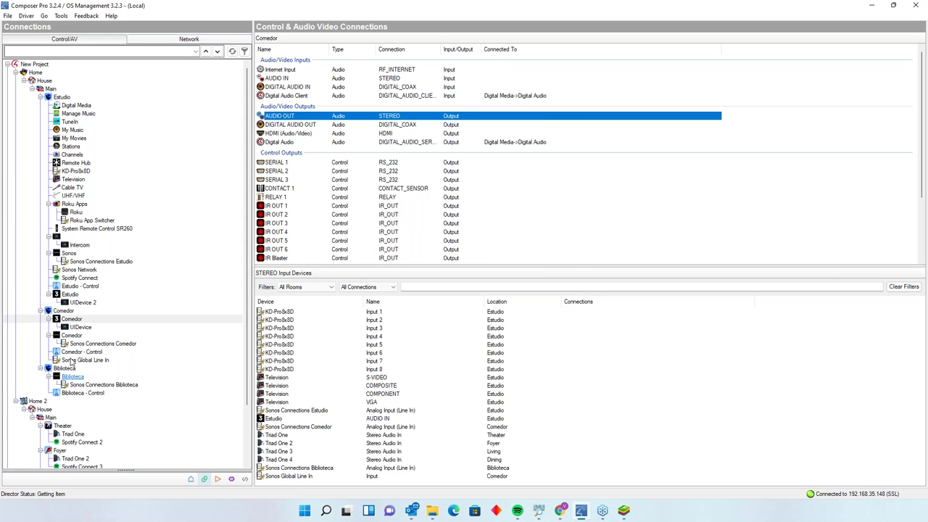
Connect the Estudio controller's stereo AUDIO OUT to the input of Sonos Global Line In.
left_click(69, 336)
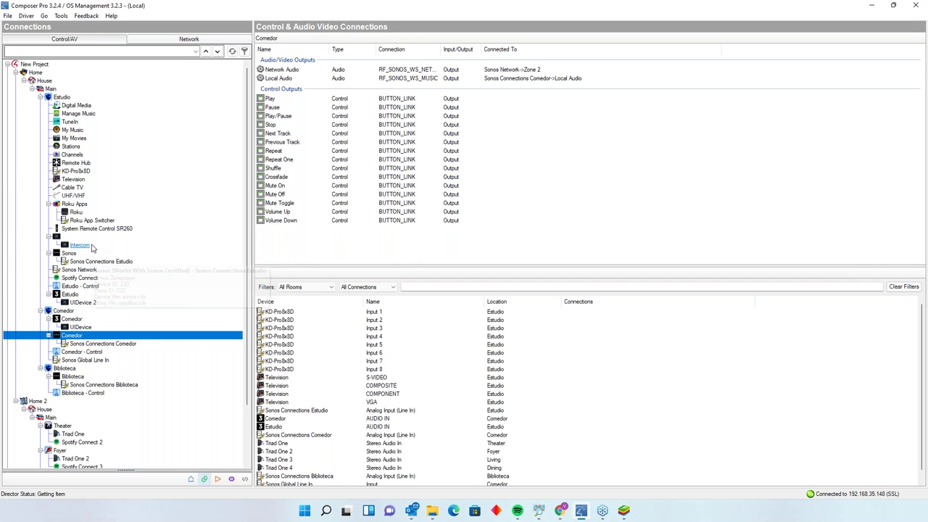
left_click(92, 265)
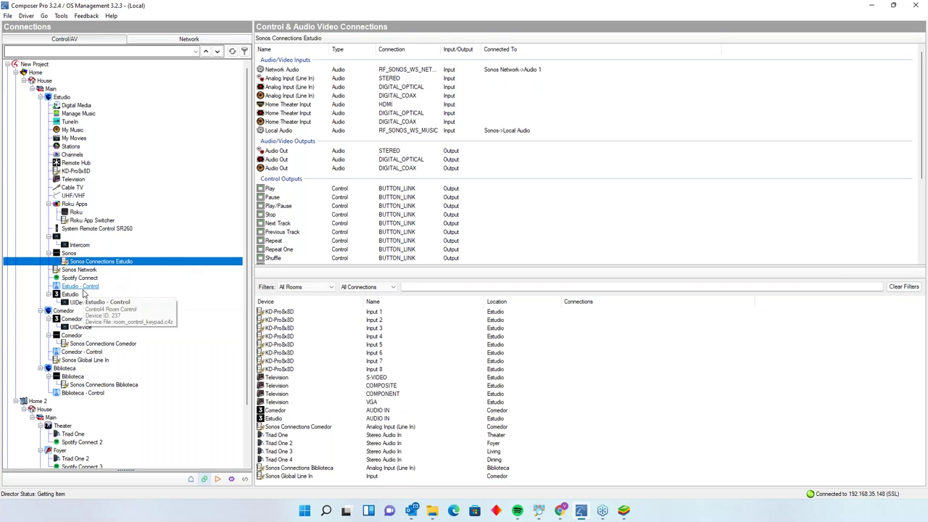
left_click(70, 295)
left_click(362, 116)
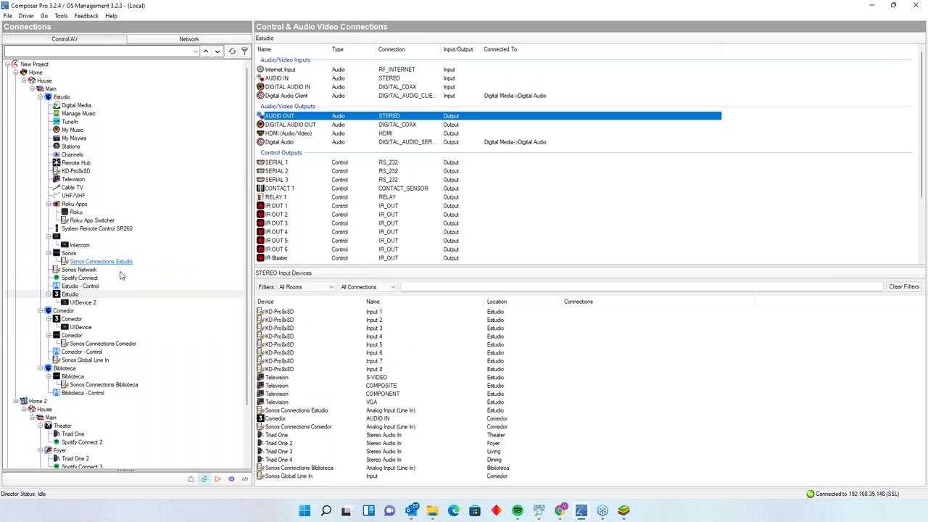
left_click(70, 294)
left_click(346, 118)
left_click_drag(409, 435, 430, 474)
Move the Sonos Global Line In driver from Comedor into the Estudio room and refresh the navigators.
left_click(191, 478)
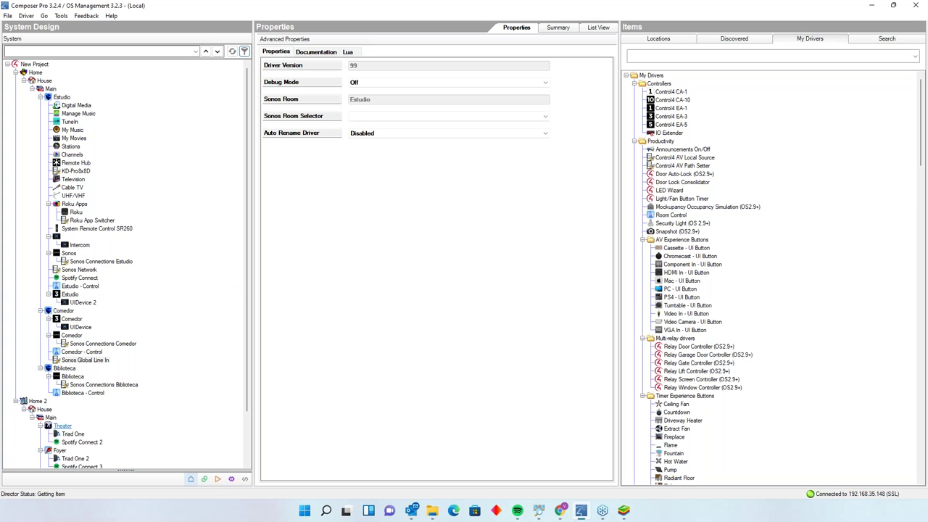
left_click_drag(84, 360, 81, 294)
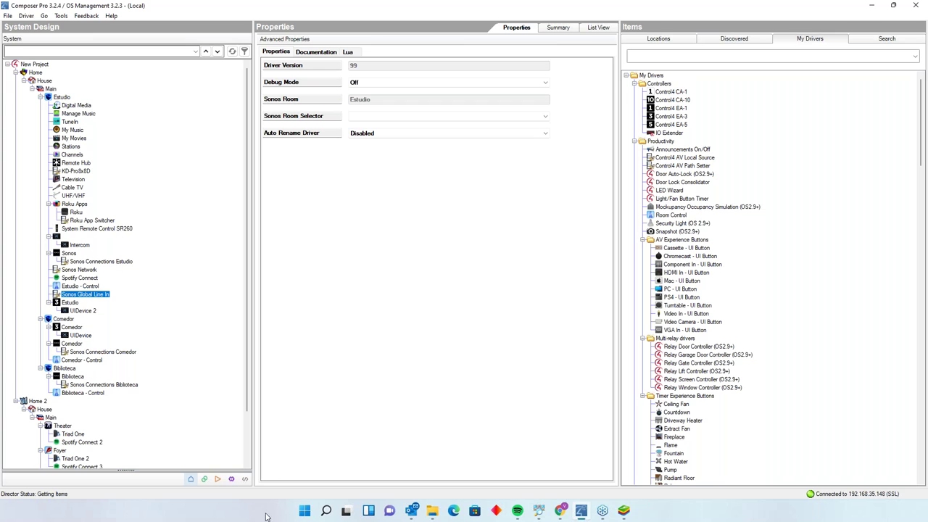
left_click(204, 478)
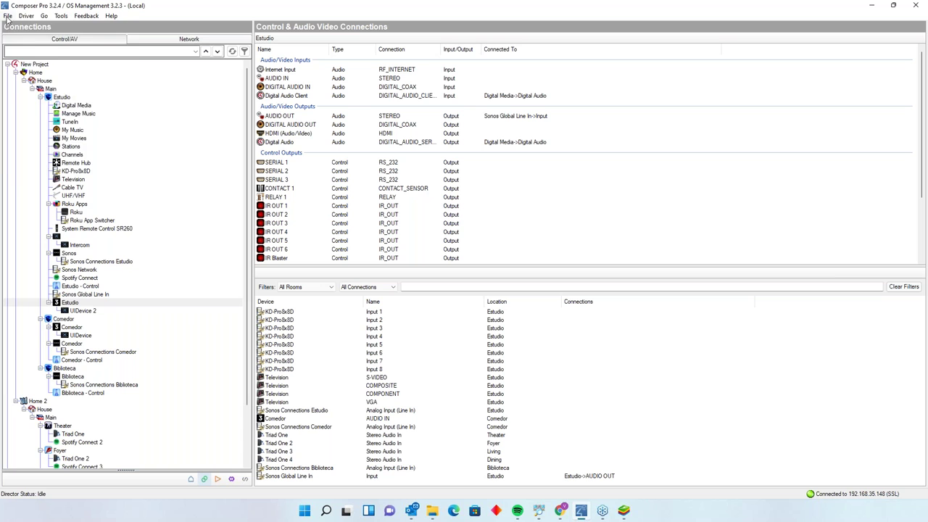
left_click(7, 16)
left_click(73, 141)
Check the Estudio controller's stereo output connection and set the Sonos Room Selector of Sonos Global Line In to Estudio.
left_click(191, 479)
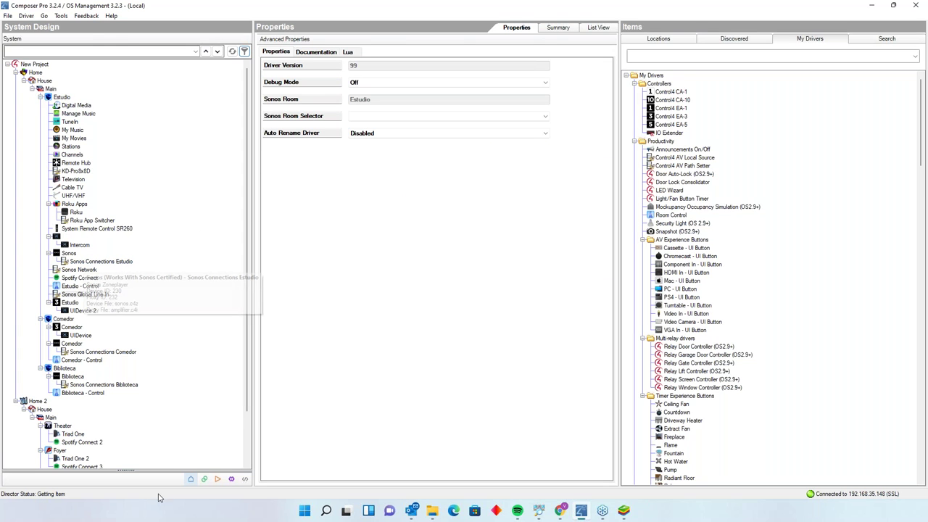
left_click(204, 479)
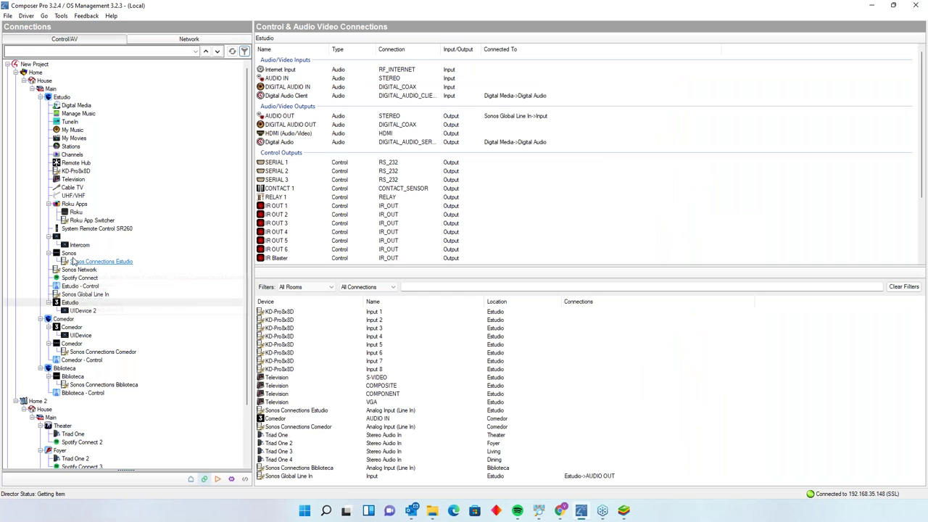
left_click(70, 303)
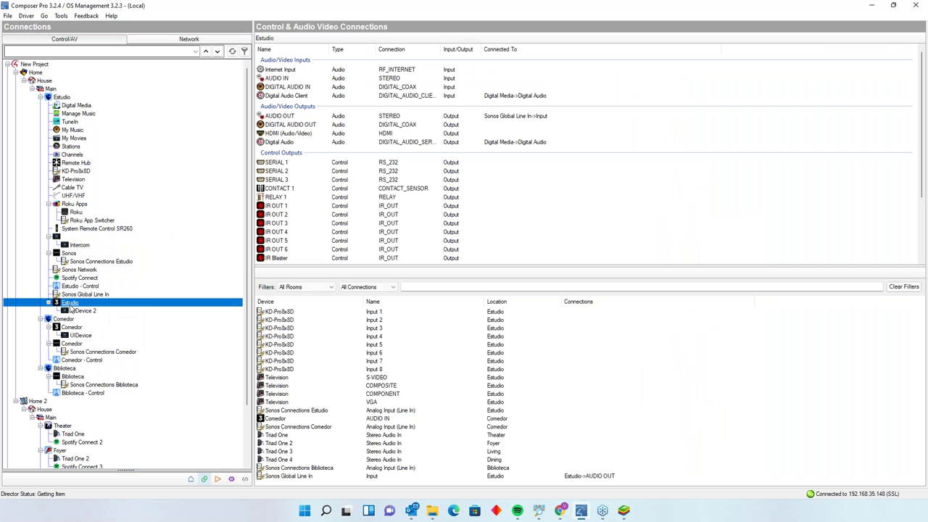
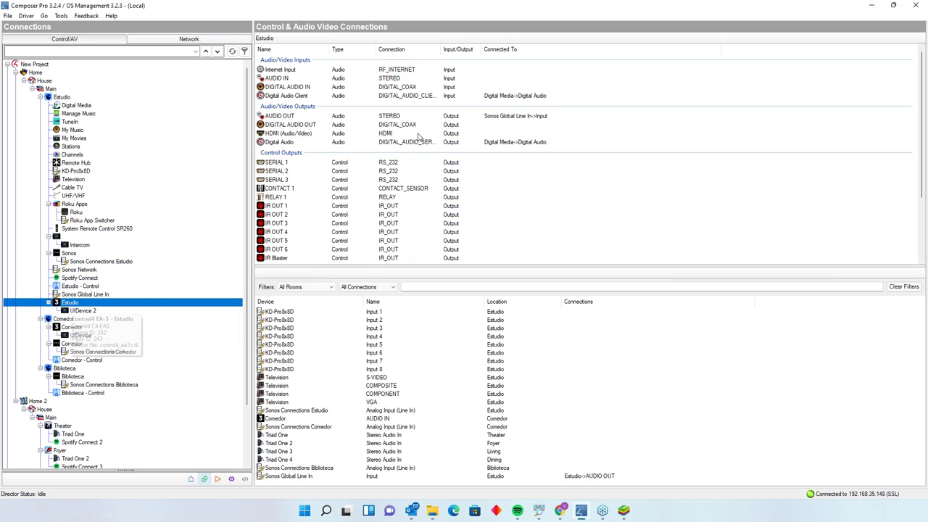
left_click(396, 117)
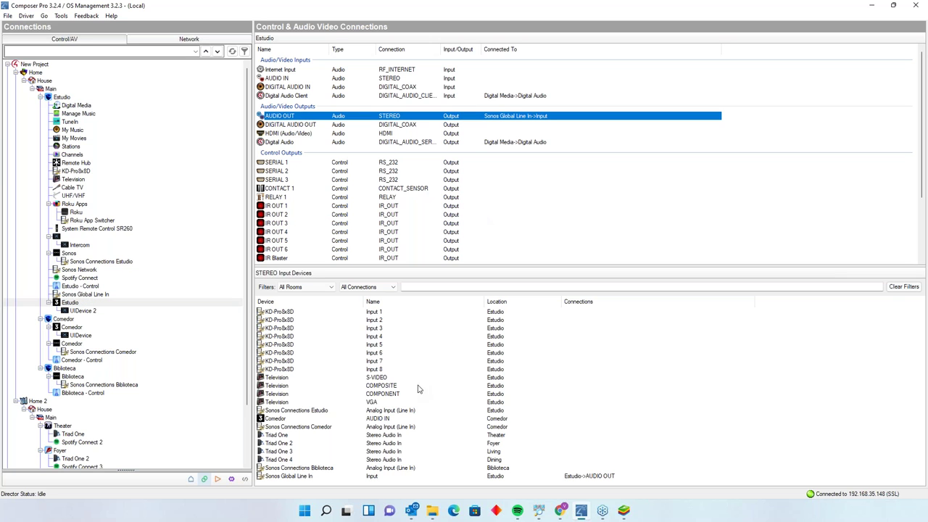
left_click(192, 479)
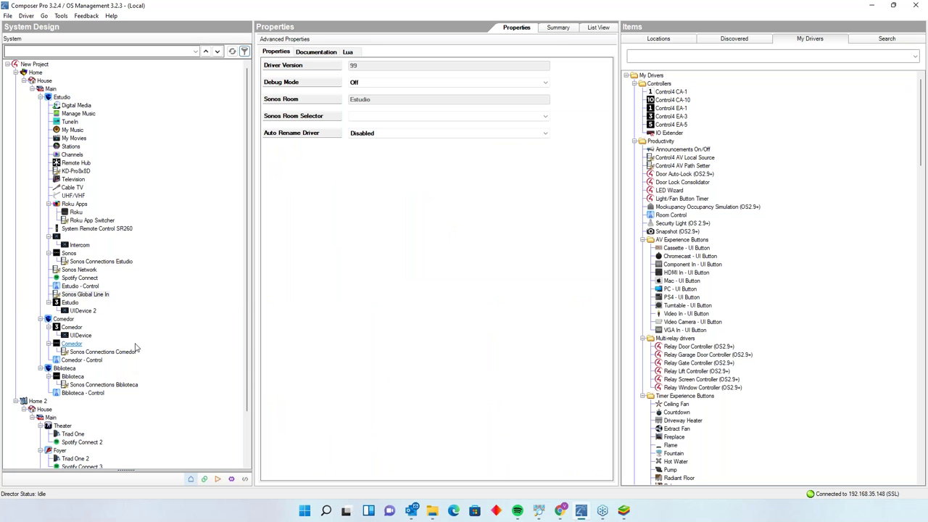
left_click(112, 295)
left_click(395, 116)
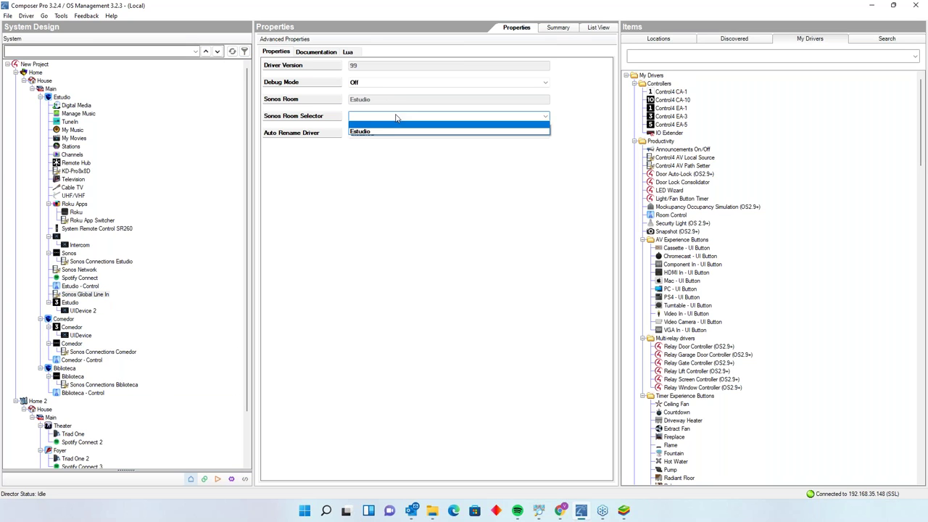
left_click(399, 134)
left_click(568, 116)
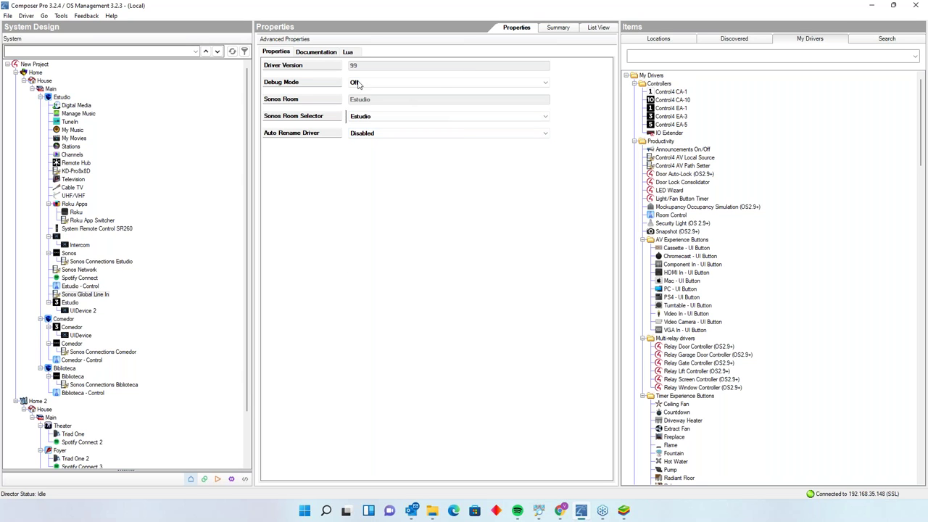
Examine the room connections of Comedor, Biblioteca and Estudio, and the properties of the Estudio's Spotify Connect driver.
left_click(206, 480)
left_click(63, 319)
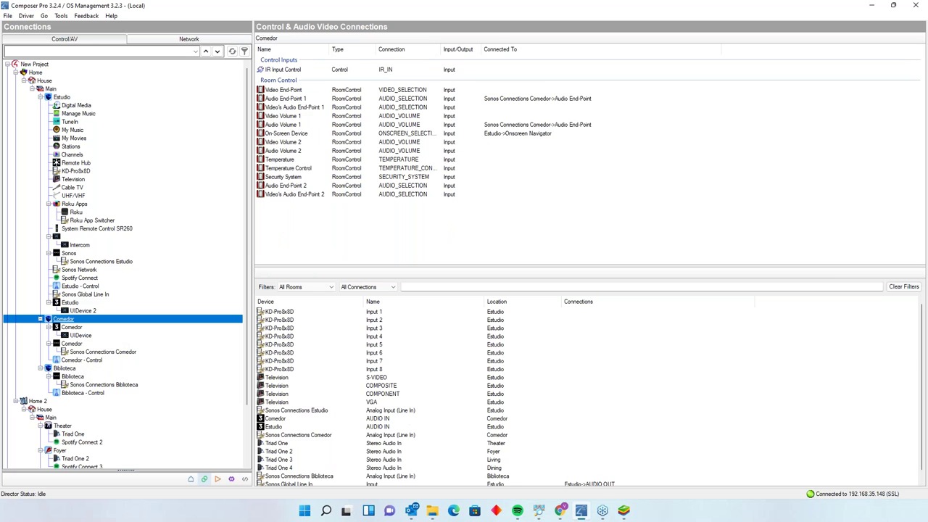
left_click(72, 369)
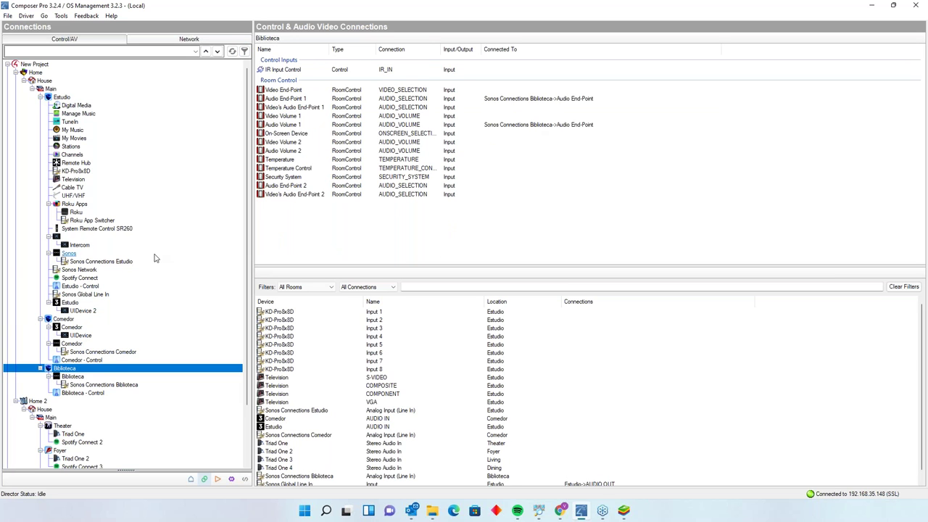
left_click(62, 98)
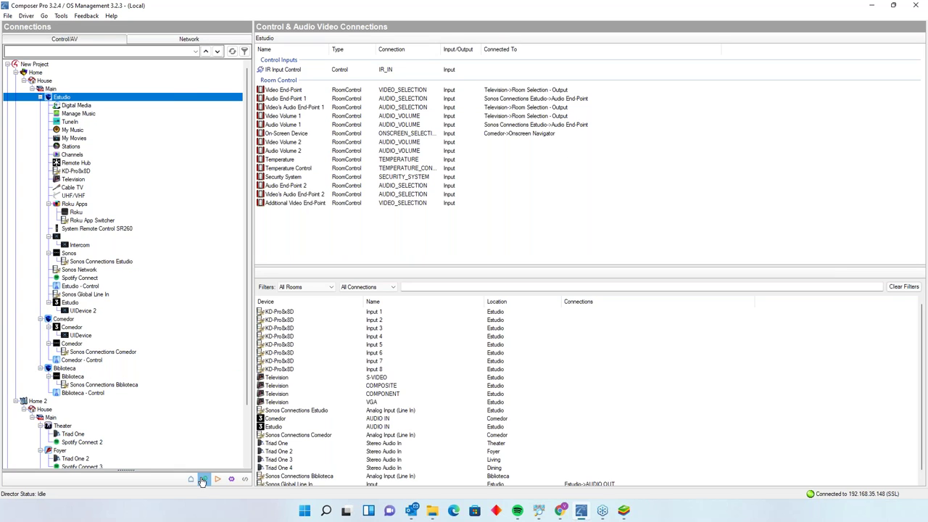
mouse_move(118, 197)
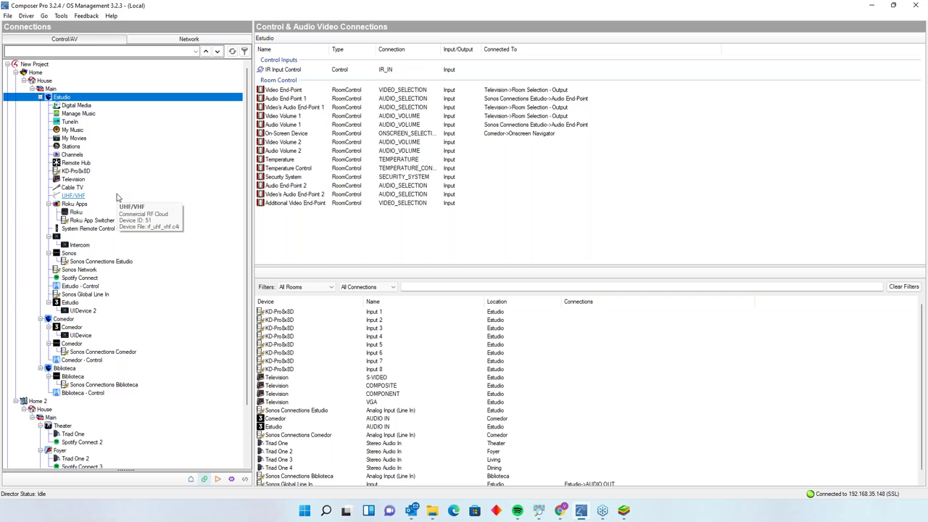
left_click(191, 478)
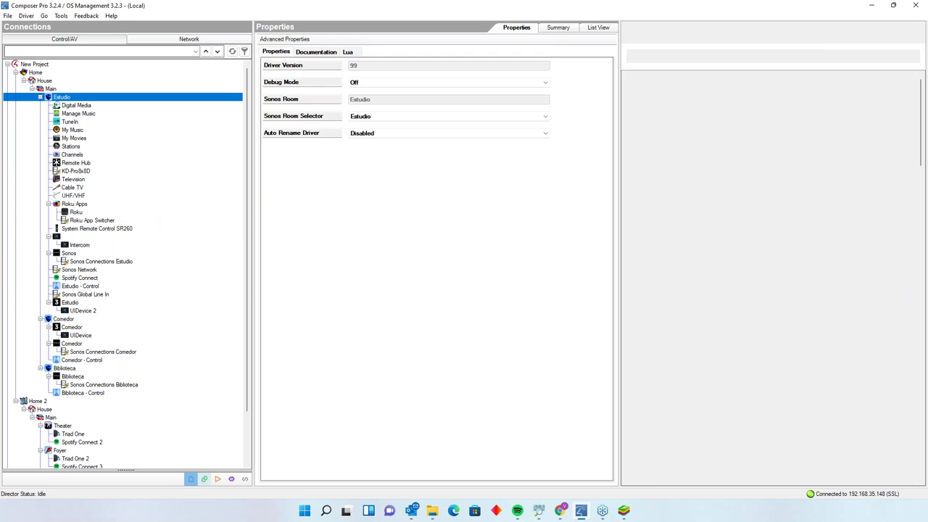
left_click(80, 279)
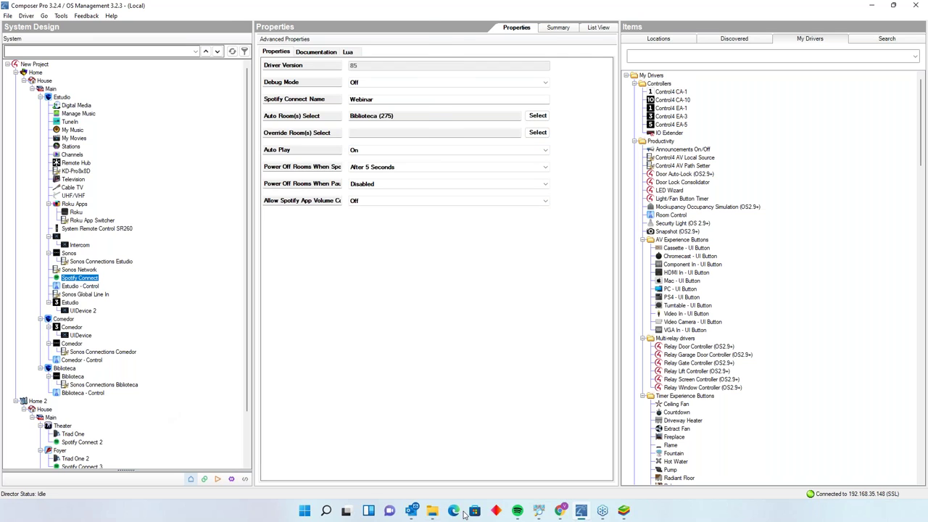
Check the Webinar playback in Spotify and refresh the navigators from Composer Pro.
left_click(517, 510)
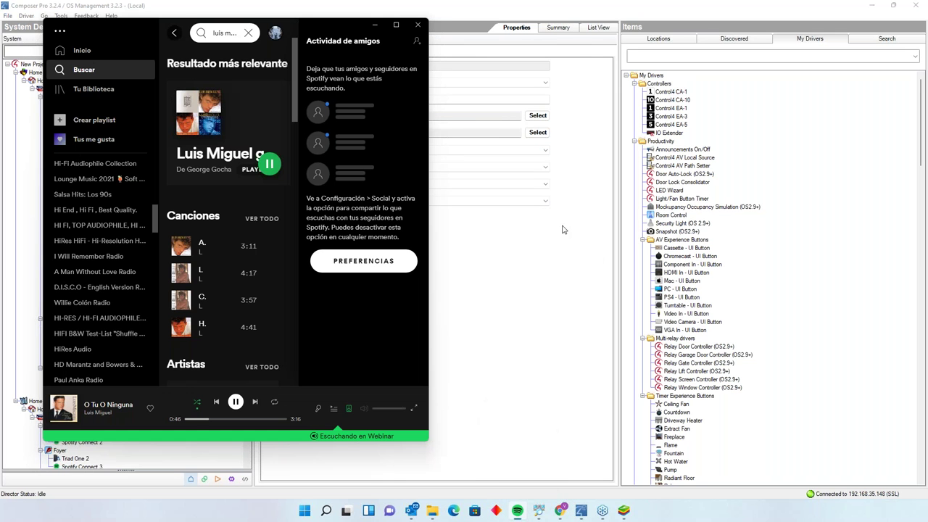
left_click(623, 510)
left_click(7, 15)
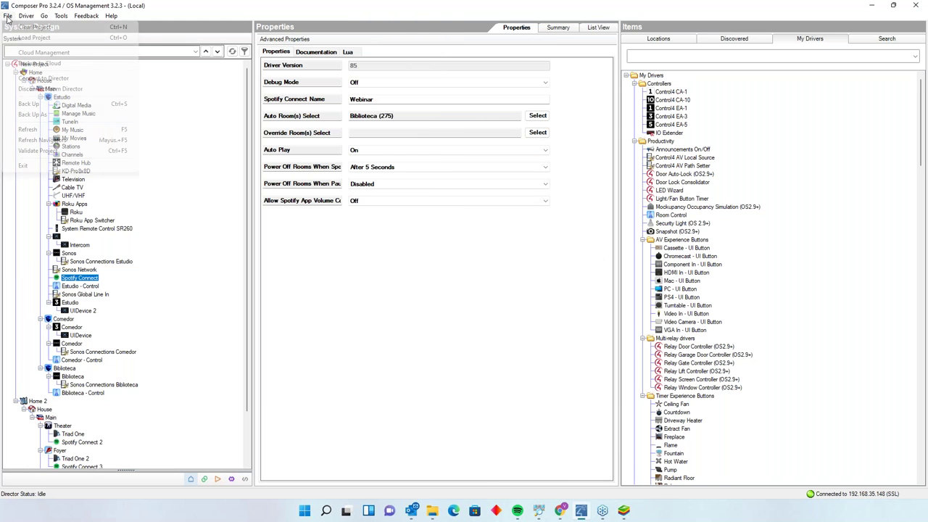
left_click(44, 141)
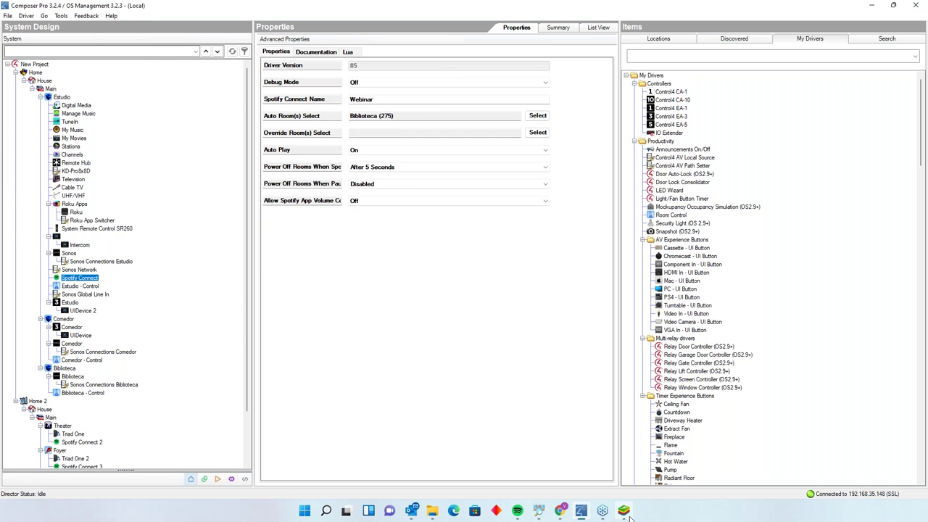
Switch to the Control4 interface in BlueStacks and select the Biblioteca room.
left_click(623, 510)
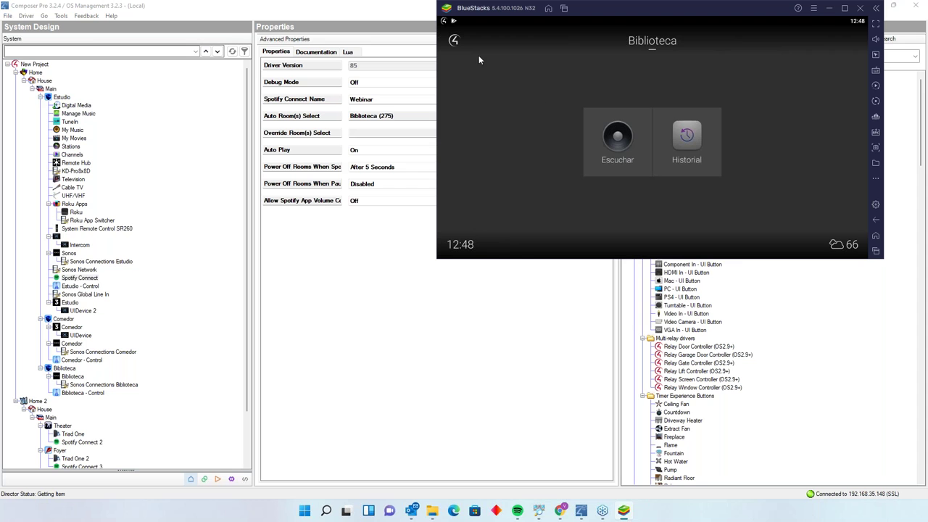
left_click(657, 39)
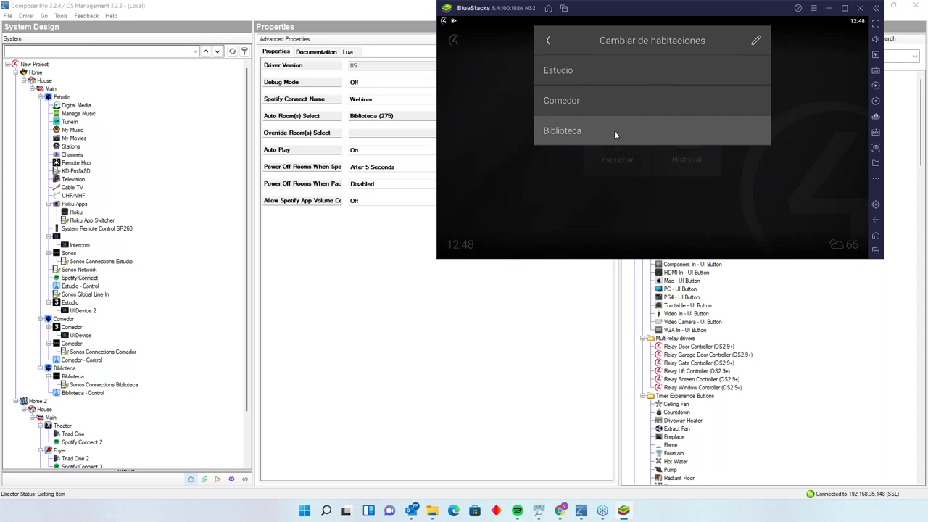
left_click(614, 130)
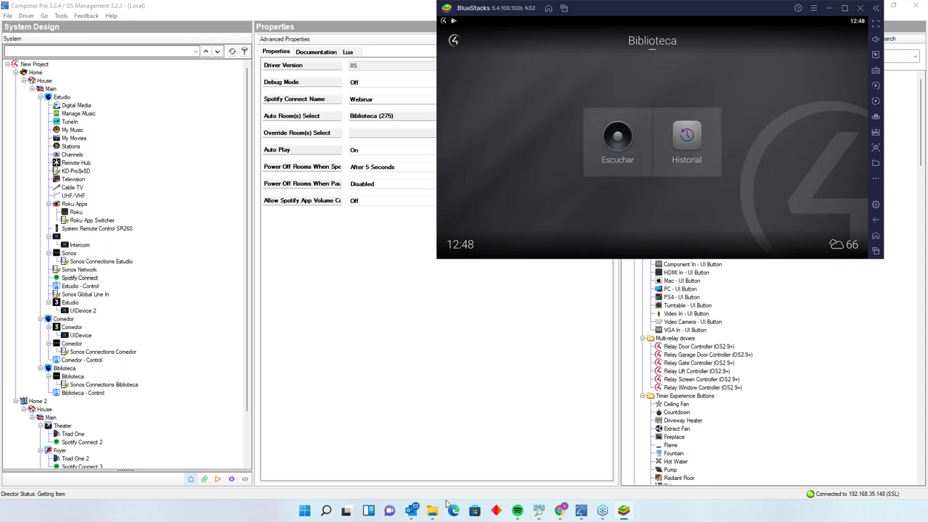
Switch to Spotify, transfer the playback to this computer and skip to the next song.
left_click(517, 511)
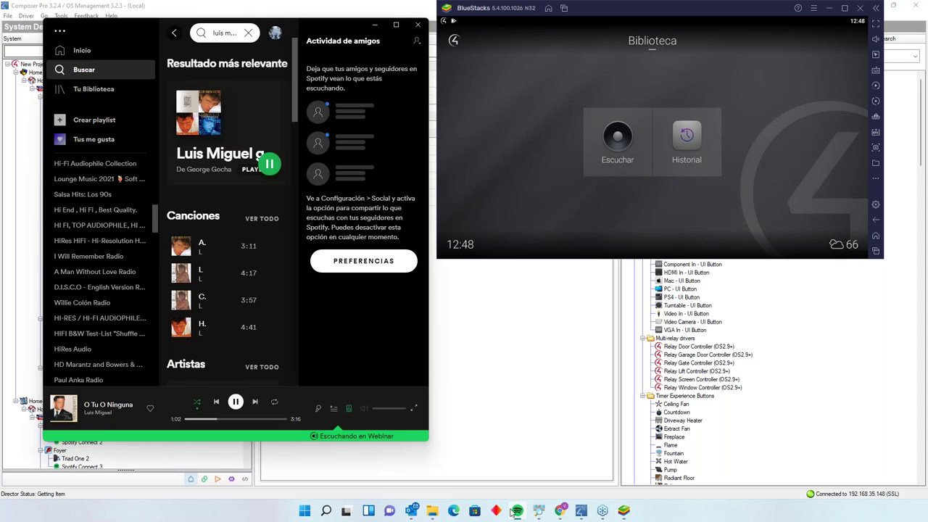
left_click(348, 408)
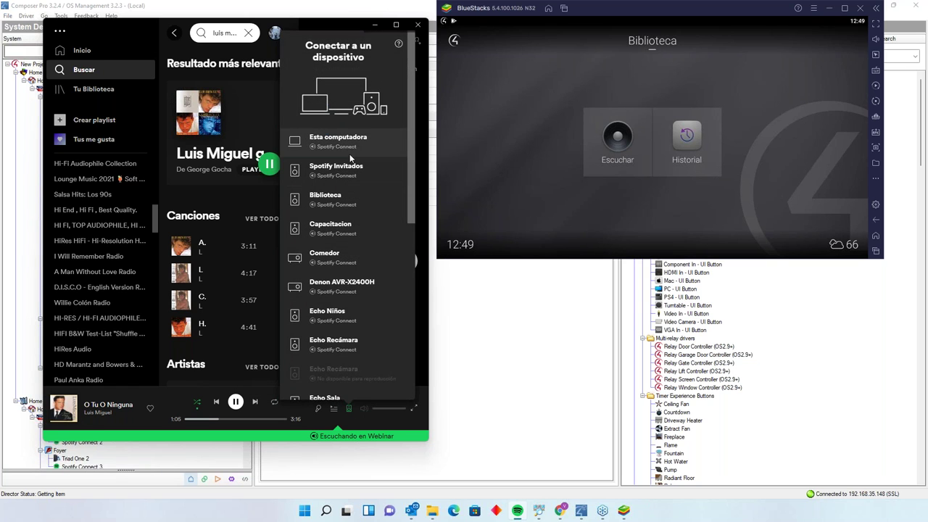
left_click(350, 148)
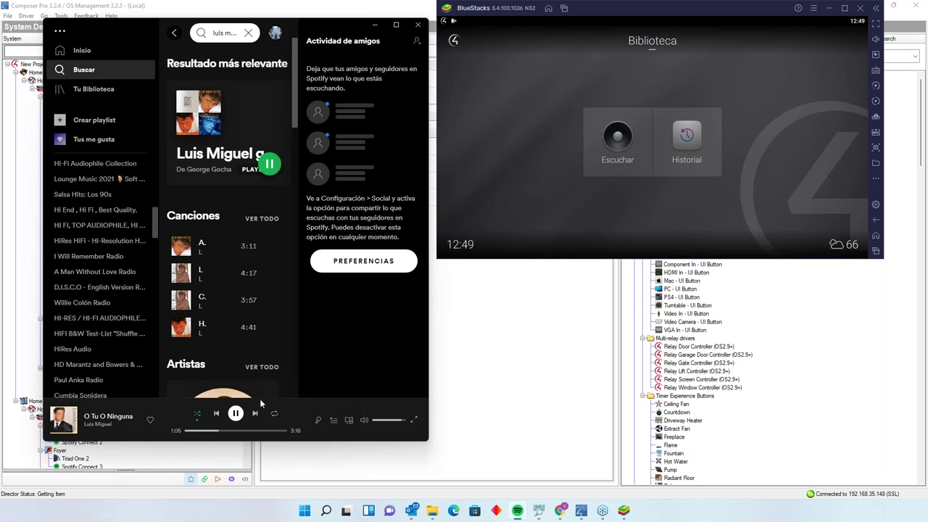
left_click(255, 414)
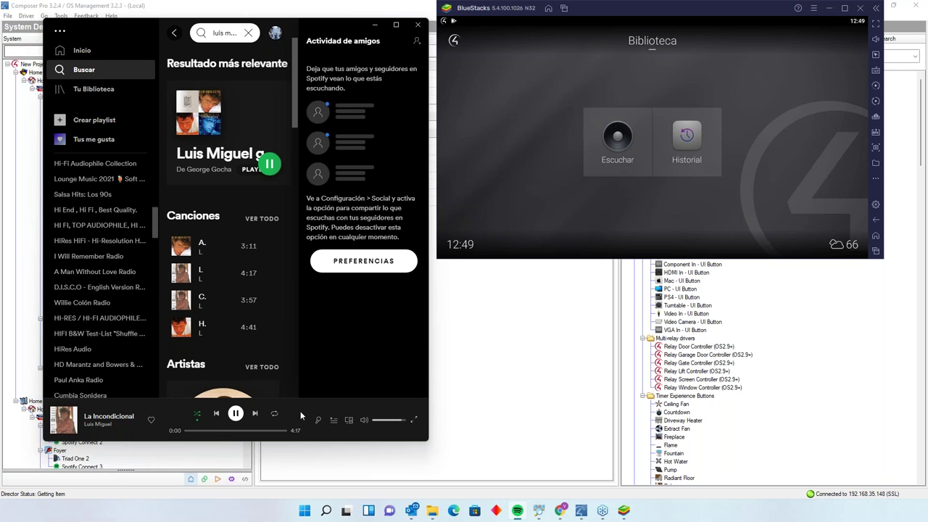
Reconnect the Spotify playback to the Webinar device.
left_click(349, 420)
scroll(366, 265, "down", 5)
scroll(370, 326, "up", 3)
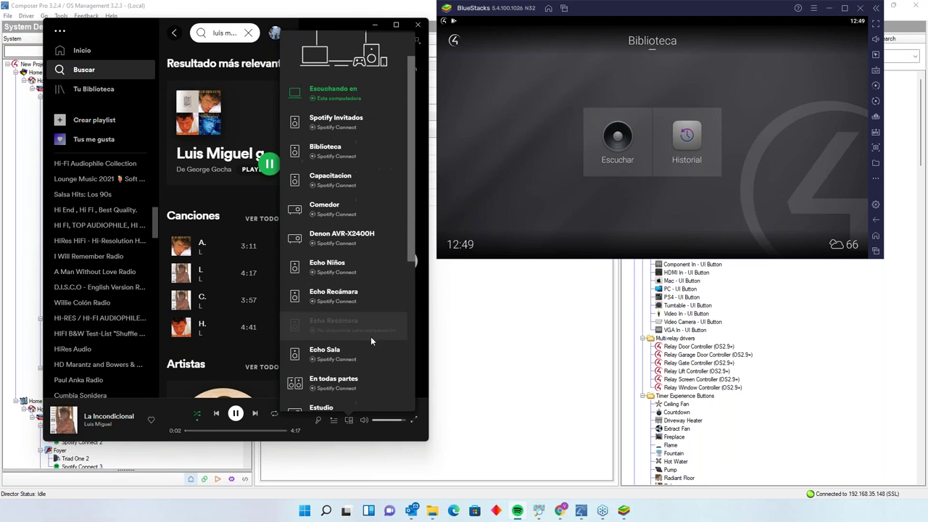
scroll(371, 332, "down", 5)
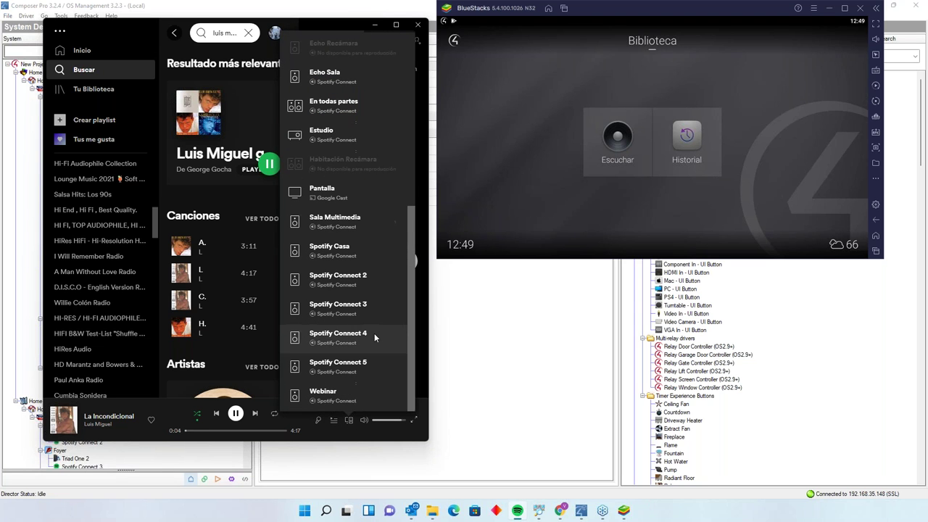
left_click(342, 398)
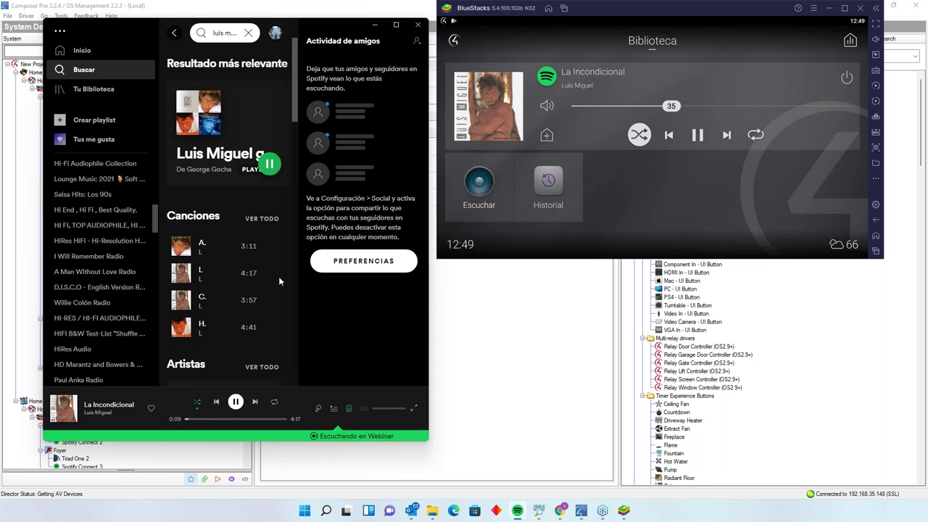
Try several volume levels for Biblioteca in the Control4 interface and set it to 68%.
left_click_drag(672, 107, 702, 109)
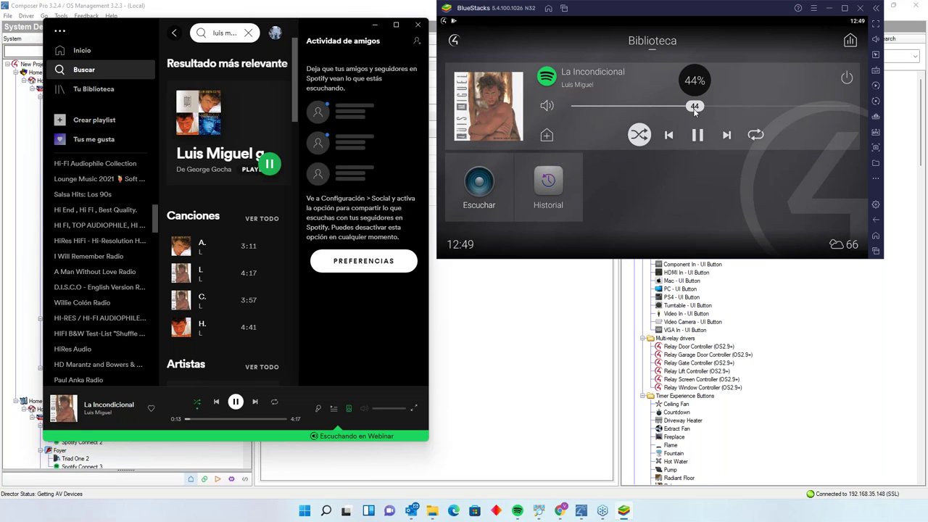
left_click_drag(695, 110, 741, 115)
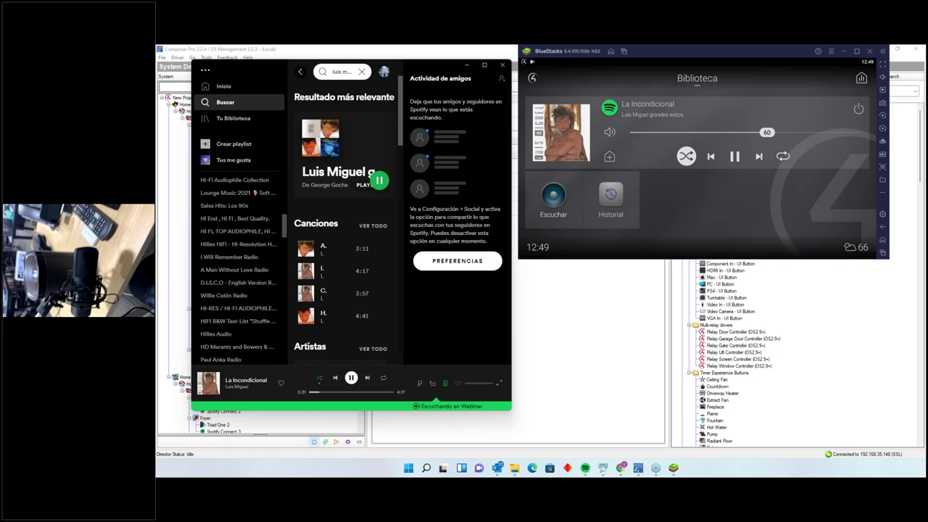
left_click_drag(771, 133, 736, 132)
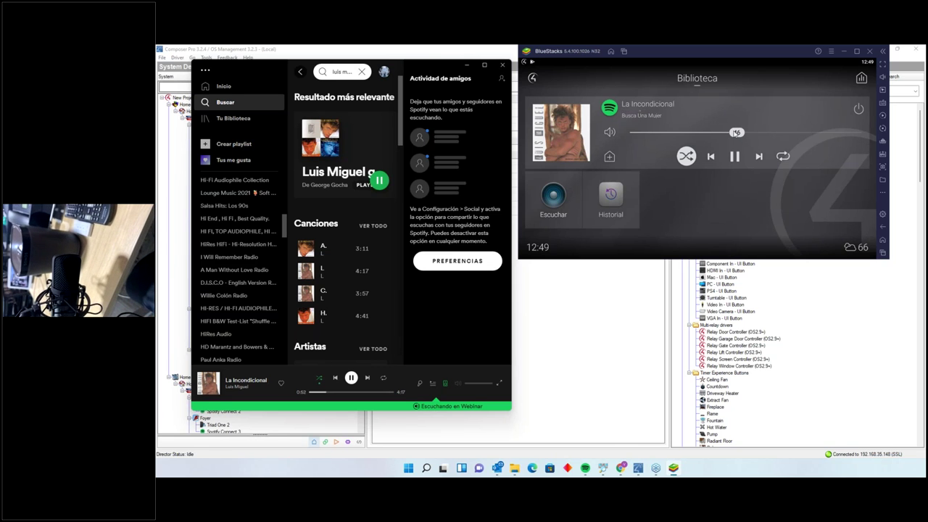
left_click_drag(736, 134, 765, 133)
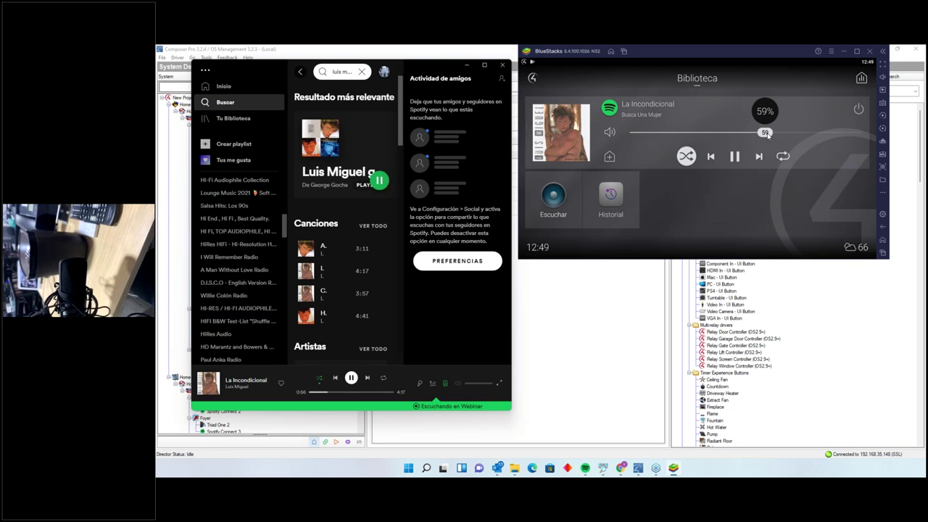
left_click_drag(766, 135, 790, 136)
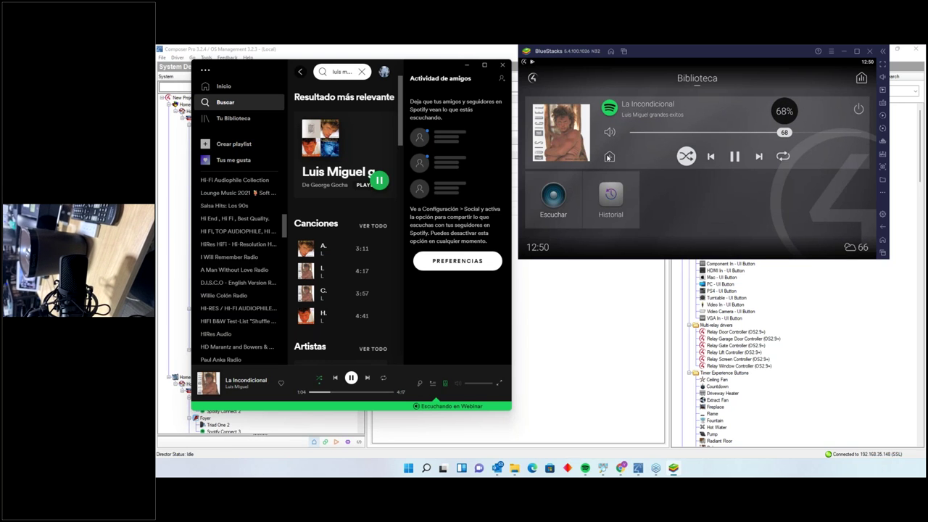
Add the Estudio and Theater rooms to Biblioteca's Spotify listening session.
left_click(608, 157)
left_click(783, 139)
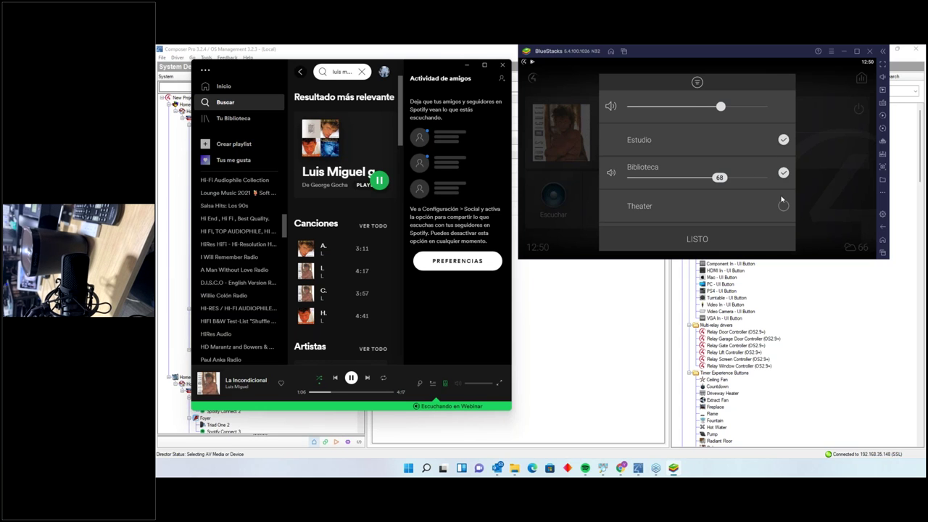
left_click(782, 207)
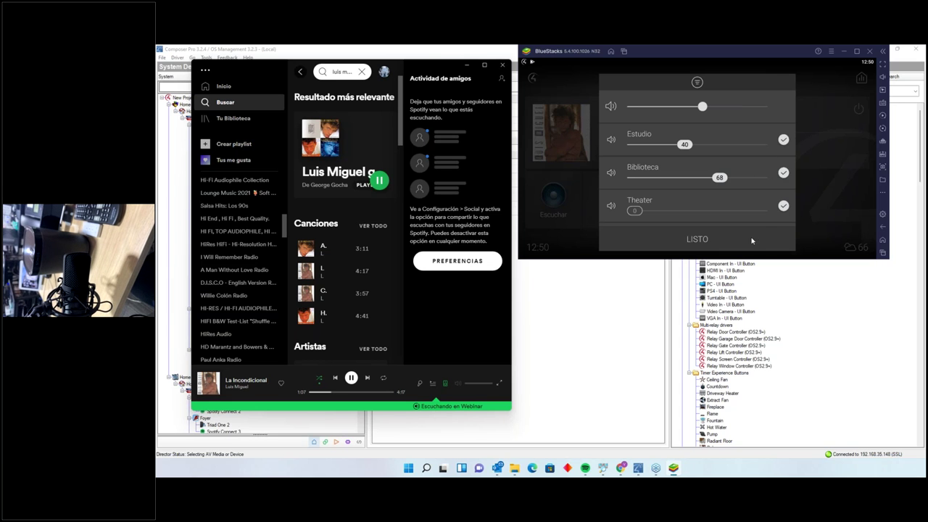
left_click(747, 241)
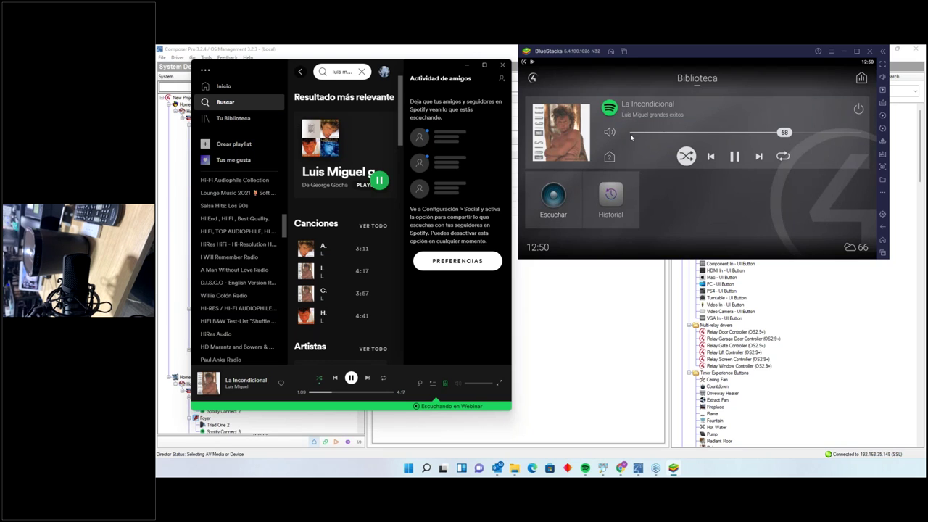
Test the session's room volumes at 73% for Estudio and 76% for Biblioteca, and lower them to 18% and 35%.
left_click(609, 157)
left_click_drag(685, 144, 724, 149)
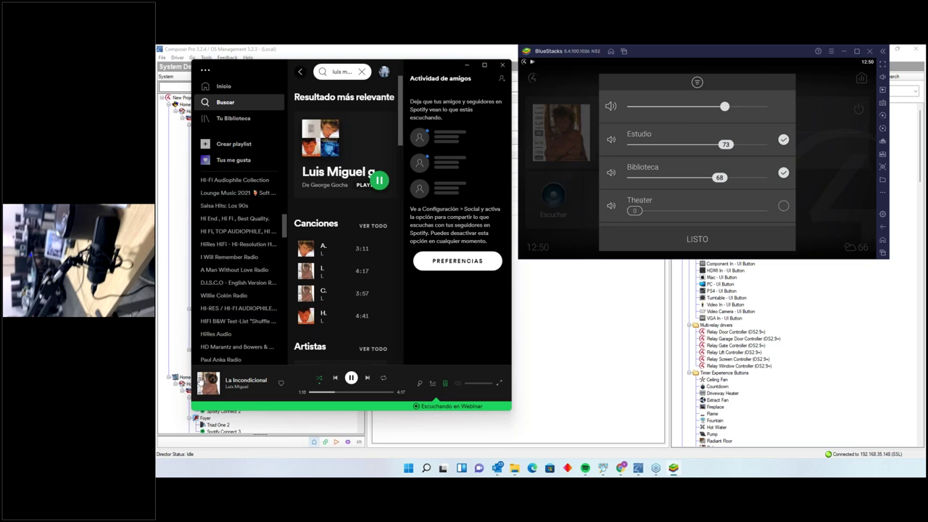
left_click_drag(720, 178, 735, 180)
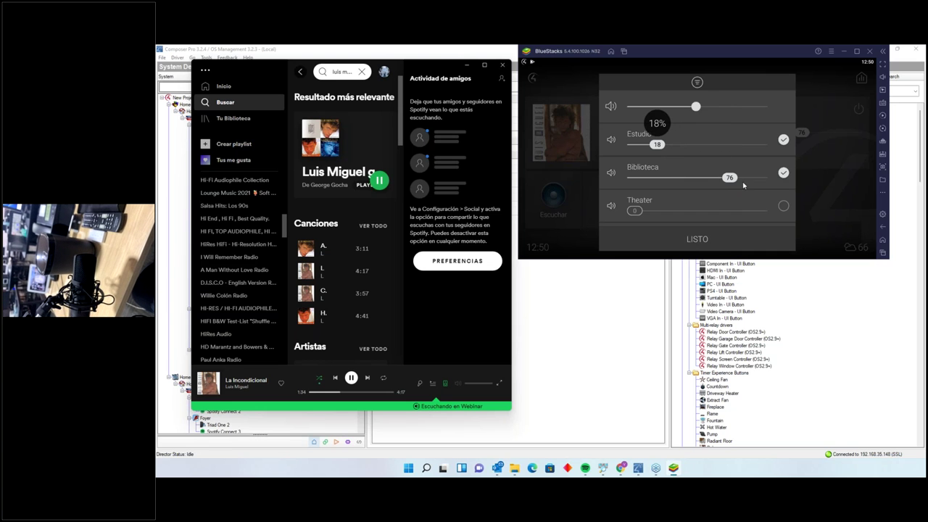
left_click_drag(729, 178, 671, 186)
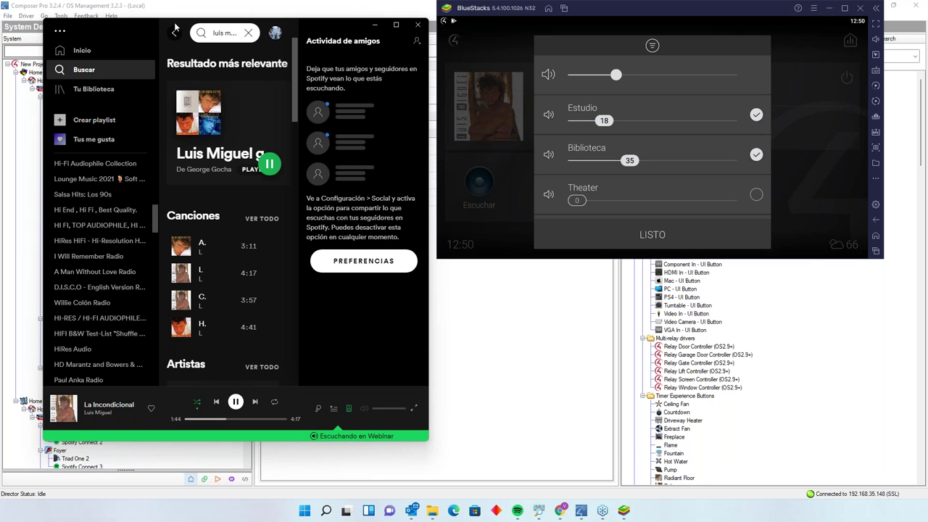
Lower the session volume to 3% for Estudio and 5% for Biblioteca, and minimize Spotify.
left_click_drag(742, 3, 460, 293)
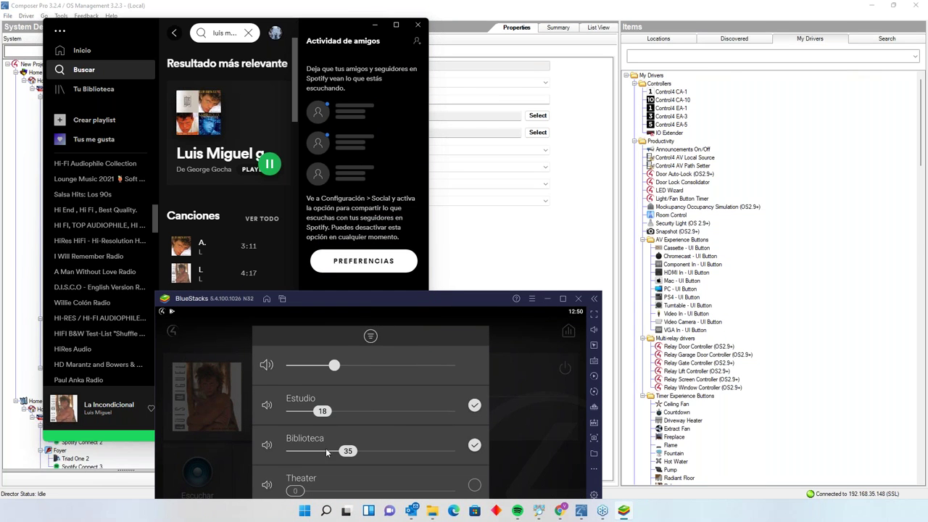
left_click_drag(347, 452, 299, 413)
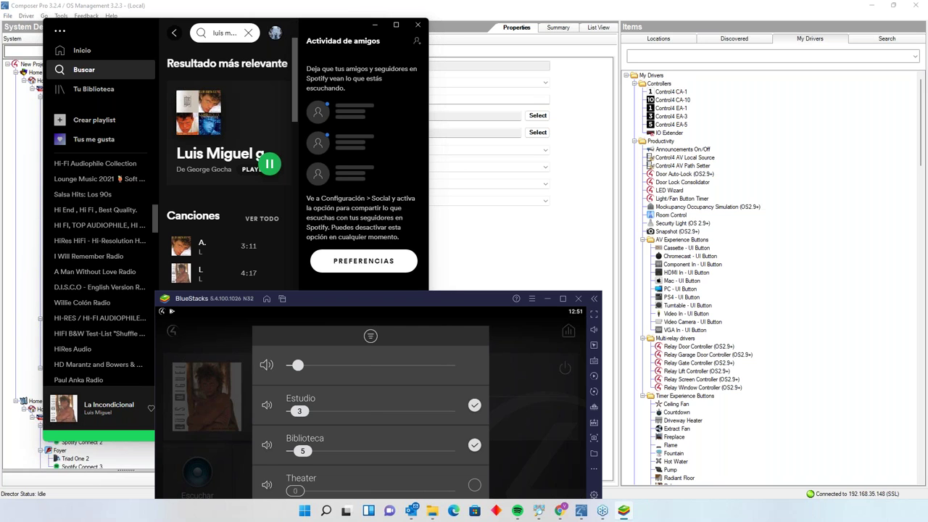
left_click_drag(458, 295, 662, 34)
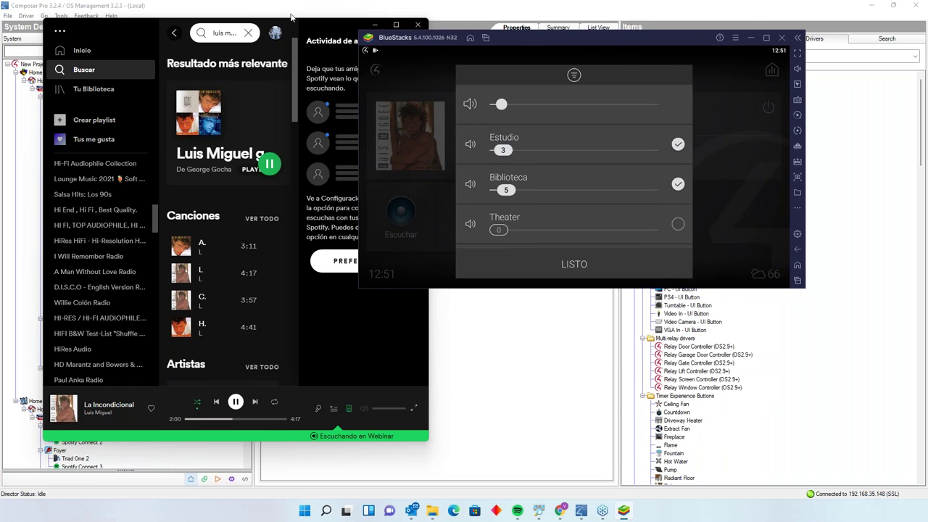
left_click_drag(320, 33, 286, 26)
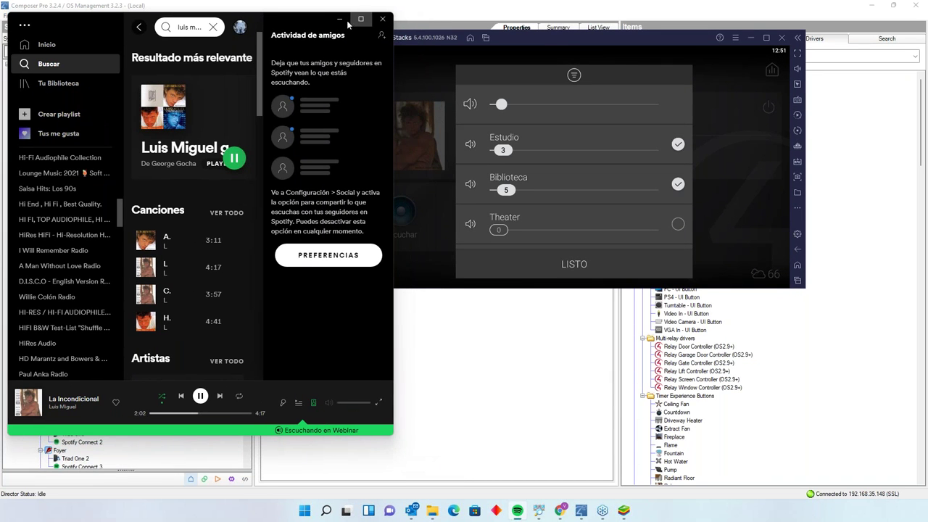
left_click(338, 18)
left_click_drag(691, 29, 424, 115)
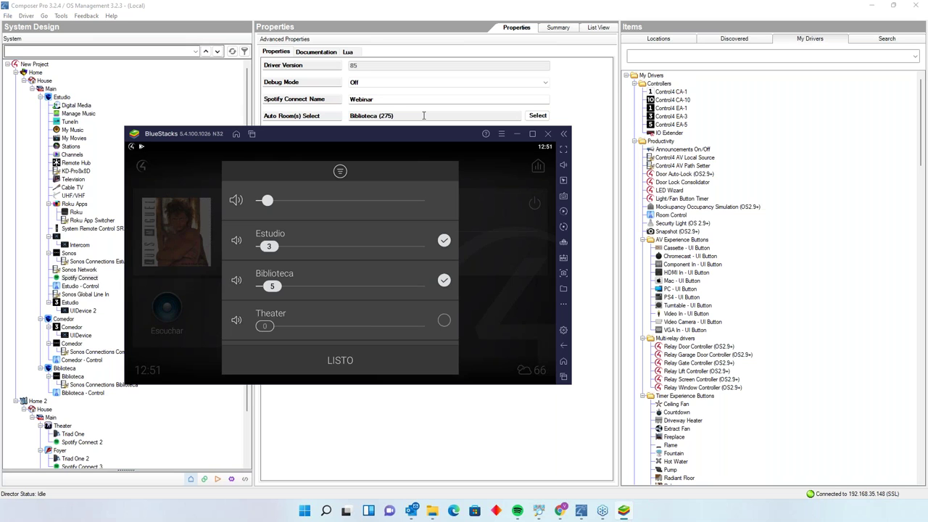
left_click_drag(286, 289, 264, 295)
mouse_move(266, 289)
left_mouse_down()
mouse_move(285, 289)
mouse_move(270, 289)
left_mouse_up()
key("alt+Tab")
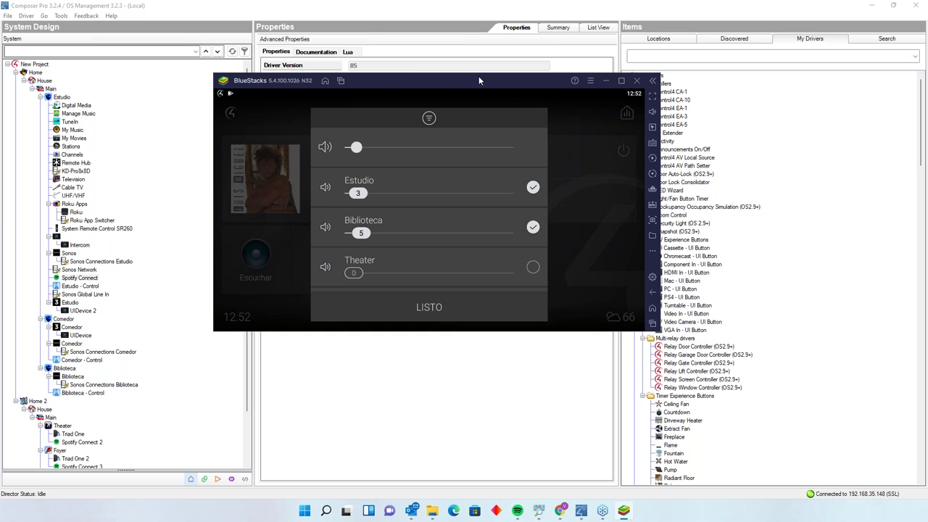
Check the Estudio room's control and audio/video connections in Composer Pro and return to the system design view.
left_click_drag(476, 75, 731, 183)
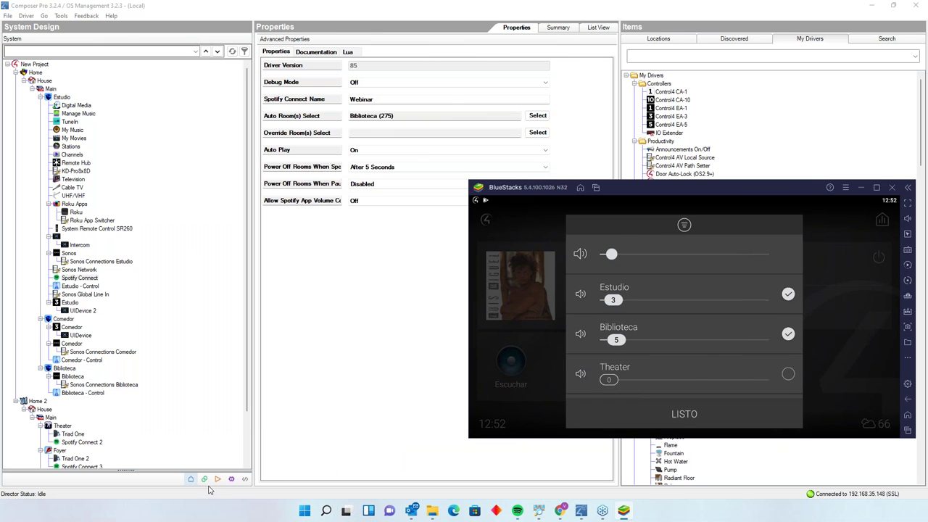
left_click(203, 478)
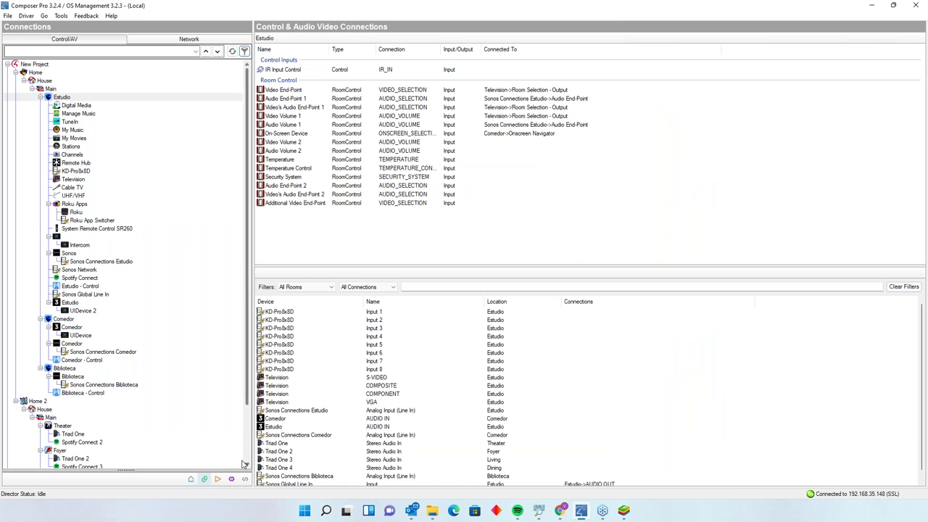
left_click(190, 478)
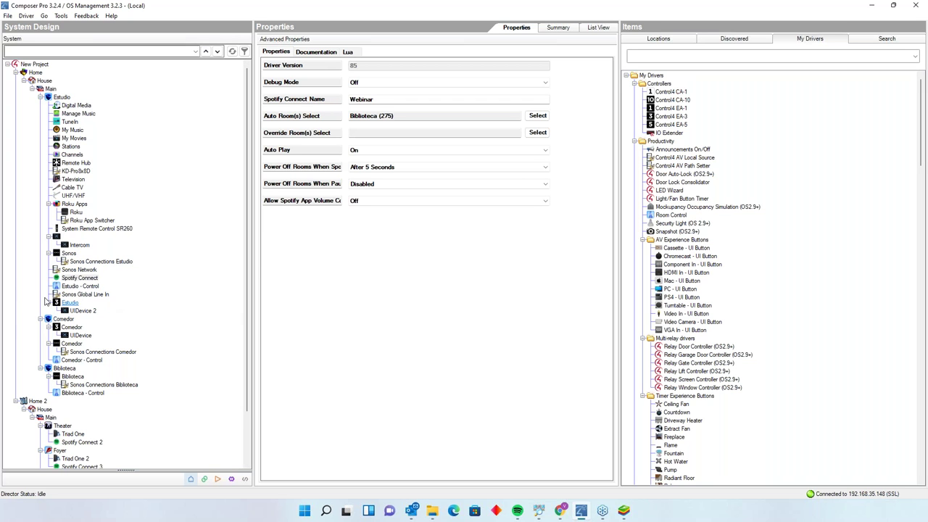
Return to BlueStacks and raise the session volume to 35% for Estudio and 73% for Biblioteca.
left_click(624, 510)
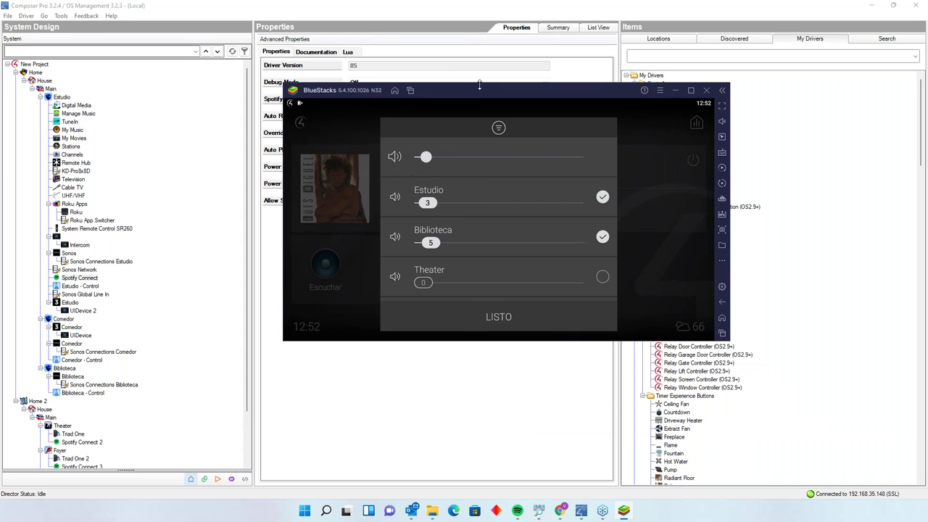
mouse_move(428, 203)
left_mouse_down()
mouse_move(498, 203)
mouse_move(427, 207)
left_mouse_up()
left_click_drag(435, 204, 476, 210)
left_click_drag(430, 242, 537, 245)
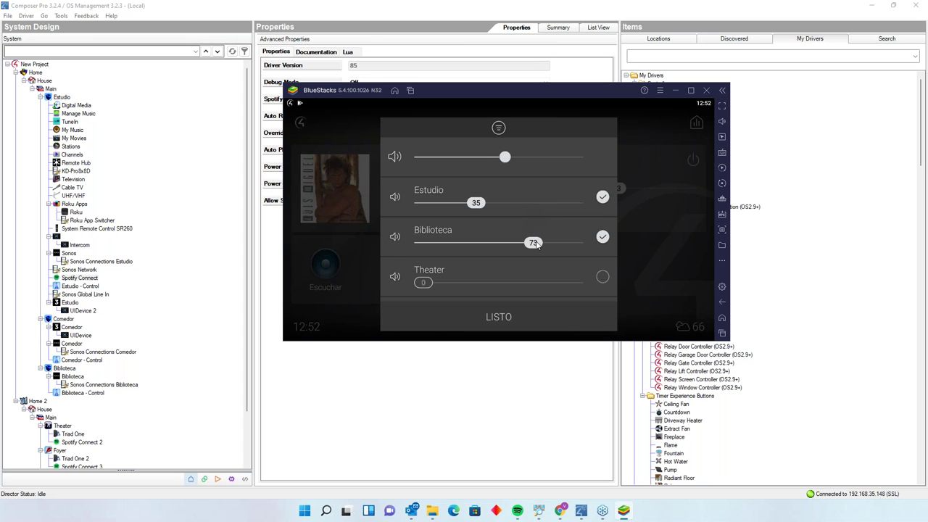
Remove Estudio from the listening session and set Biblioteca's volume to 10%.
scroll(534, 244, "down", 5)
left_click(602, 198)
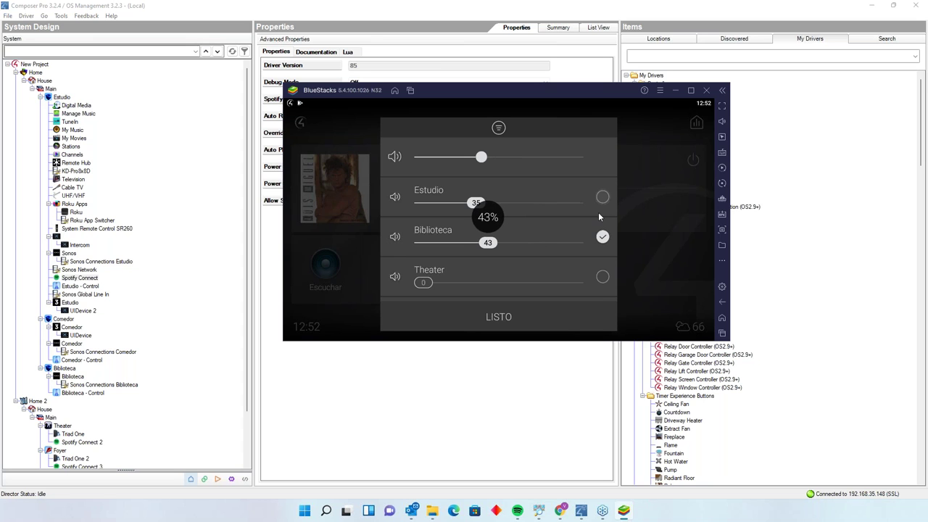
left_click(559, 322)
left_click_drag(538, 192, 450, 203)
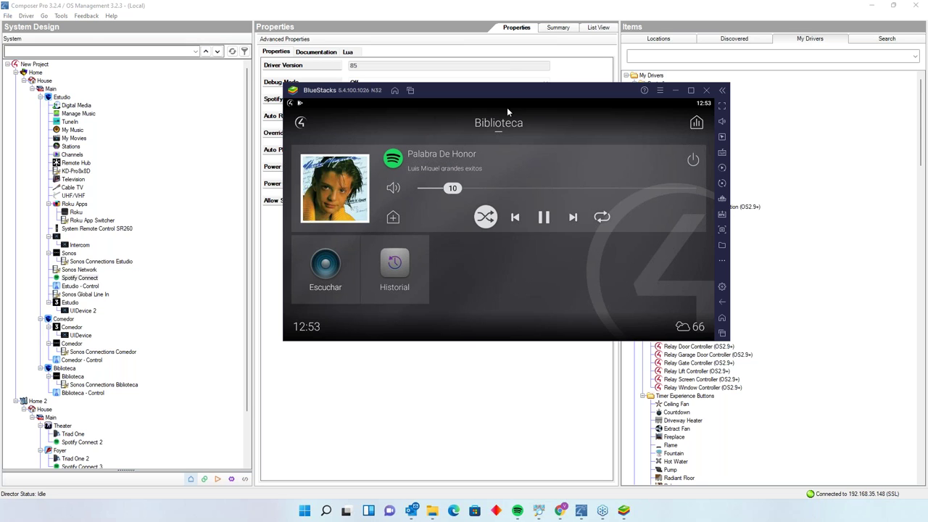
Open the Ubiquiti forum thread "Sonos problems with pretty simple Unifi network" from the Chrome search results and translate it into Spanish.
left_click_drag(692, 137, 564, 159)
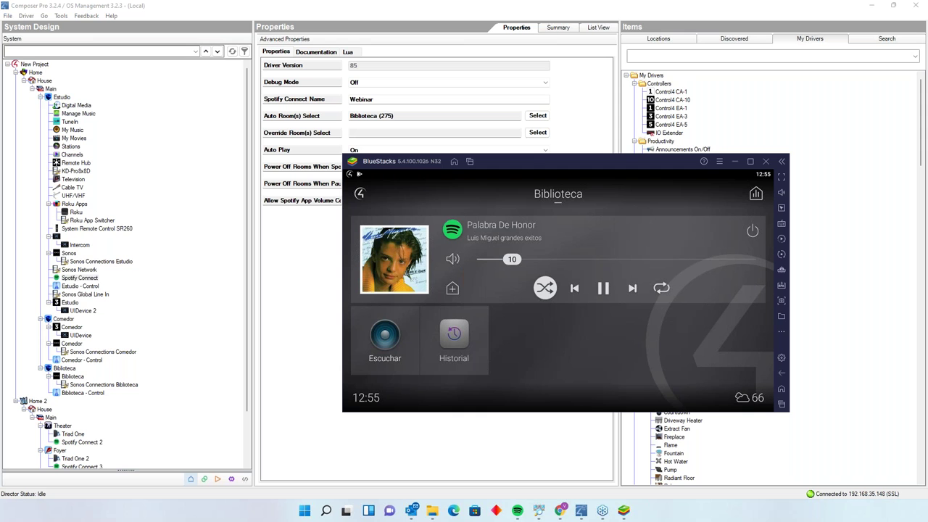
left_click(560, 510)
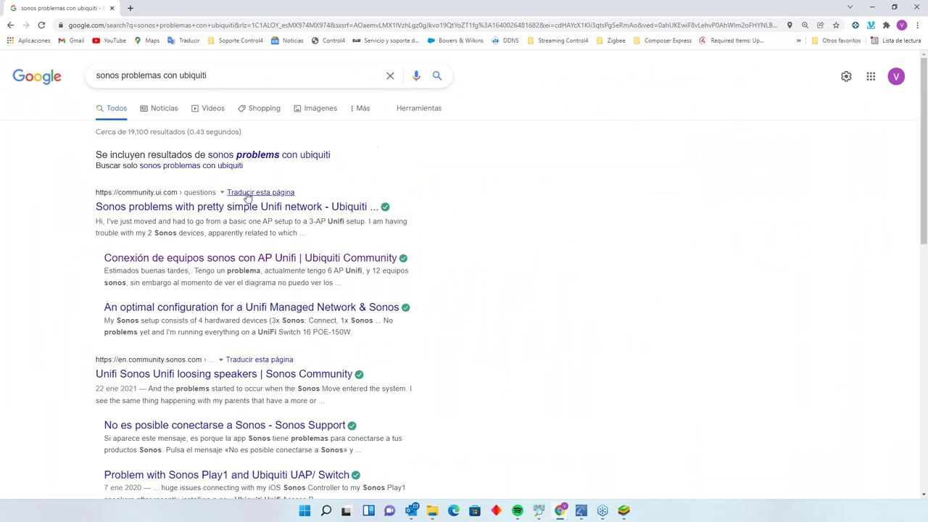
left_click(203, 207)
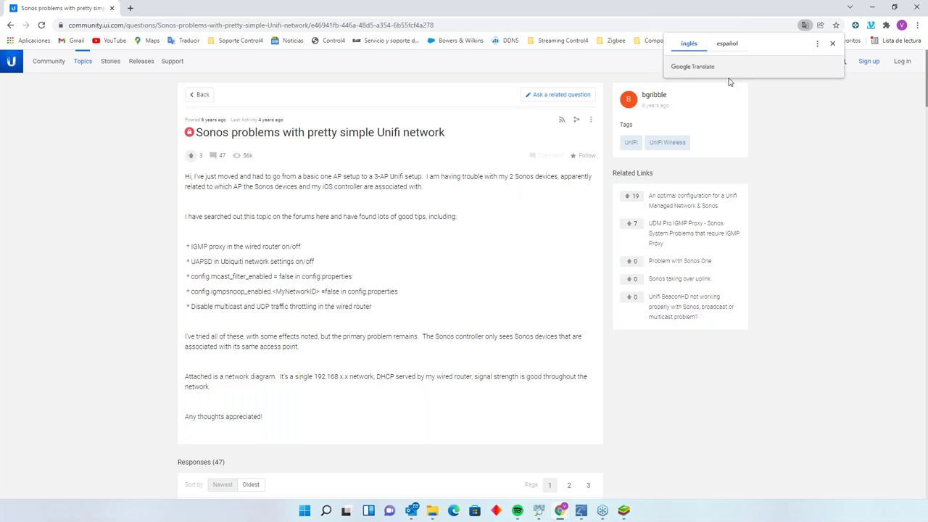
left_click(724, 45)
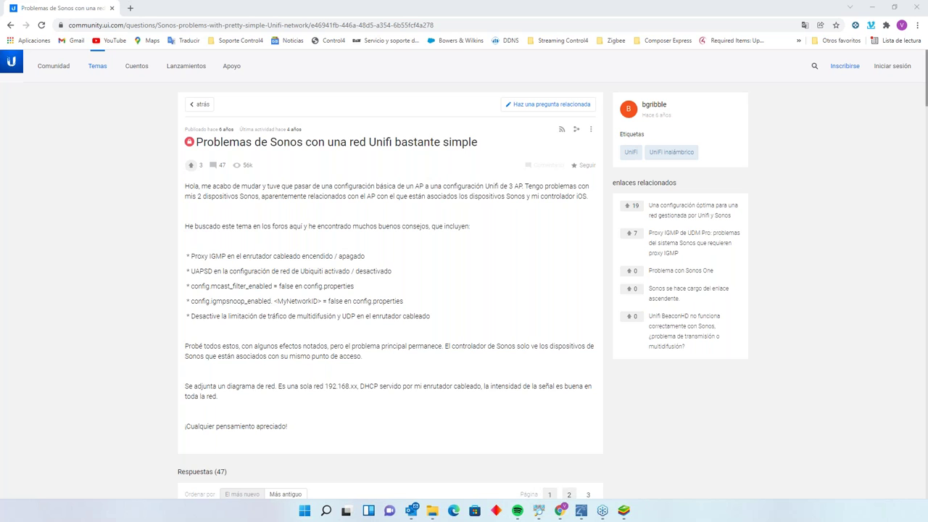
Bring the Spotify player back to the front.
left_click(517, 511)
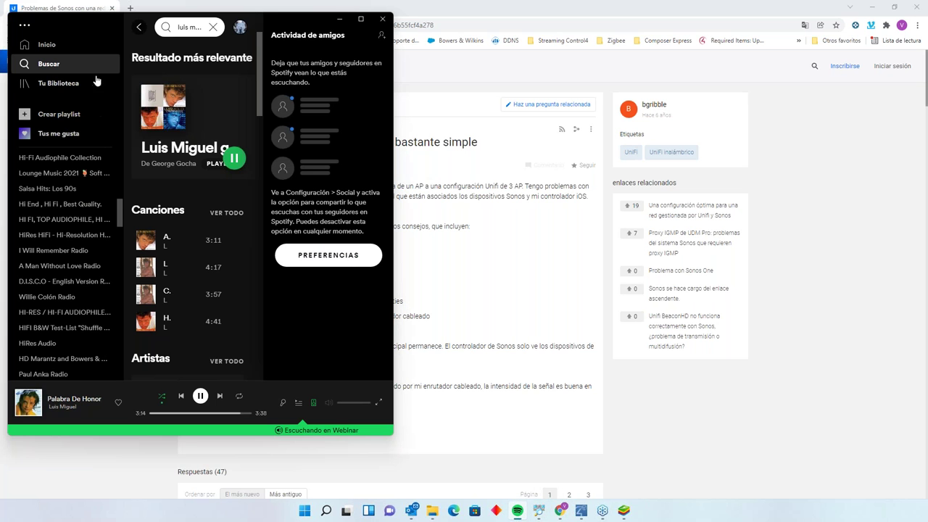